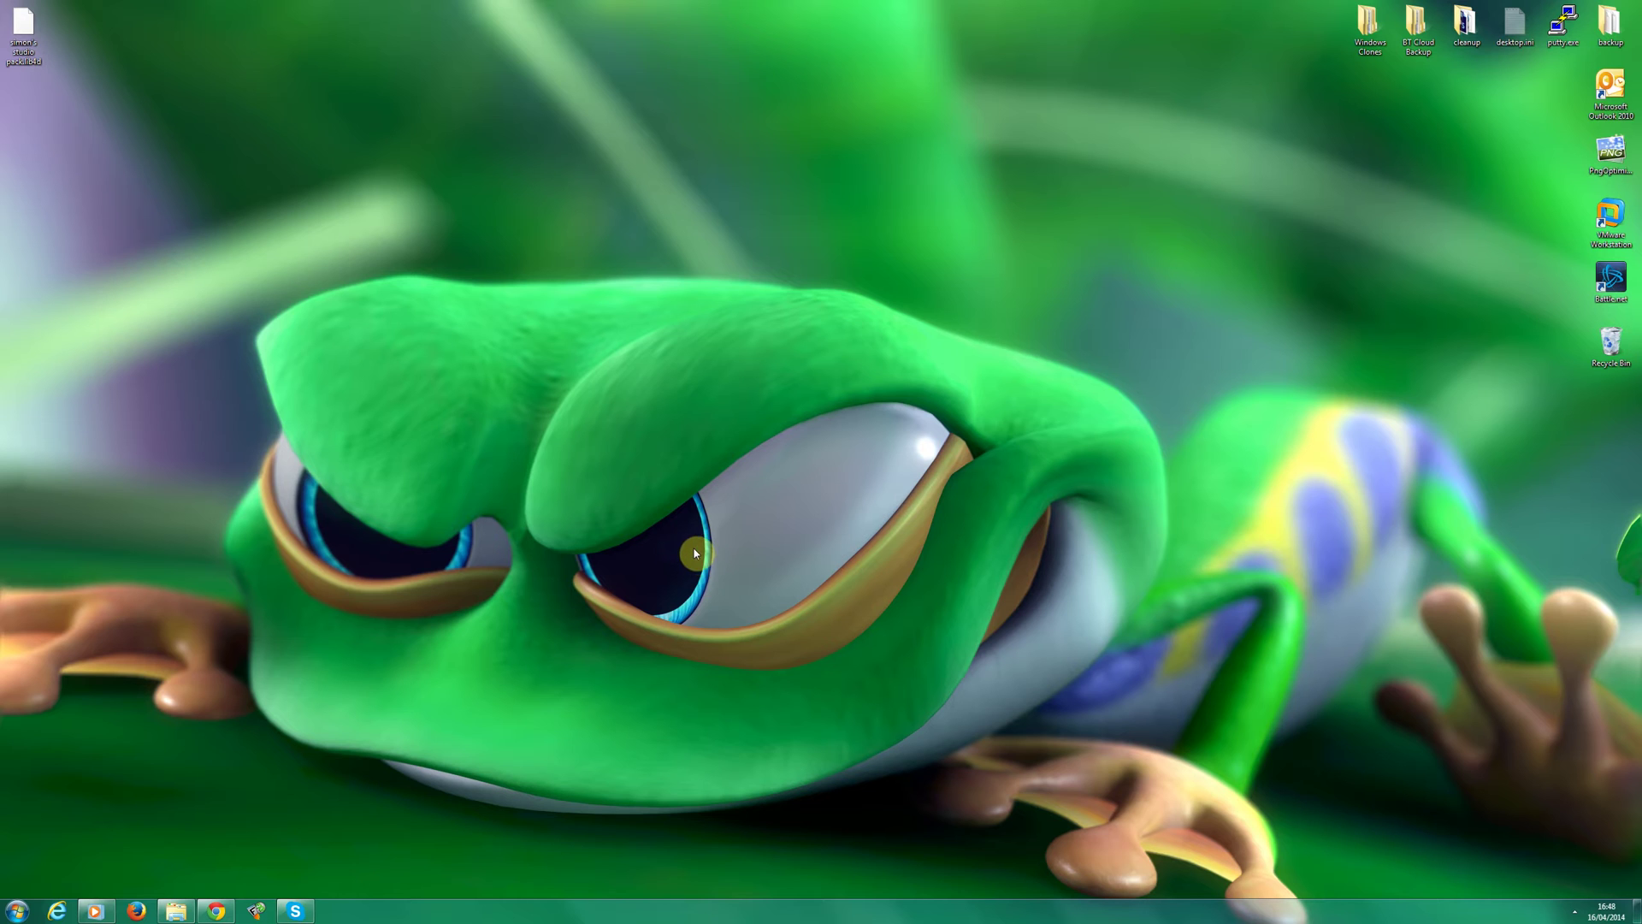
Launch CINEMA 4D 64 Bit
key(super)
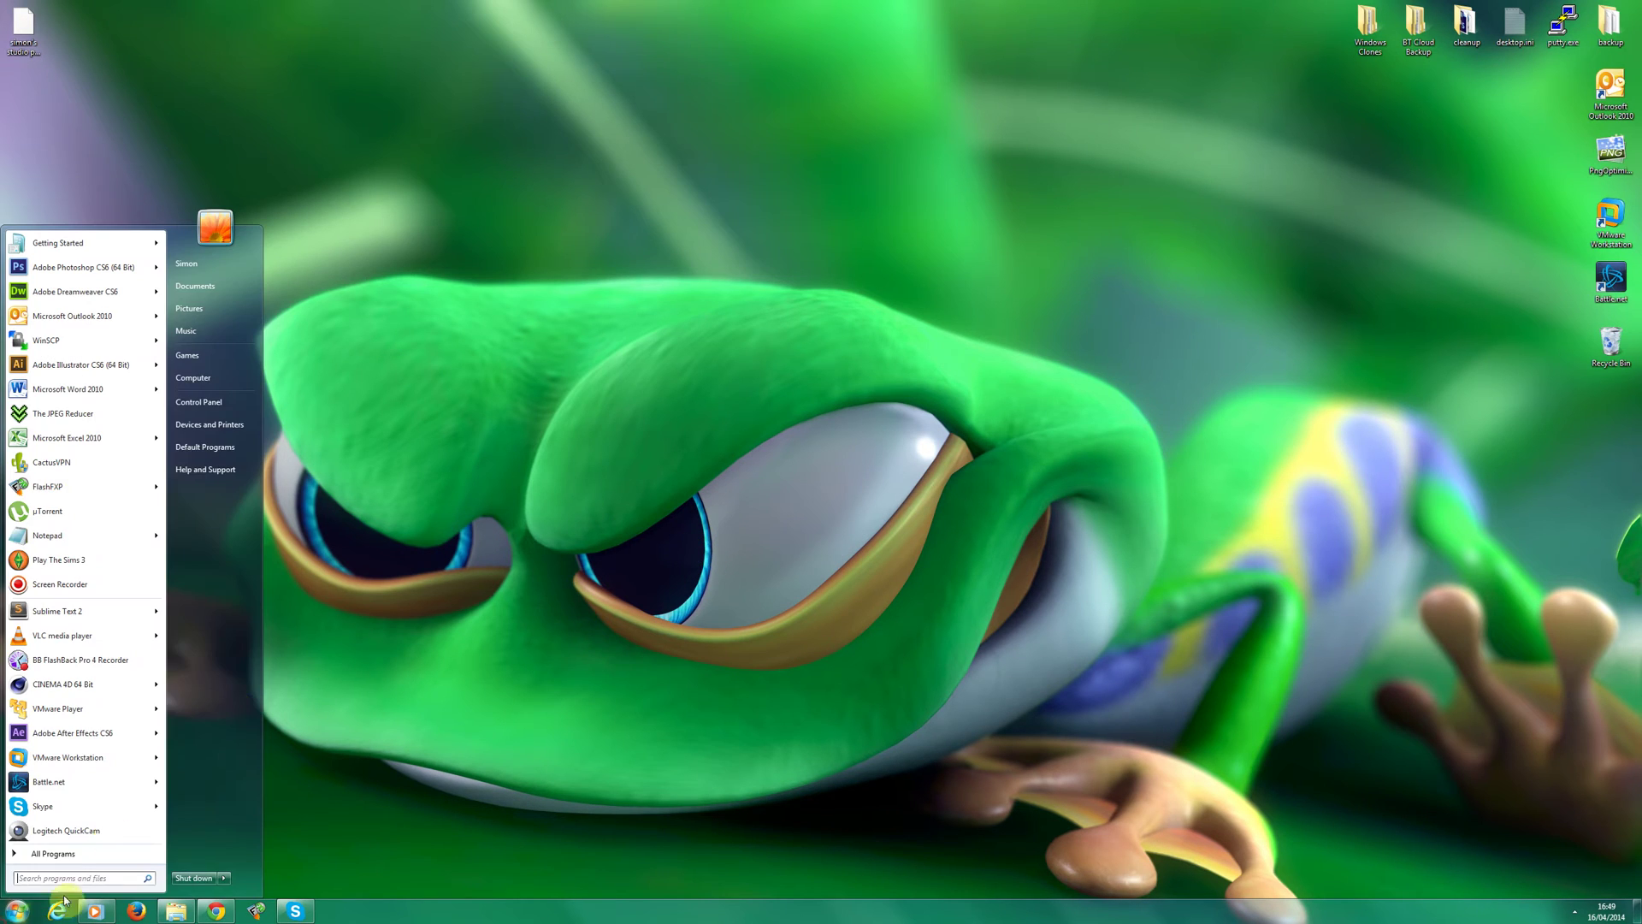
click(82, 689)
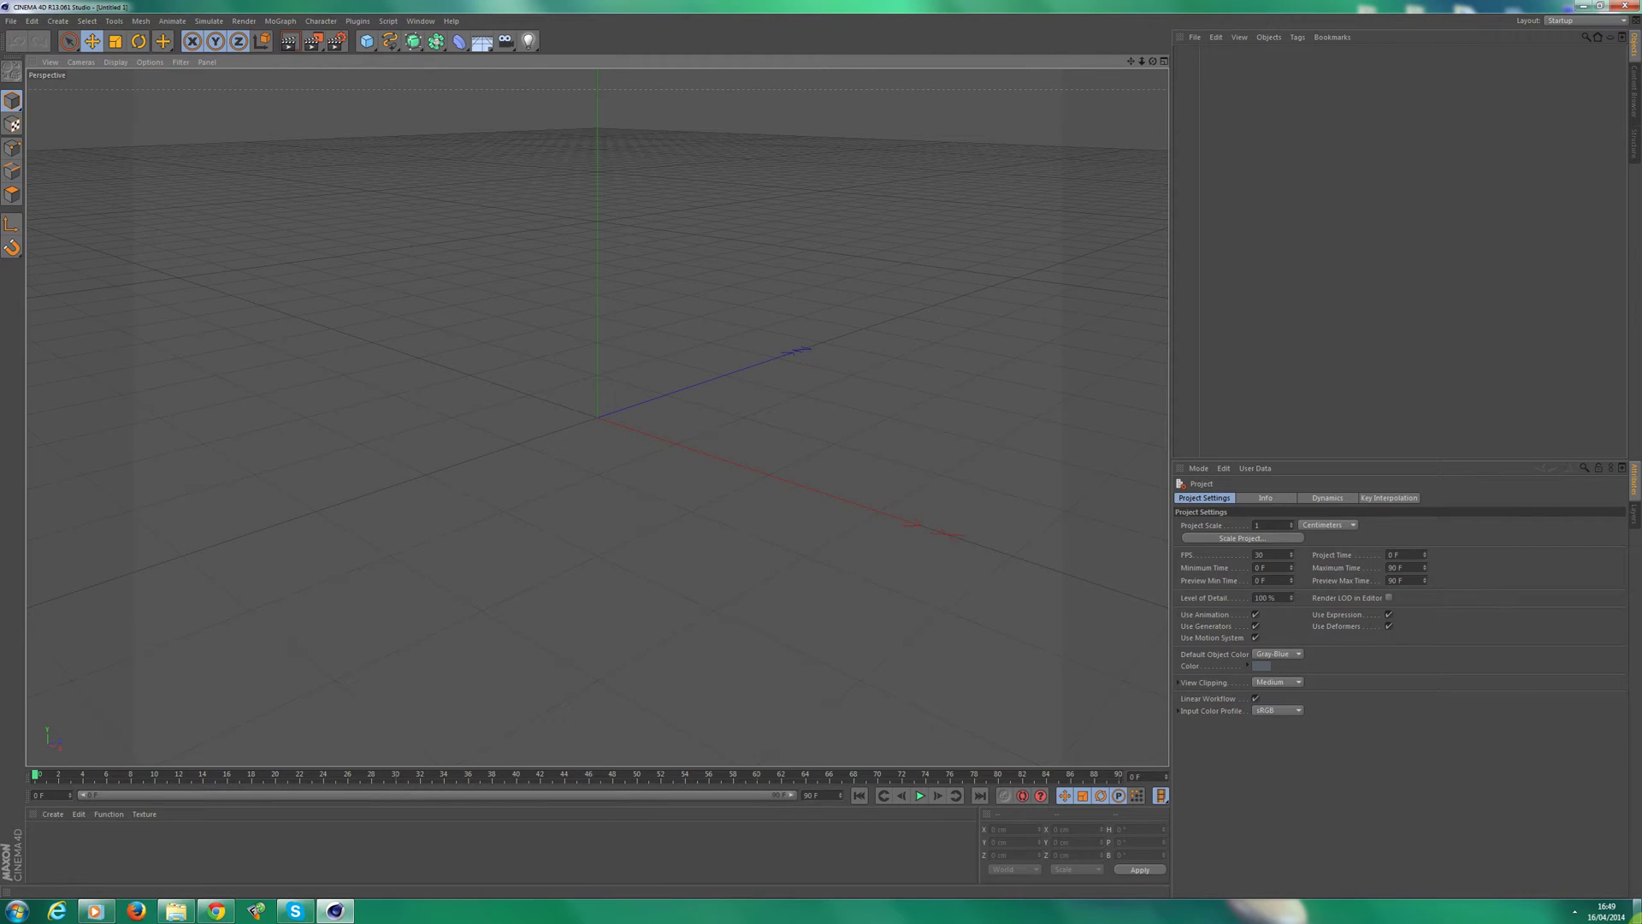
Look at the studio pack library file on the desktop and return to CINEMA 4D
click(1635, 911)
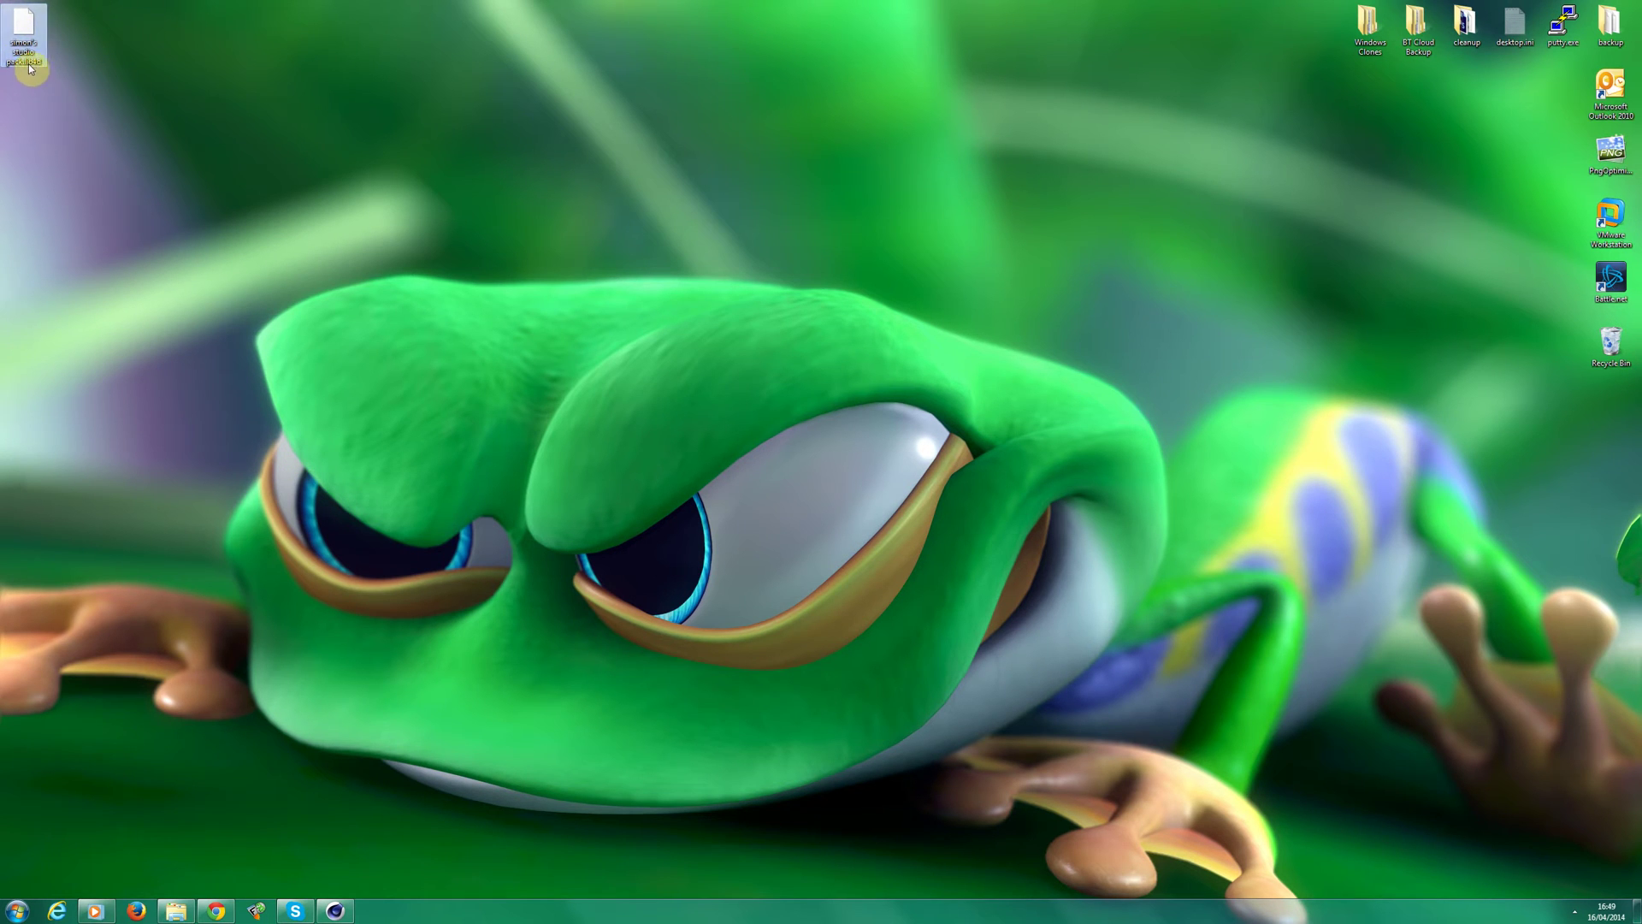
click(82, 101)
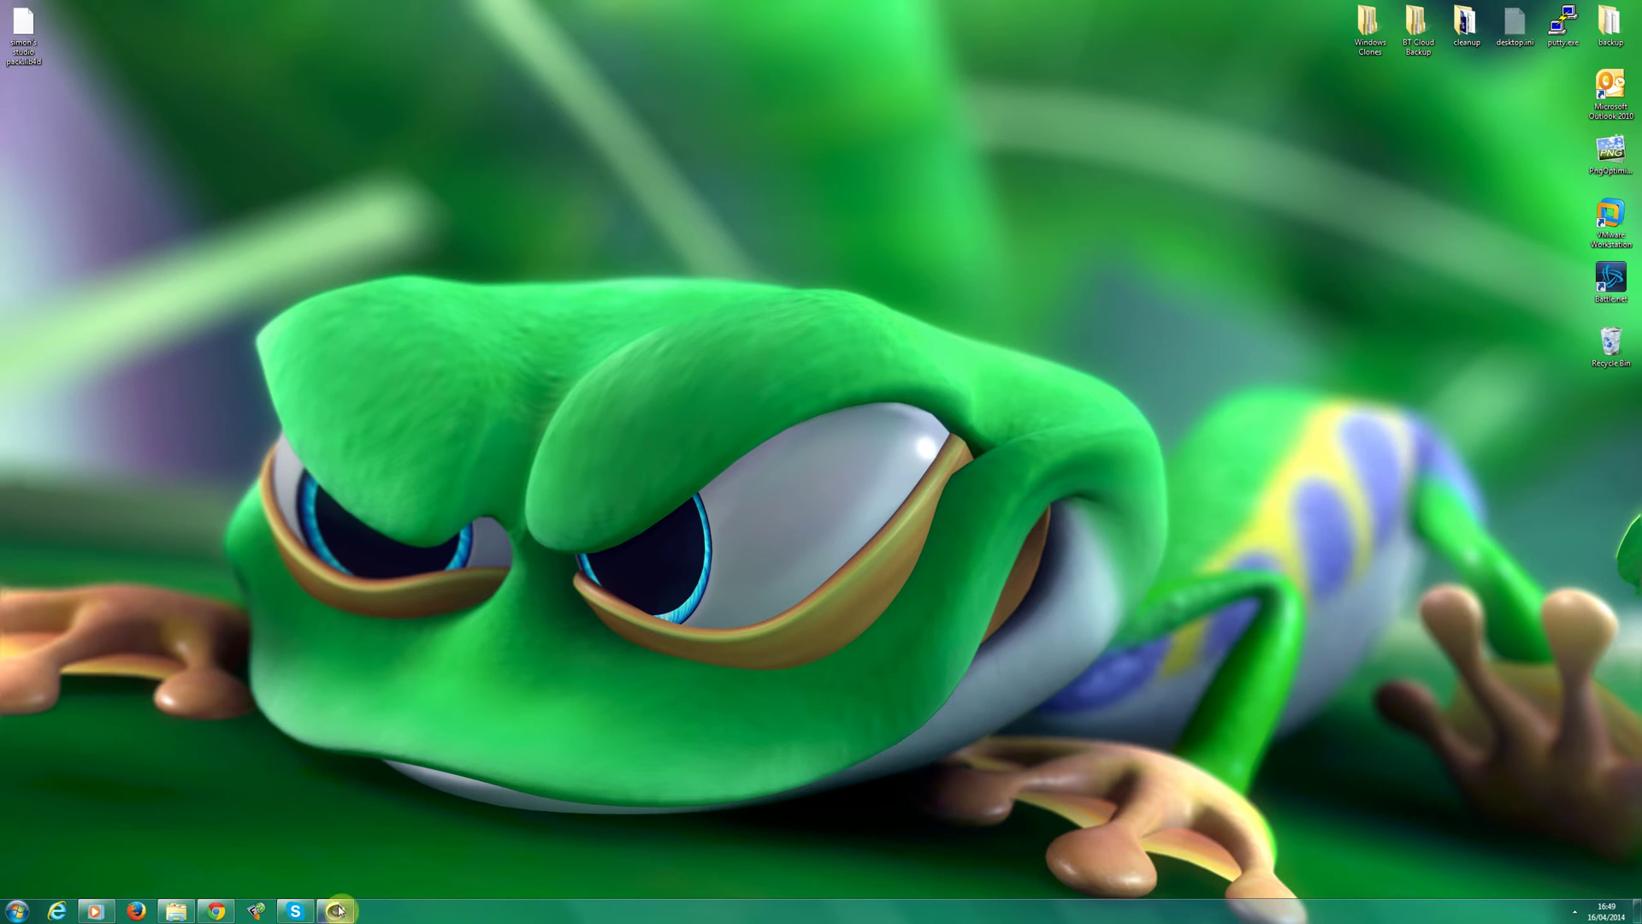
mouse_move(339, 916)
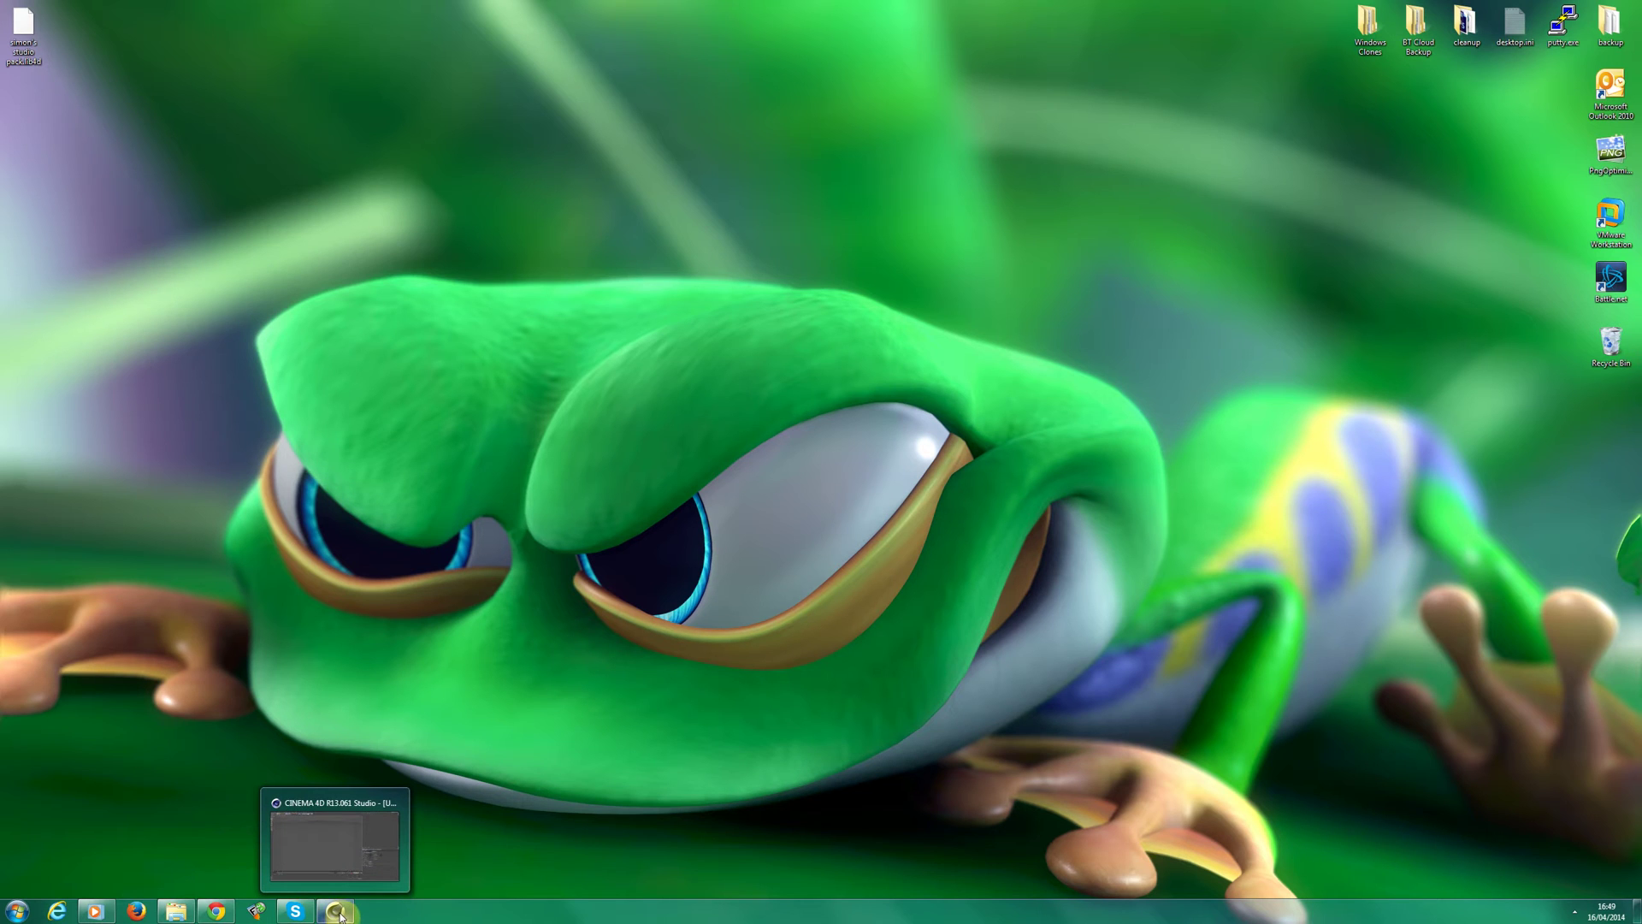
click(338, 912)
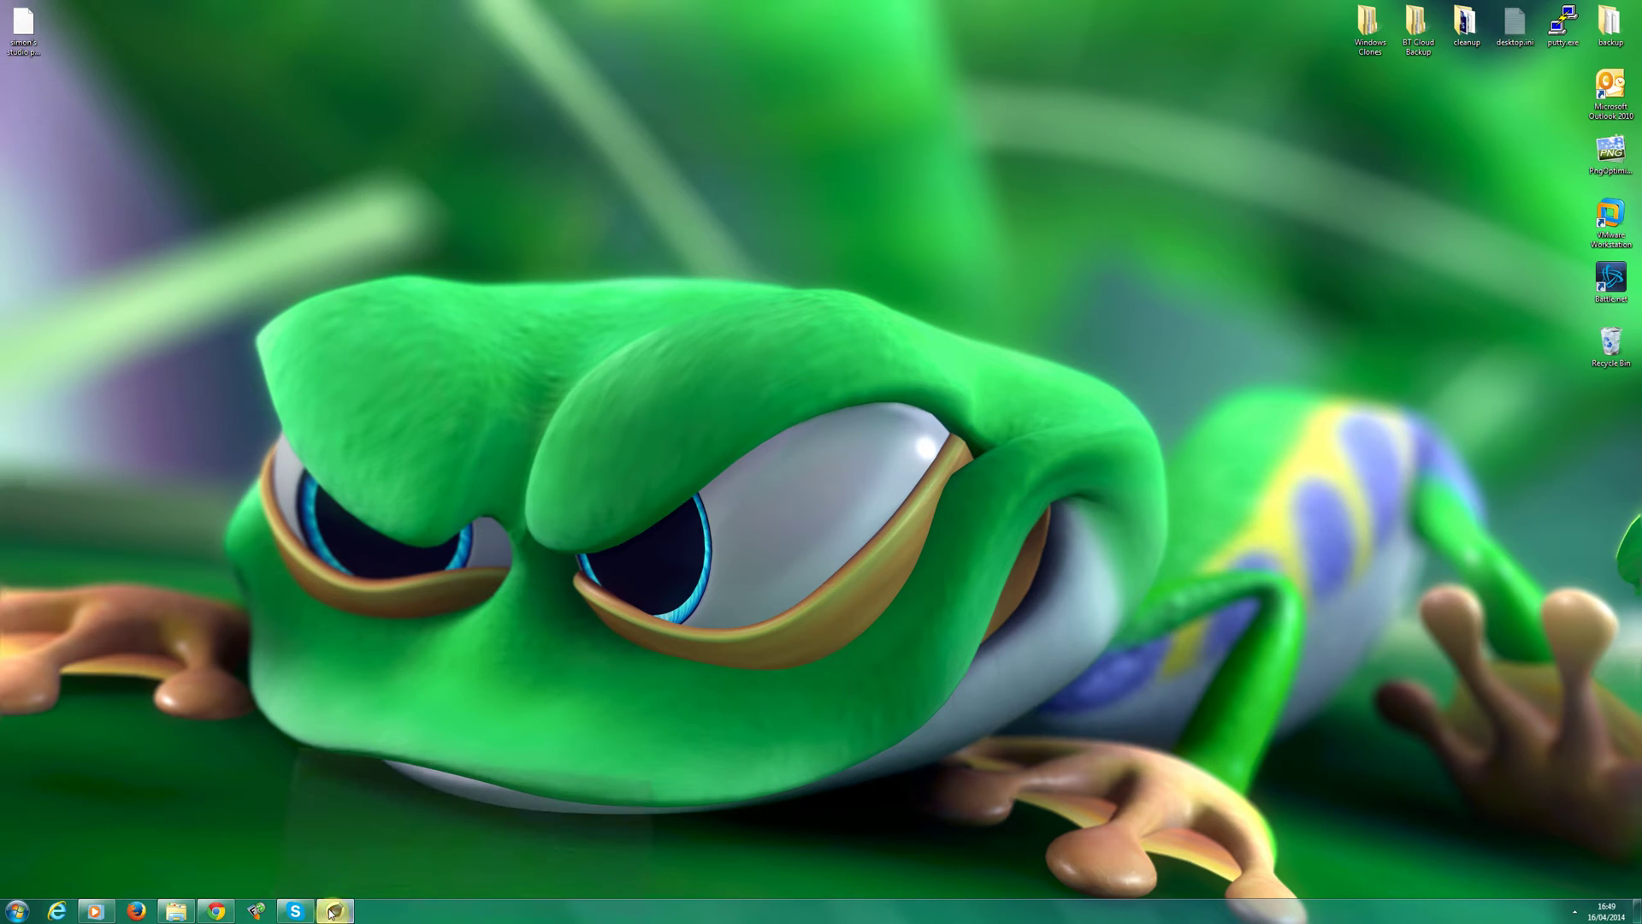
Open the Content Browser and show the Prime preset library's location in Windows Explorer, collapsing the drive's folder tree
click(421, 22)
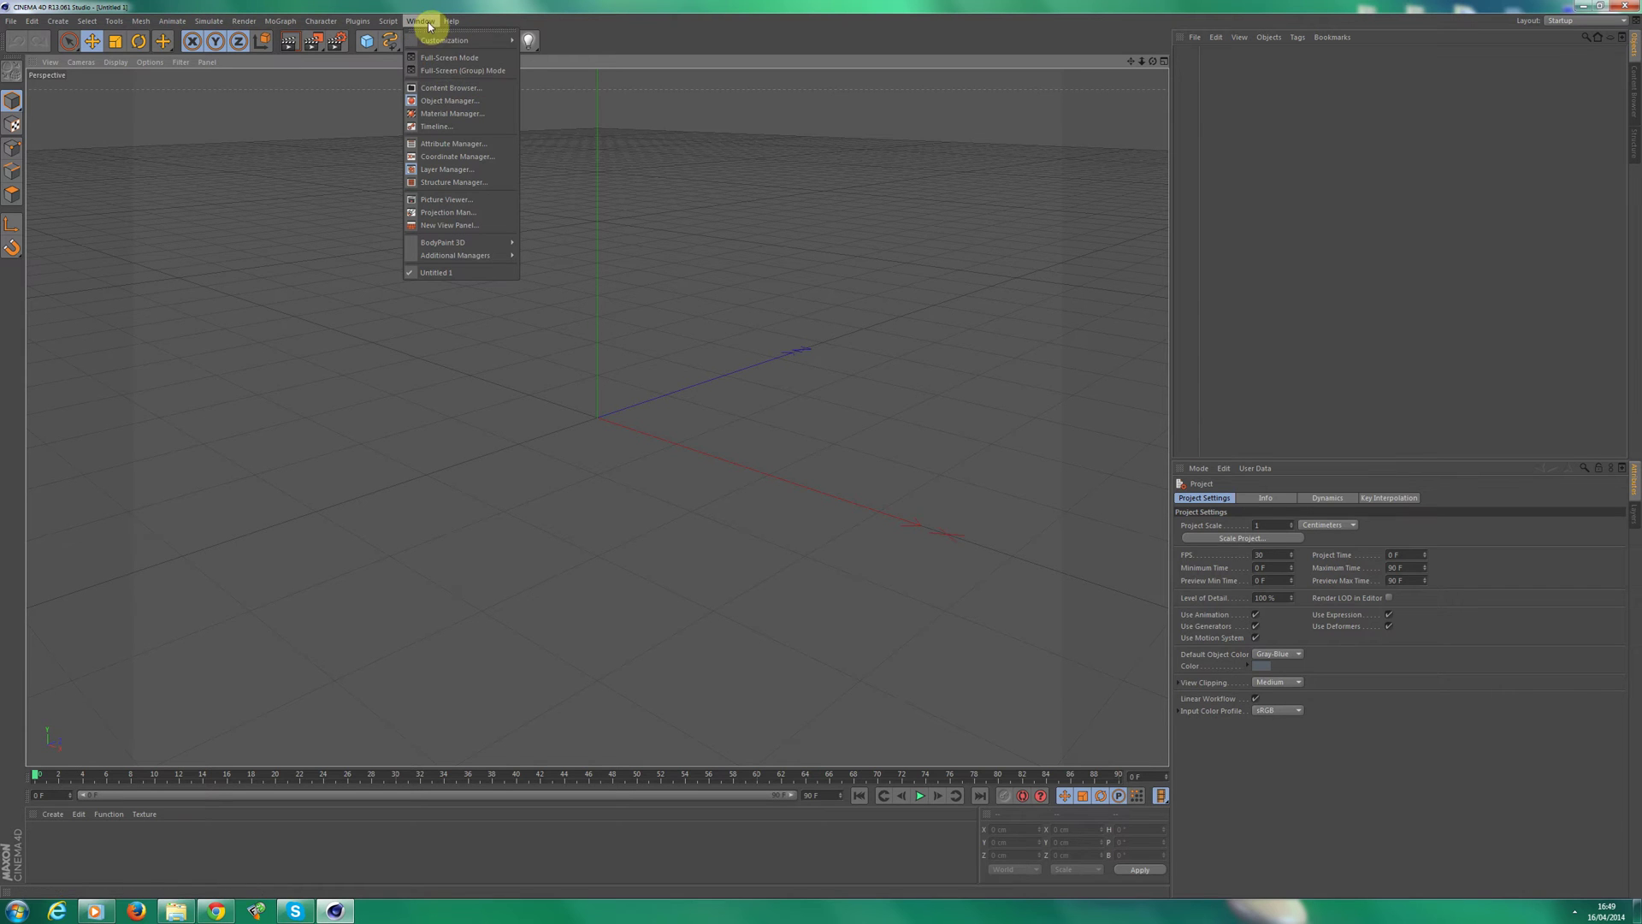
click(454, 89)
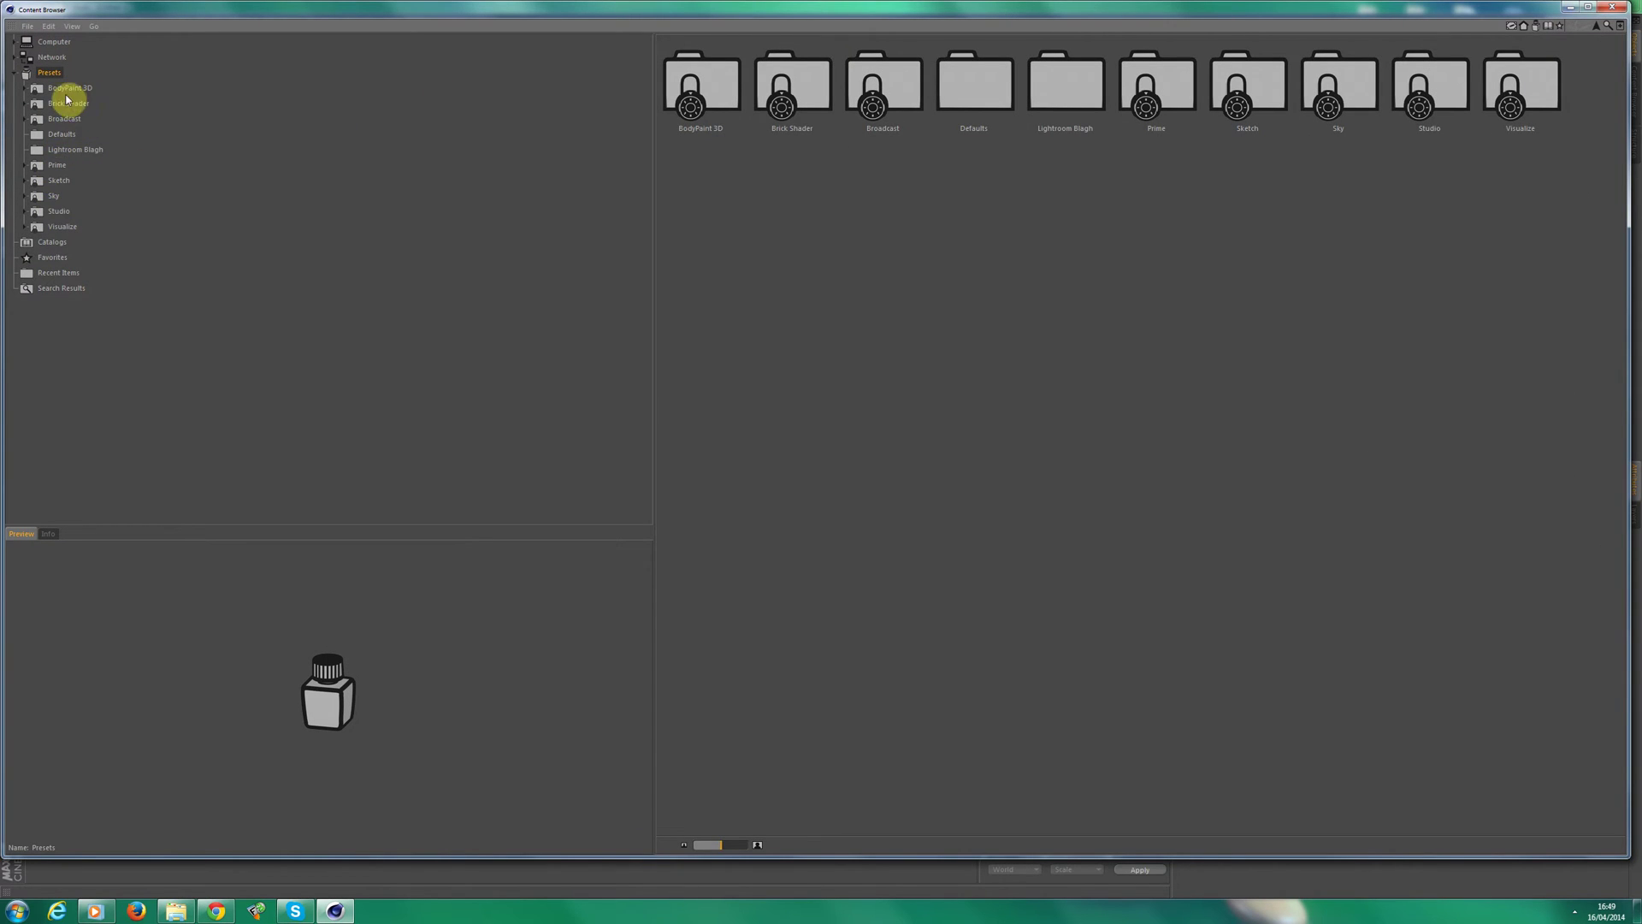
click(58, 168)
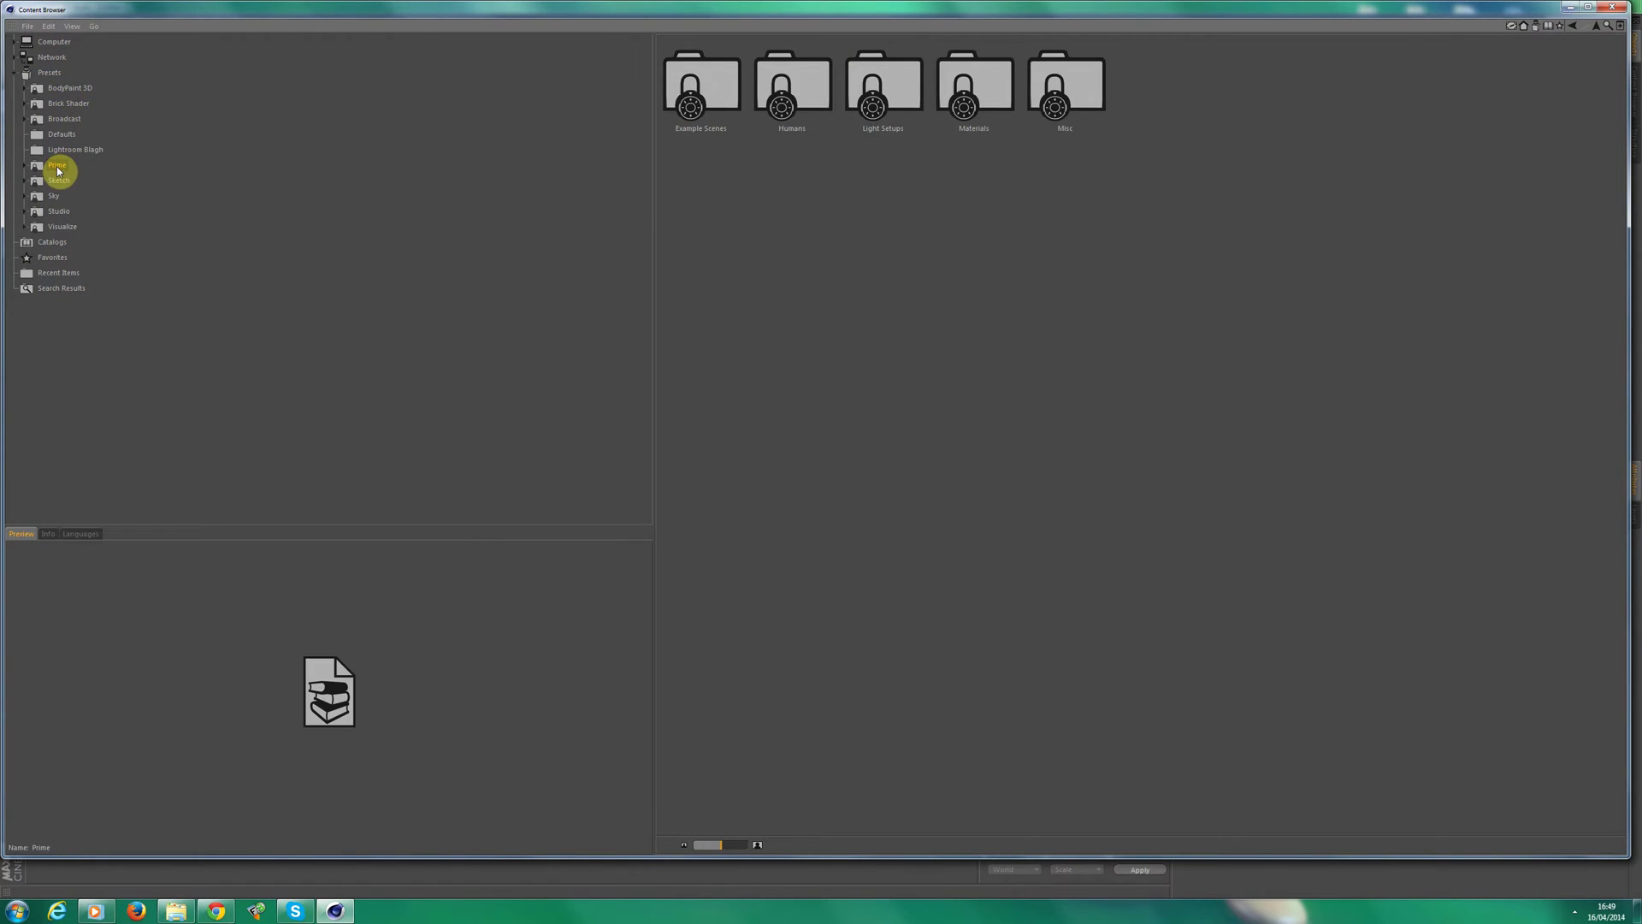
right_click(59, 169)
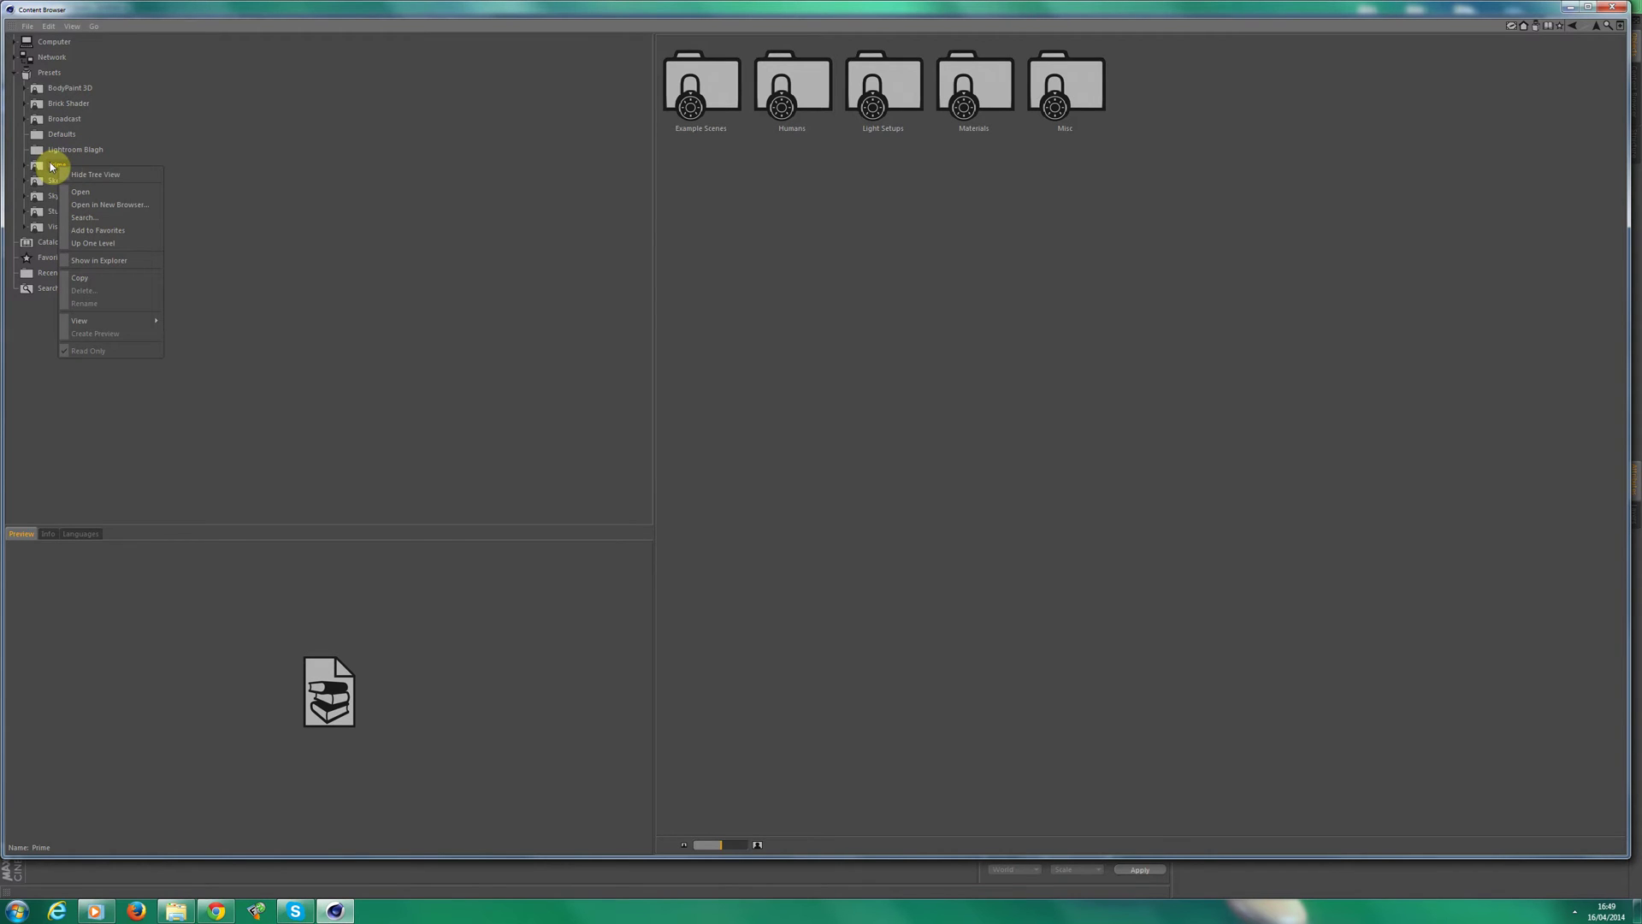
click(51, 167)
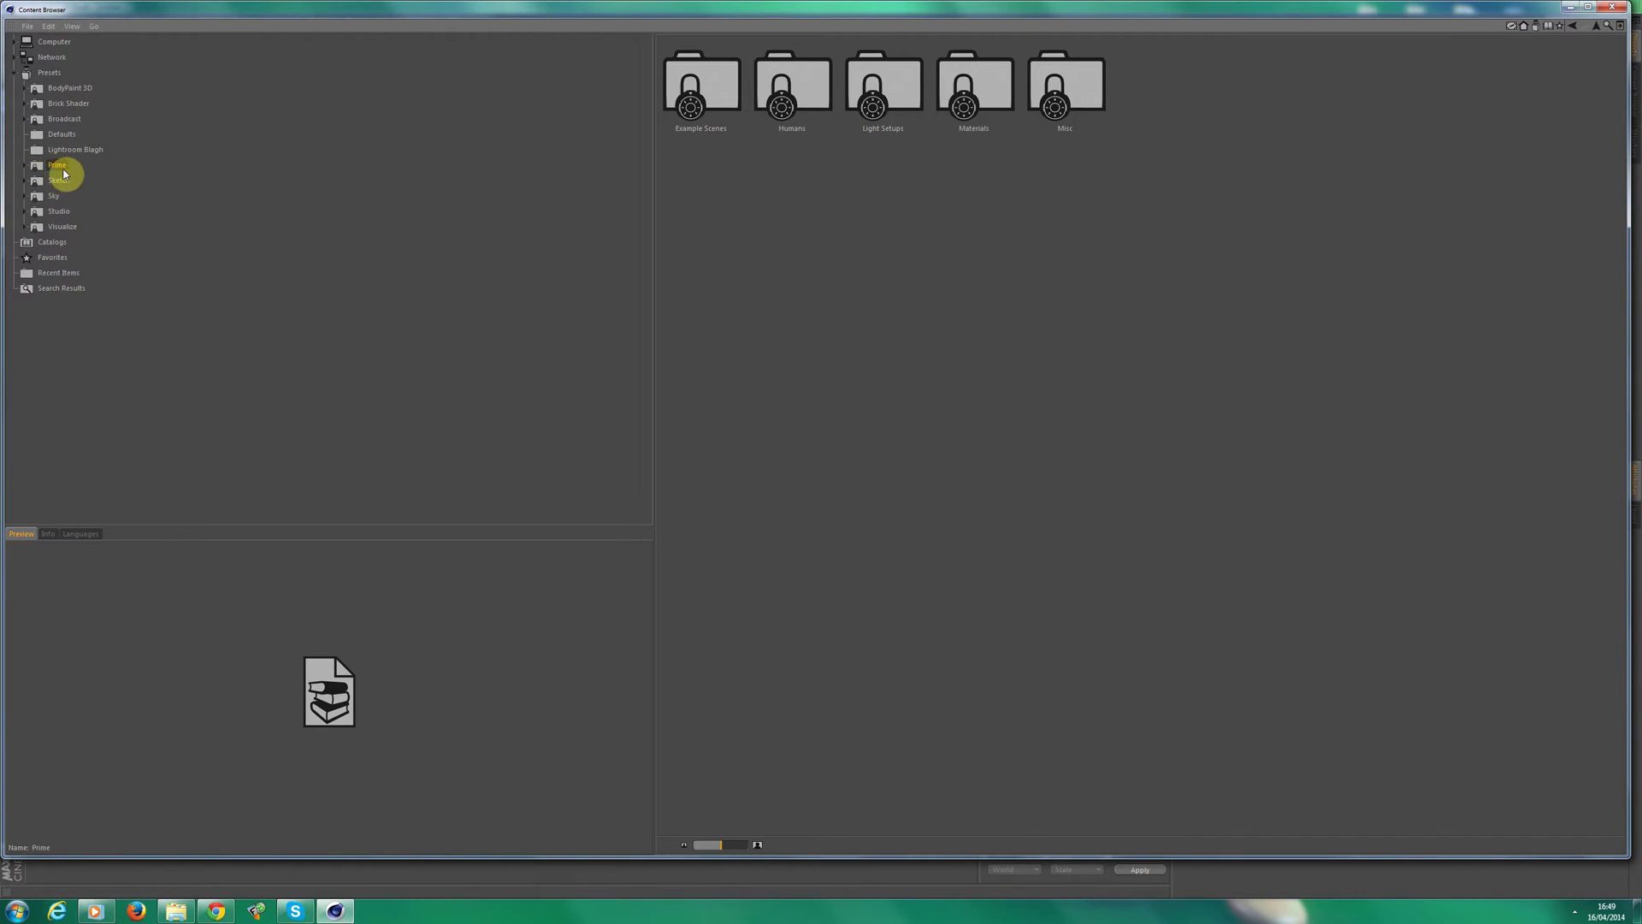
right_click(61, 172)
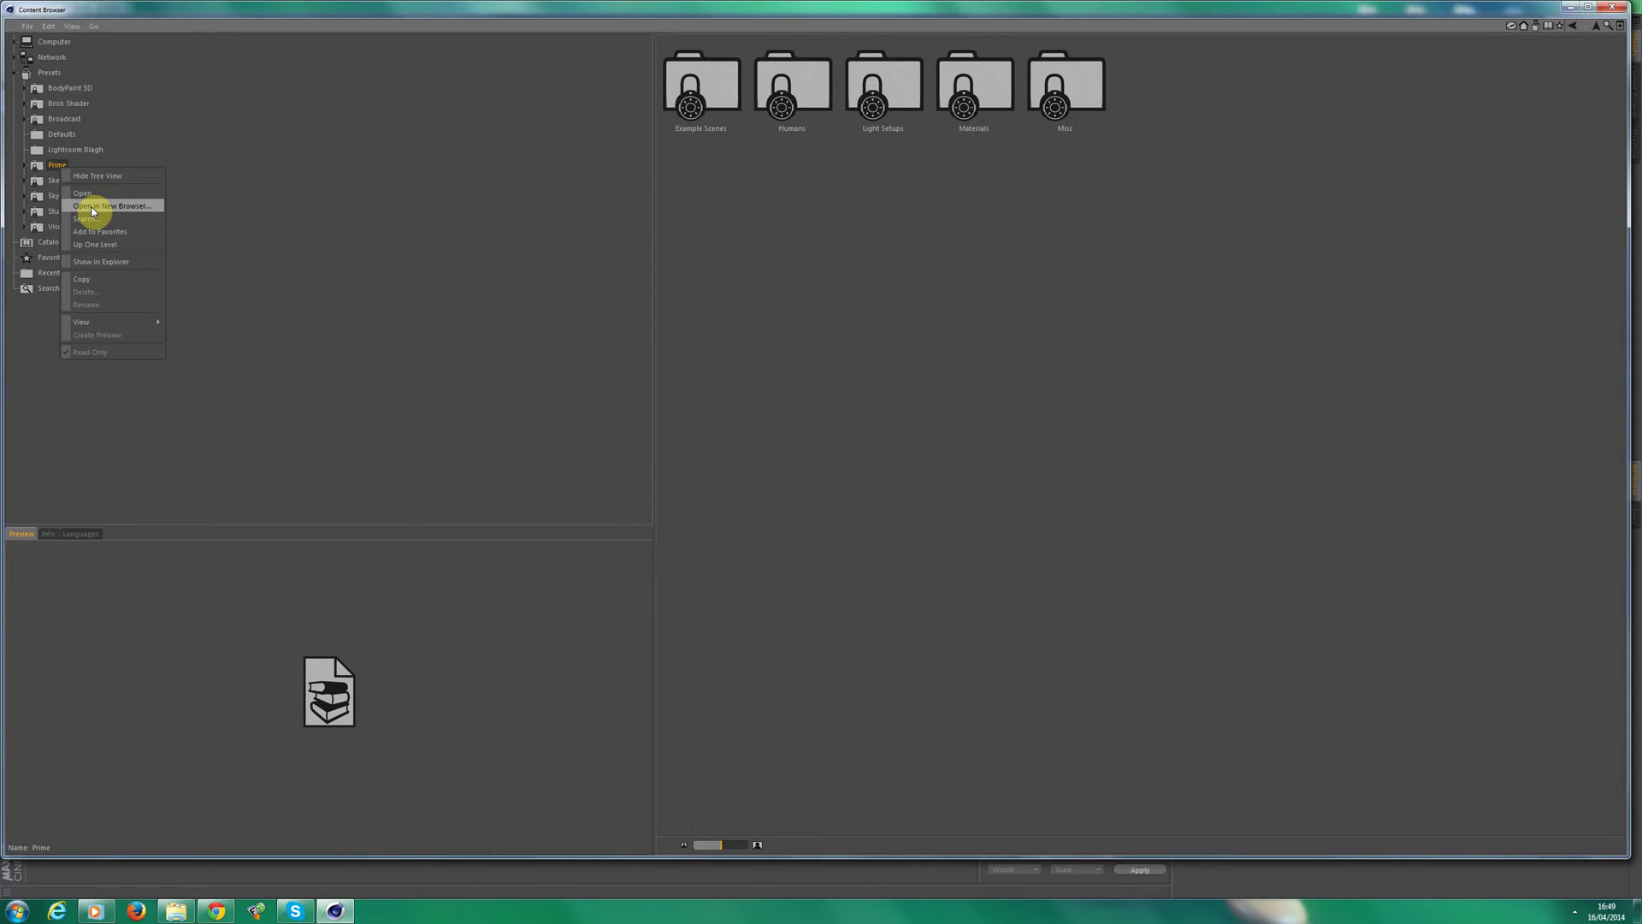
click(47, 187)
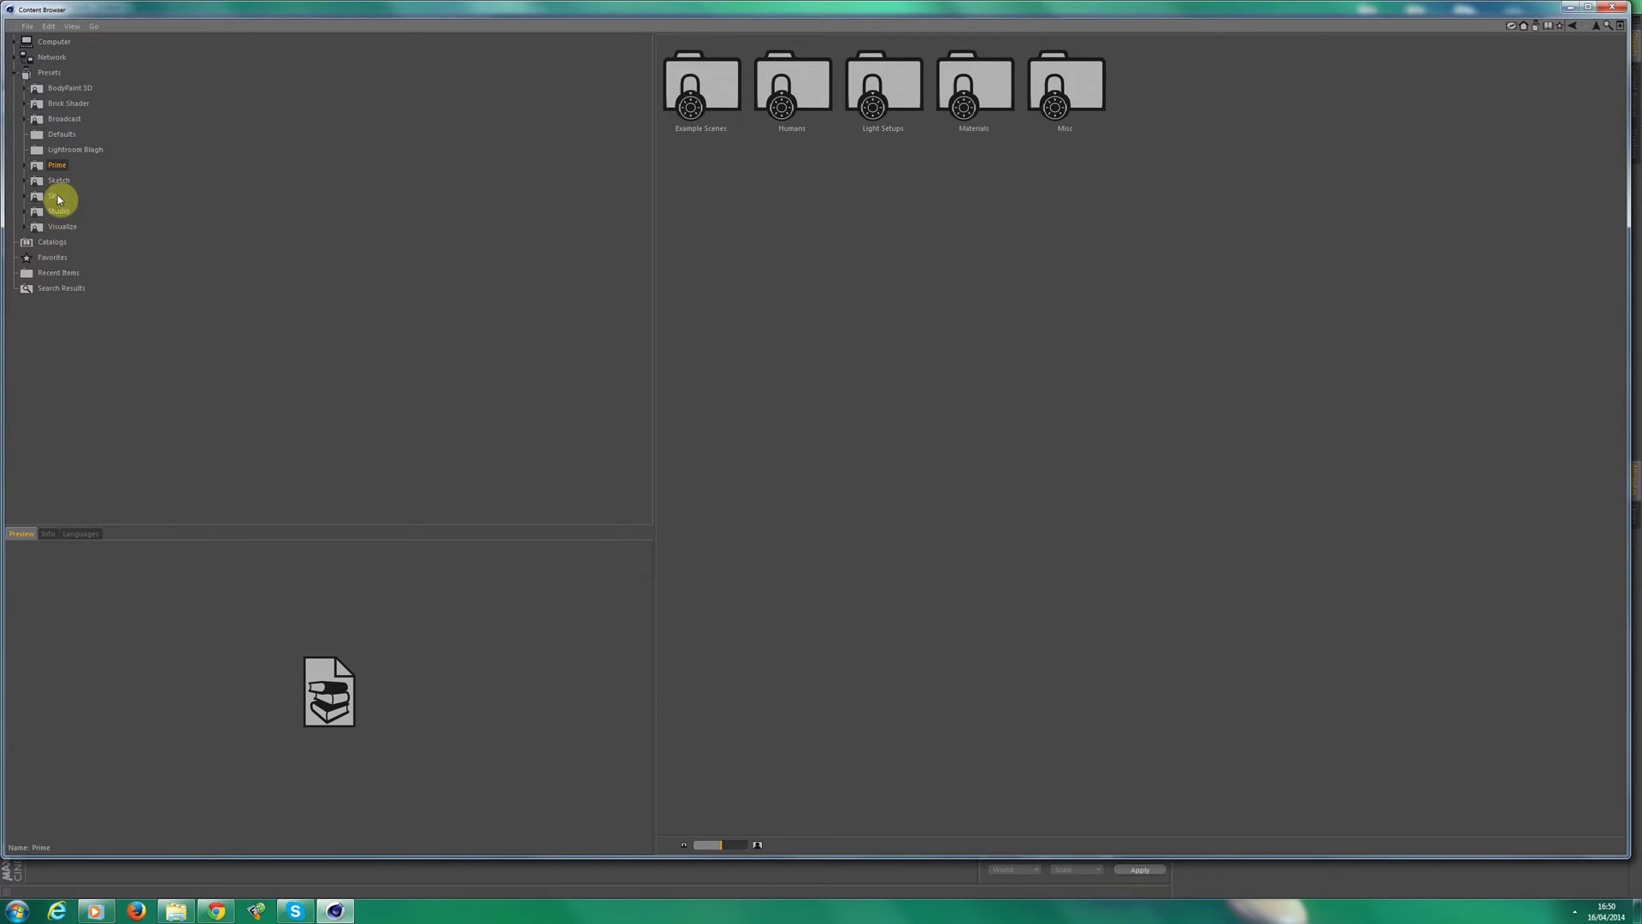
right_click(58, 168)
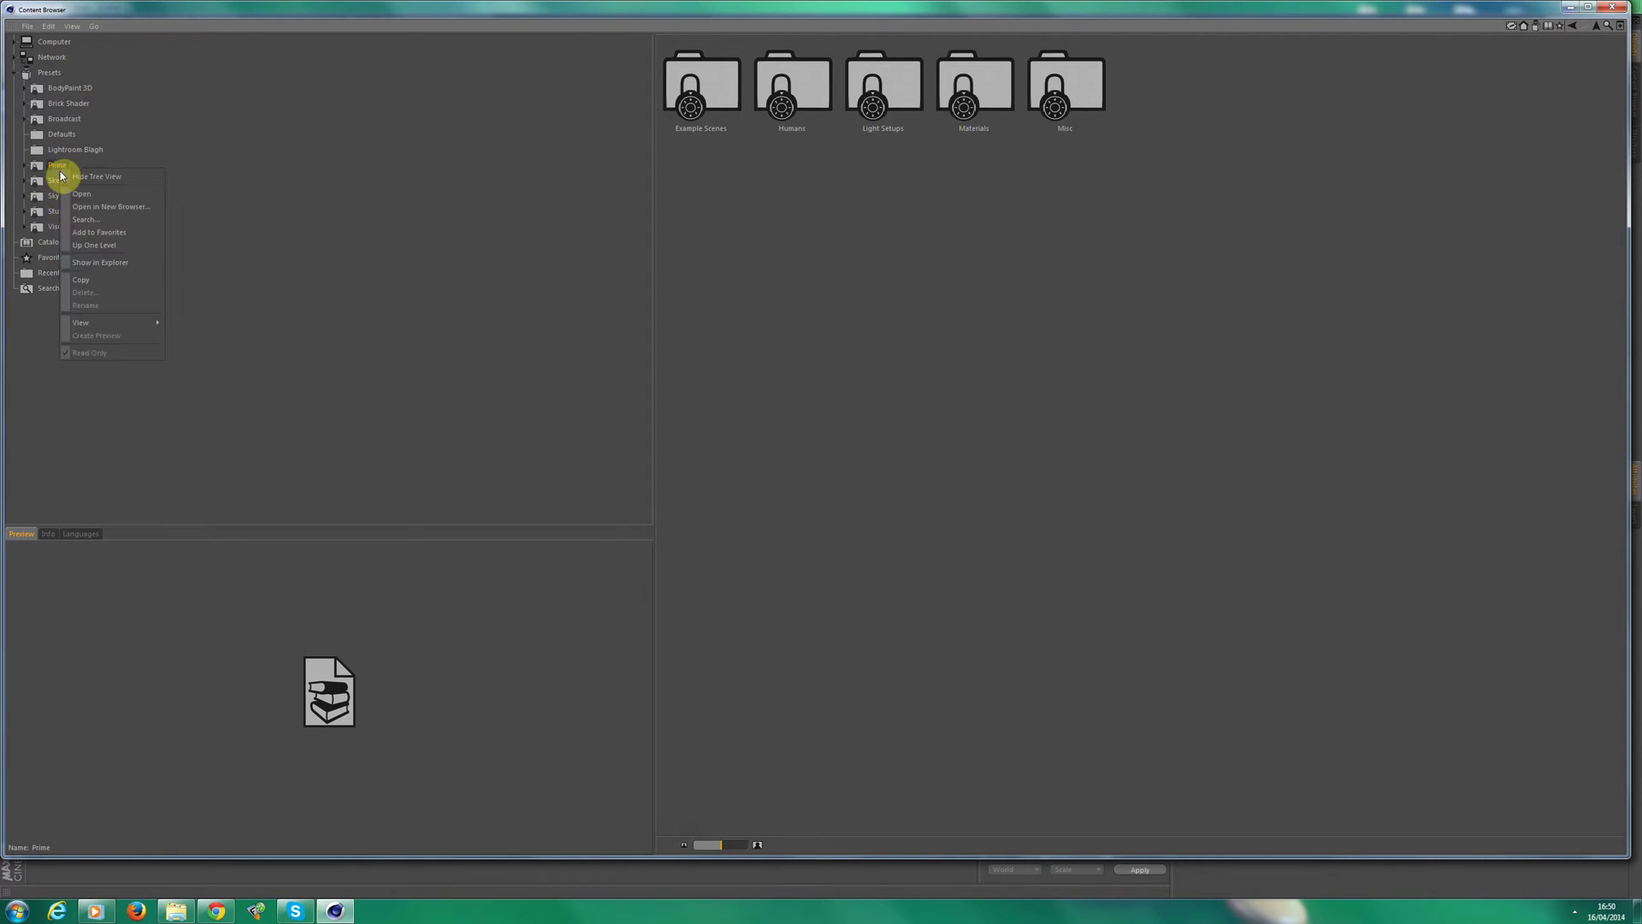
click(114, 263)
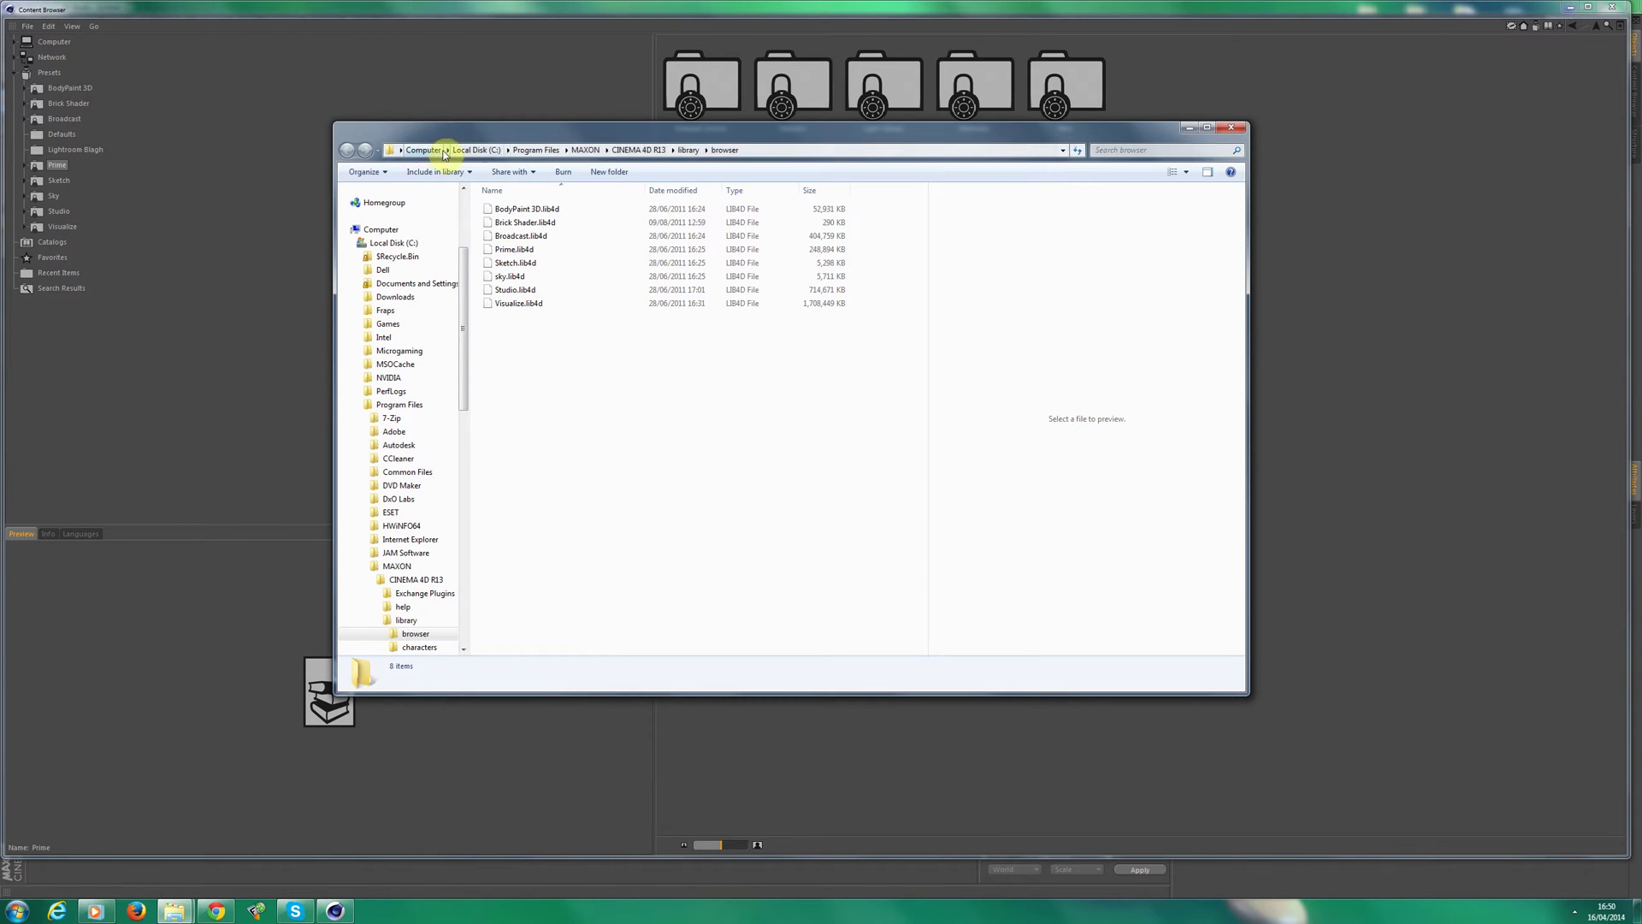
click(358, 405)
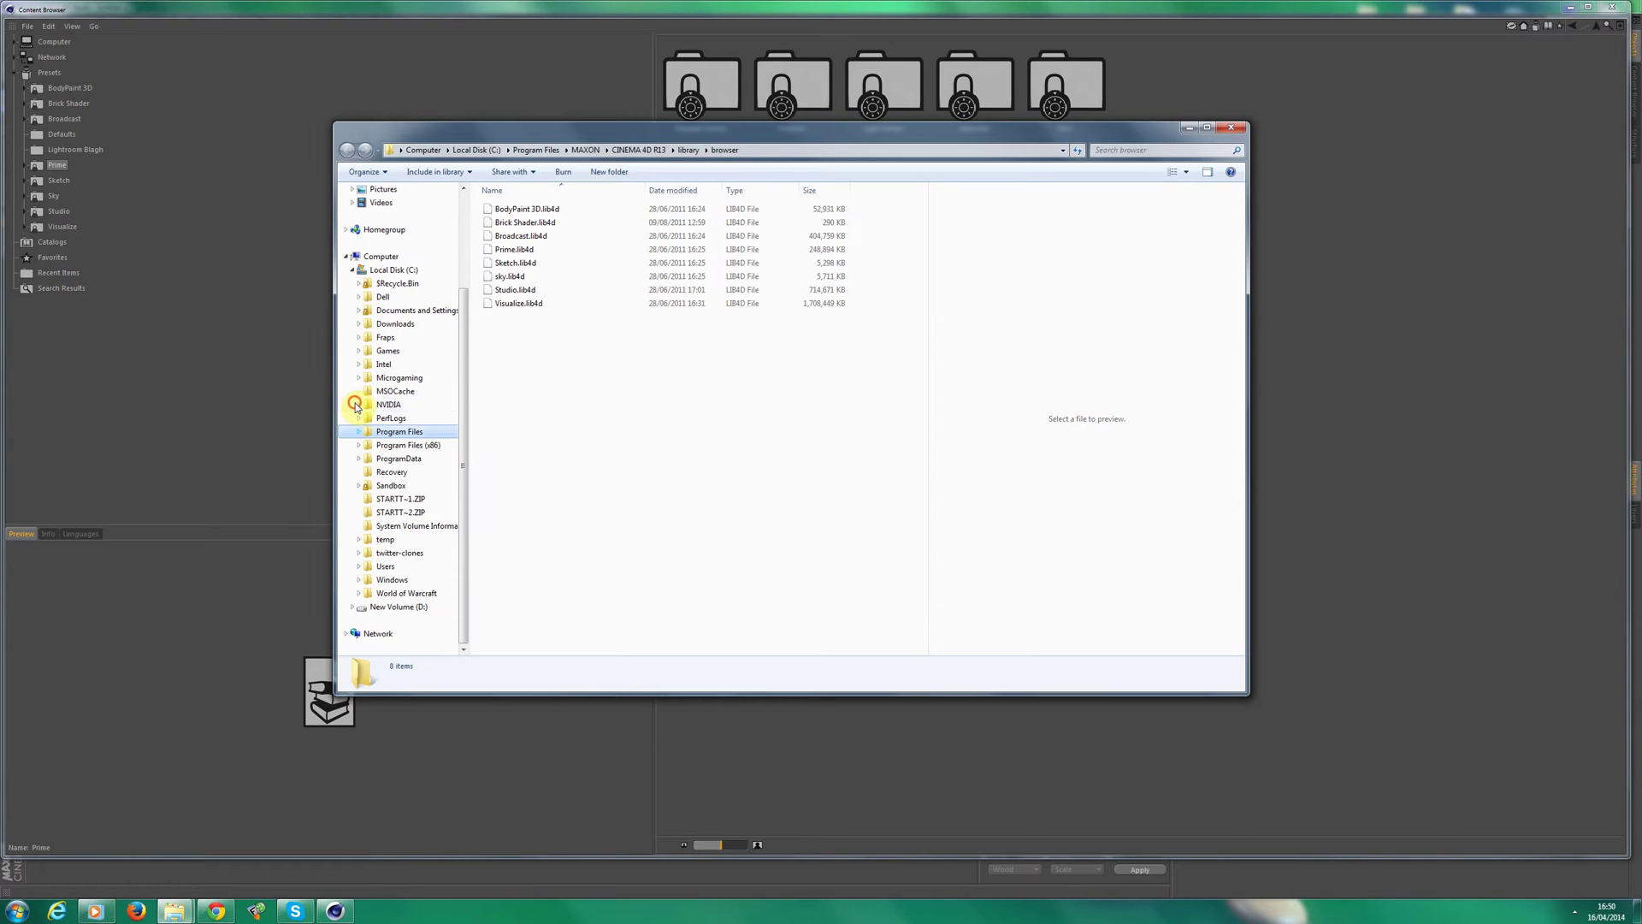
click(351, 270)
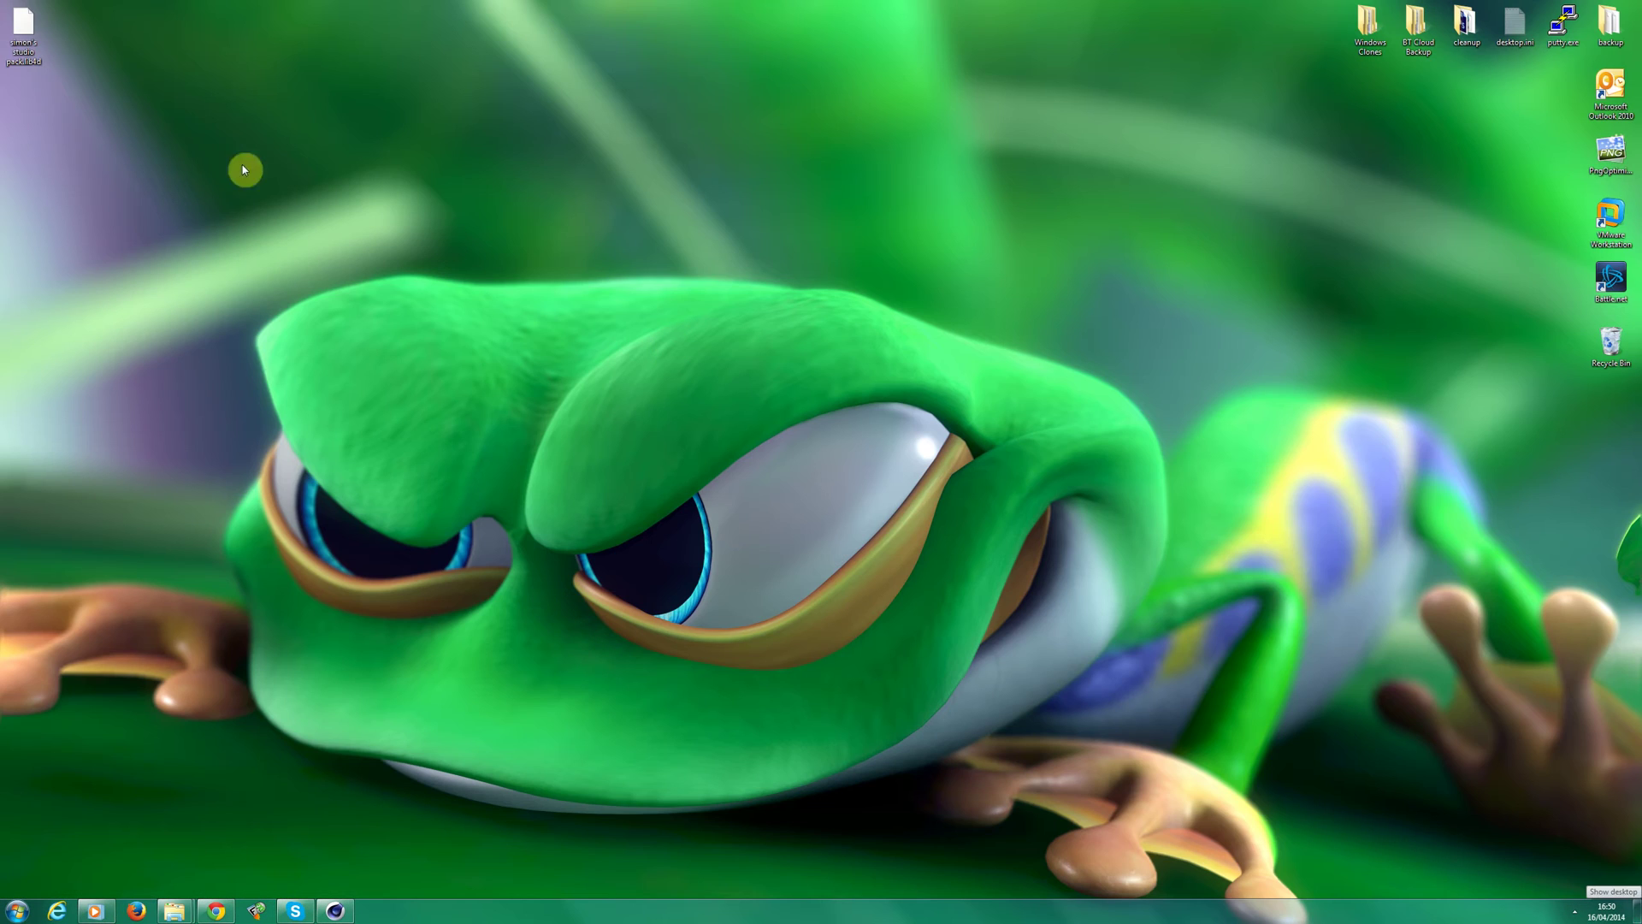
Copy the studio pack .lib4d file from the desktop into the CINEMA 4D R13 library's browser folder, granting administrator permission
right_click(25, 33)
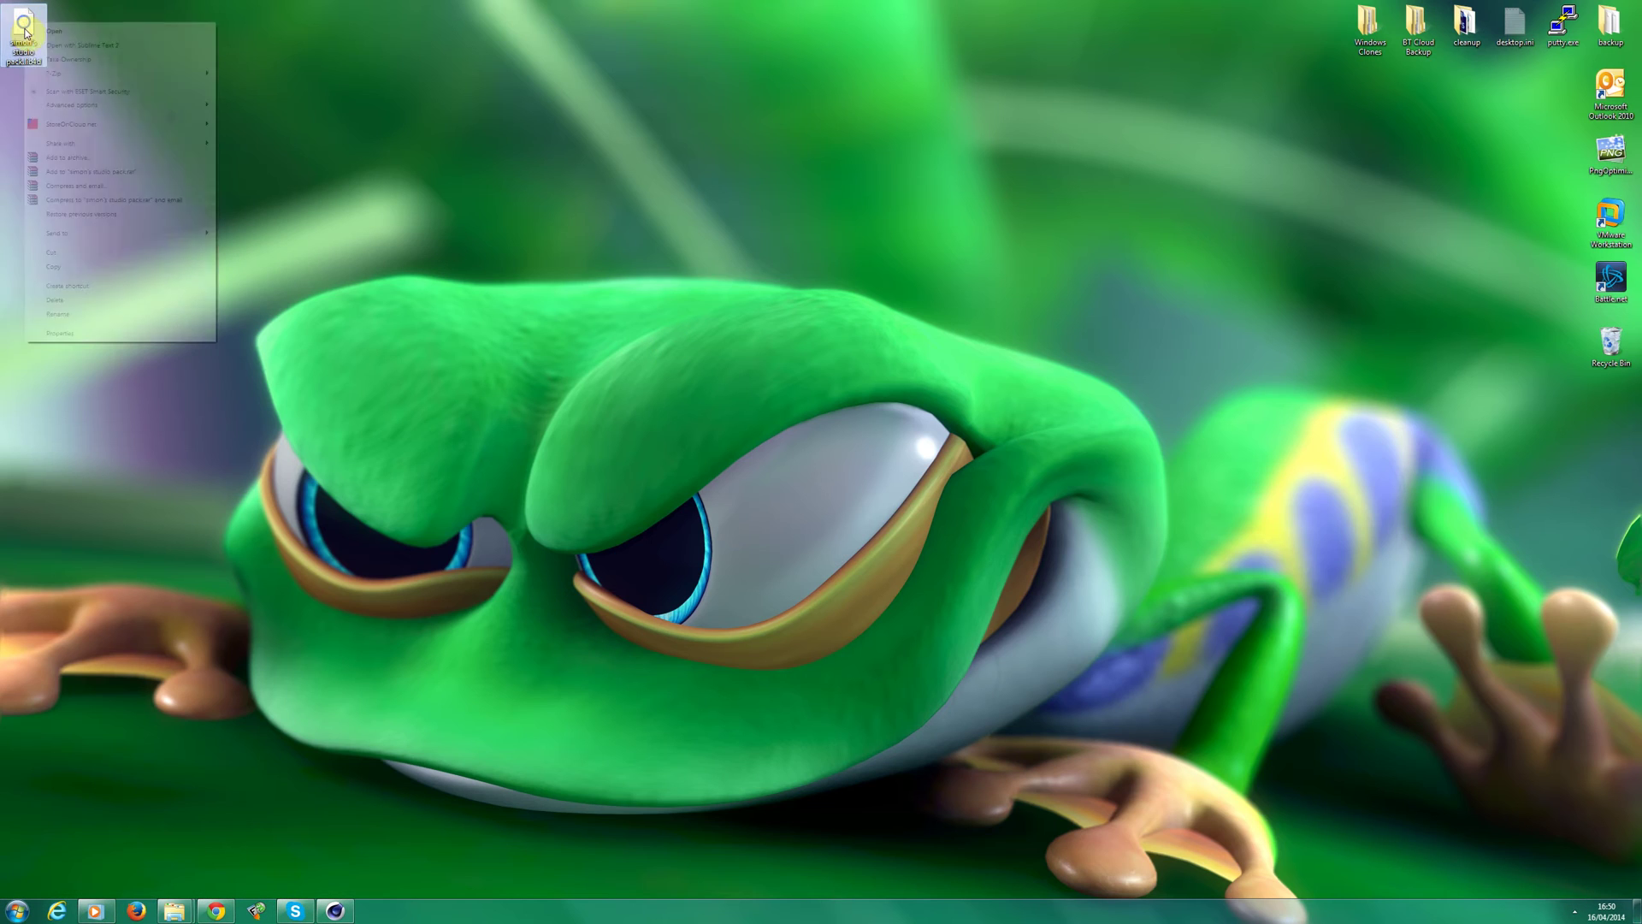
click(100, 266)
mouse_move(175, 914)
click(272, 838)
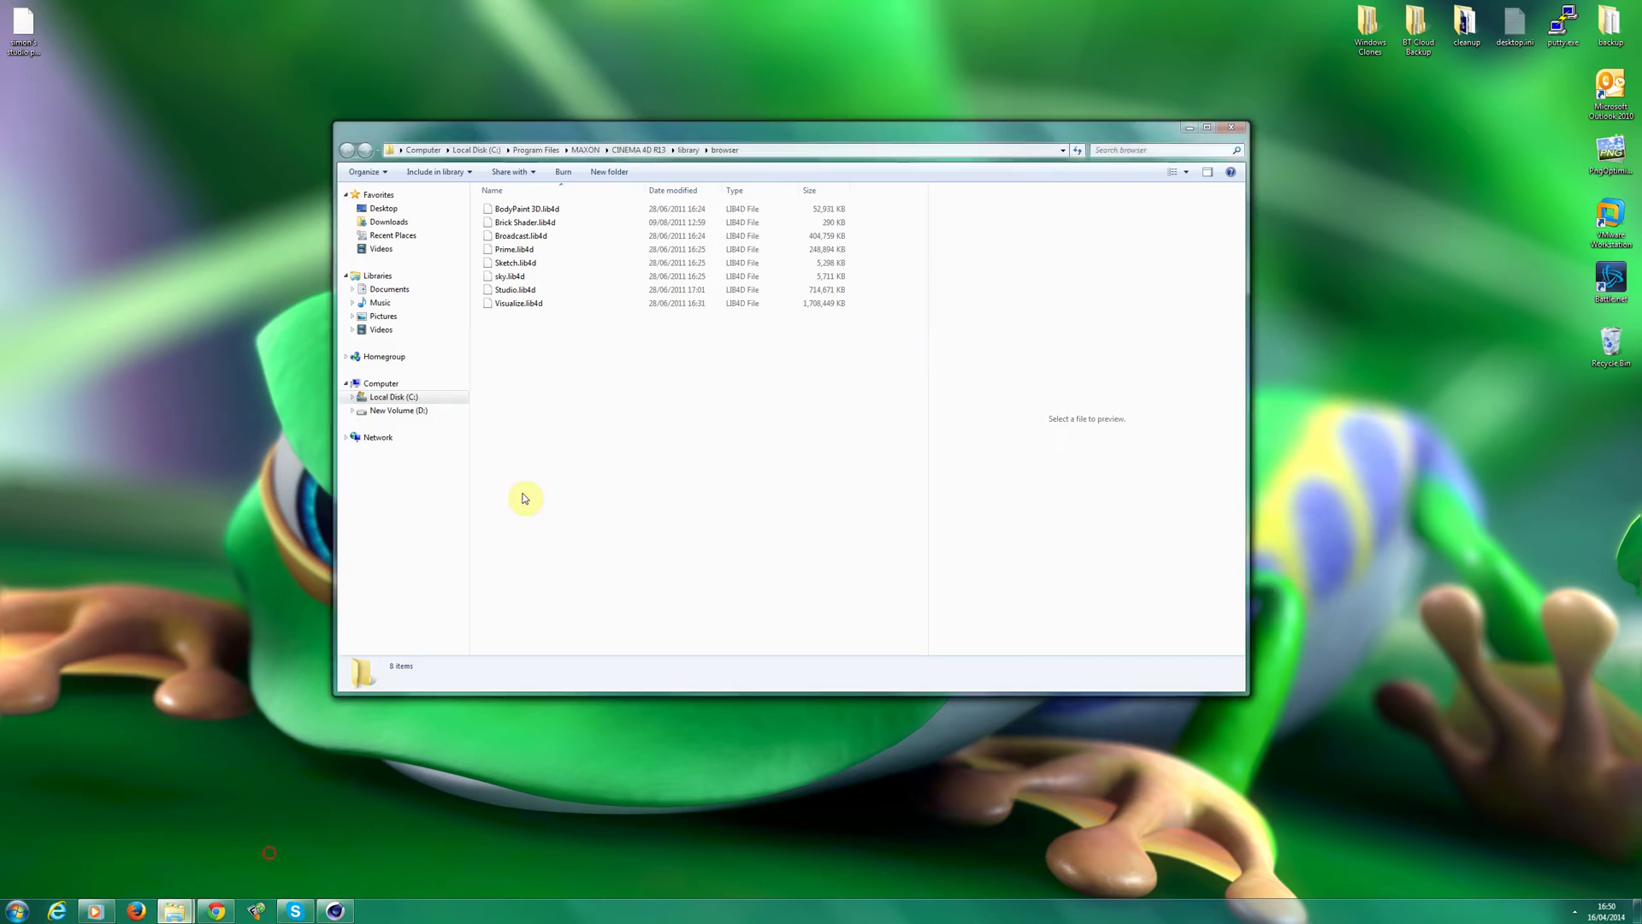
right_click(605, 423)
click(661, 509)
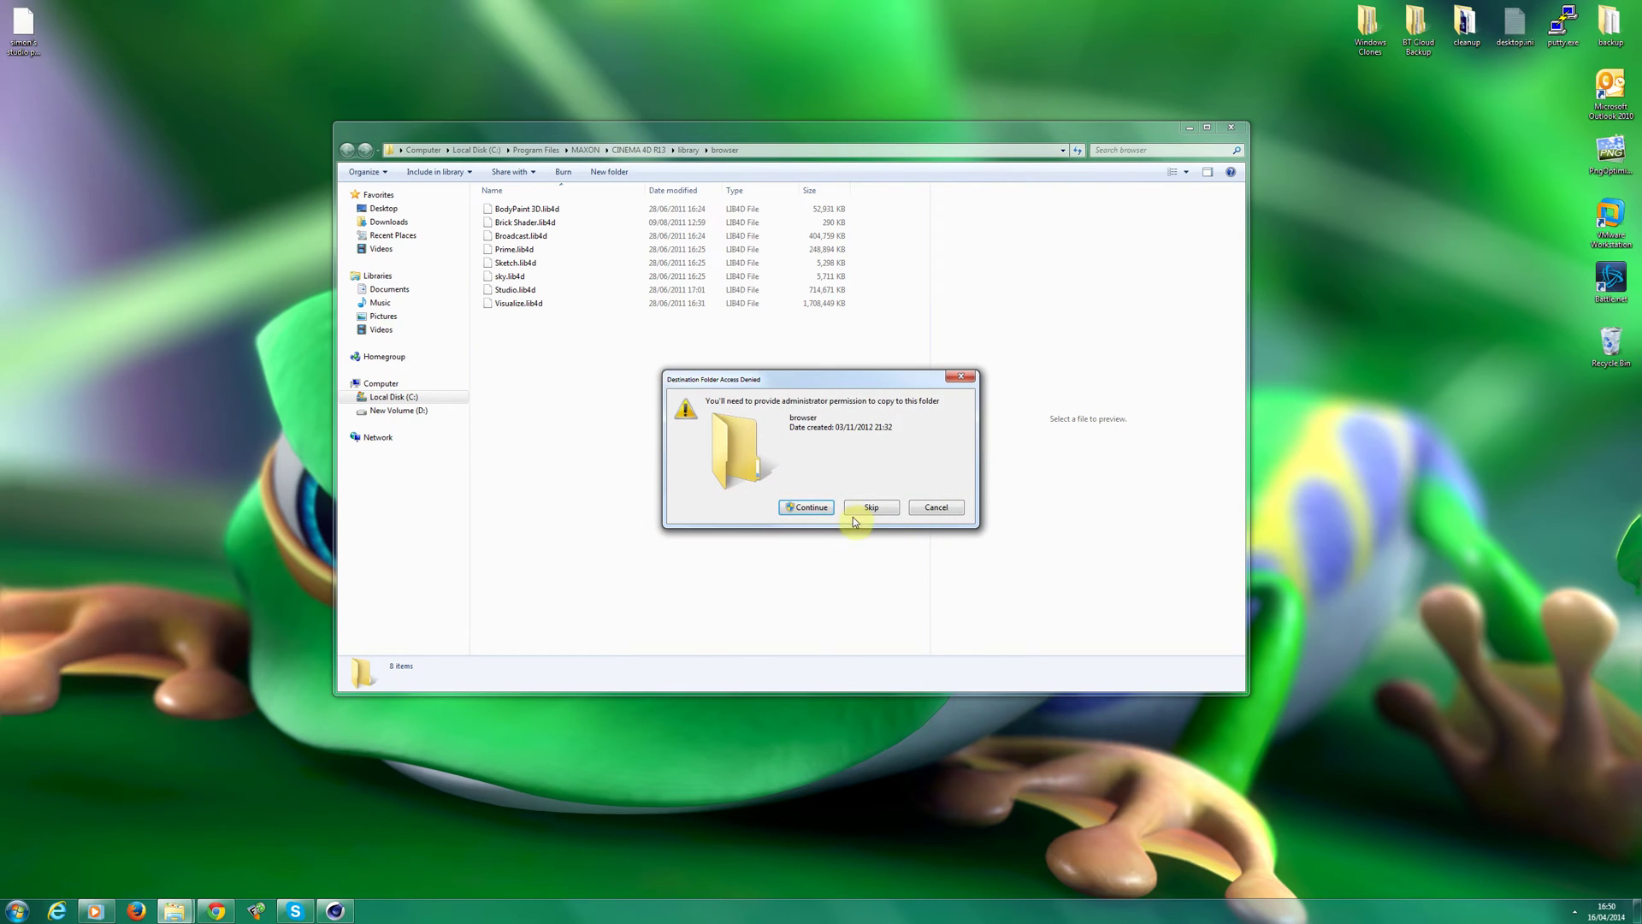
click(805, 508)
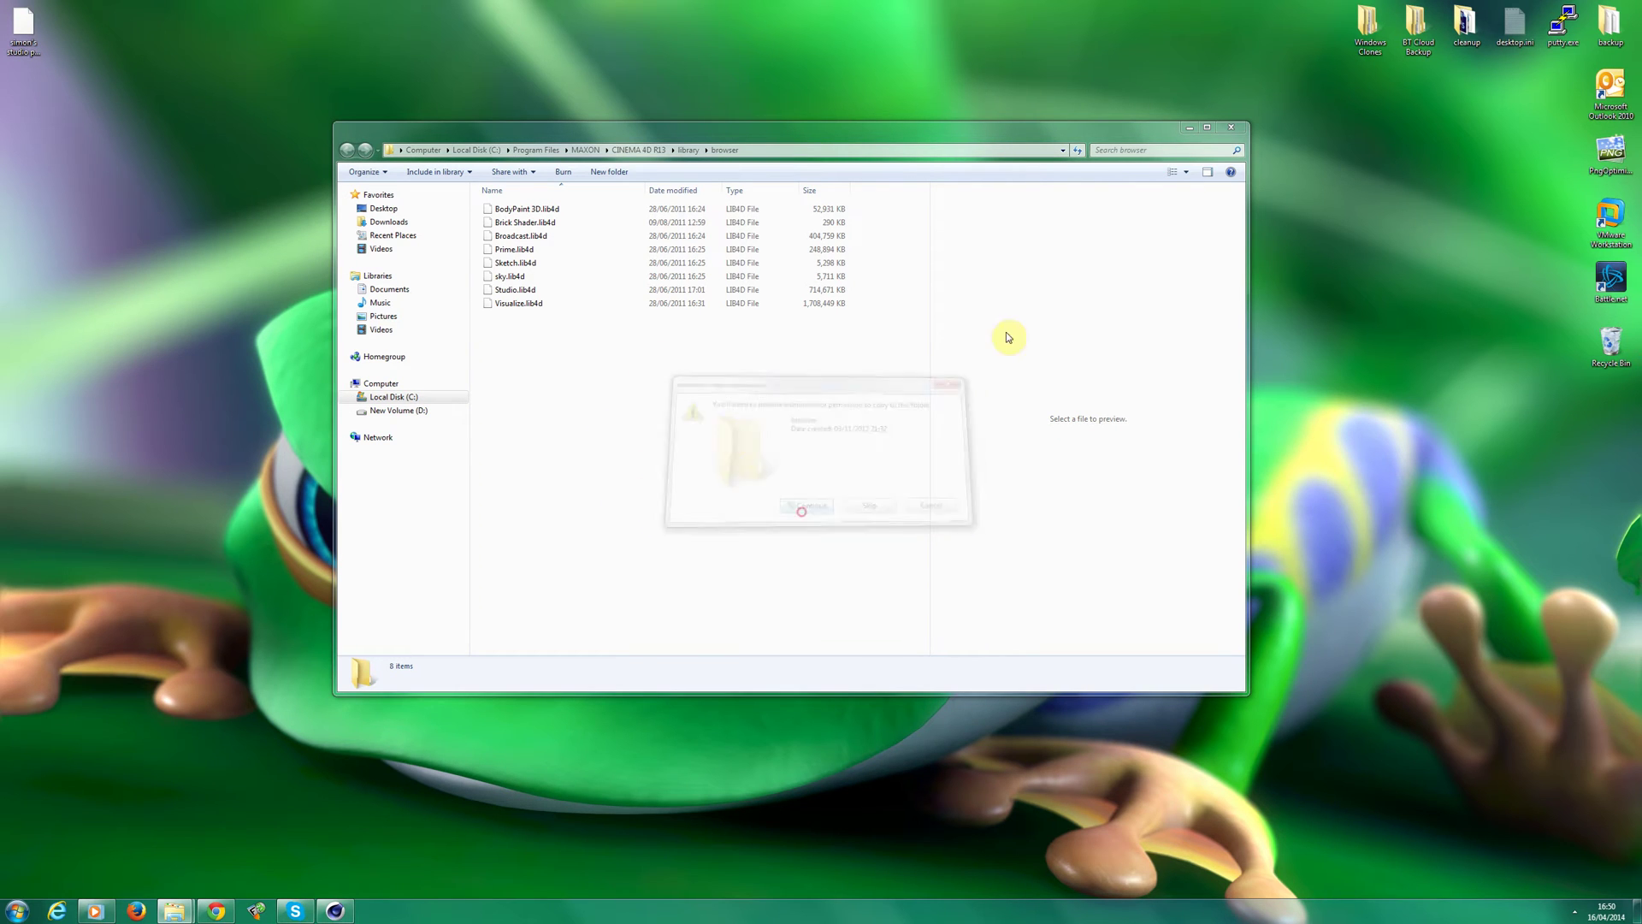
click(1234, 132)
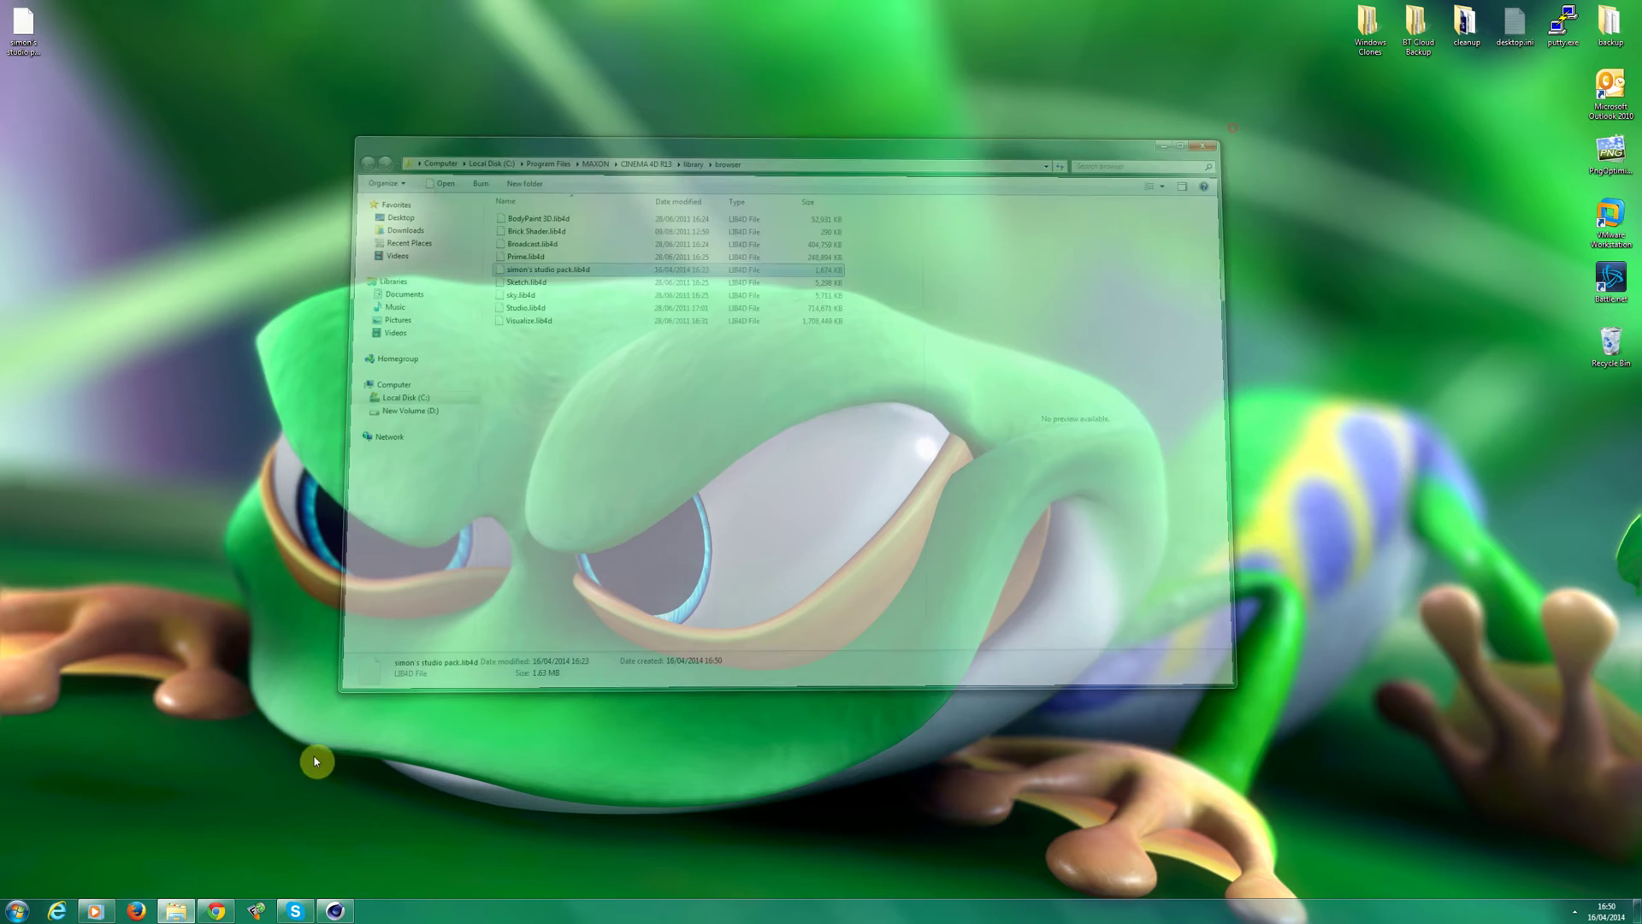
Restart CINEMA 4D so that it loads the newly added preset library
click(334, 911)
double_click(15, 14)
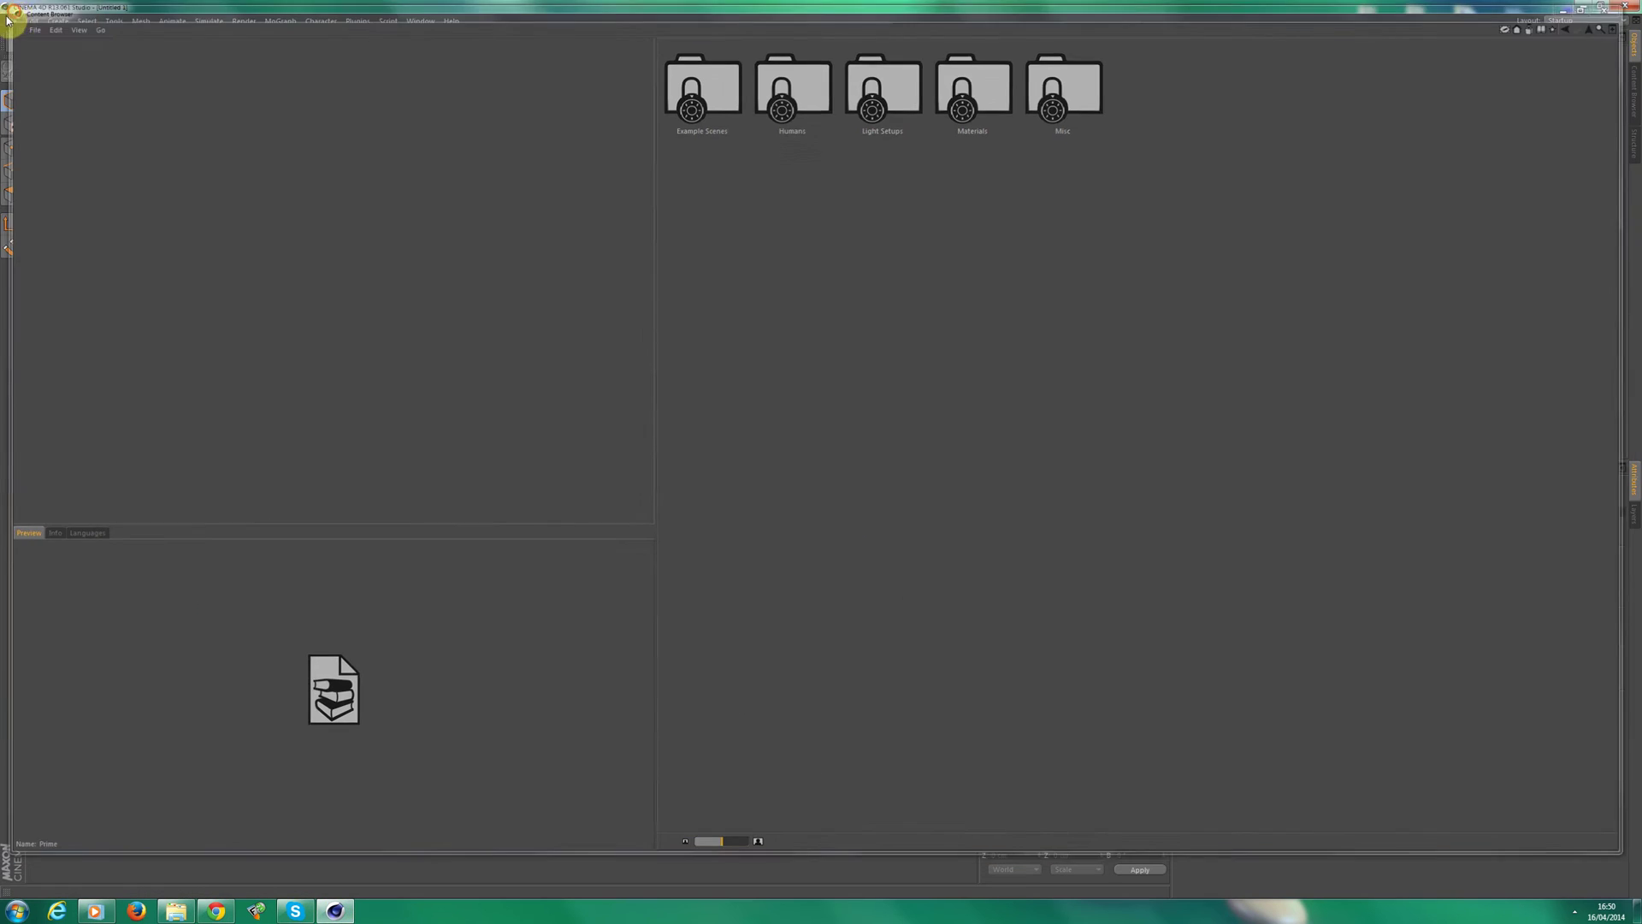
click(15, 12)
click(31, 96)
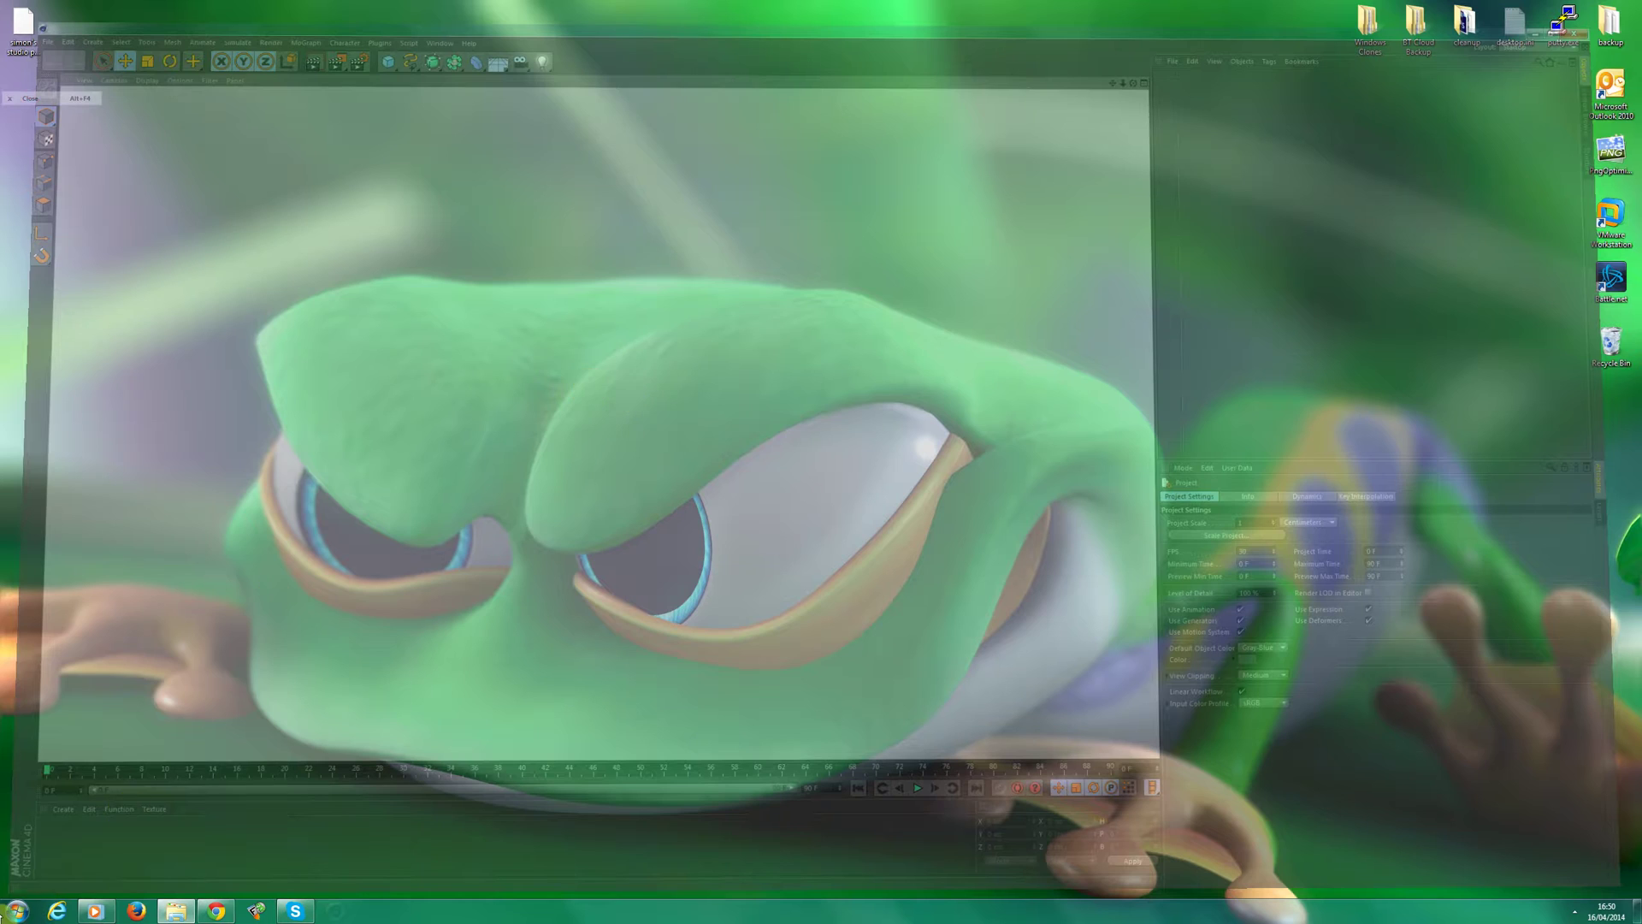
click(17, 911)
click(67, 686)
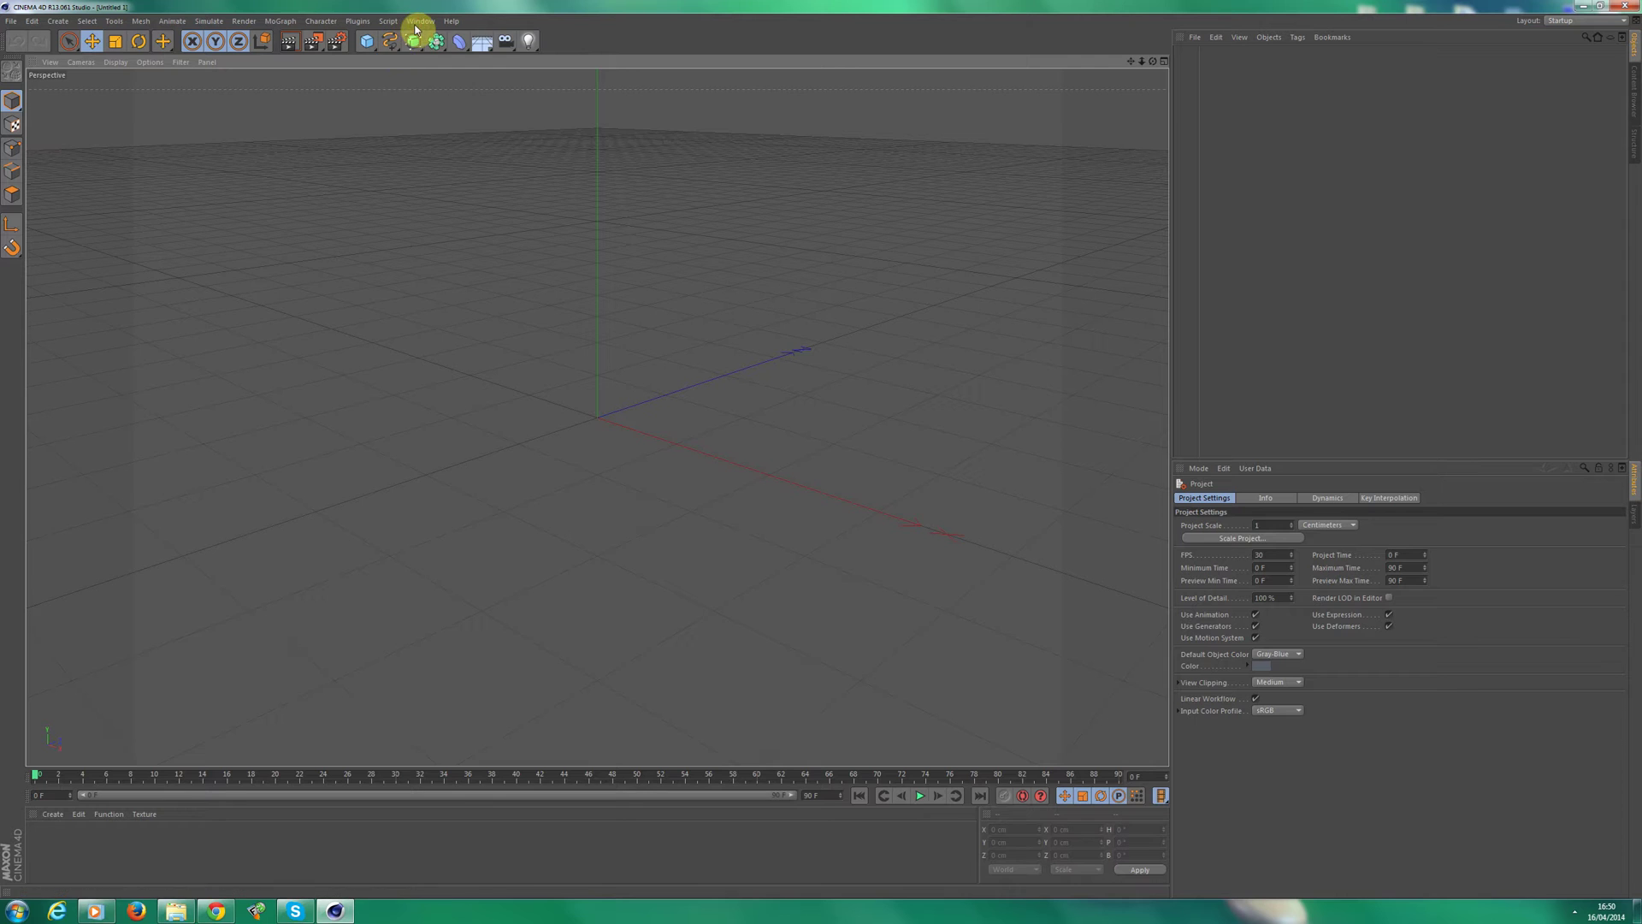
Open the Content Browser and expand the studio pack folder under Presets
click(420, 21)
click(461, 89)
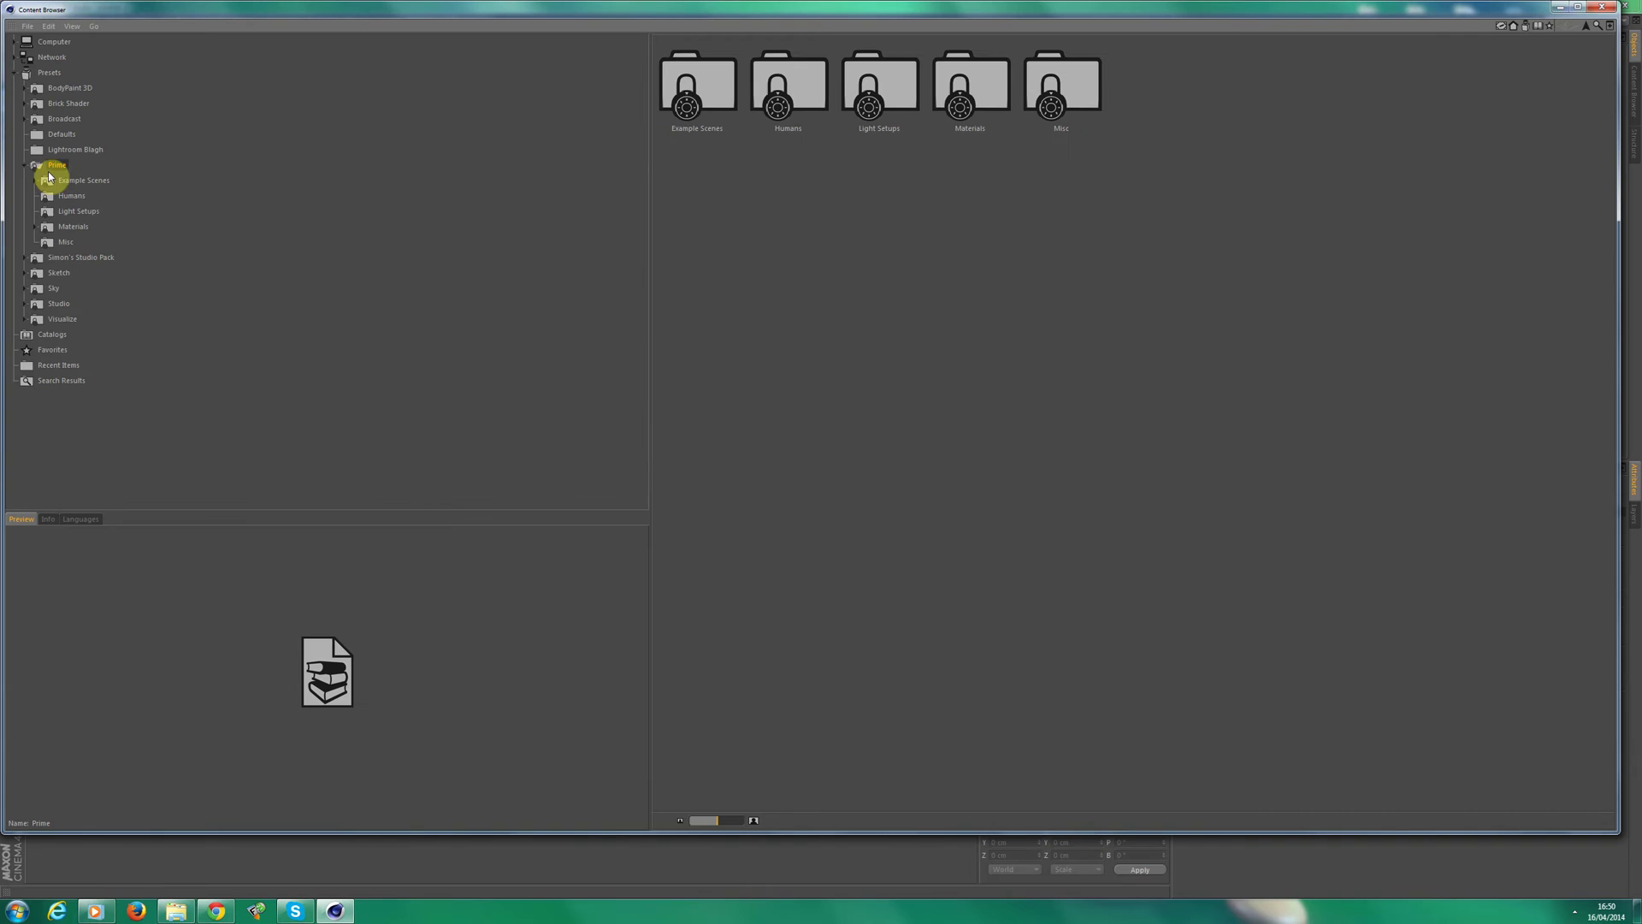
click(25, 165)
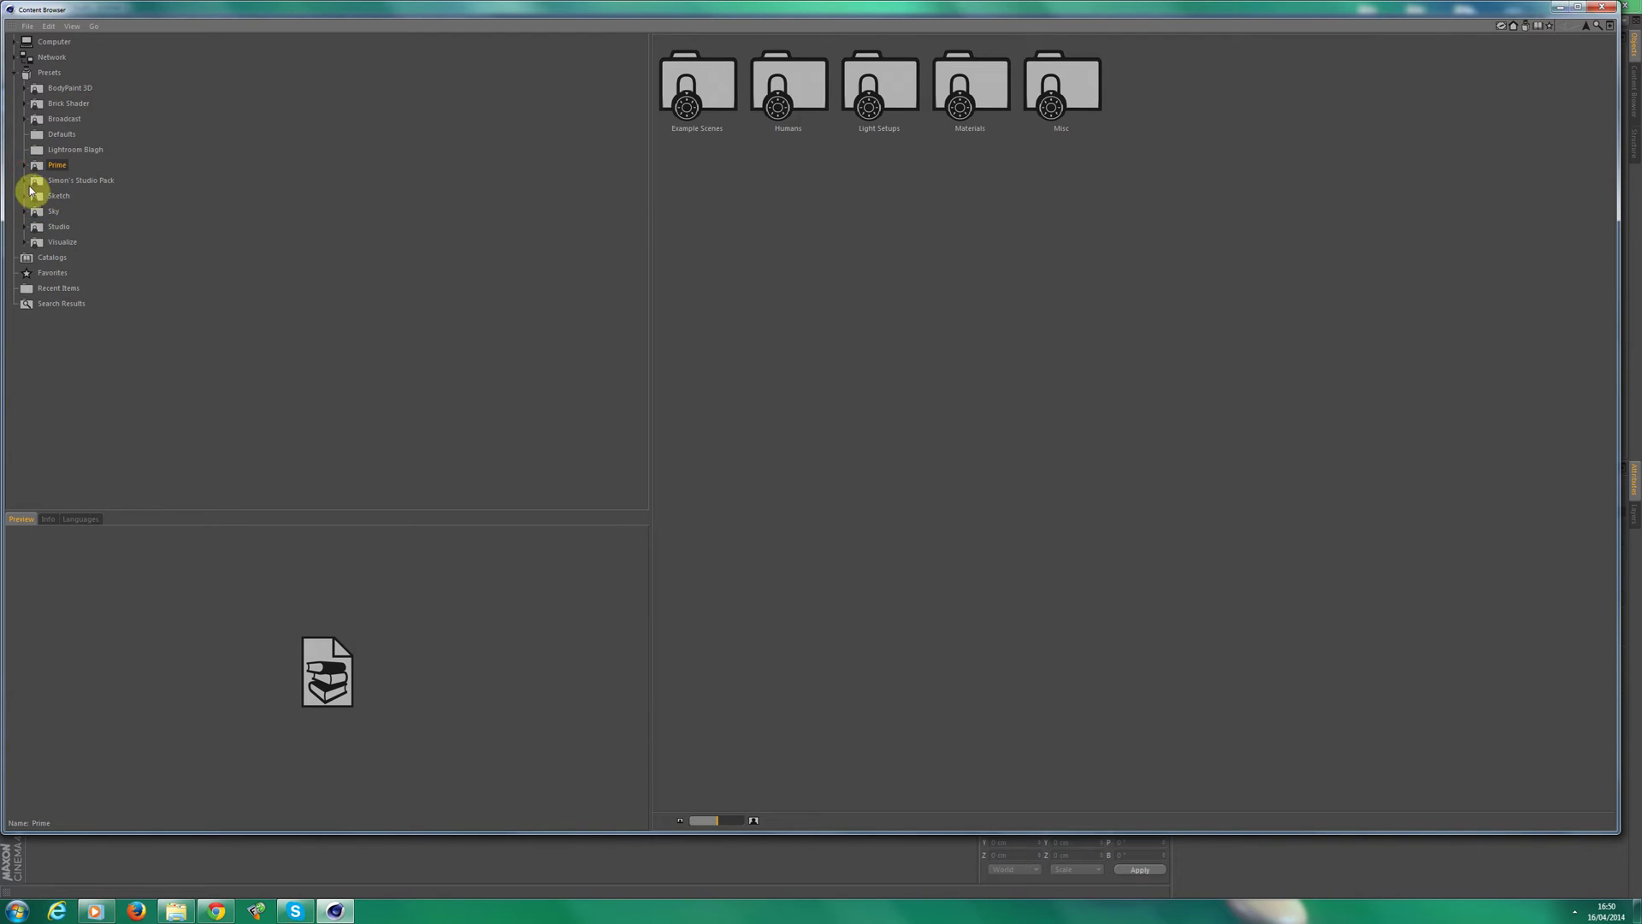
click(25, 182)
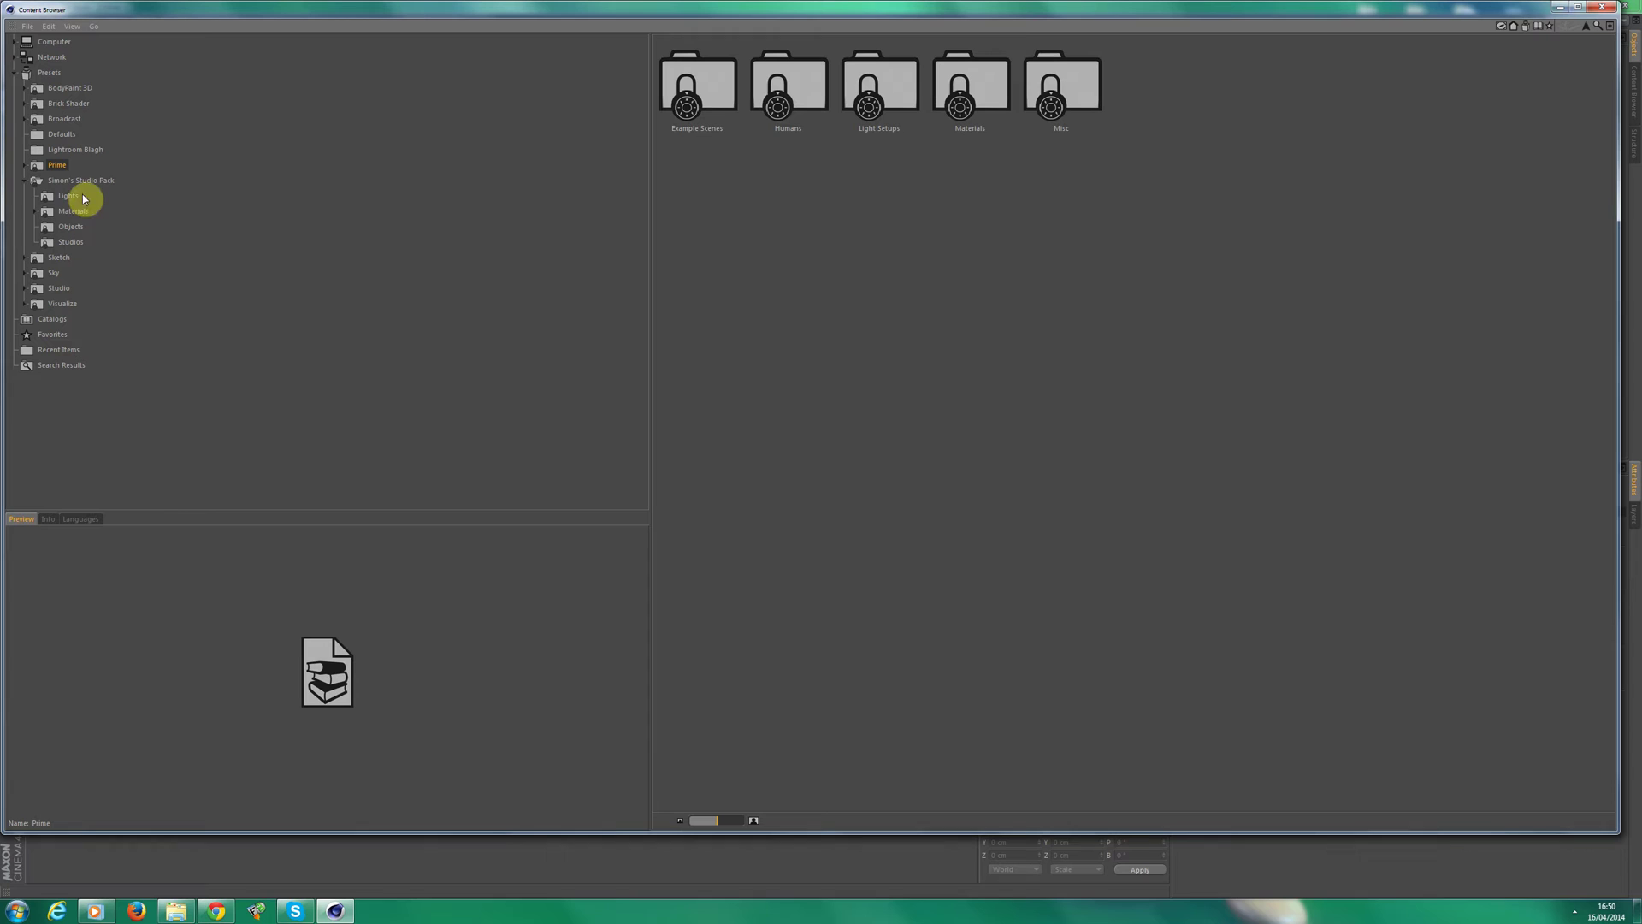
Browse the studio pack's Lights presets and its Colorful Lines, Glass, Lights, Shiny and Simple Colors material folders, collapsing Materials when done
click(69, 196)
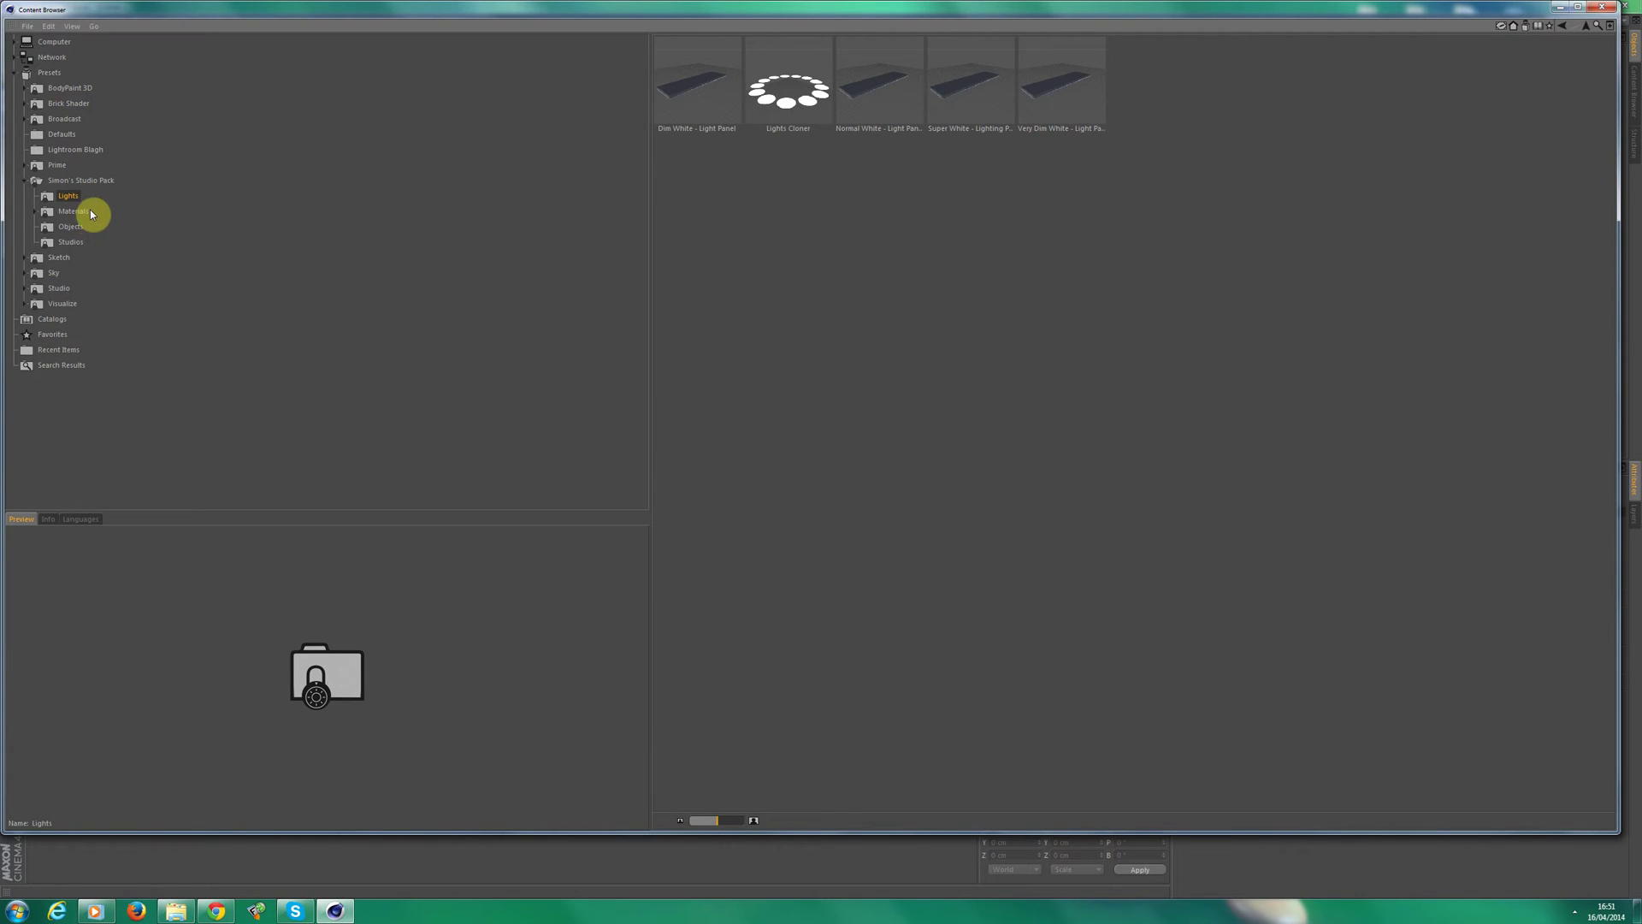
click(33, 213)
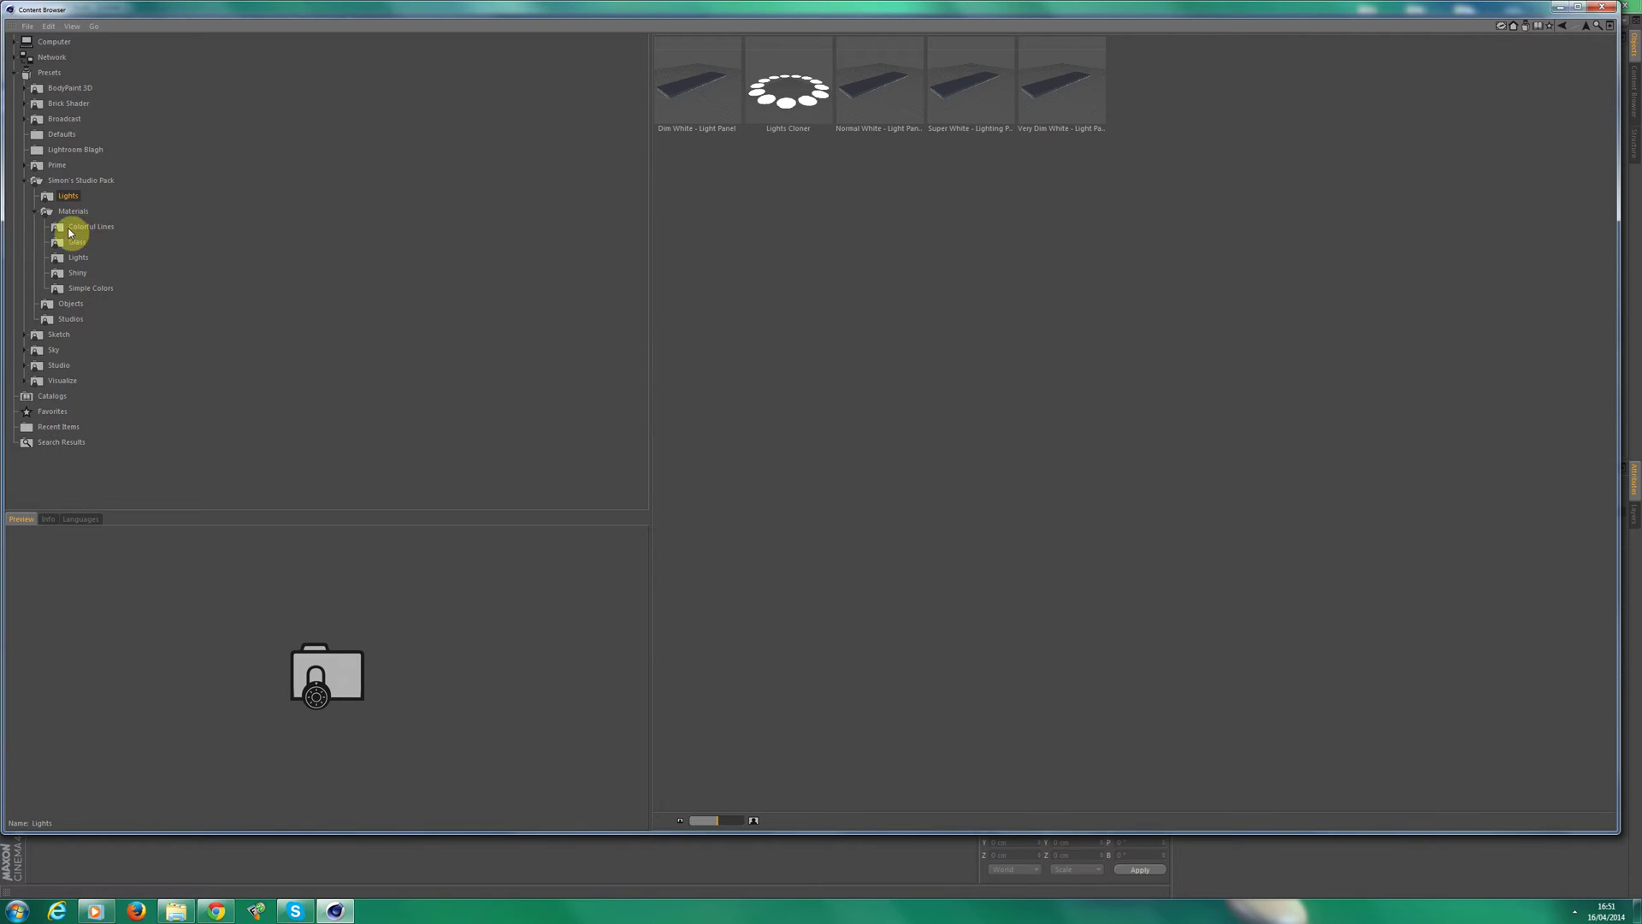
click(79, 229)
click(76, 243)
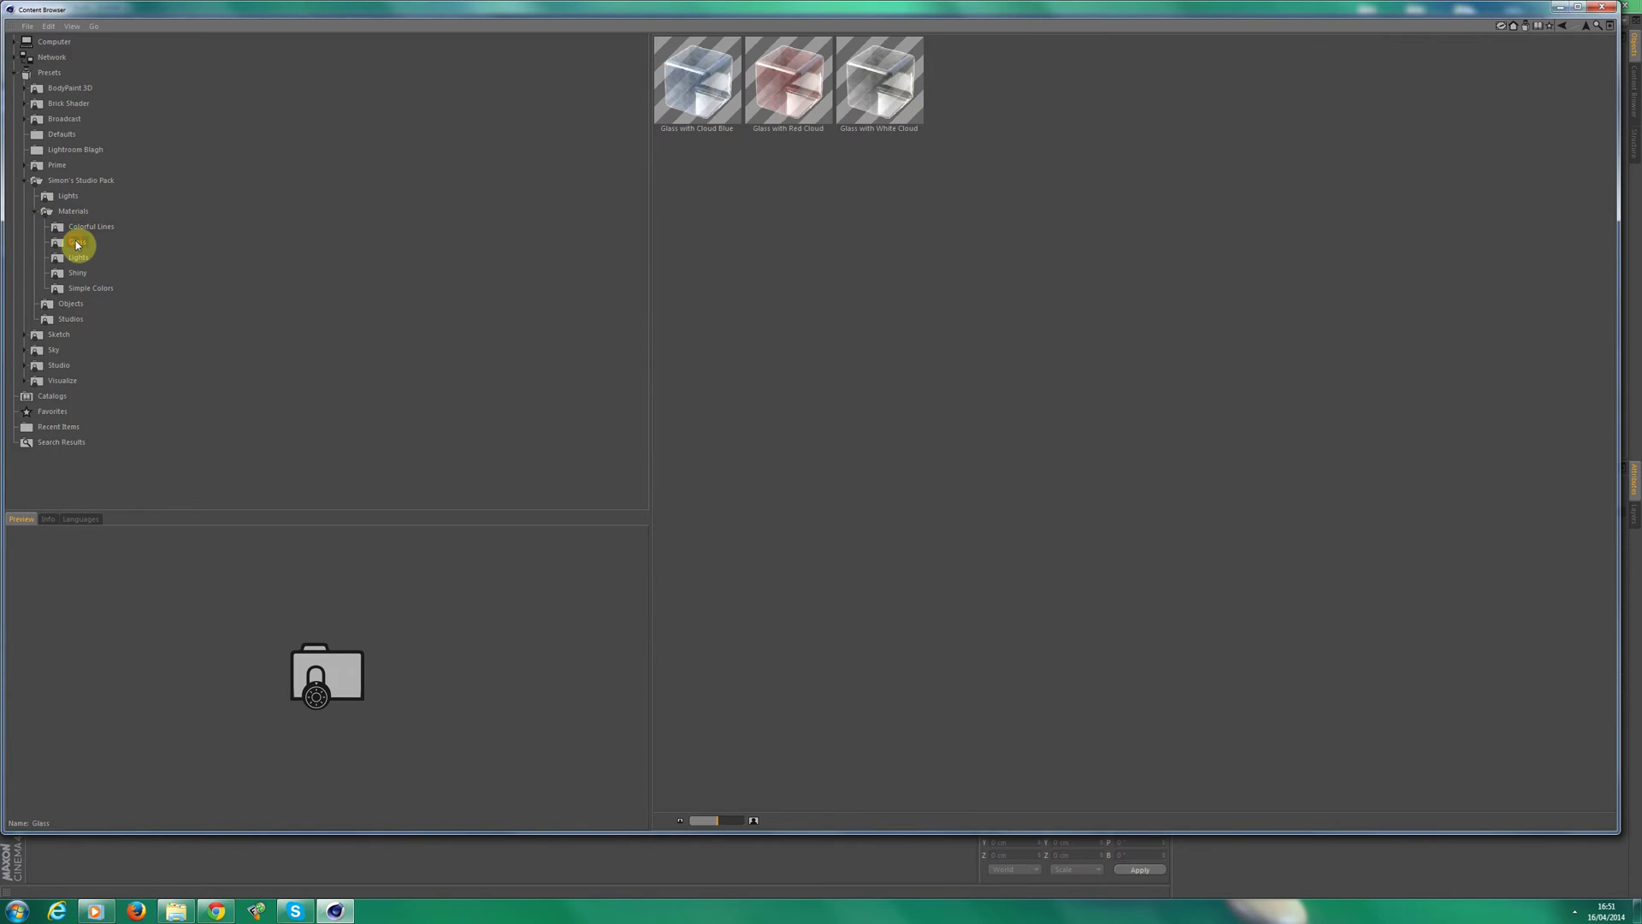
click(84, 228)
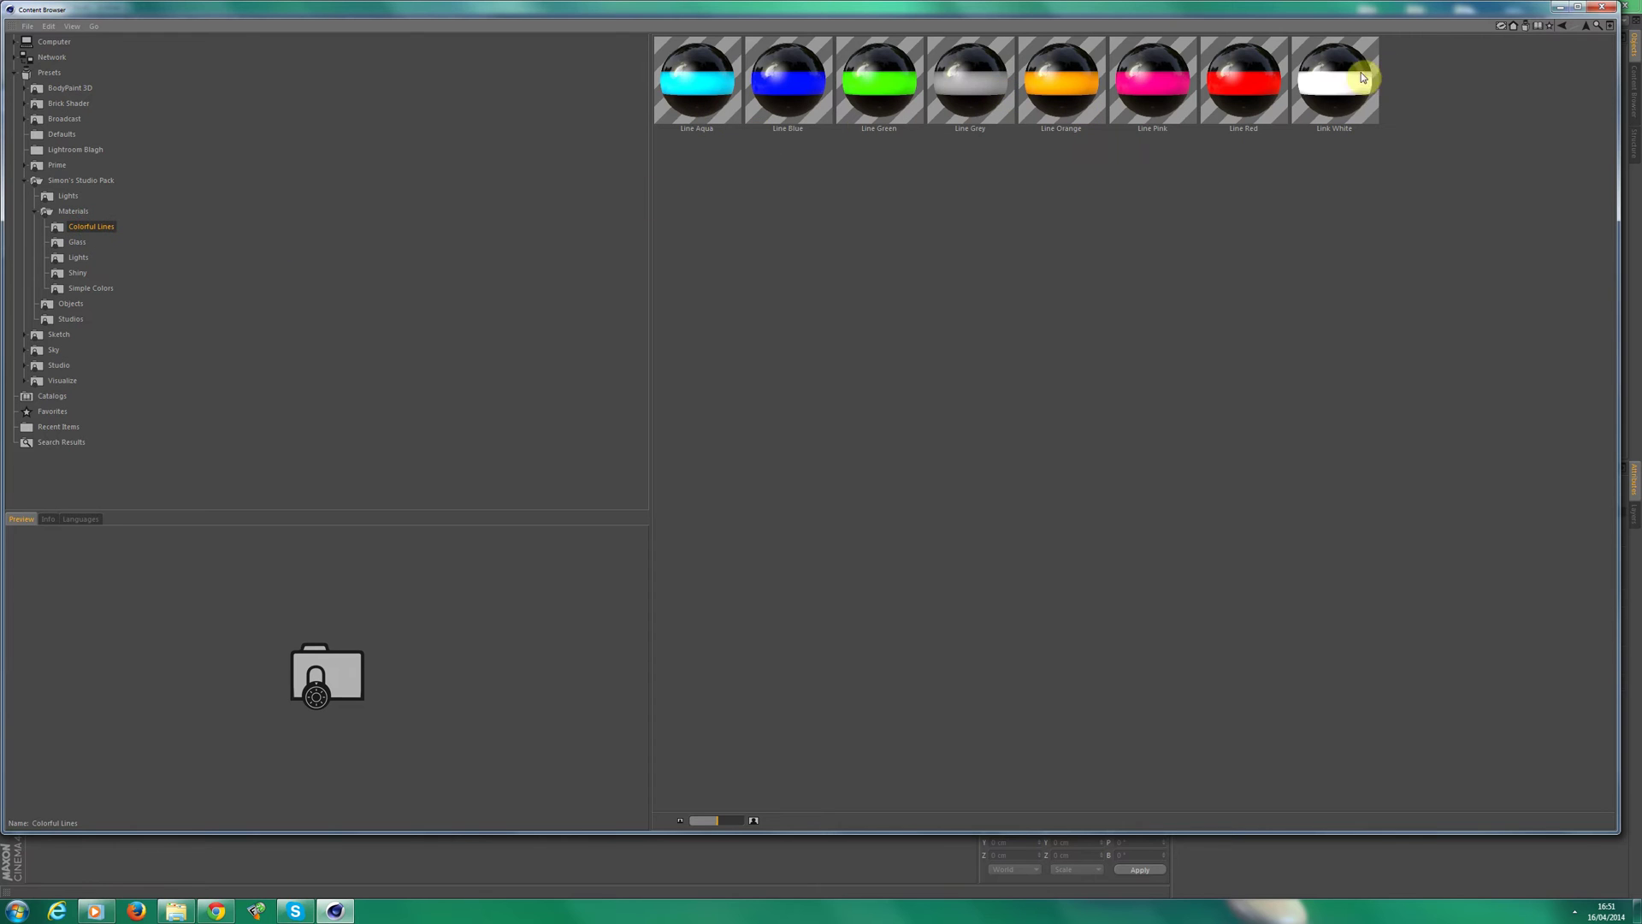
click(75, 244)
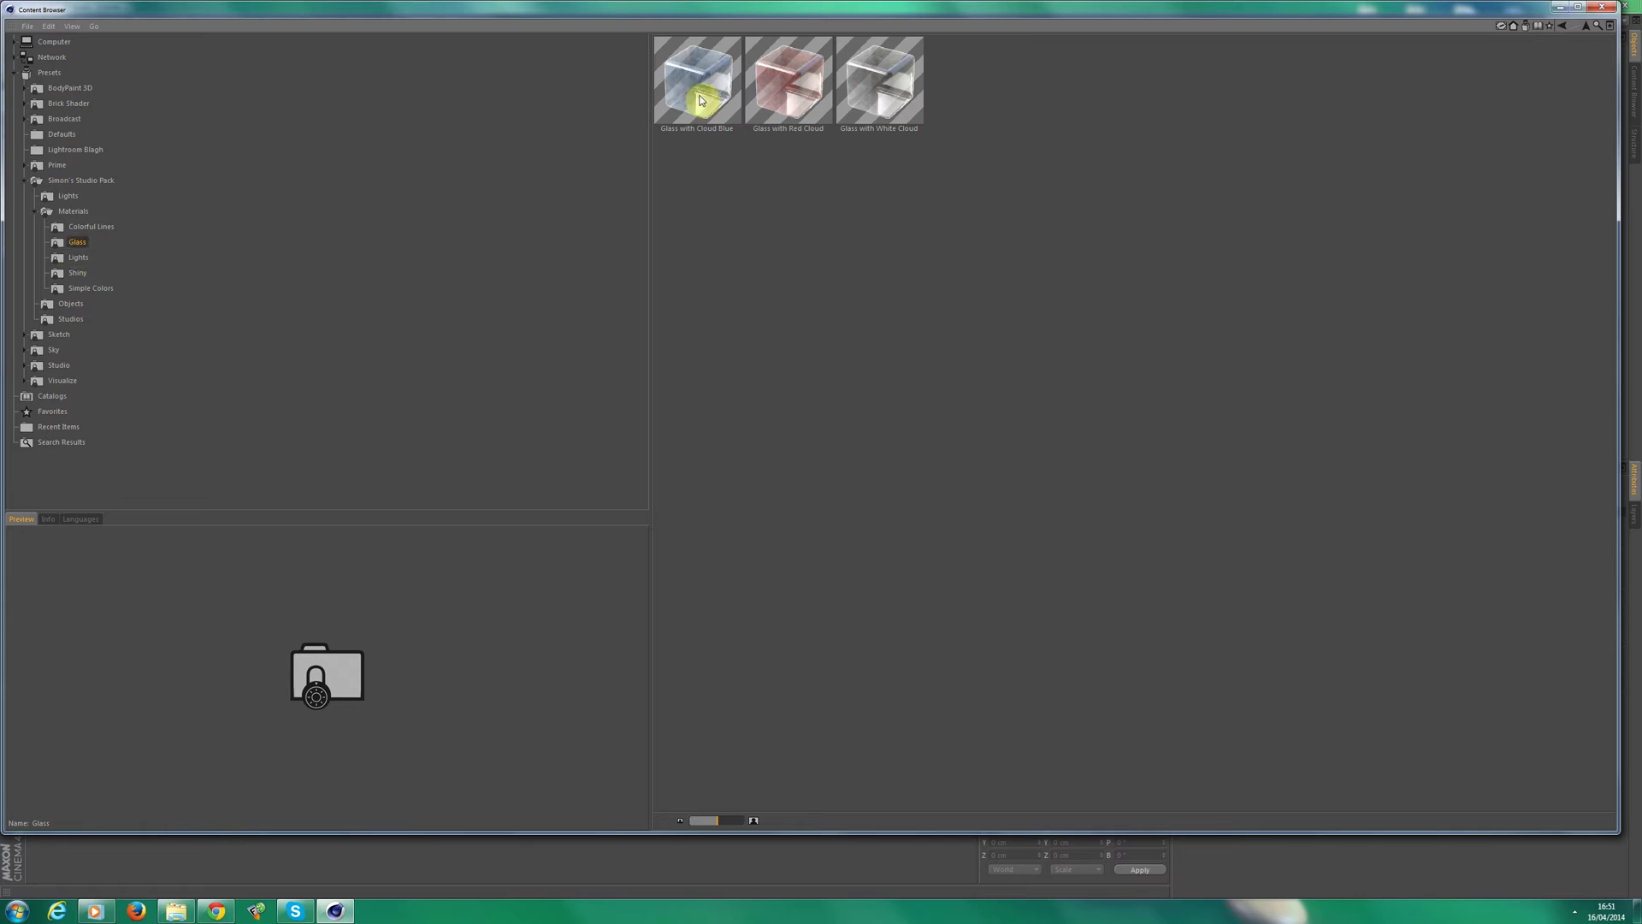
click(78, 257)
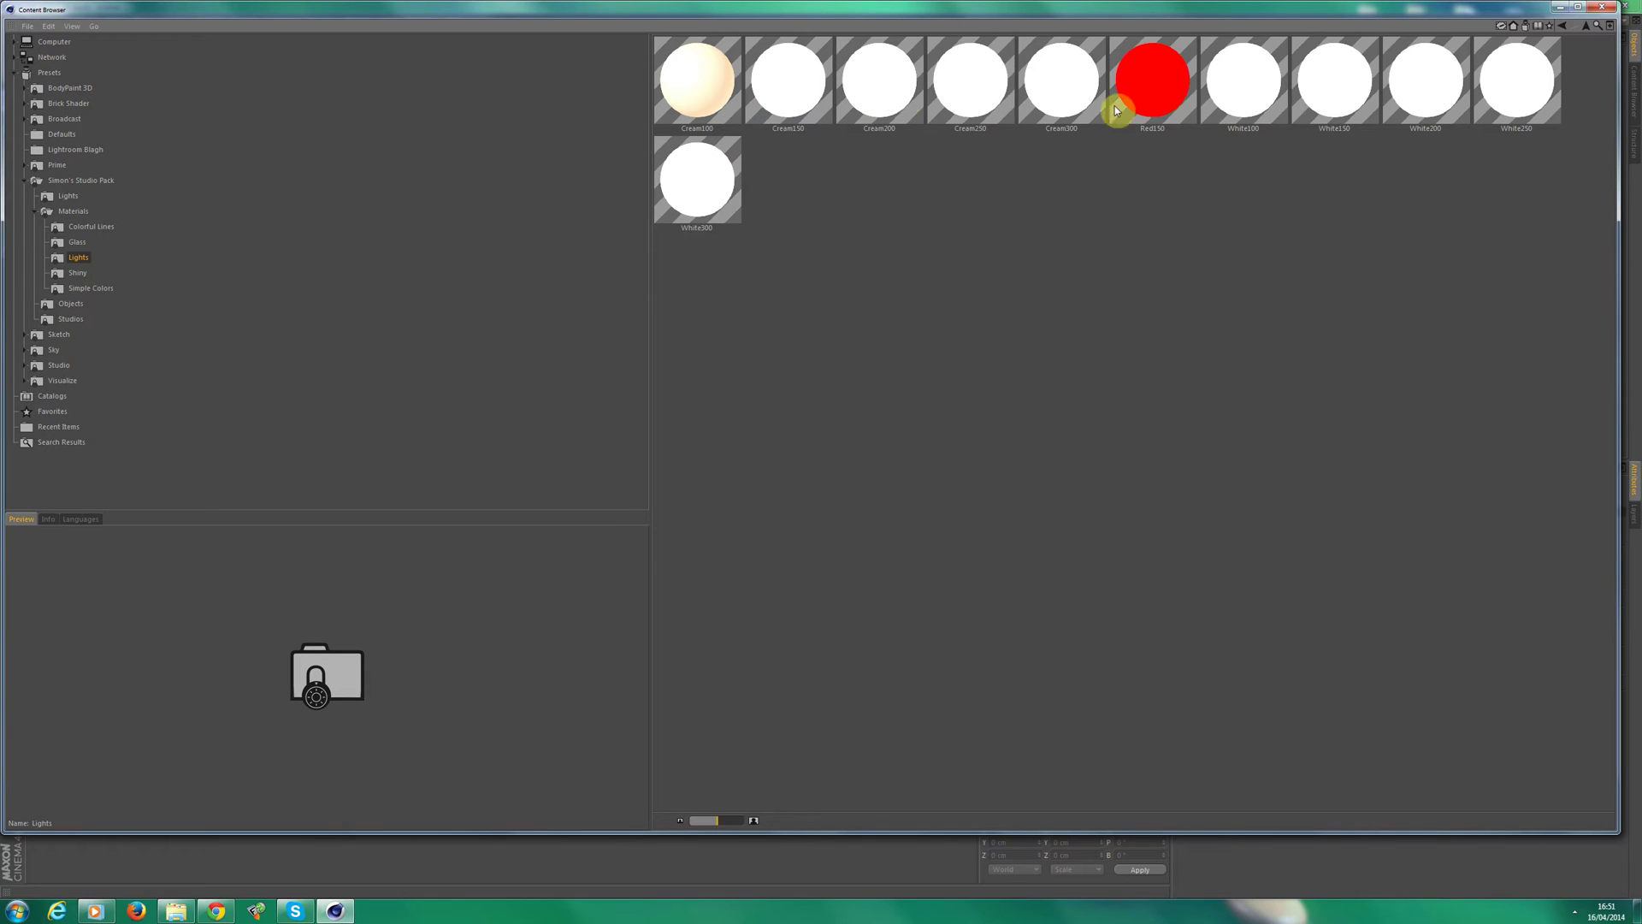
click(79, 273)
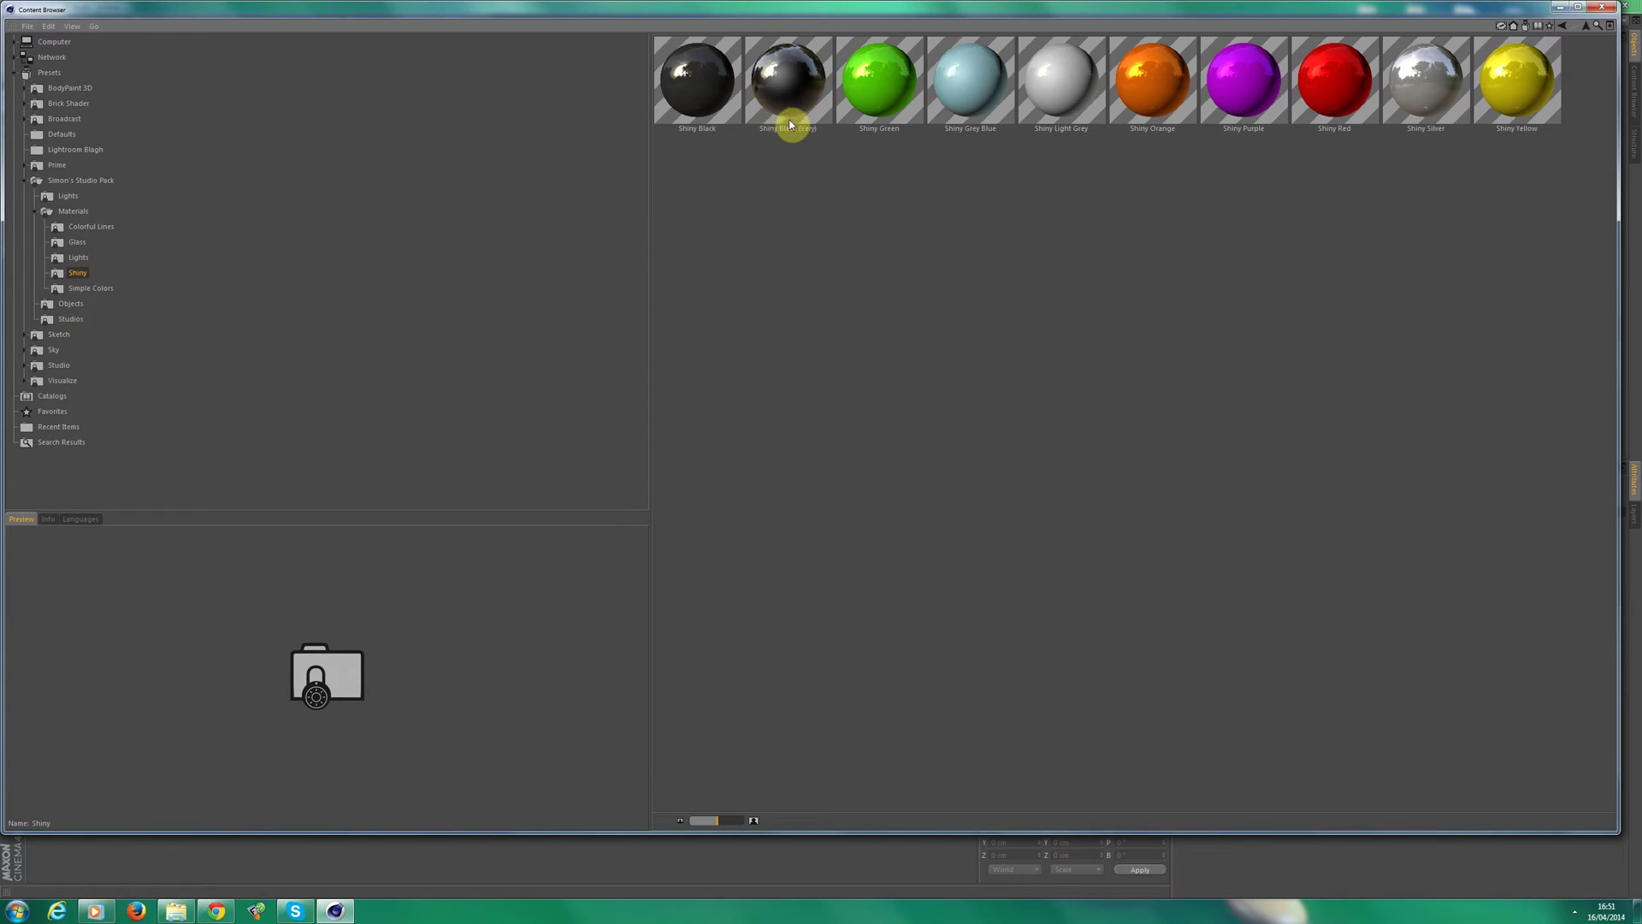
click(88, 288)
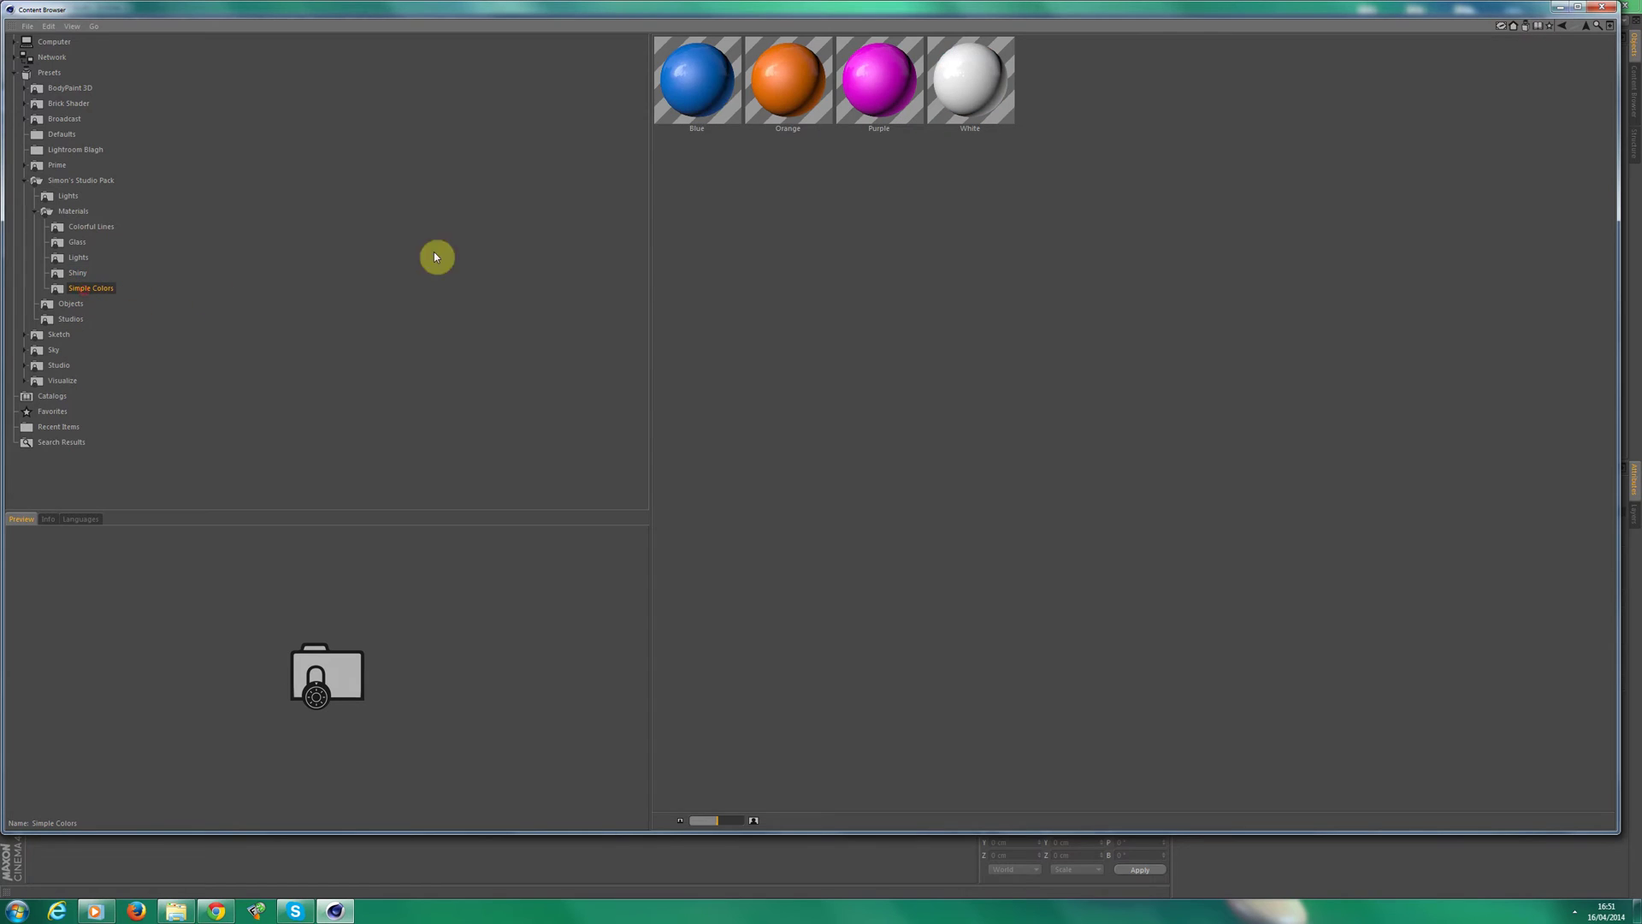
click(35, 211)
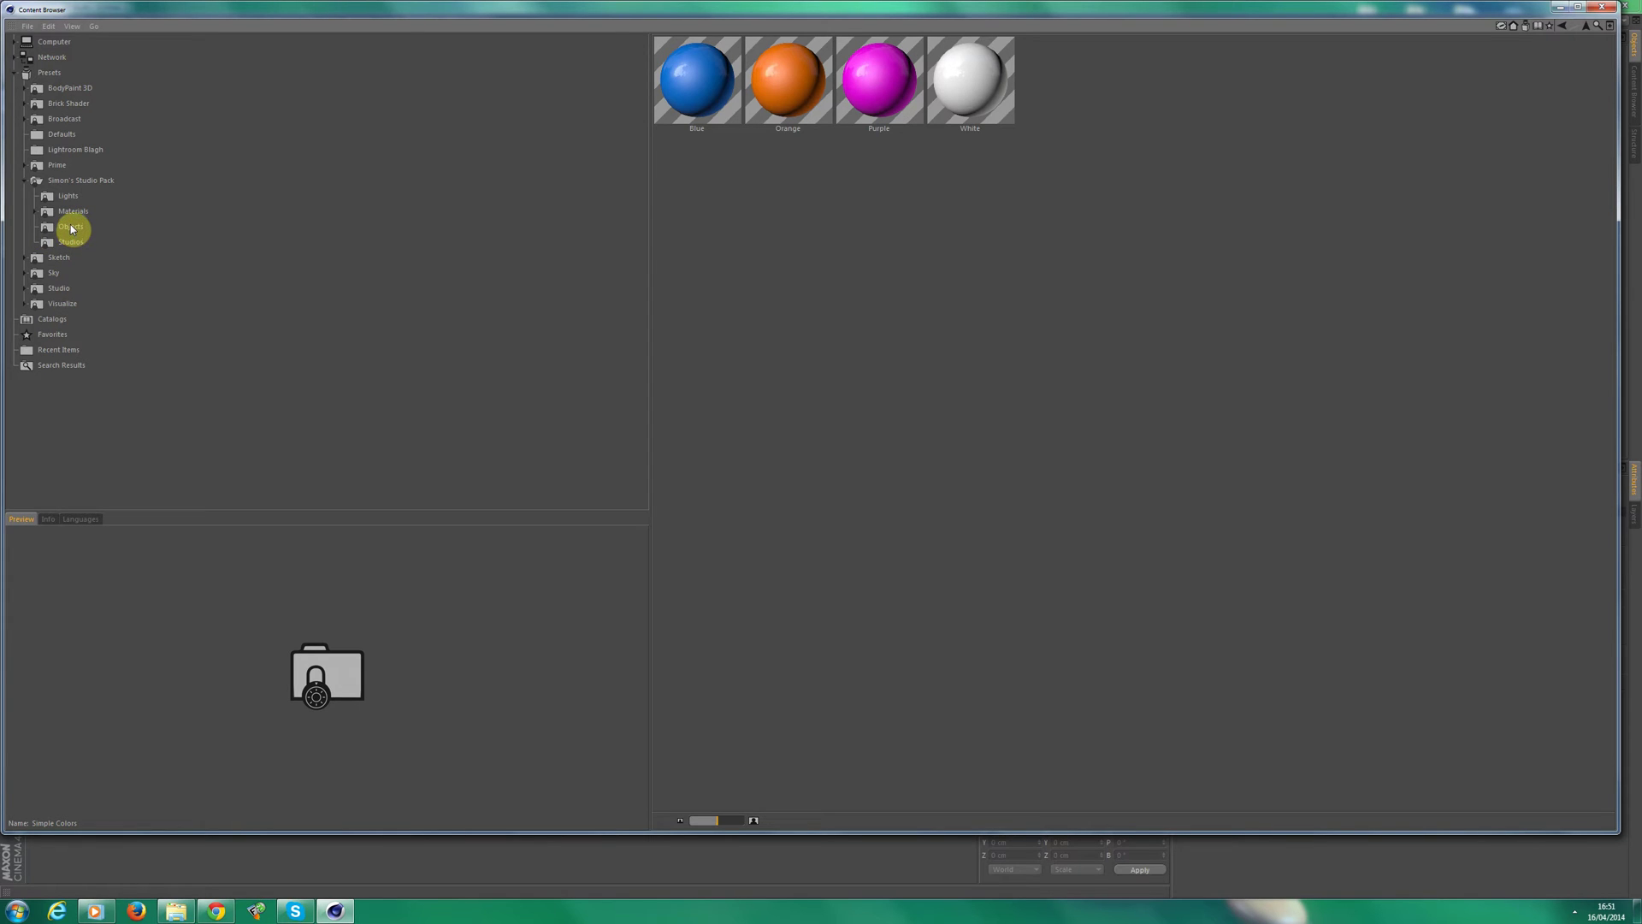
Review the studio pack's Objects, Lights, Materials and Studios folders, ending with the Studios scenes on display
click(72, 228)
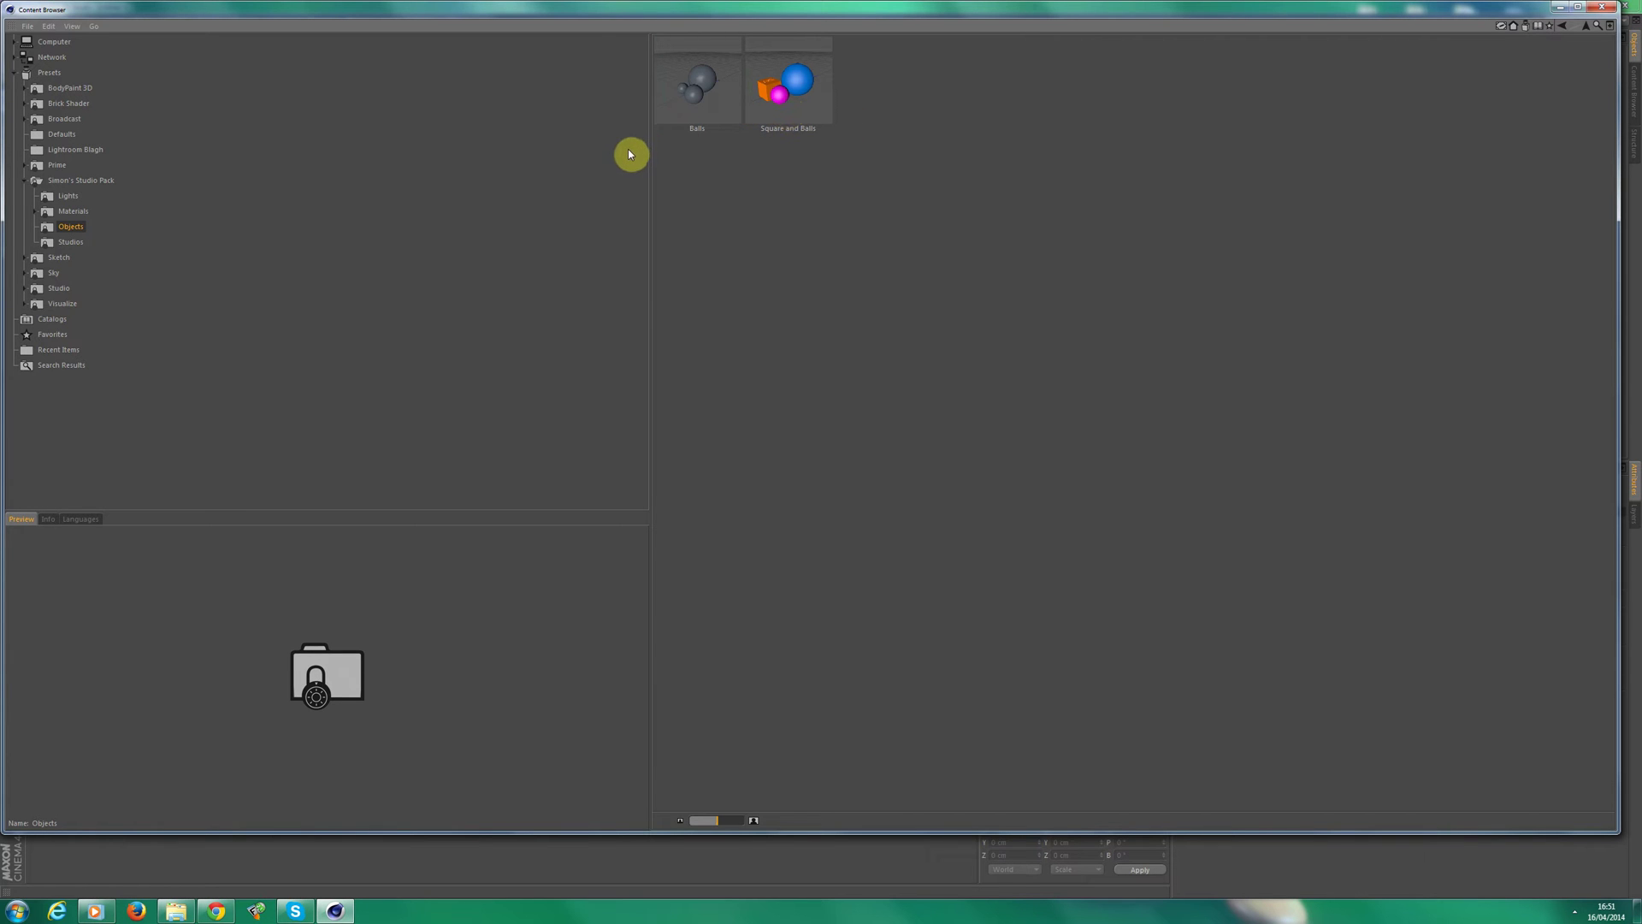
click(68, 243)
click(68, 197)
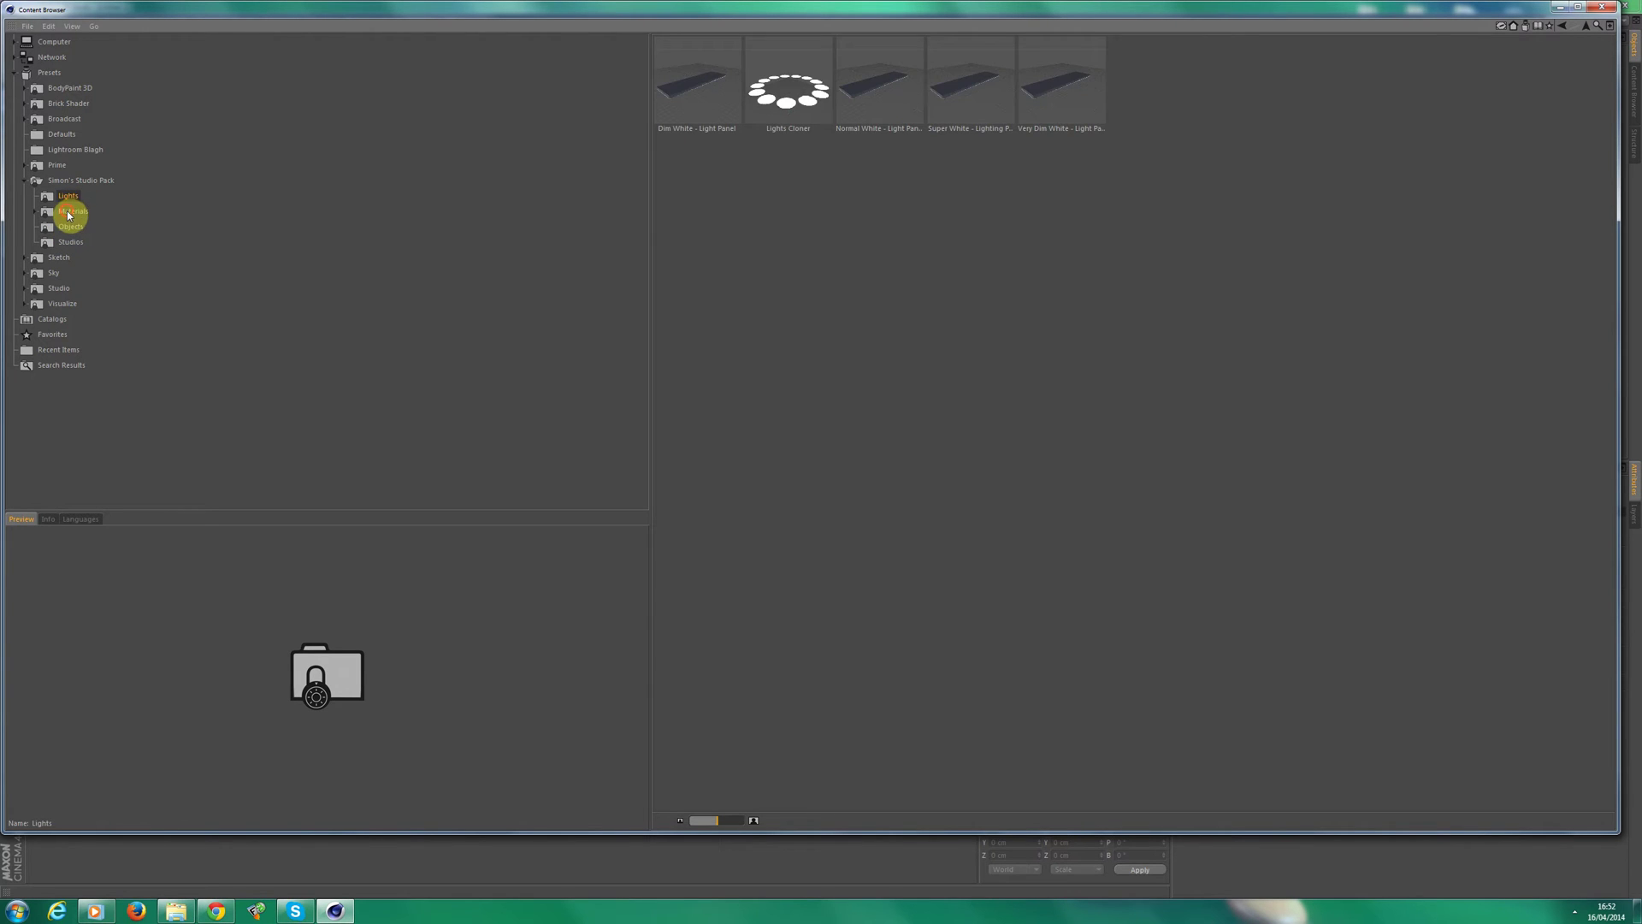
click(69, 214)
click(74, 228)
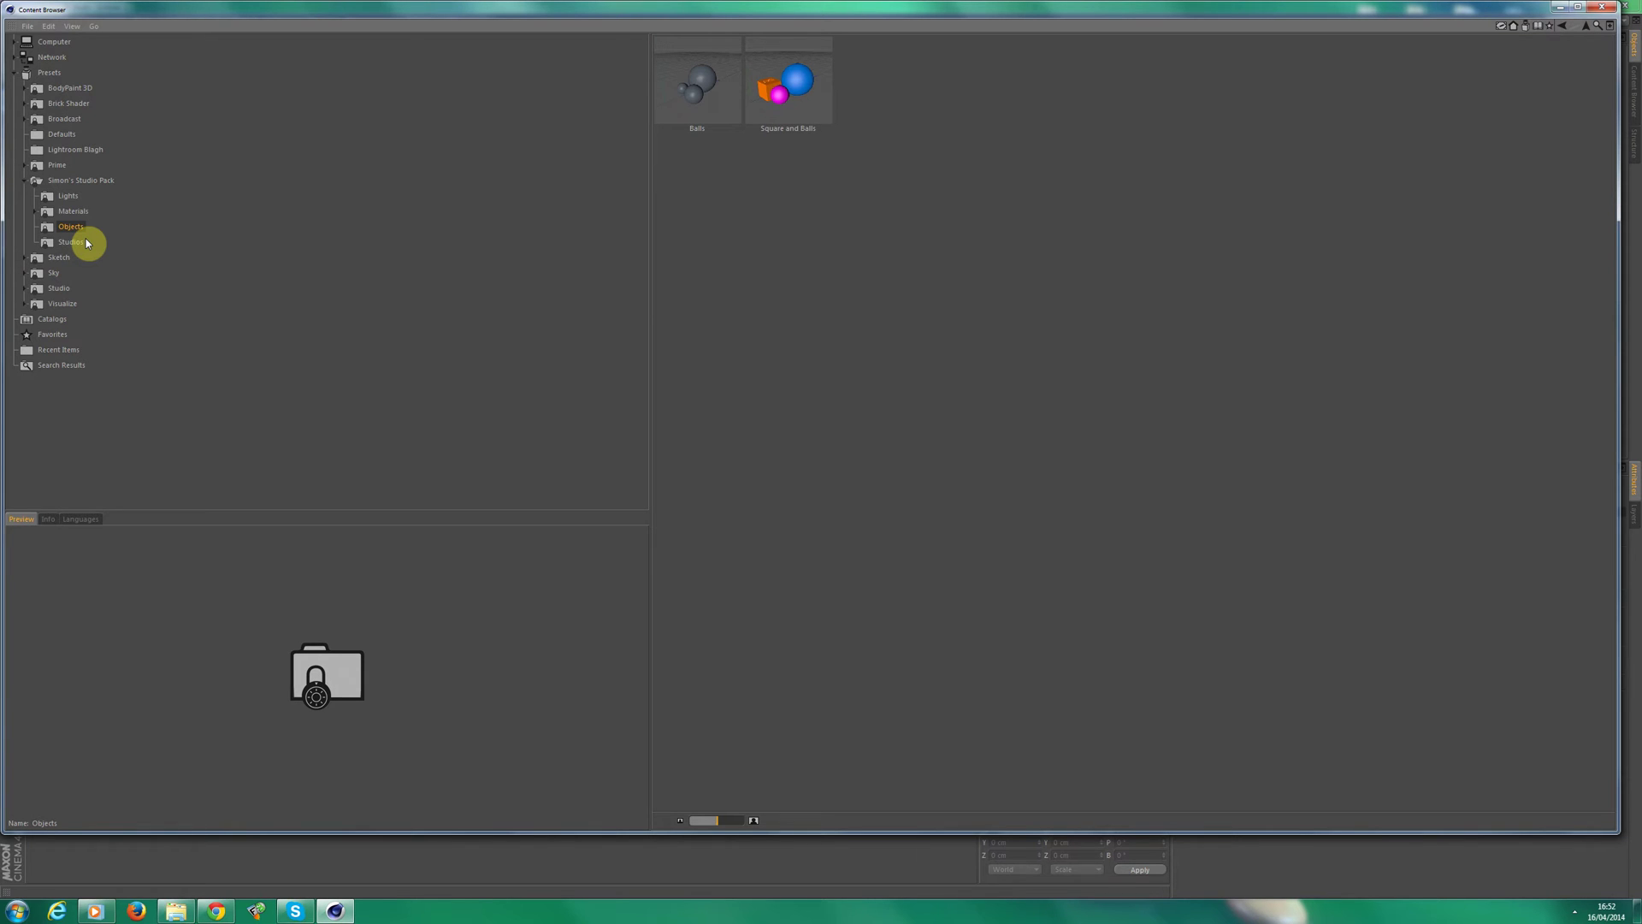
click(85, 239)
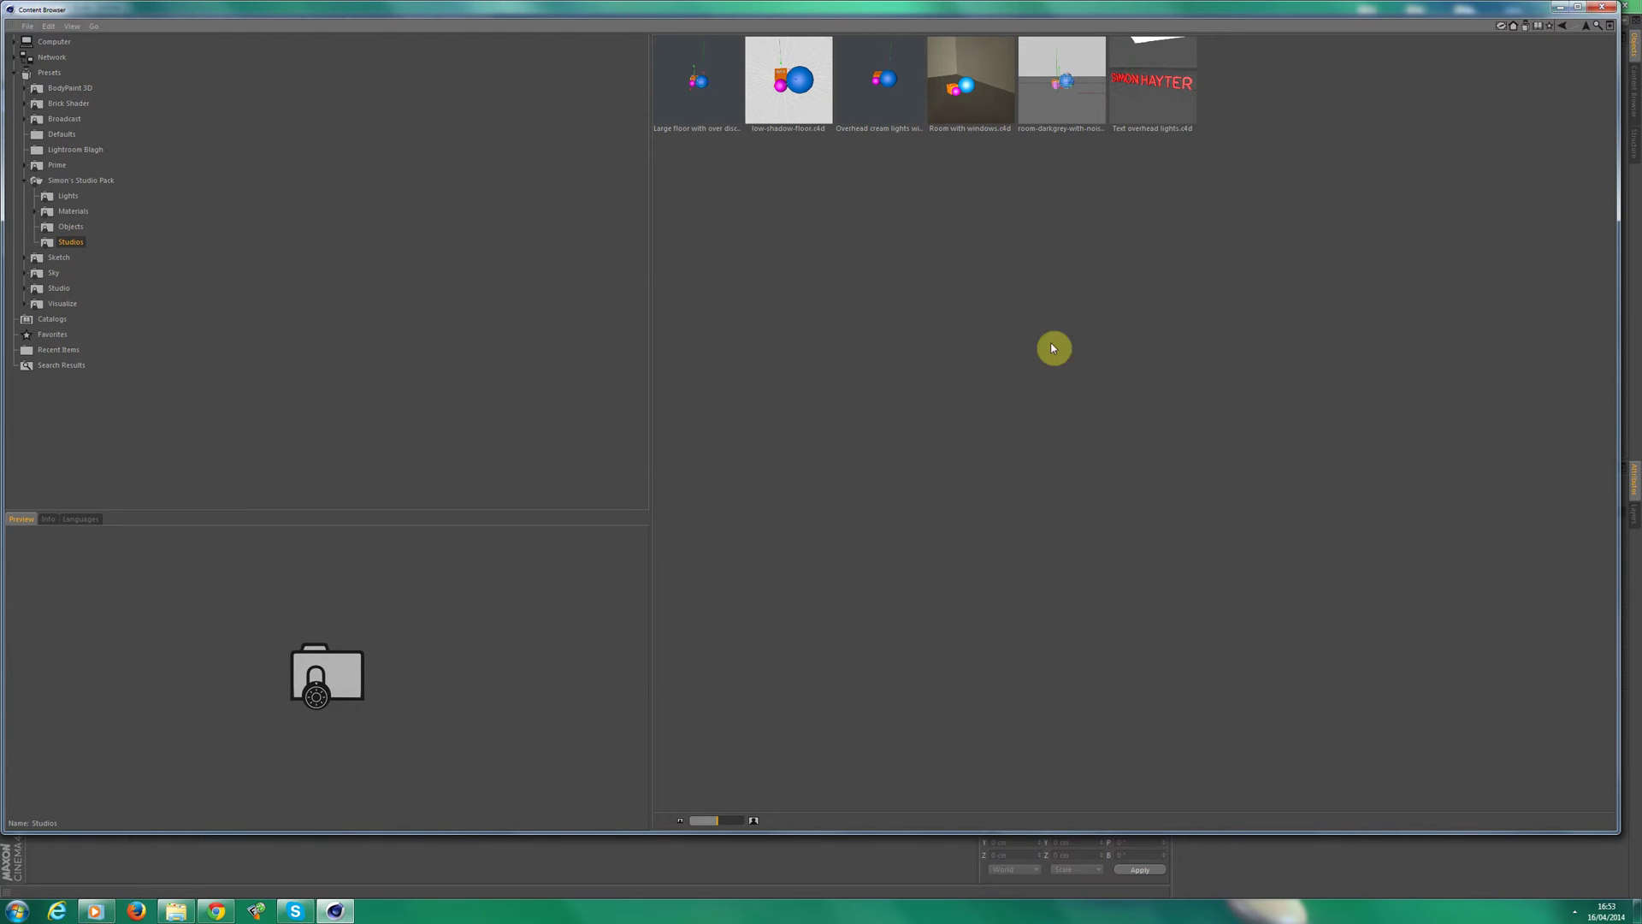
Open the Room with windows.c4d studio scene, minimize the Content Browser and render the scene in the viewport
click(1009, 246)
click(962, 104)
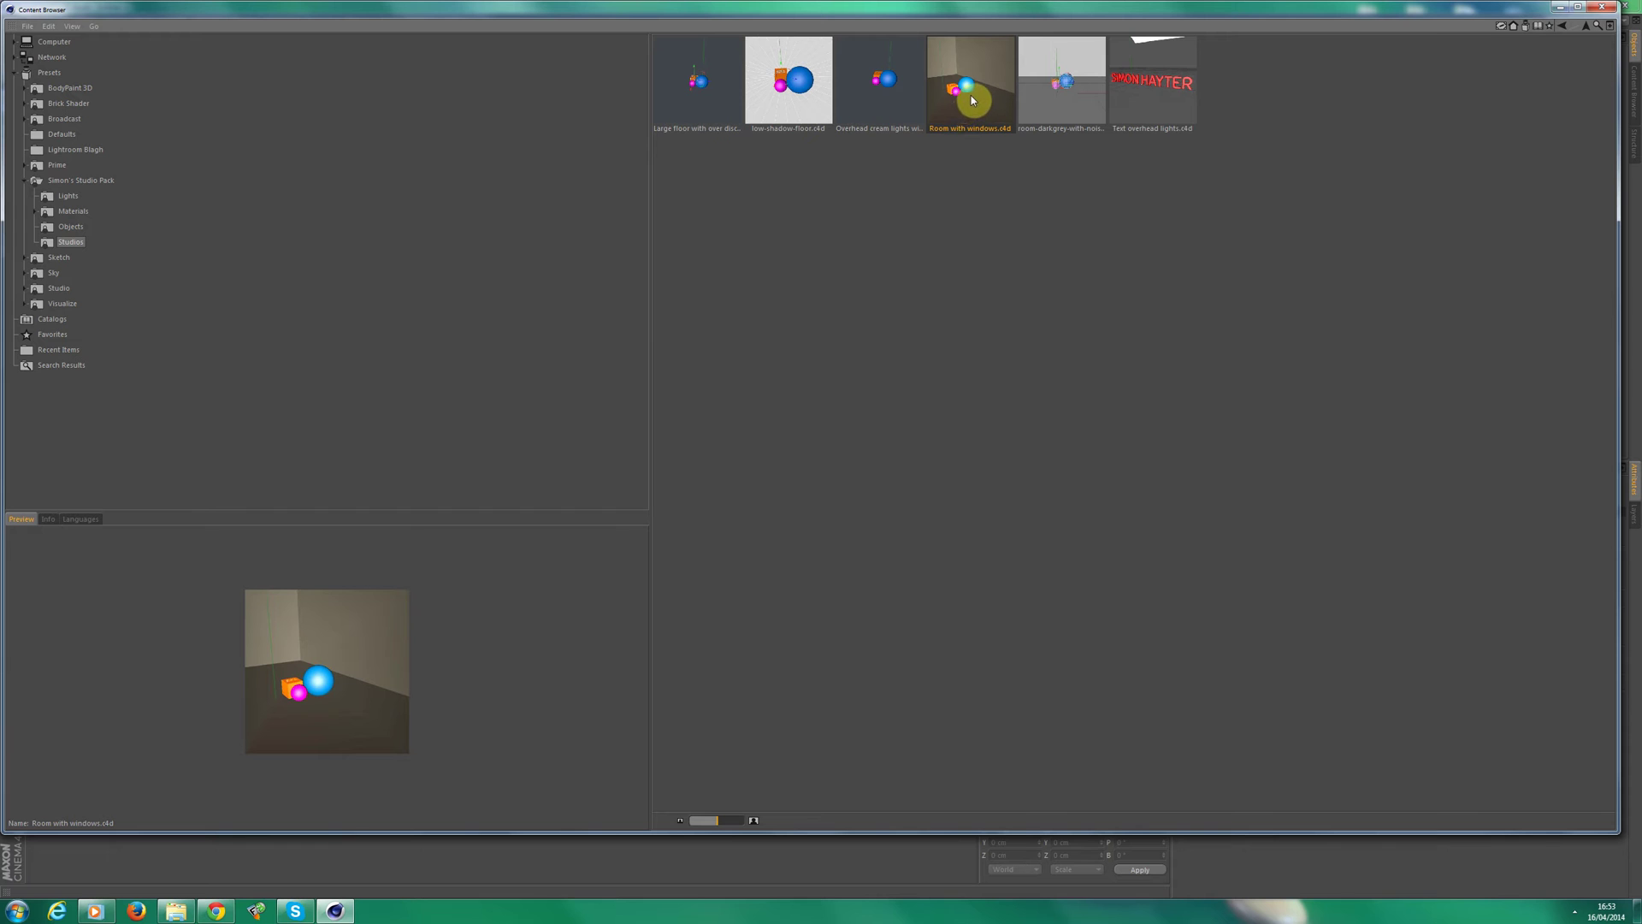
double_click(983, 117)
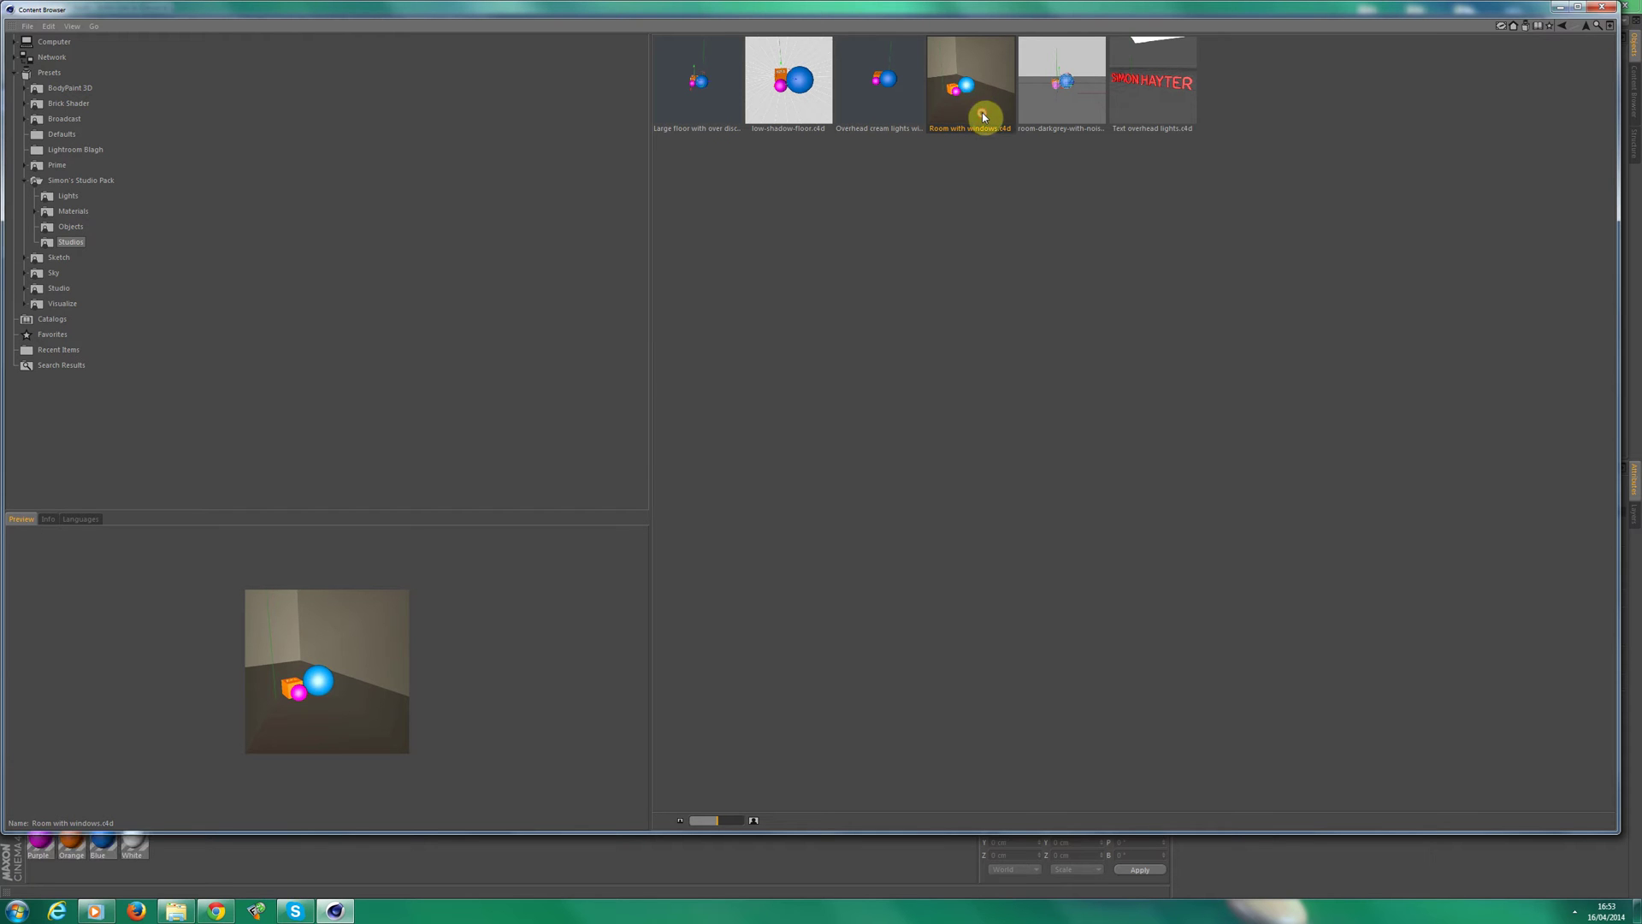
click(1560, 7)
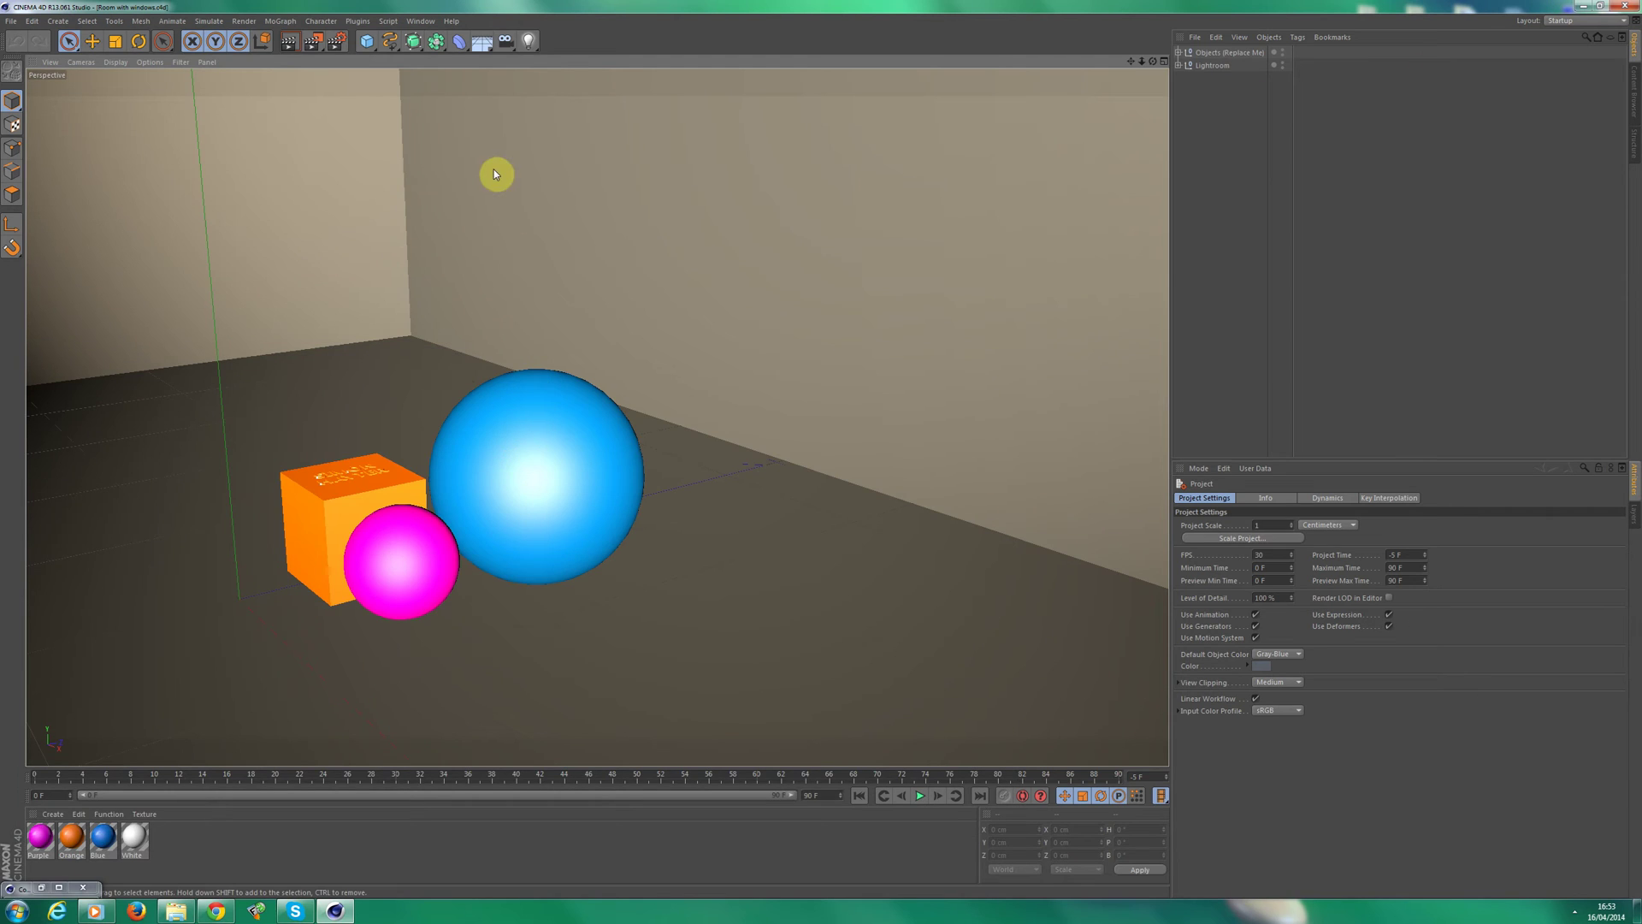
click(290, 45)
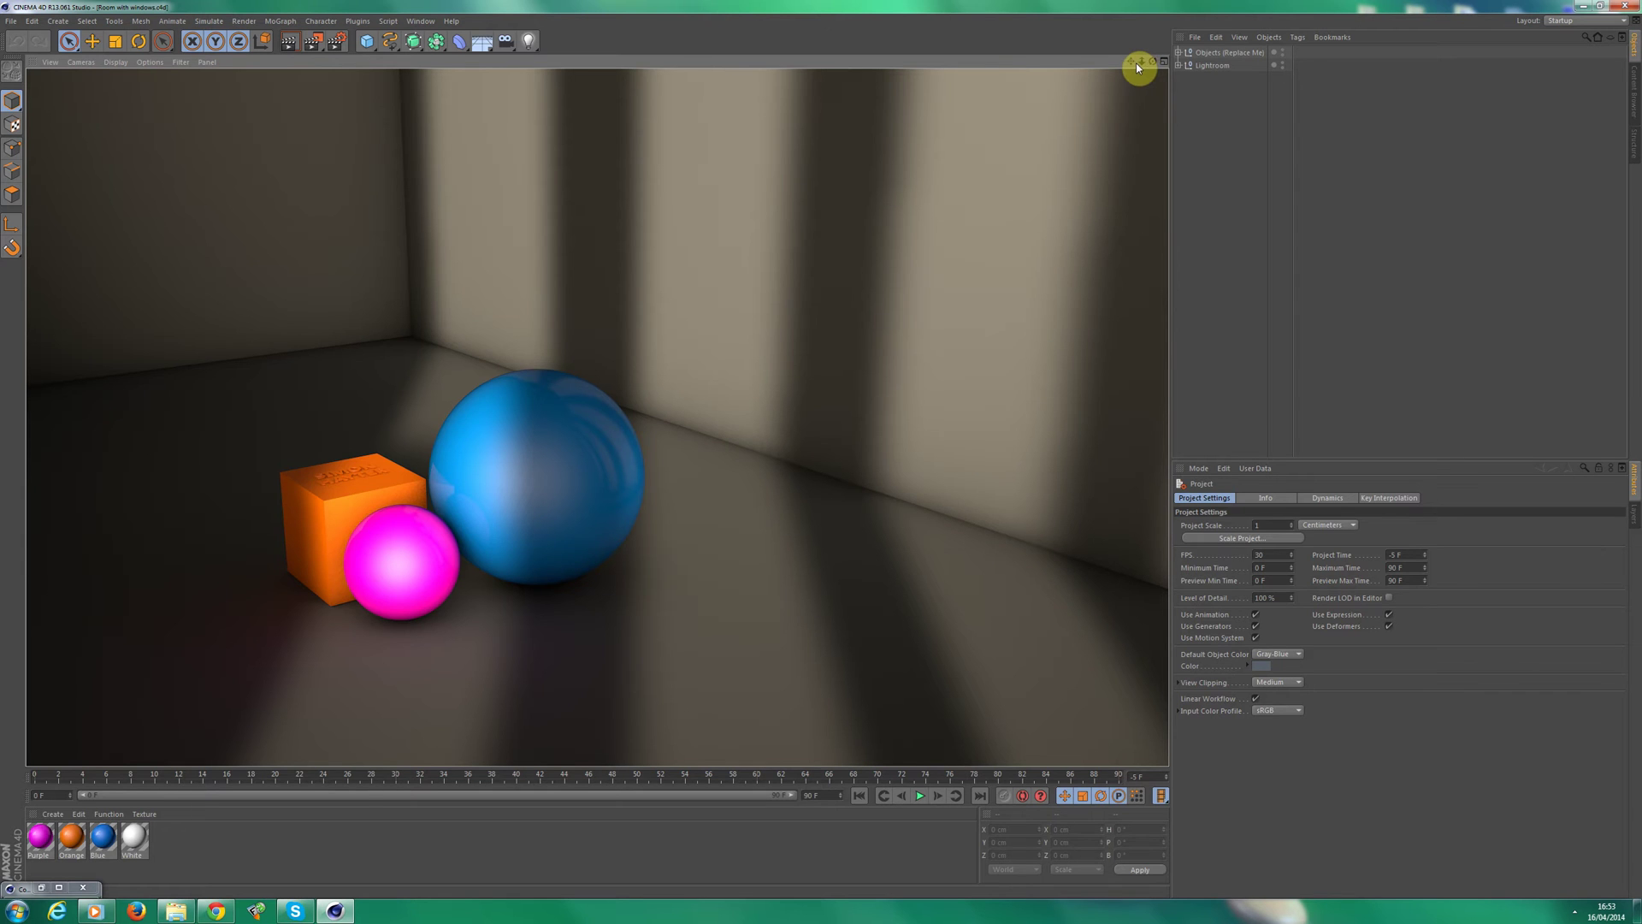
Examine the windowed room from outside, including its wall openings and the light aimed through them
drag(1142, 63, 1097, 65)
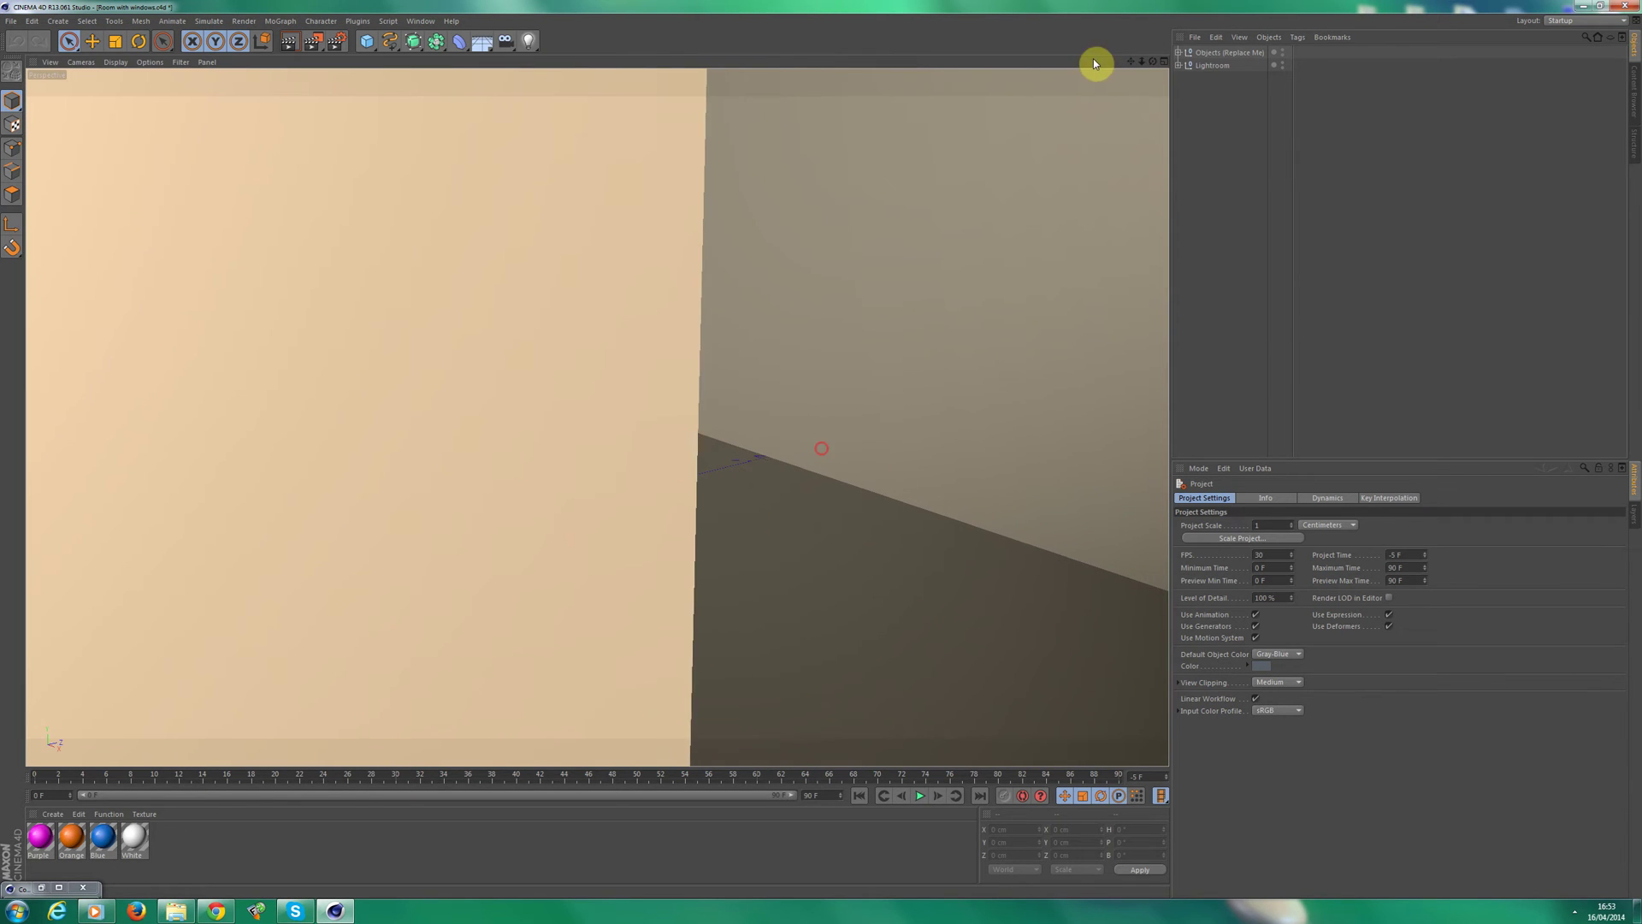
scroll(1003, 274, down, 6)
scroll(1020, 268, down, 6)
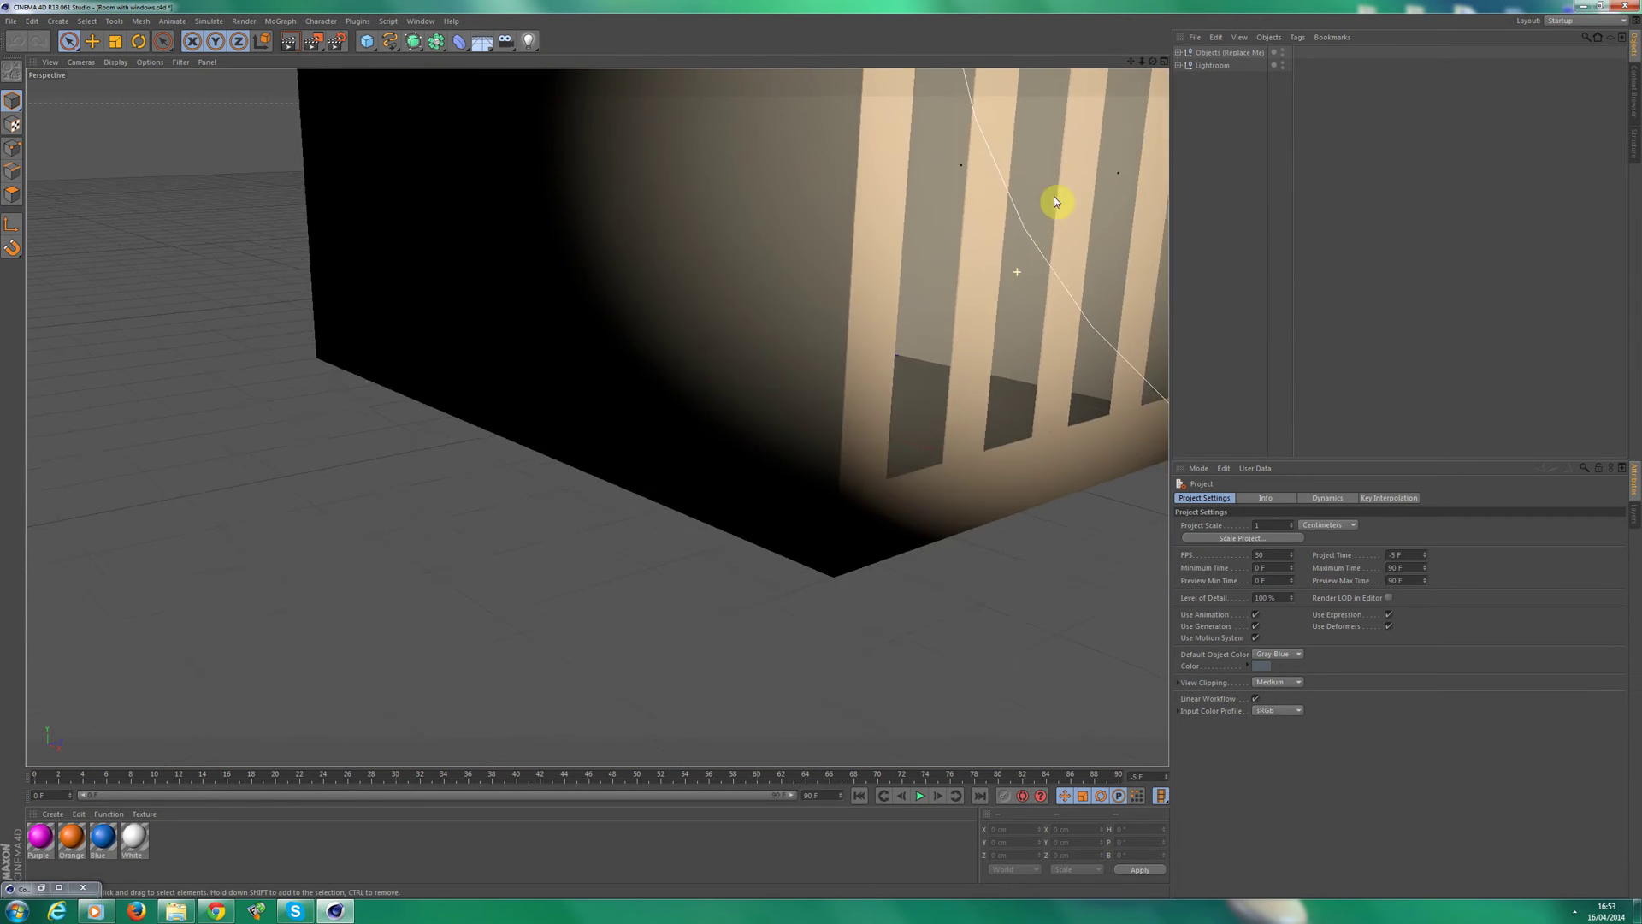
click(1131, 58)
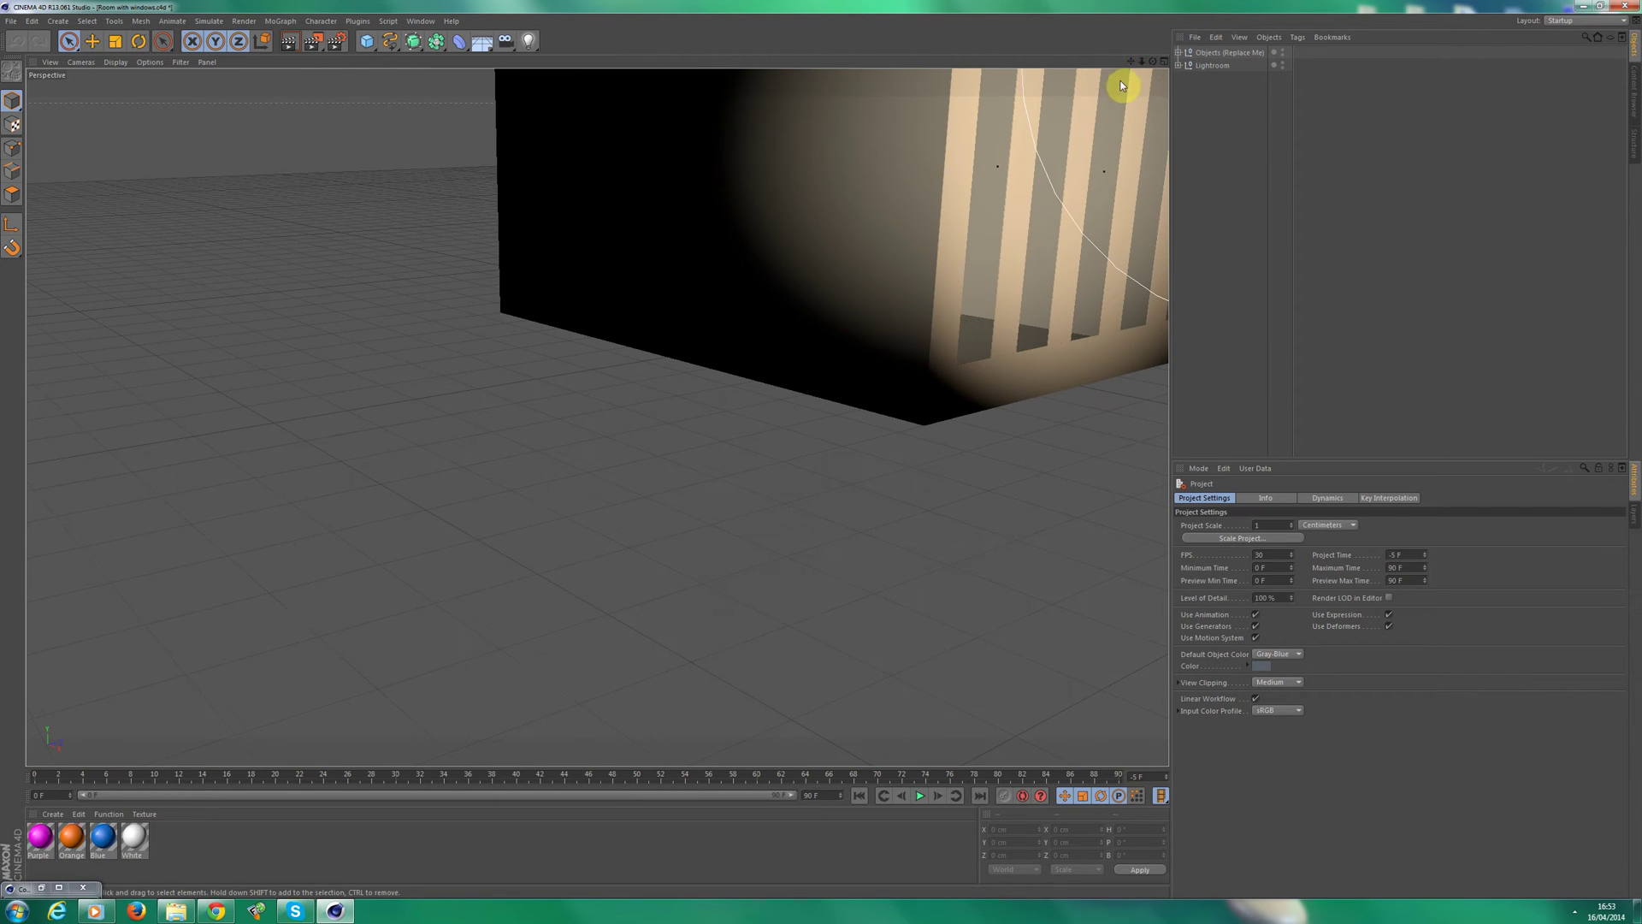
drag(1131, 60, 754, 279)
scroll(1044, 360, down, 5)
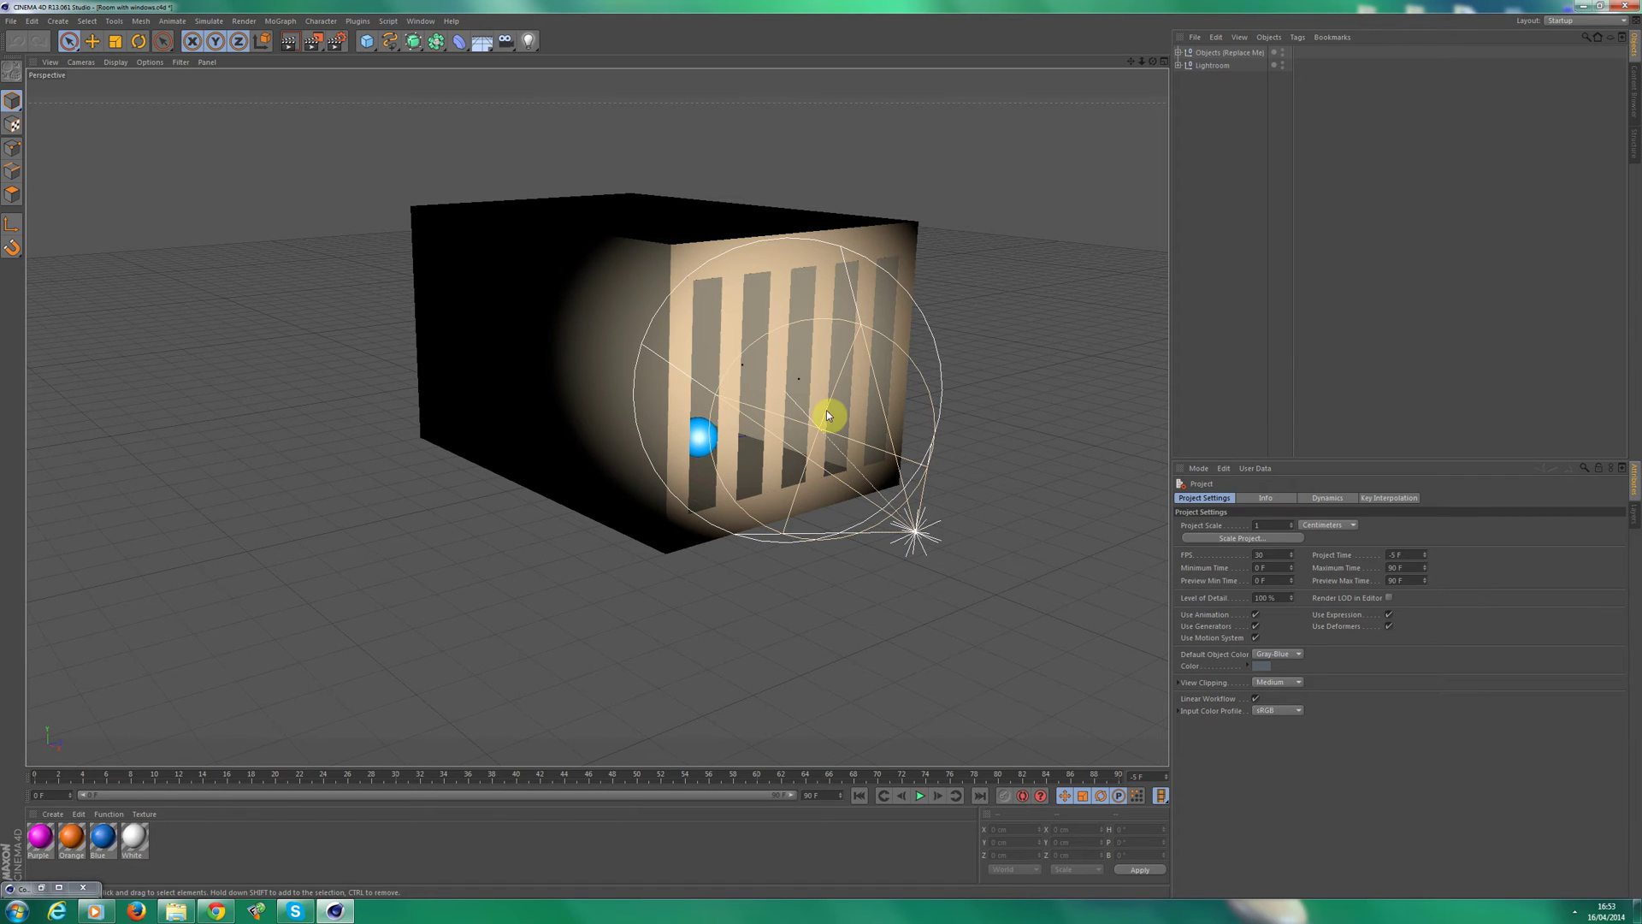
scroll(795, 437, up, 4)
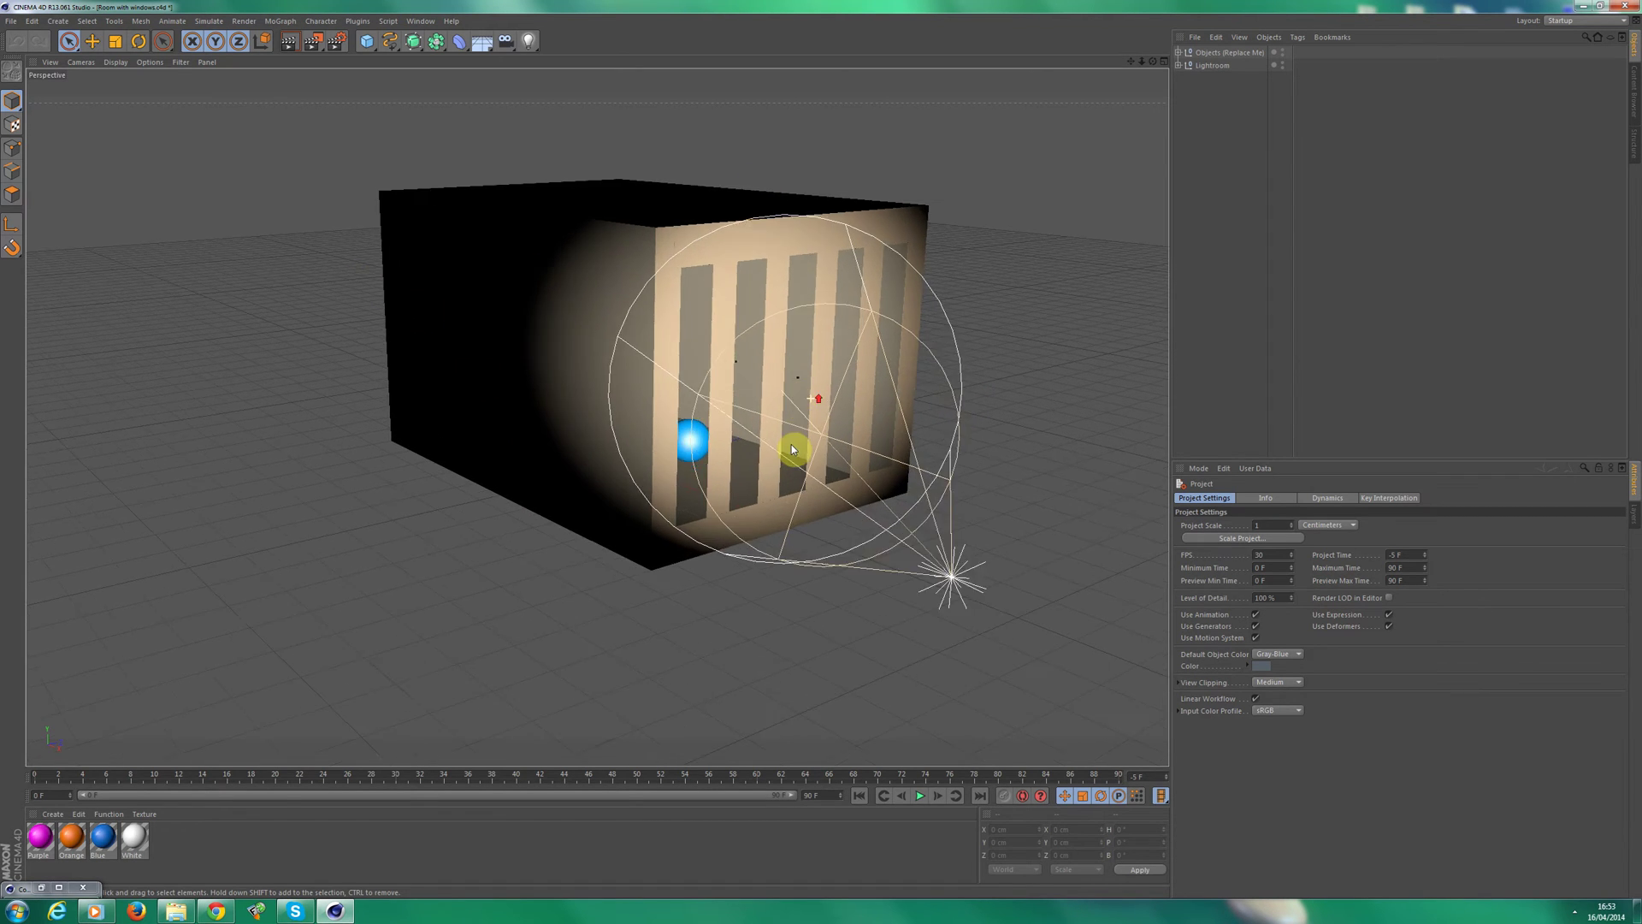
Close the Room with windows.c4d project without saving the changes
click(11, 20)
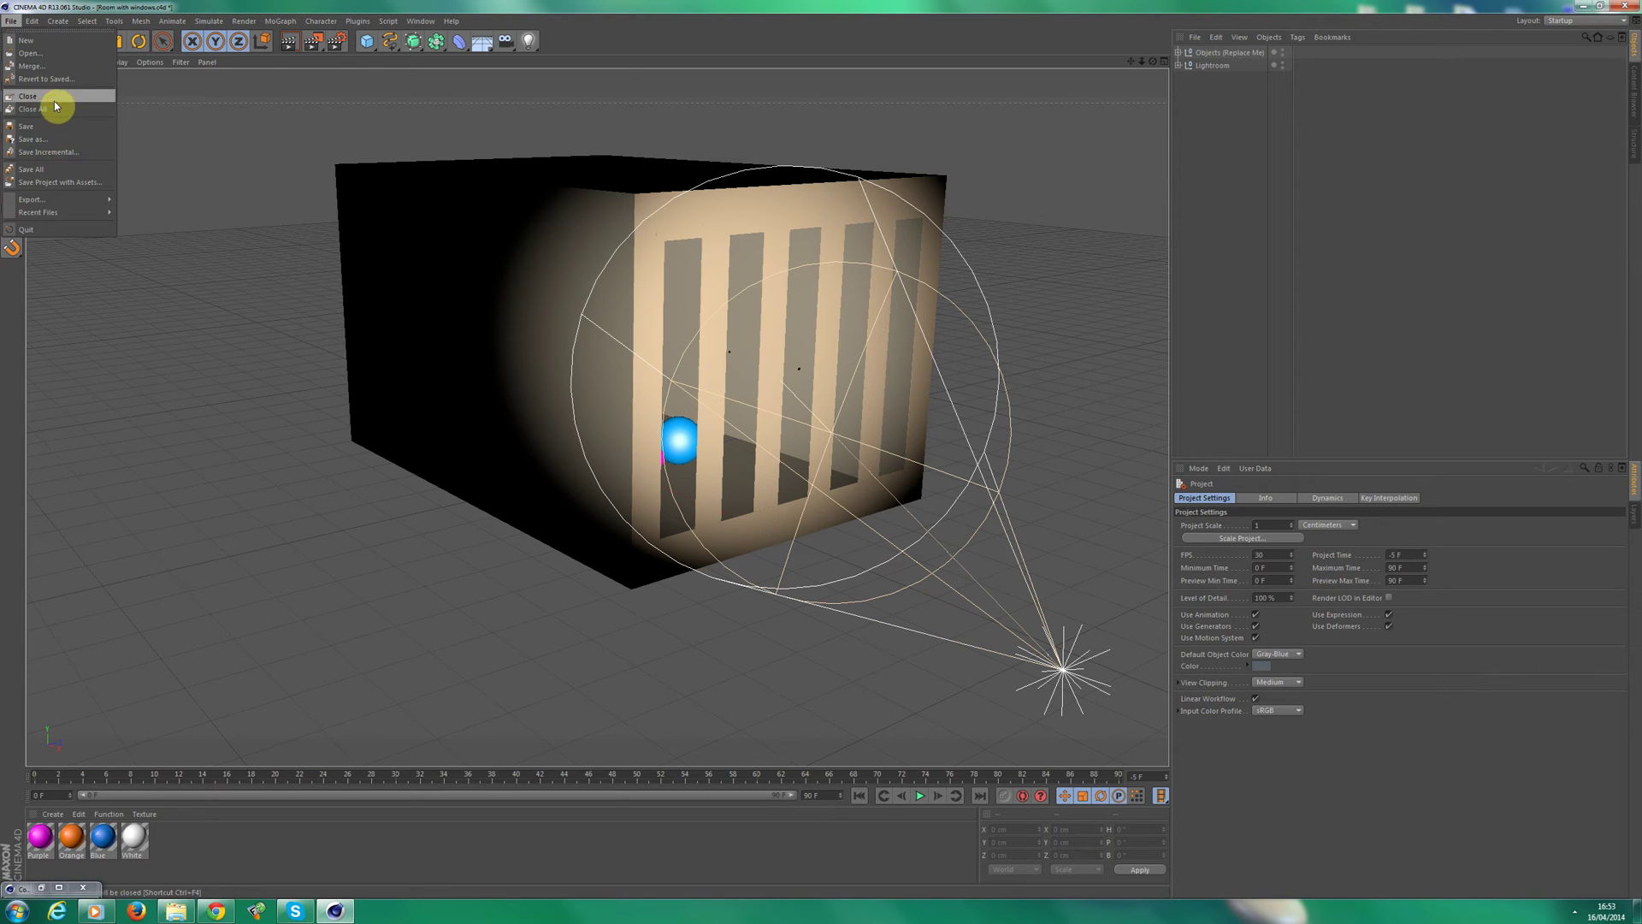
click(29, 97)
click(830, 498)
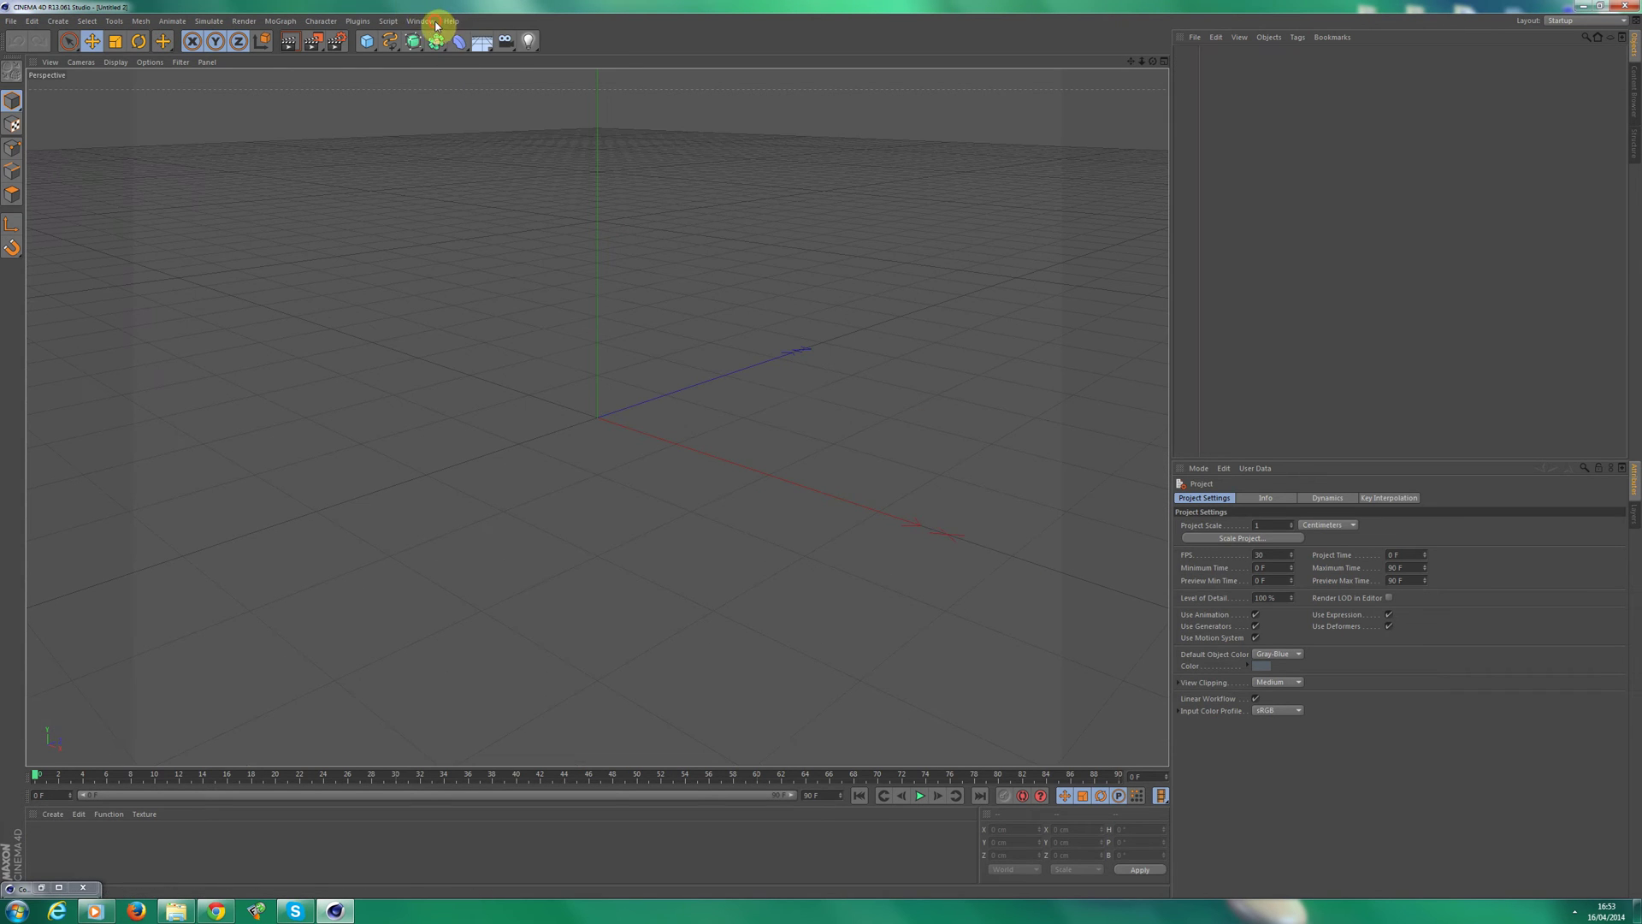
Reopen the Content Browser, load the room-darkgrey-with-noise.c4d studio scene and minimize the browser
click(420, 20)
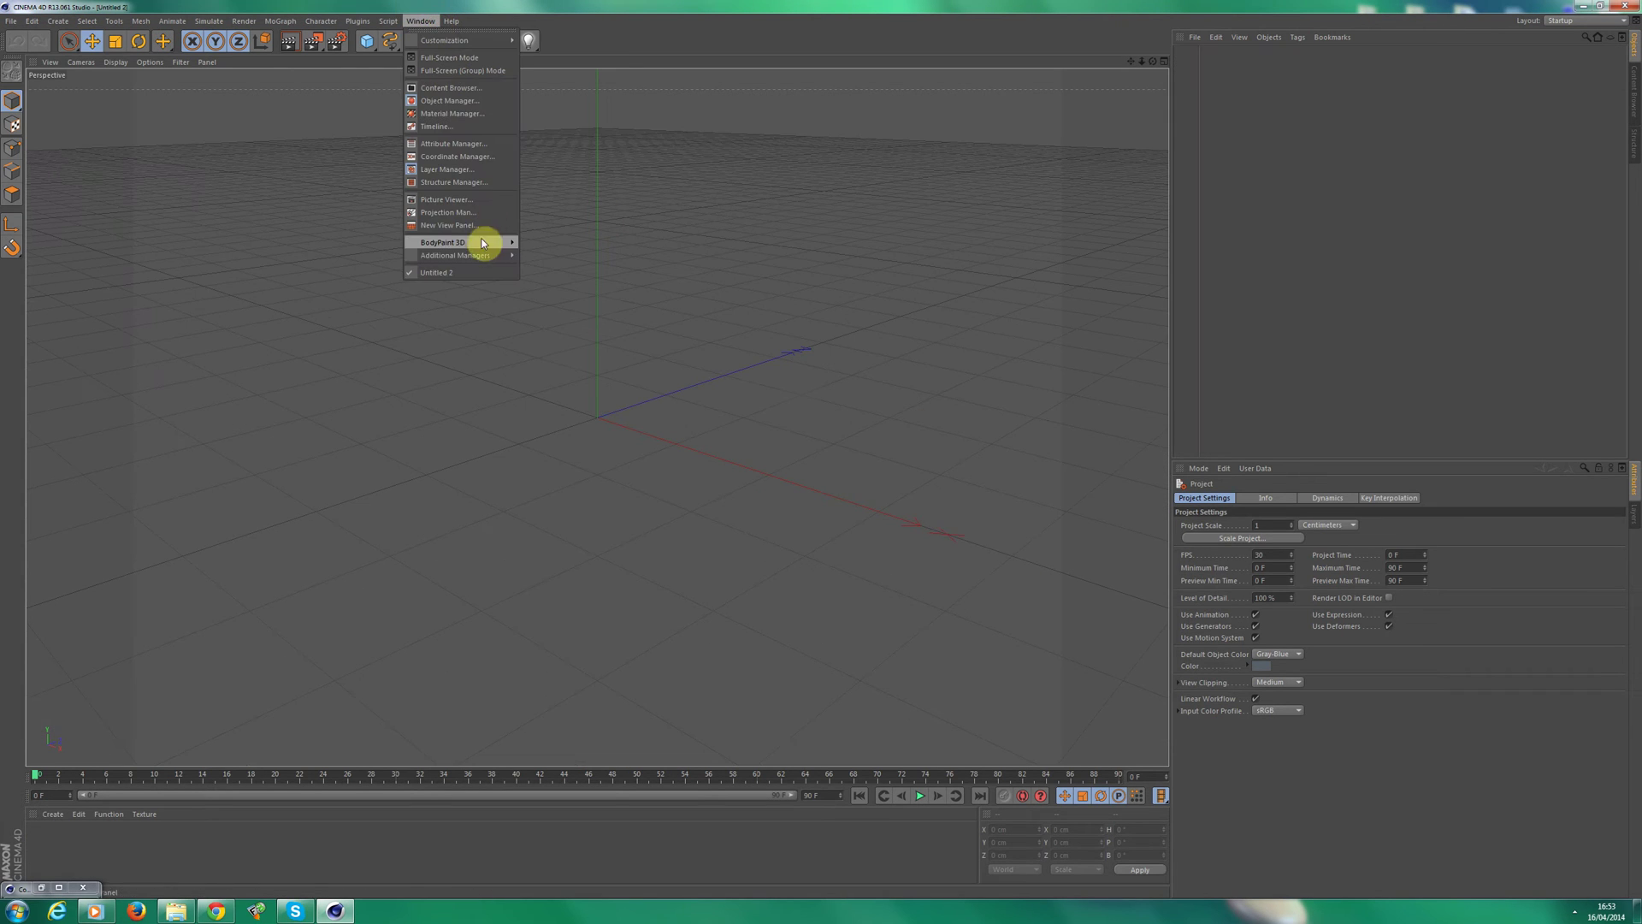
click(449, 88)
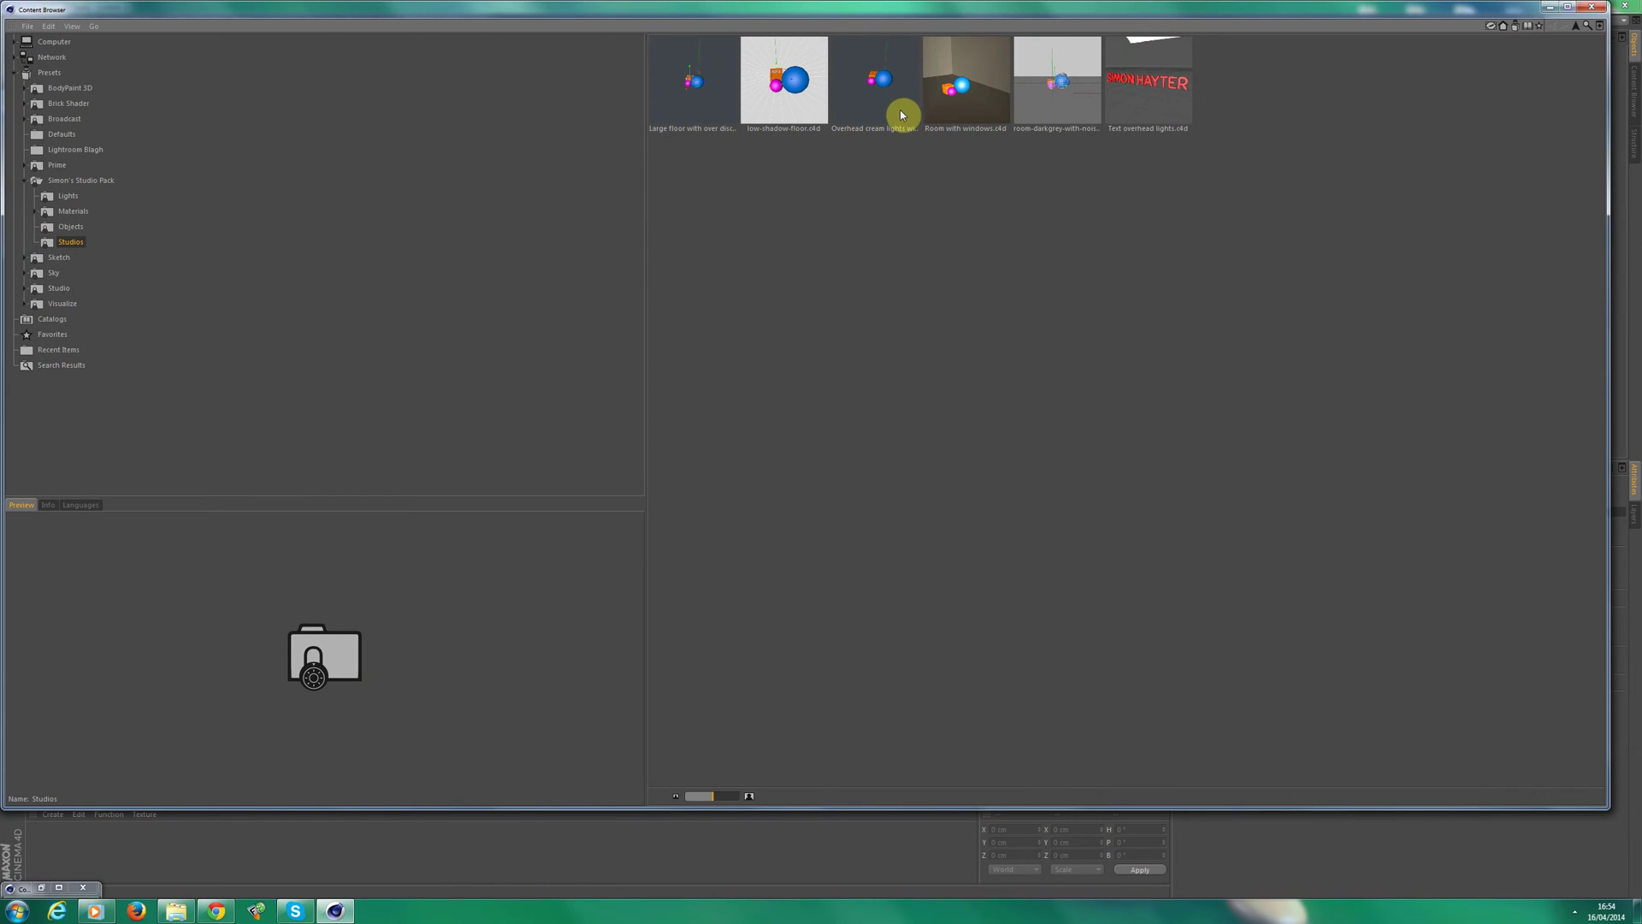
click(1058, 114)
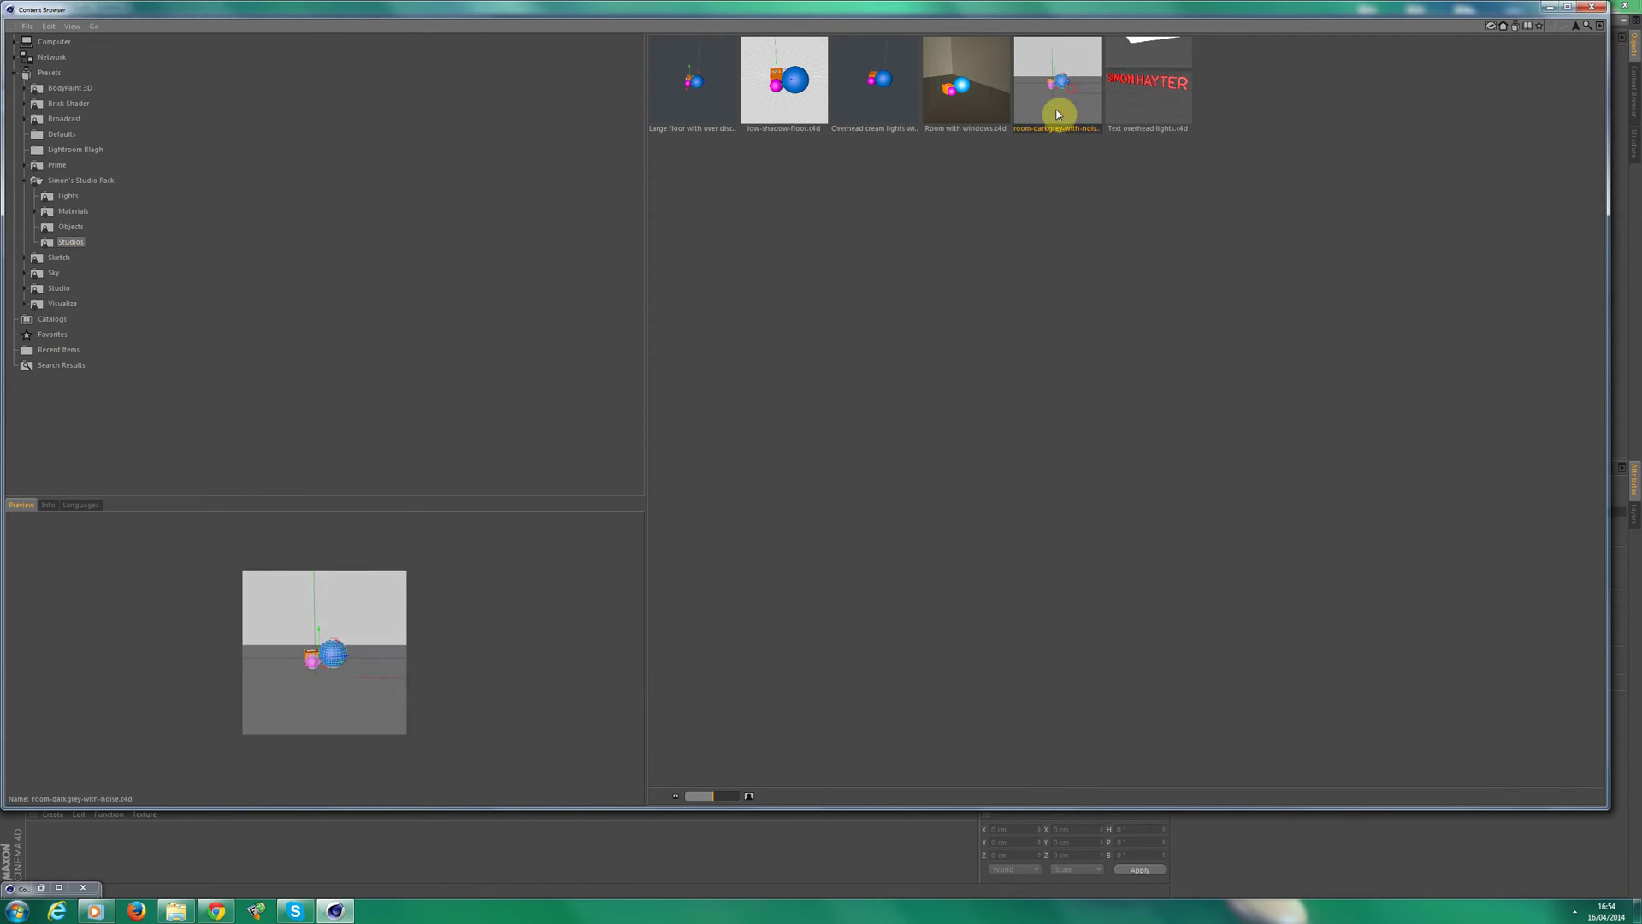
double_click(1060, 93)
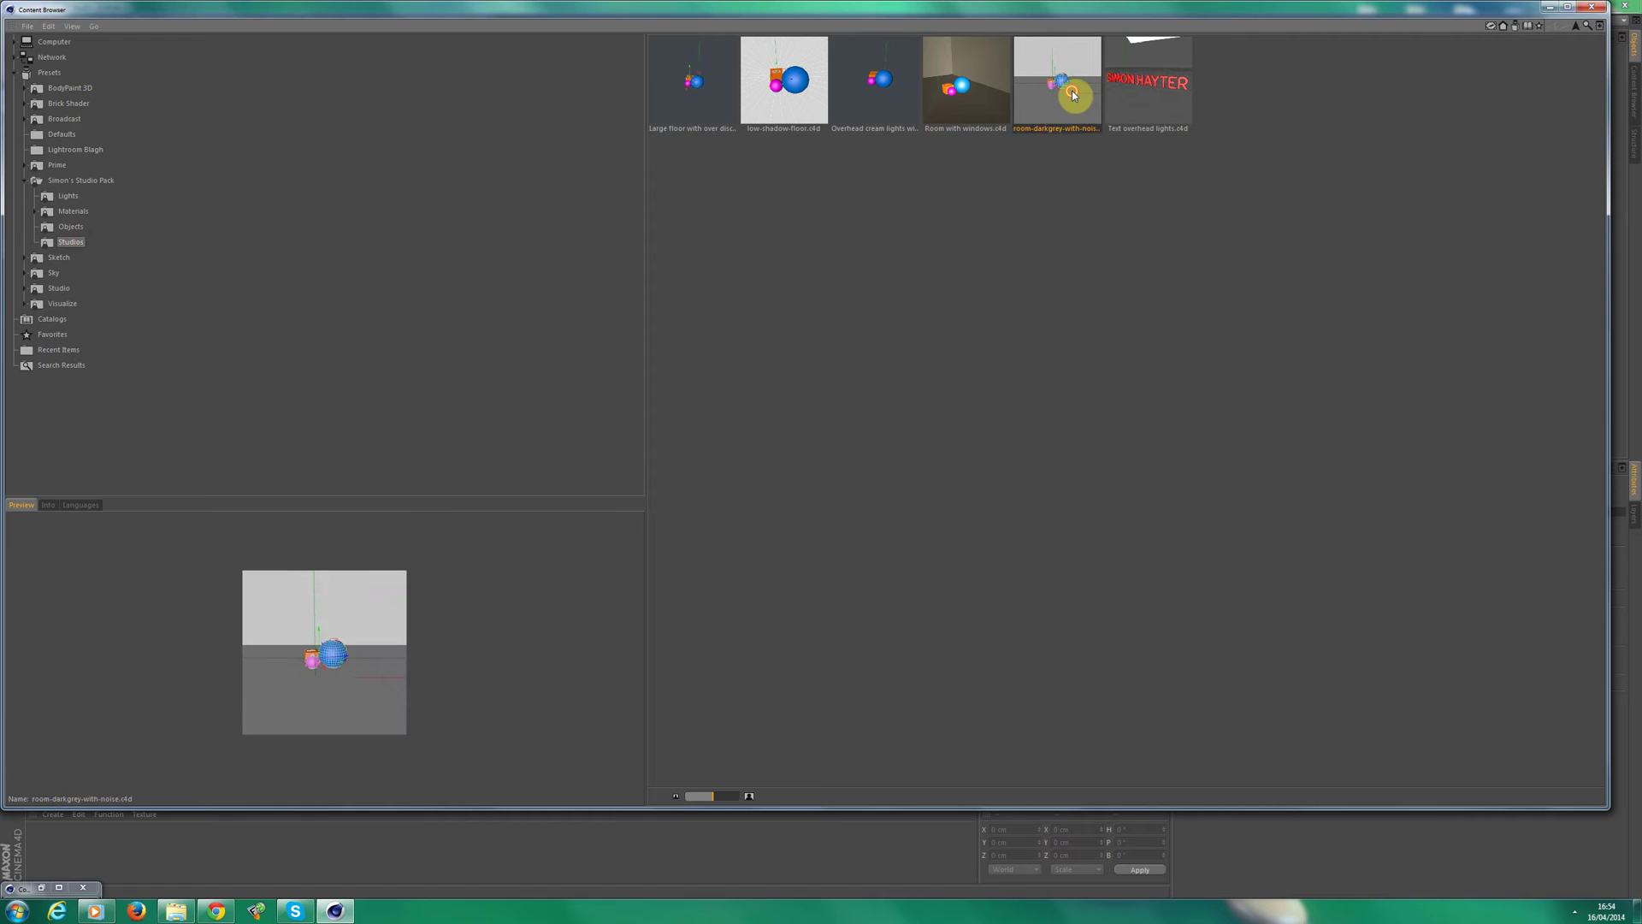
click(1550, 7)
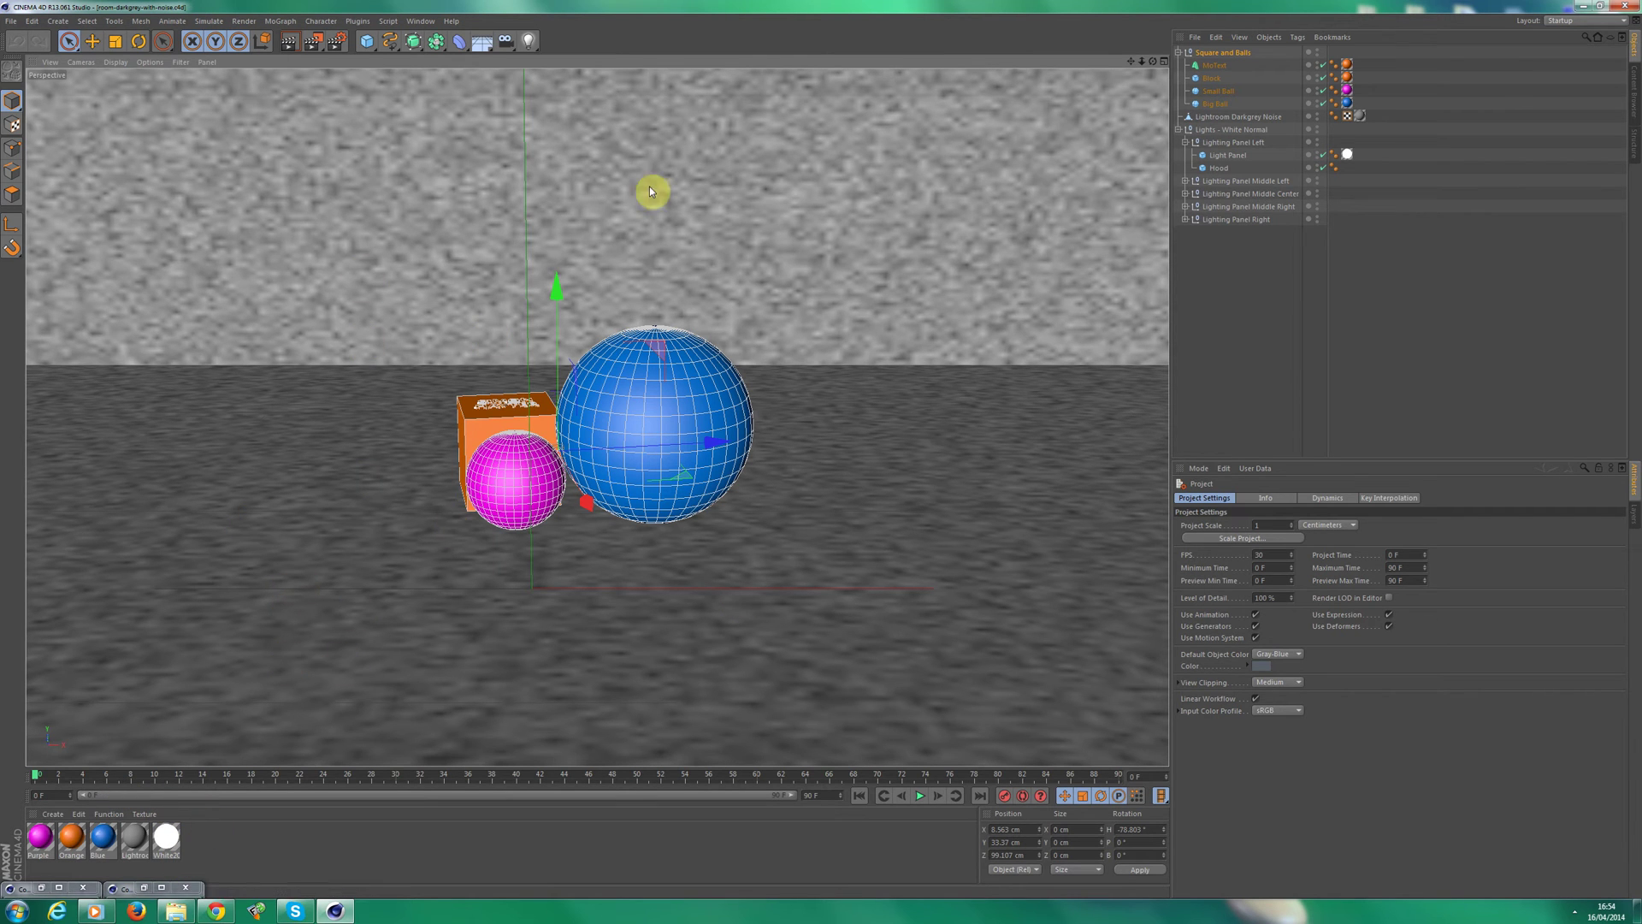
Inspect the overhead light panels of the dark grey noise room, and render its cube and balls in the viewport
drag(1142, 60, 1086, 67)
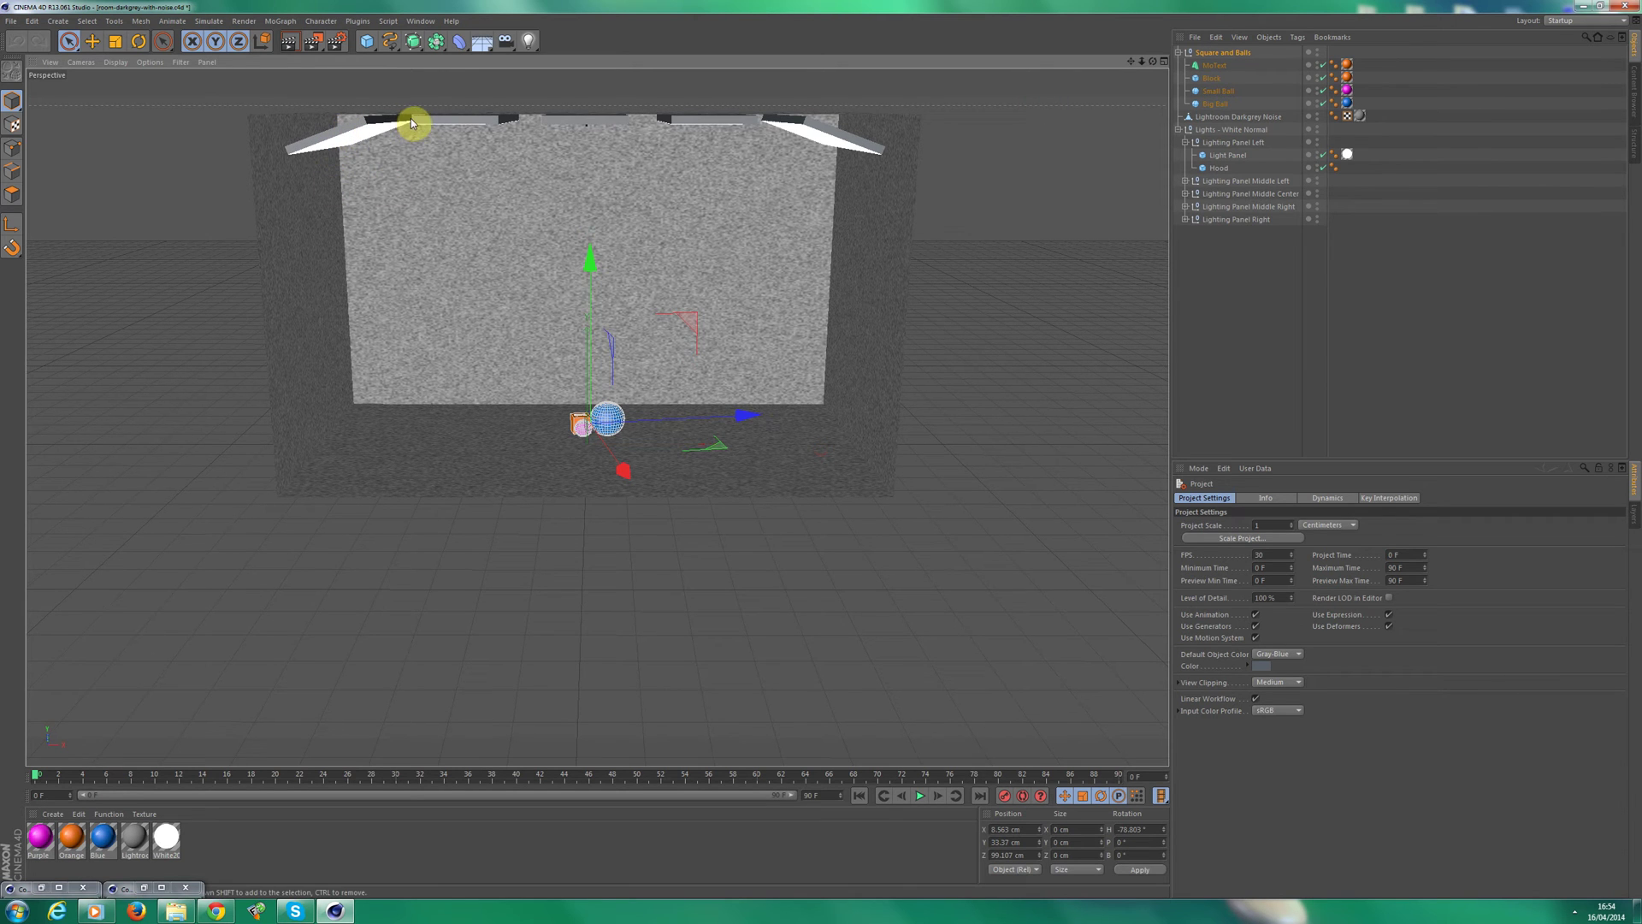
mouse_move(1141, 60)
mouse_down()
mouse_move(1108, 63)
mouse_move(1168, 65)
mouse_move(1142, 70)
mouse_up()
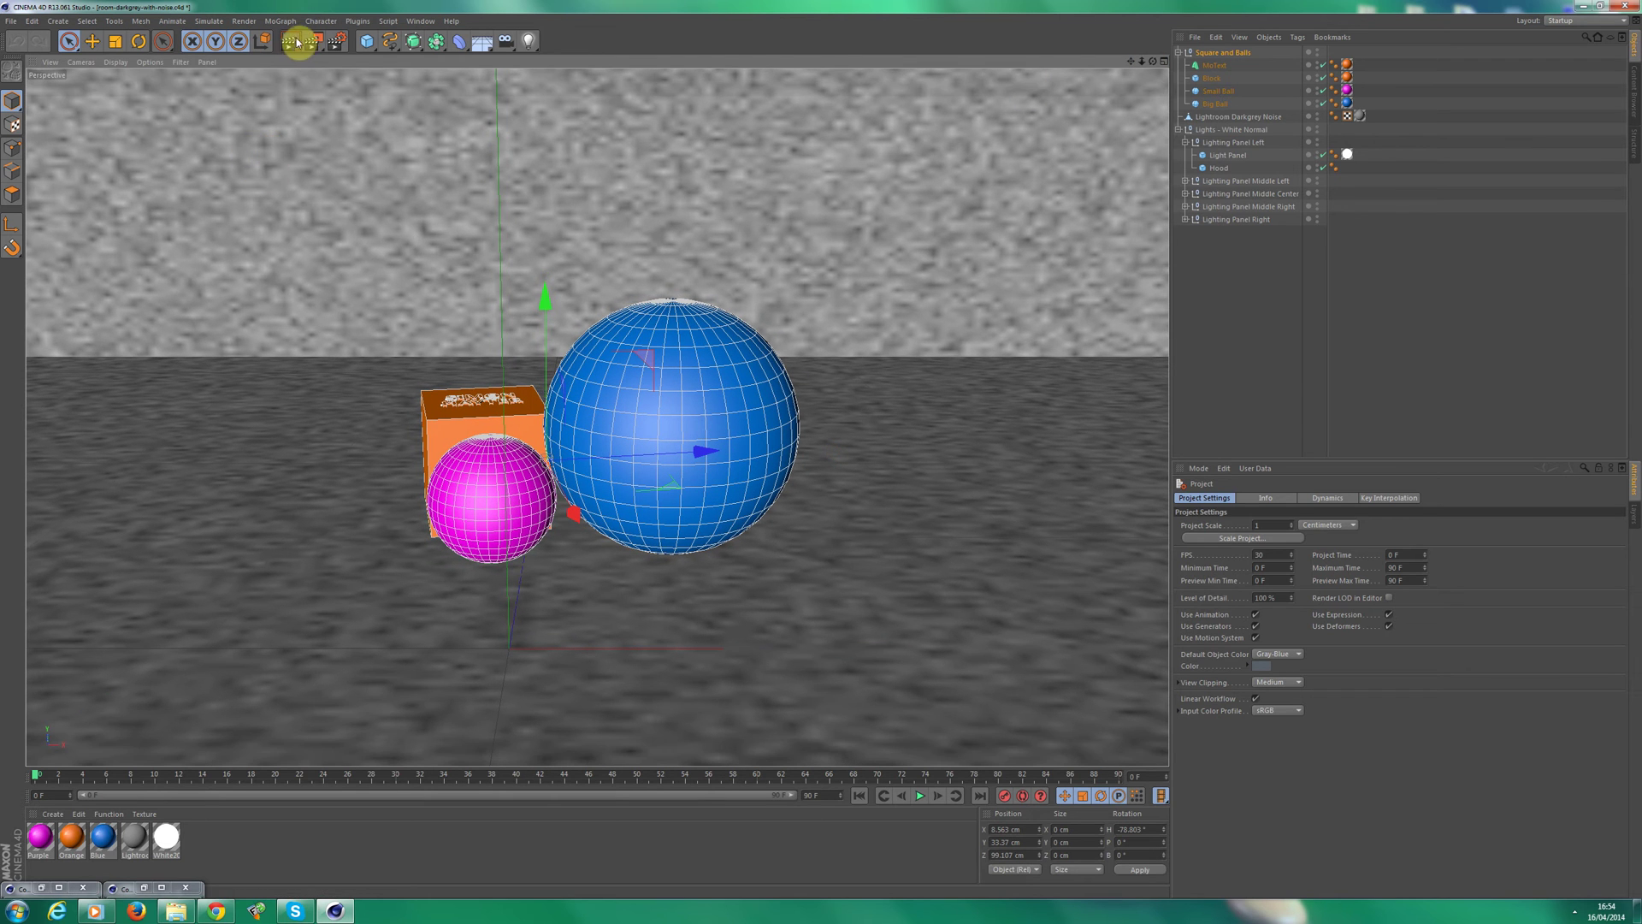
click(296, 40)
key(ctrl+r)
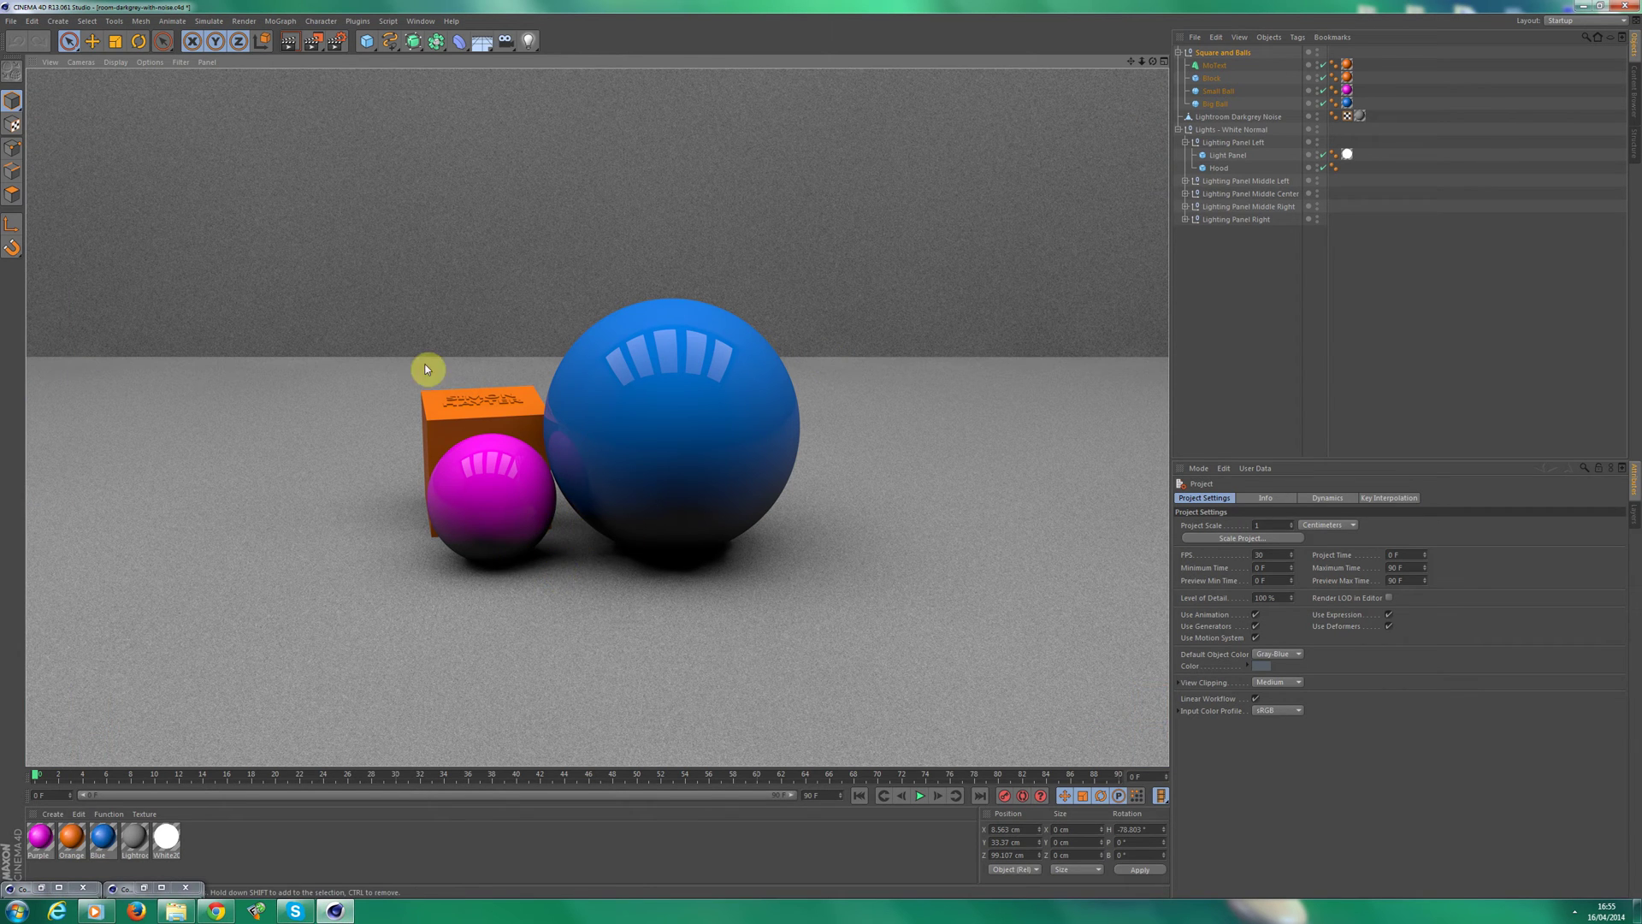
Examine the cube and the two balls up close from a higher angle
scroll(620, 560, up, 2)
scroll(586, 611, up, 6)
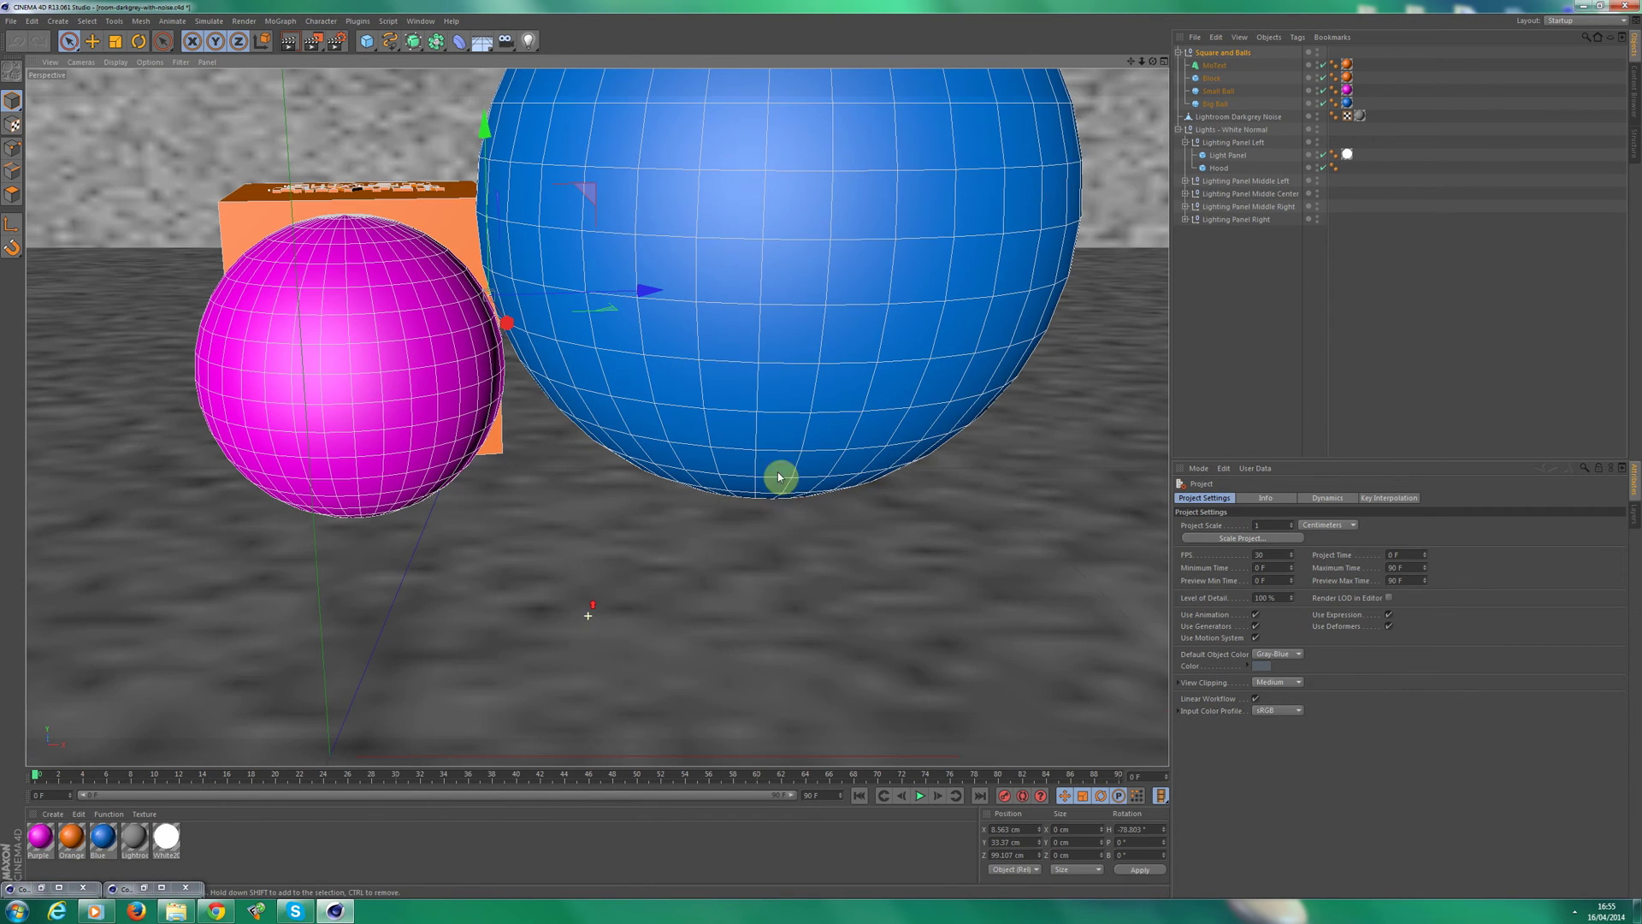
drag(1133, 61, 1143, 1)
drag(1153, 61, 227, 129)
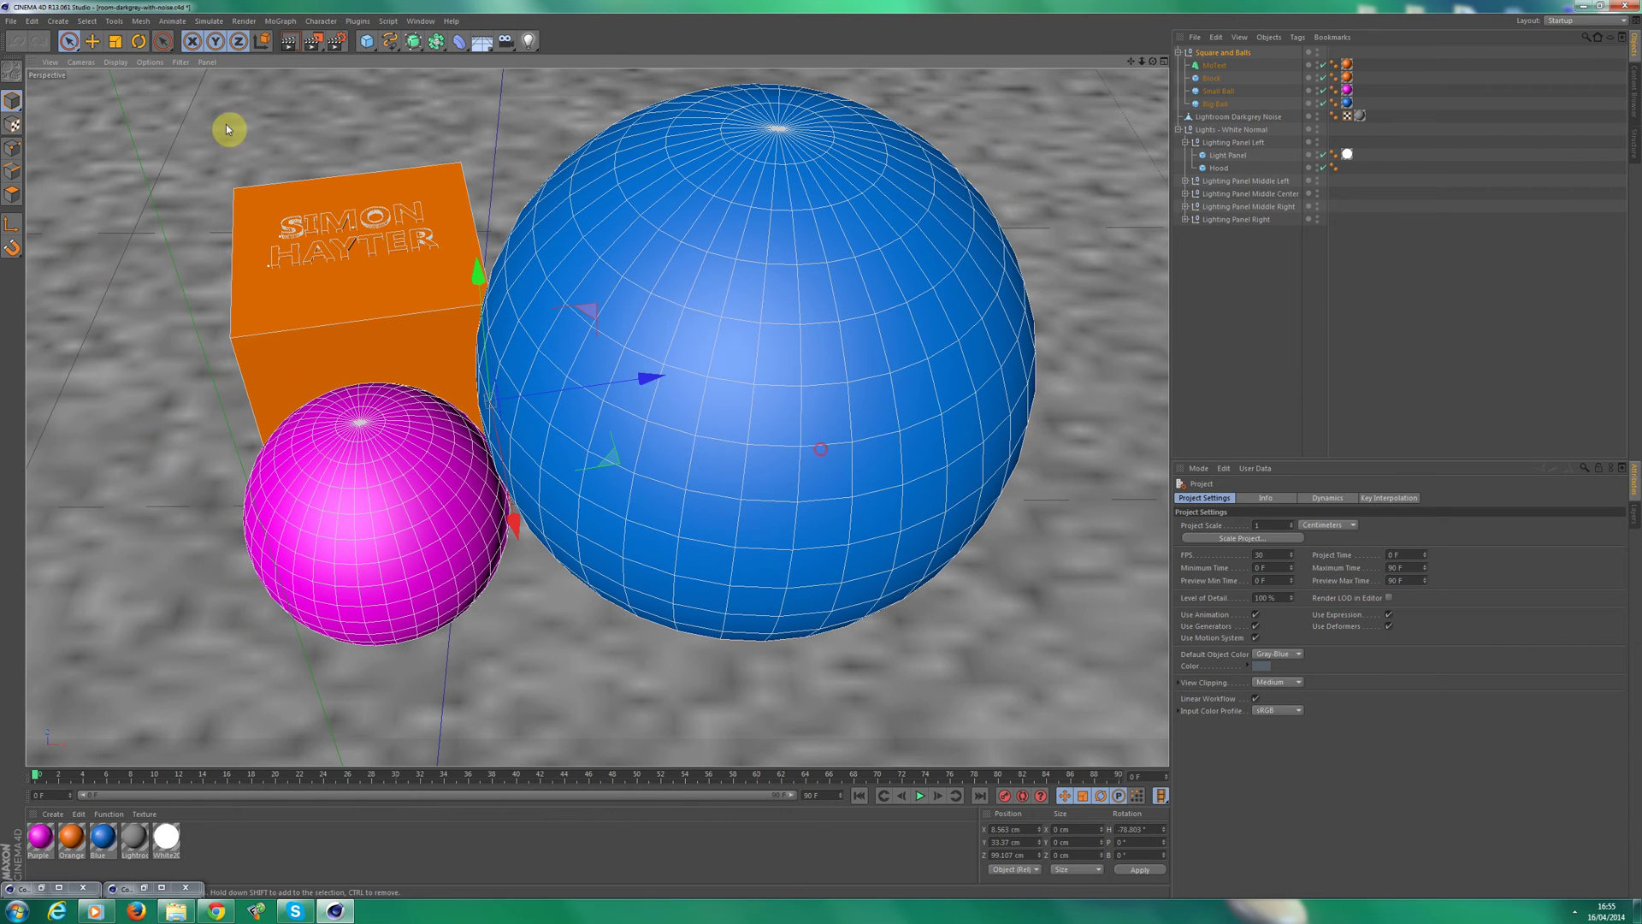
Close the room-darkgrey-with-noise.c4d project without saving the changes
click(7, 21)
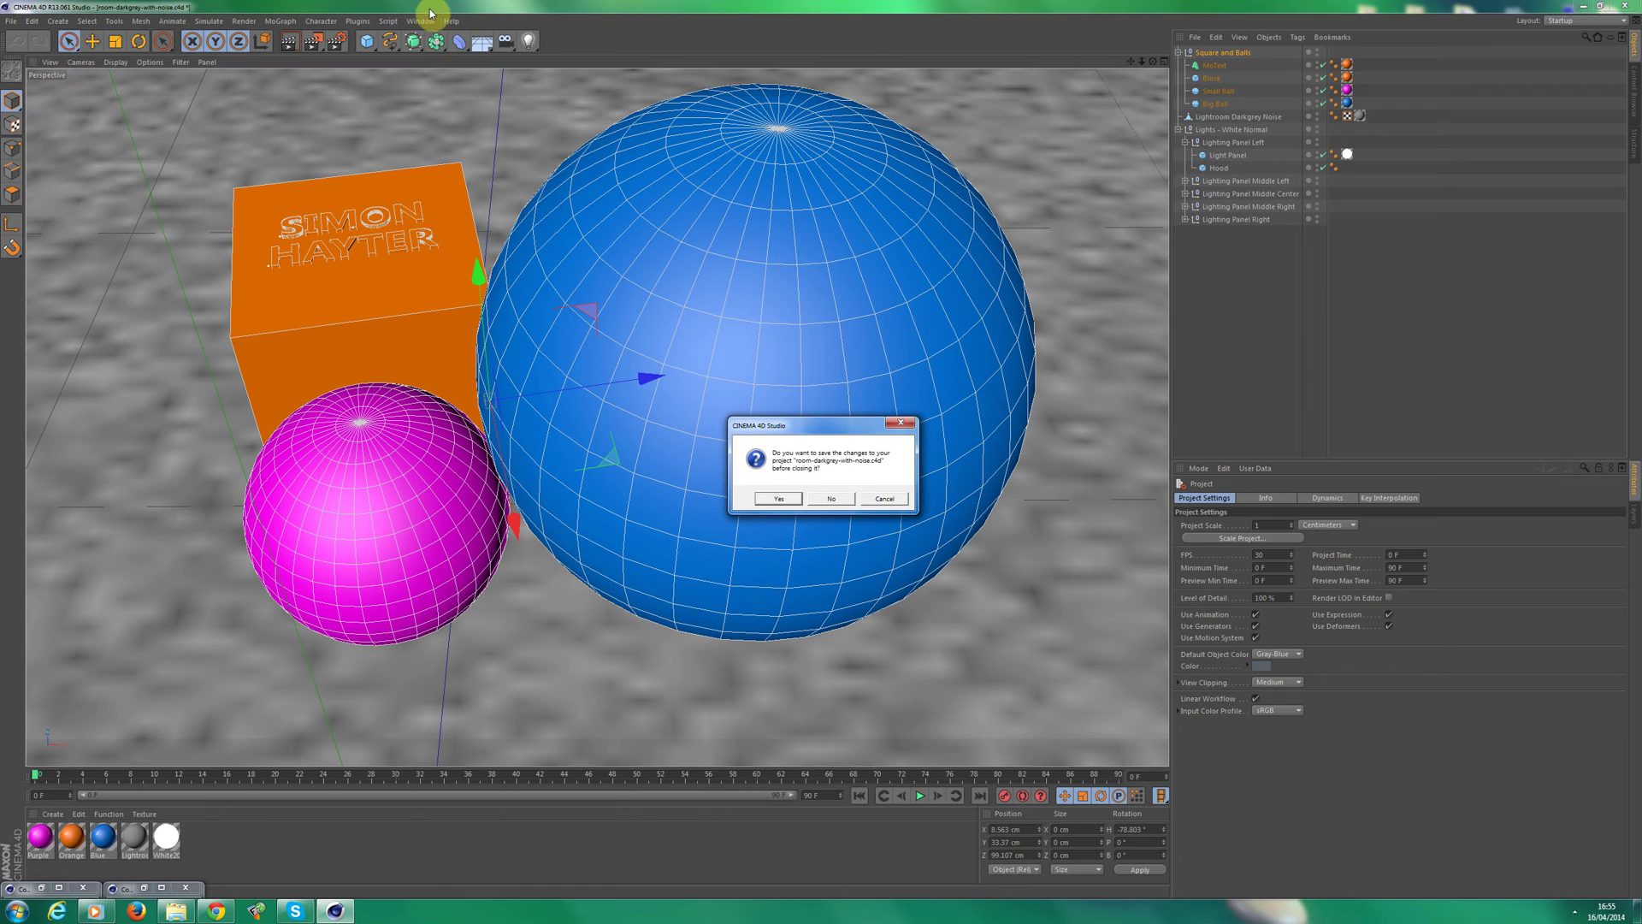
click(831, 498)
click(421, 20)
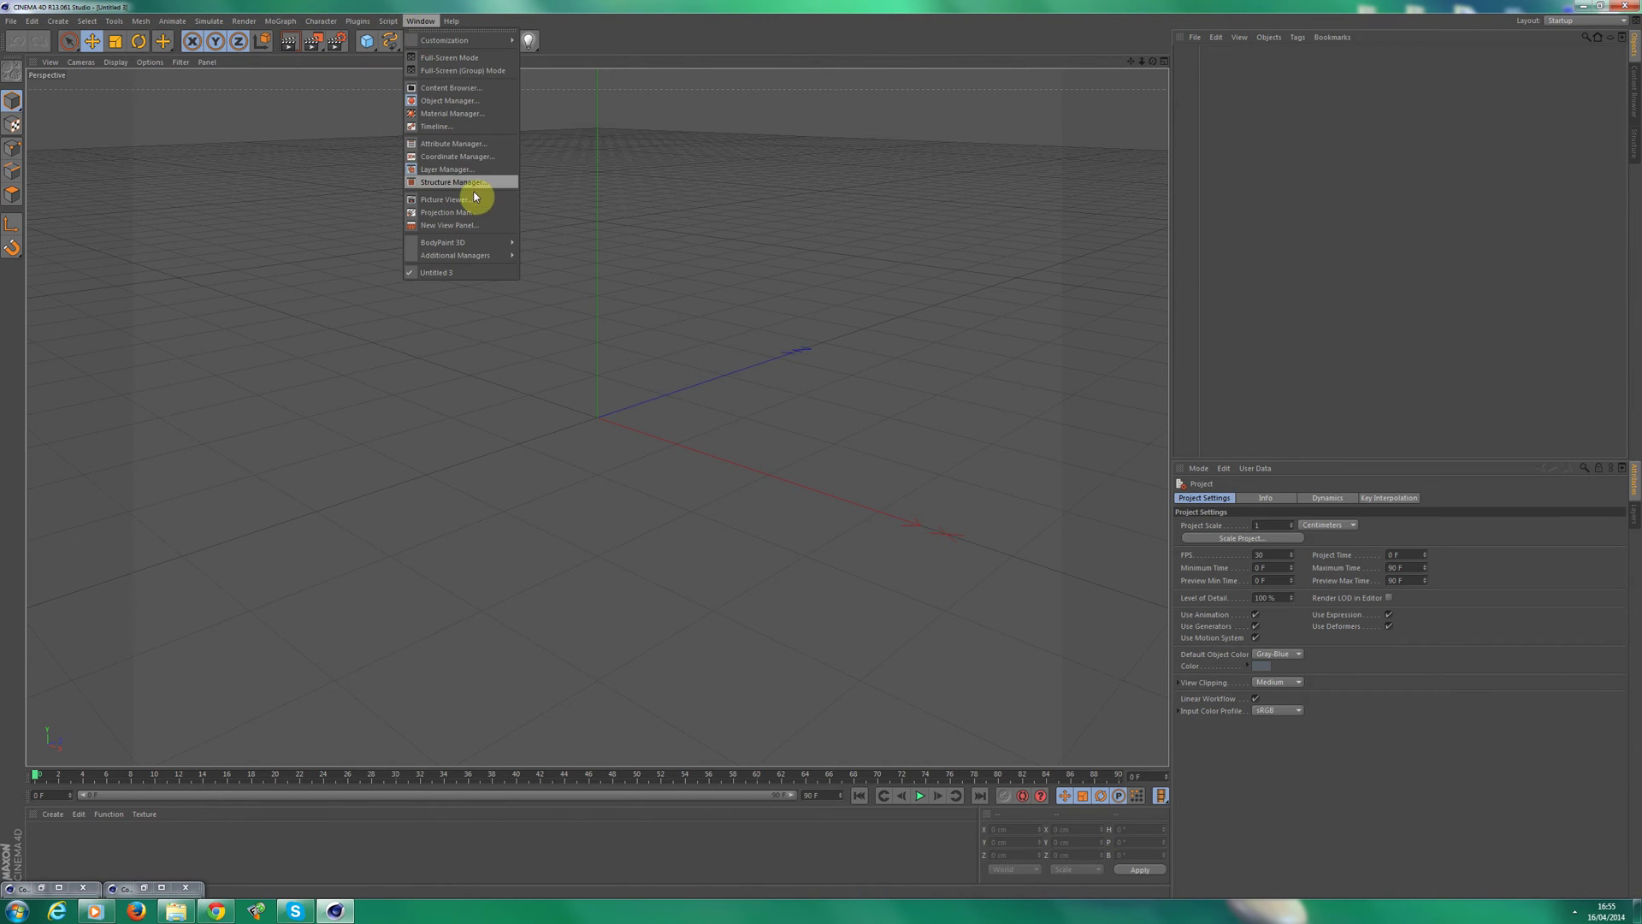
click(539, 7)
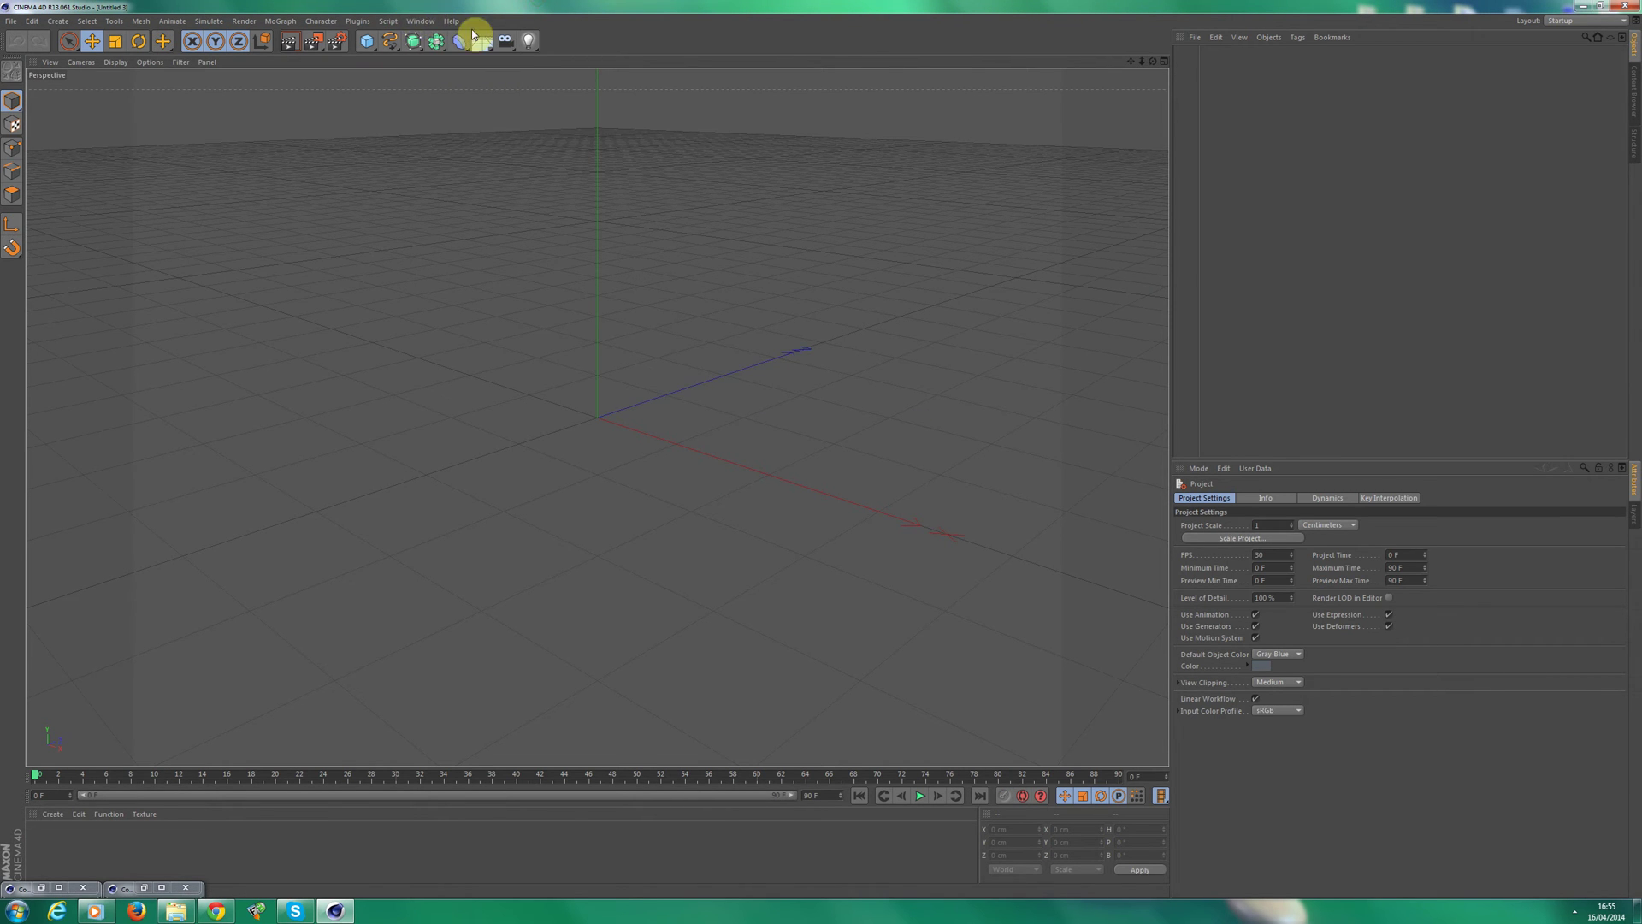
Load the low-shadow-floor.c4d studio scene from the Content Browser and minimize the browser
click(163, 889)
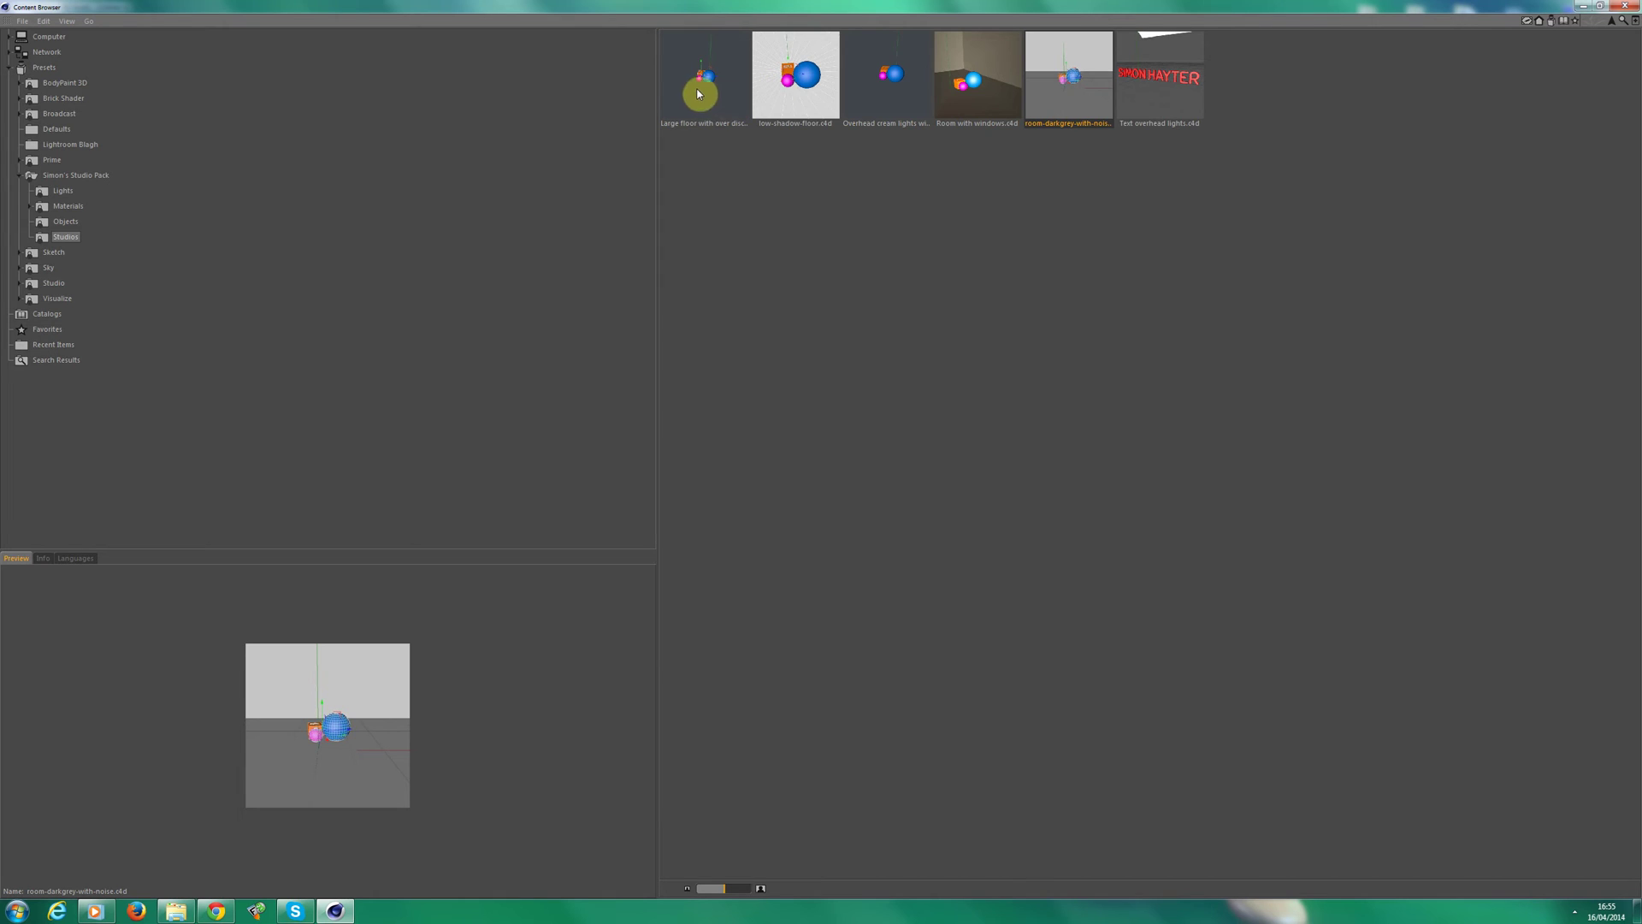
click(819, 82)
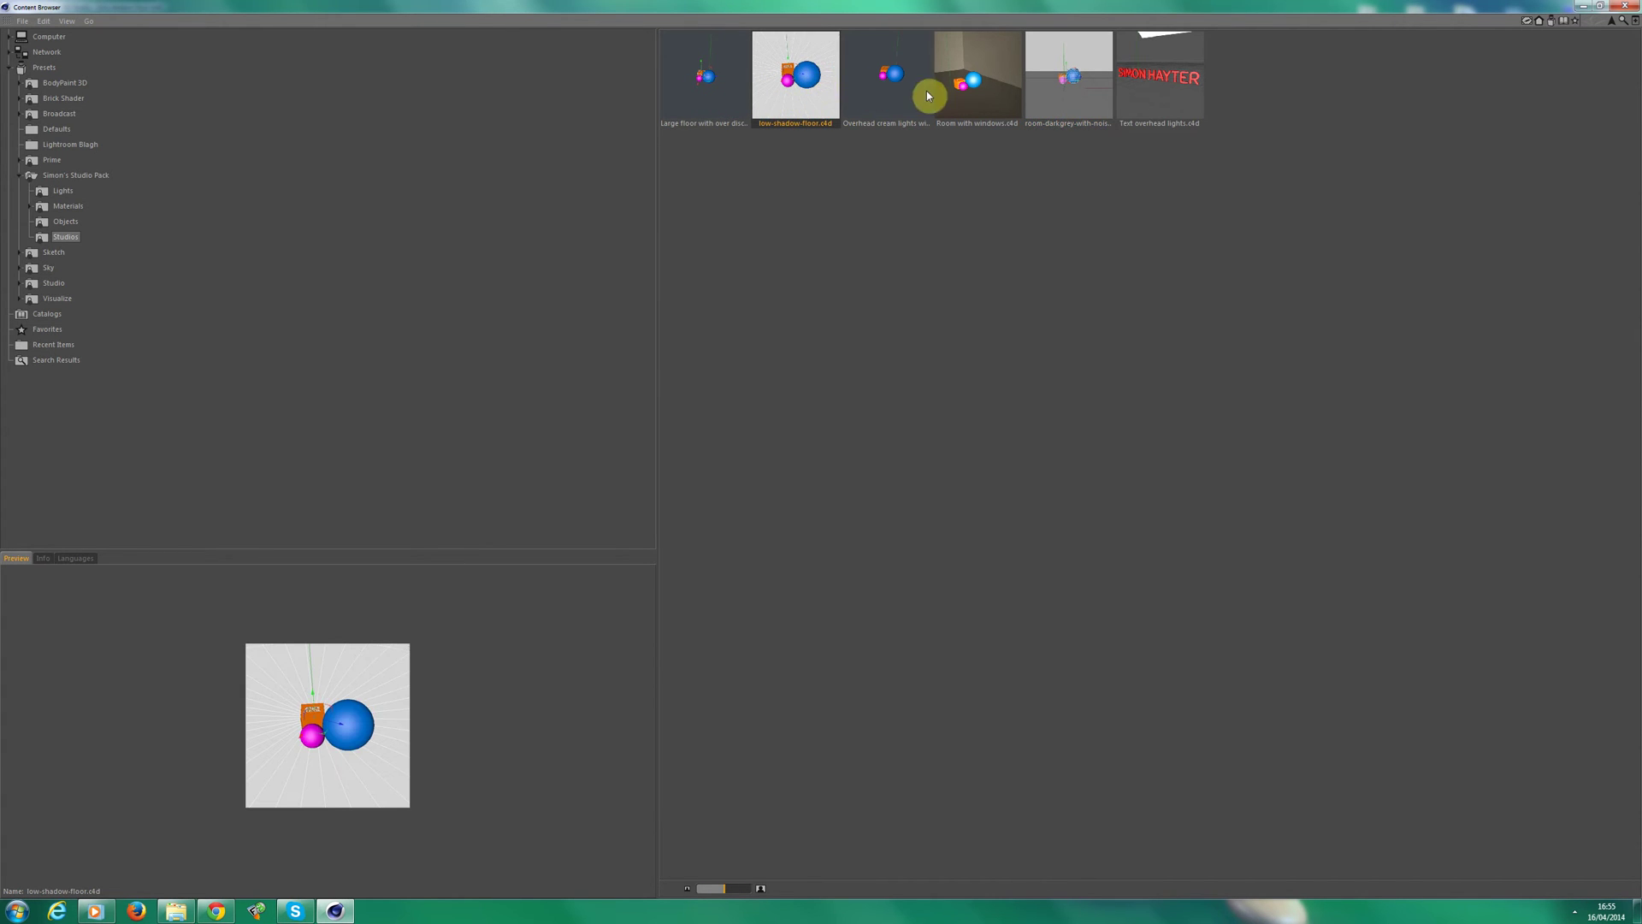
click(1582, 8)
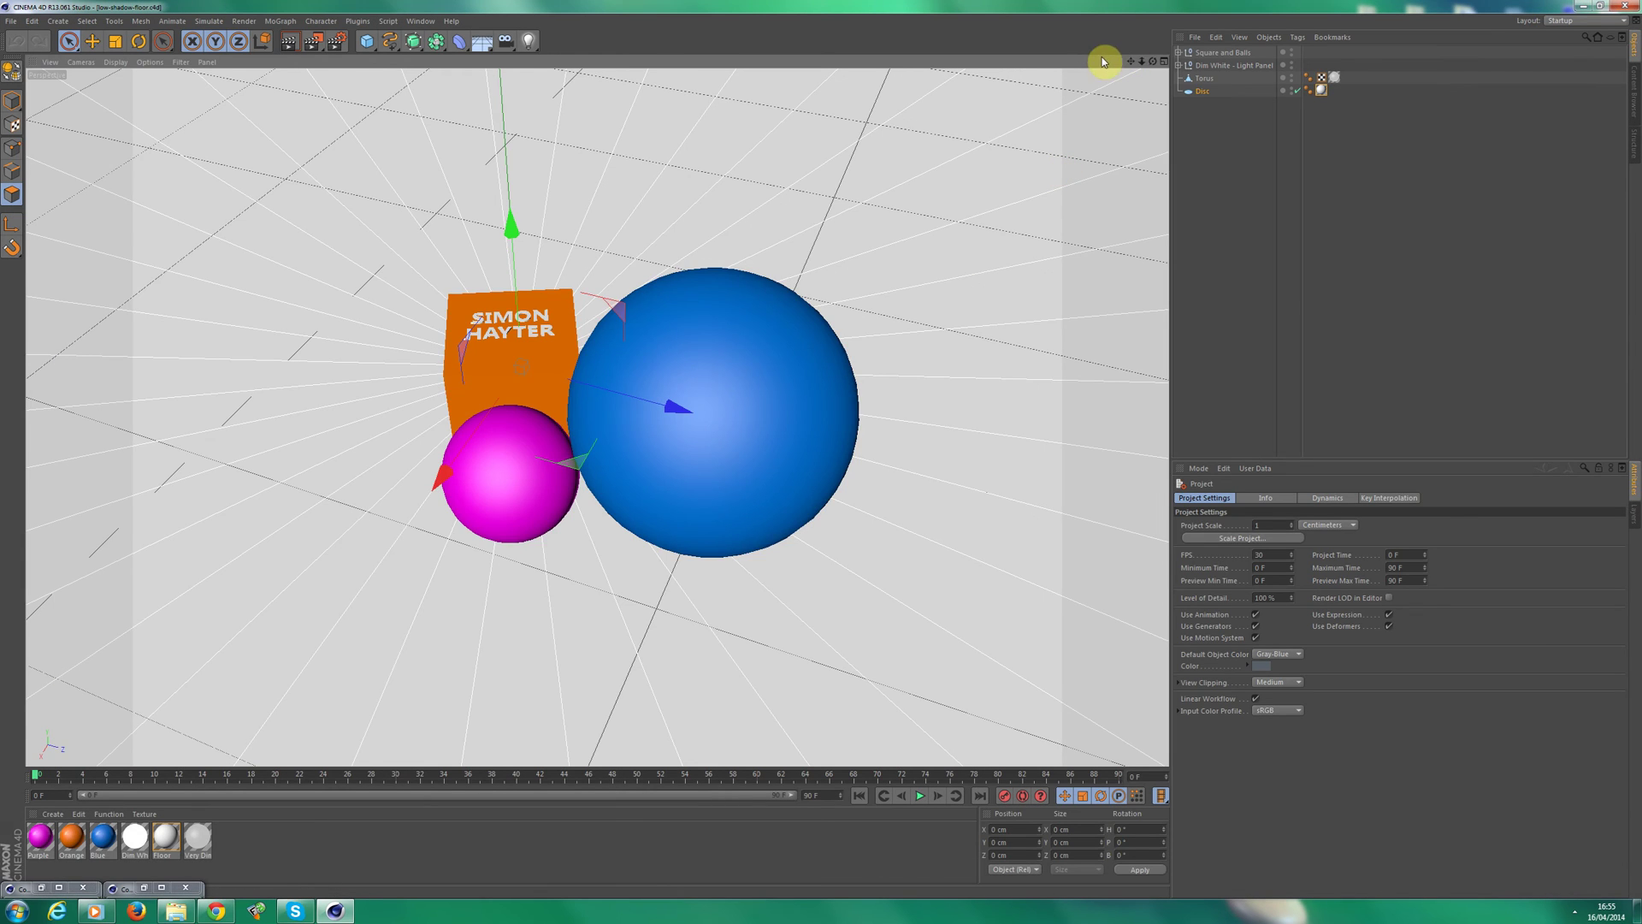
Inspect the low shadow floor studio's disc floor, surrounding torus wall and overhead Dim White light panel
drag(1141, 62, 992, 64)
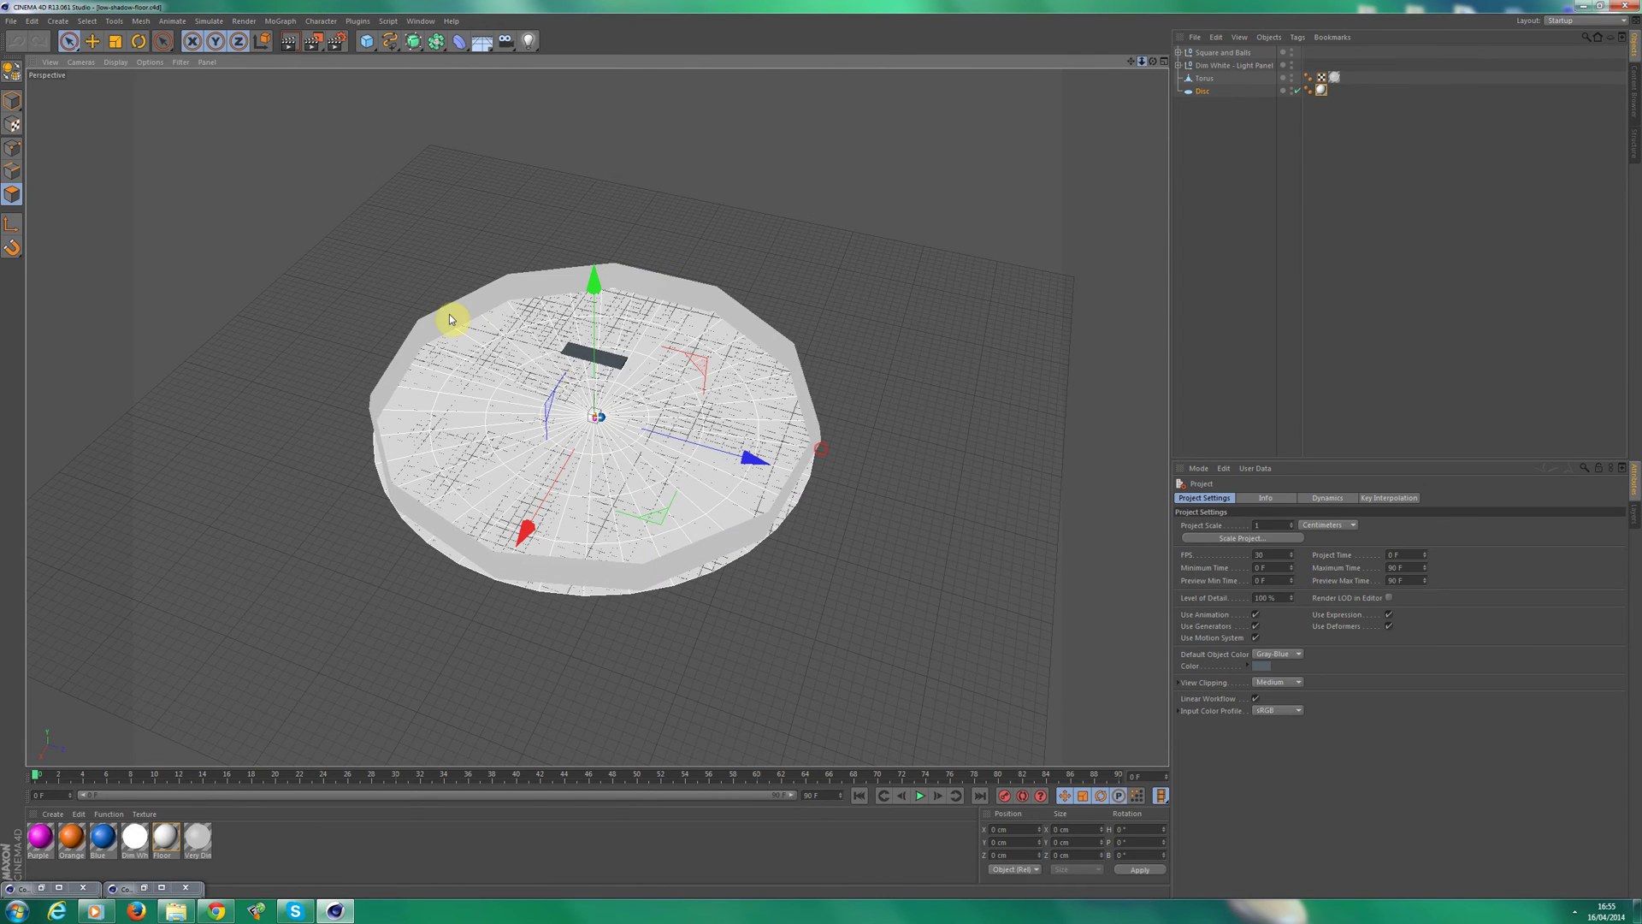
scroll(462, 329, up, 2)
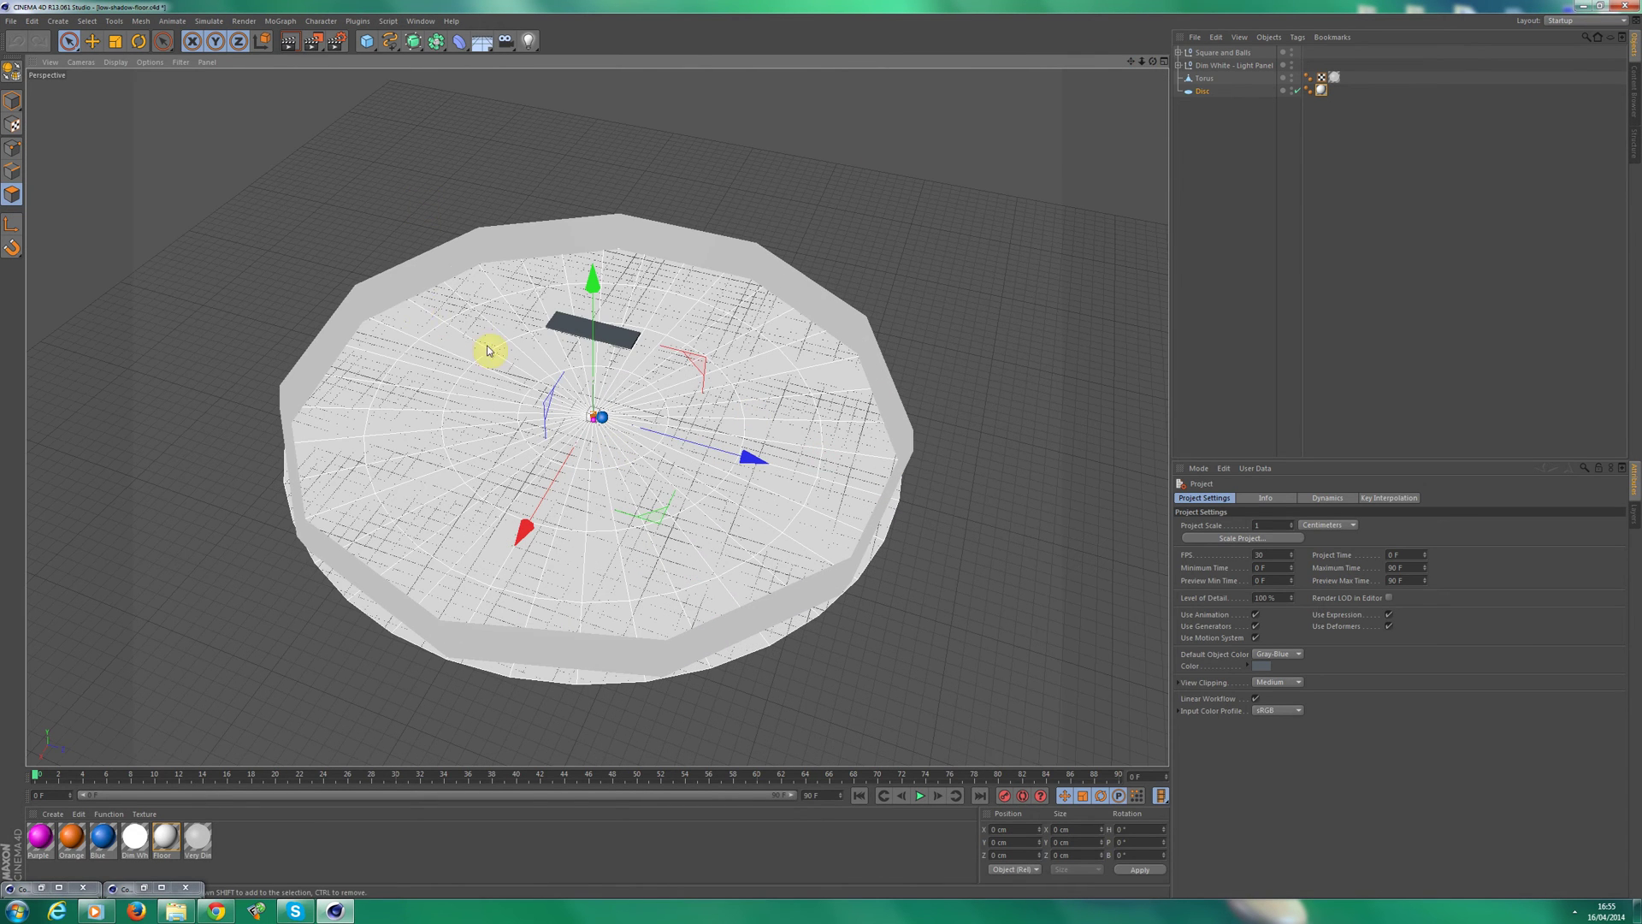
click(1206, 89)
click(1204, 79)
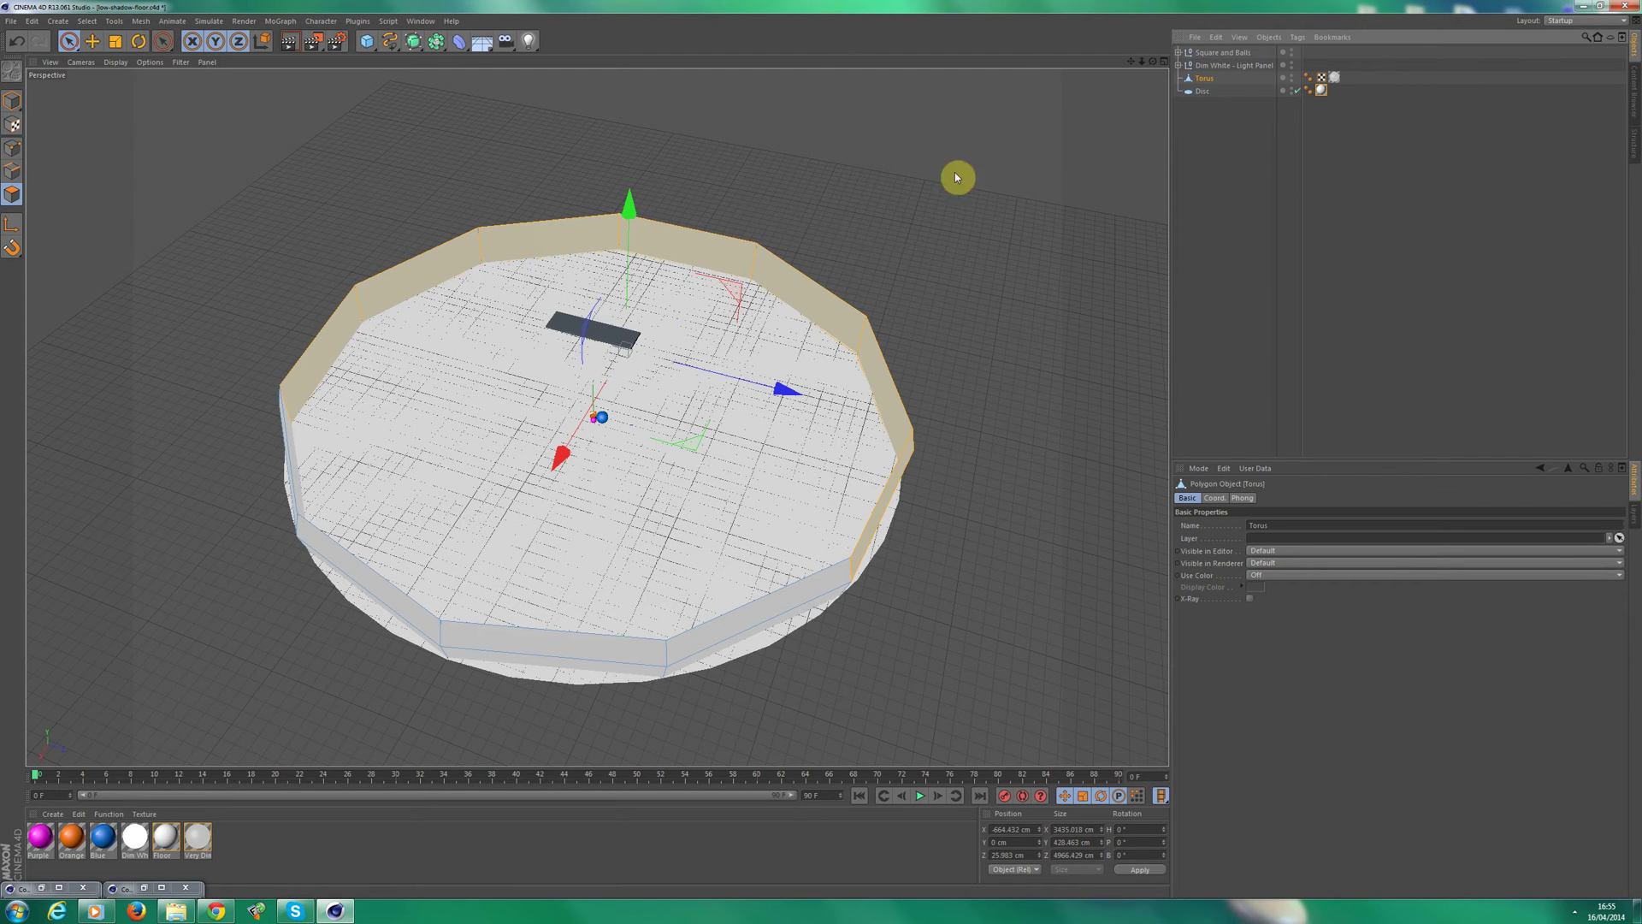
click(609, 332)
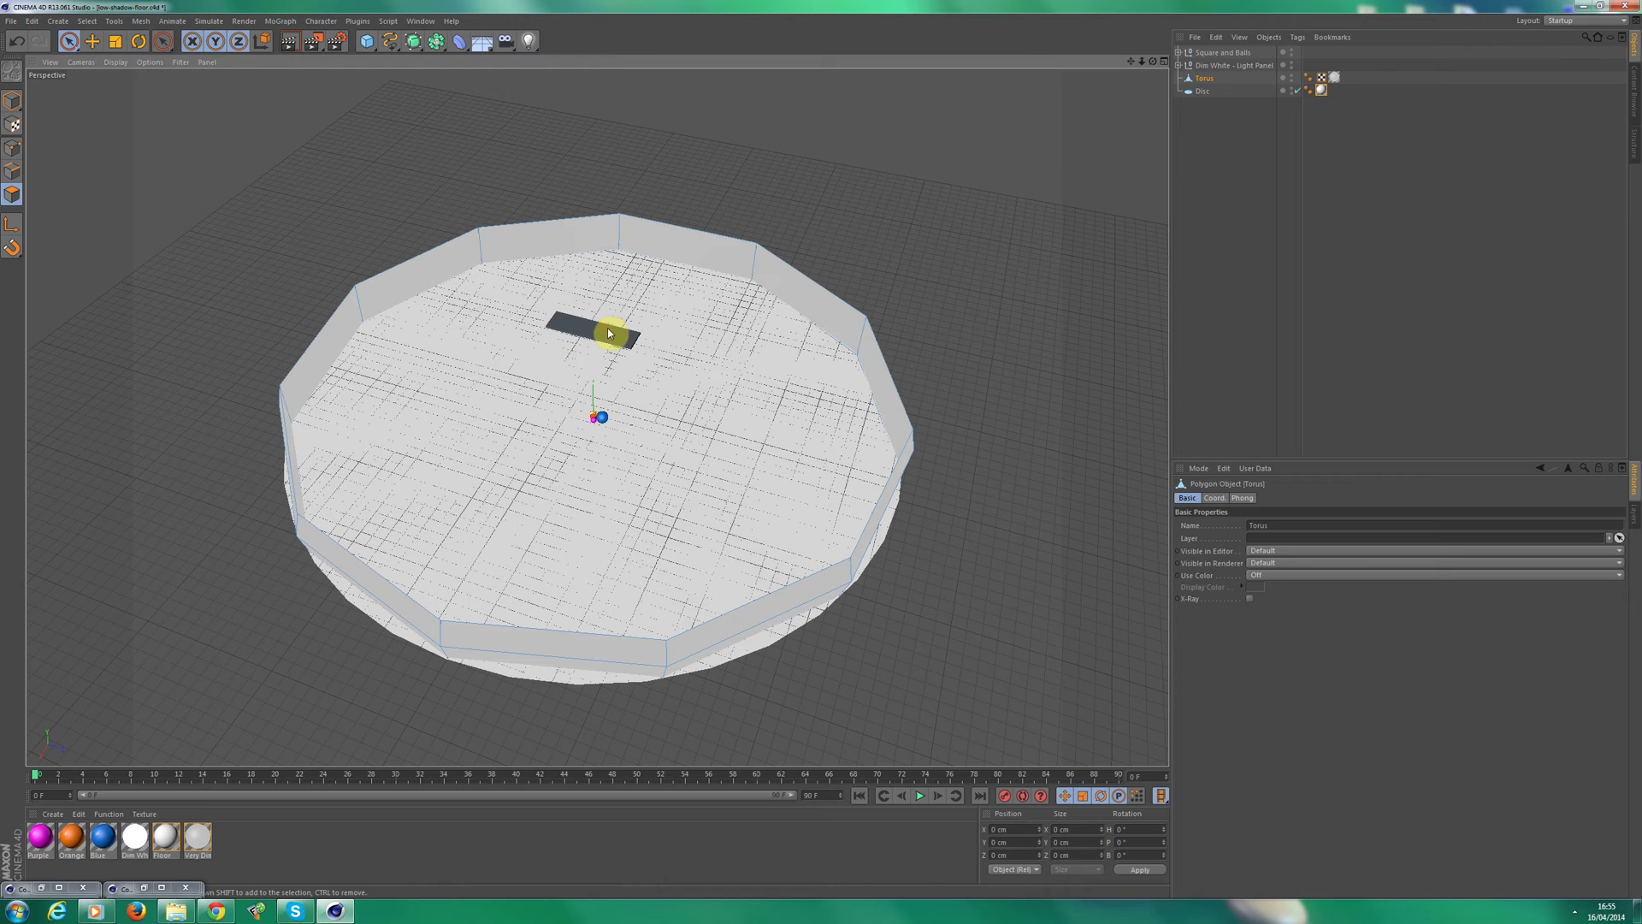
click(1218, 67)
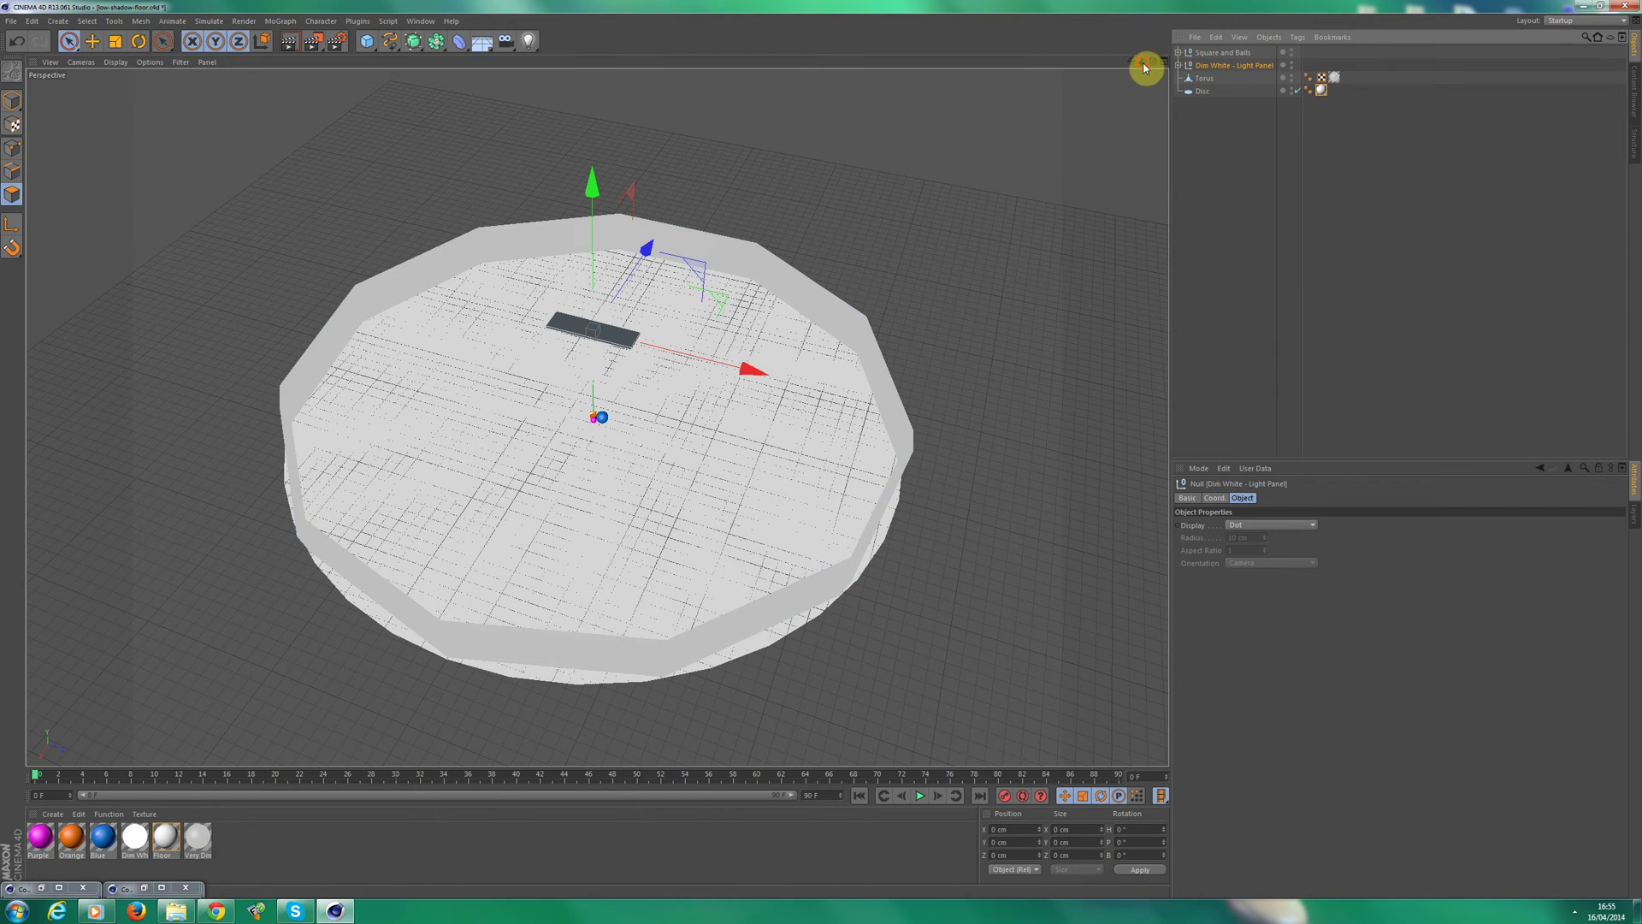
Render a close-up of the cube and two balls on the low shadow floor in the viewport
drag(1143, 62, 1292, 63)
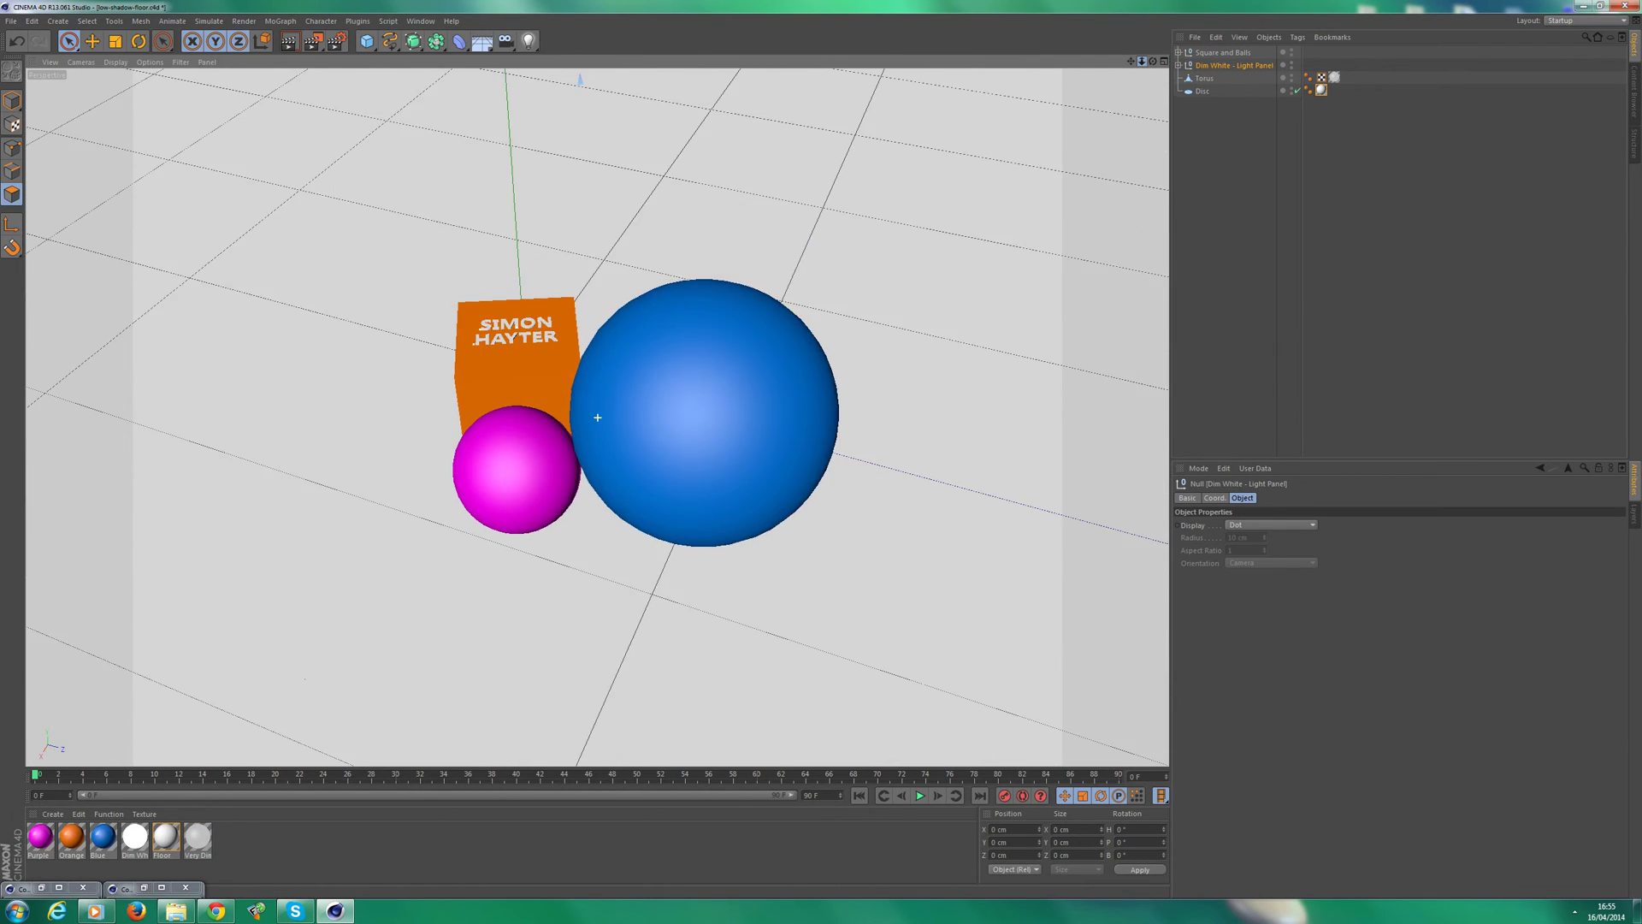
click(292, 42)
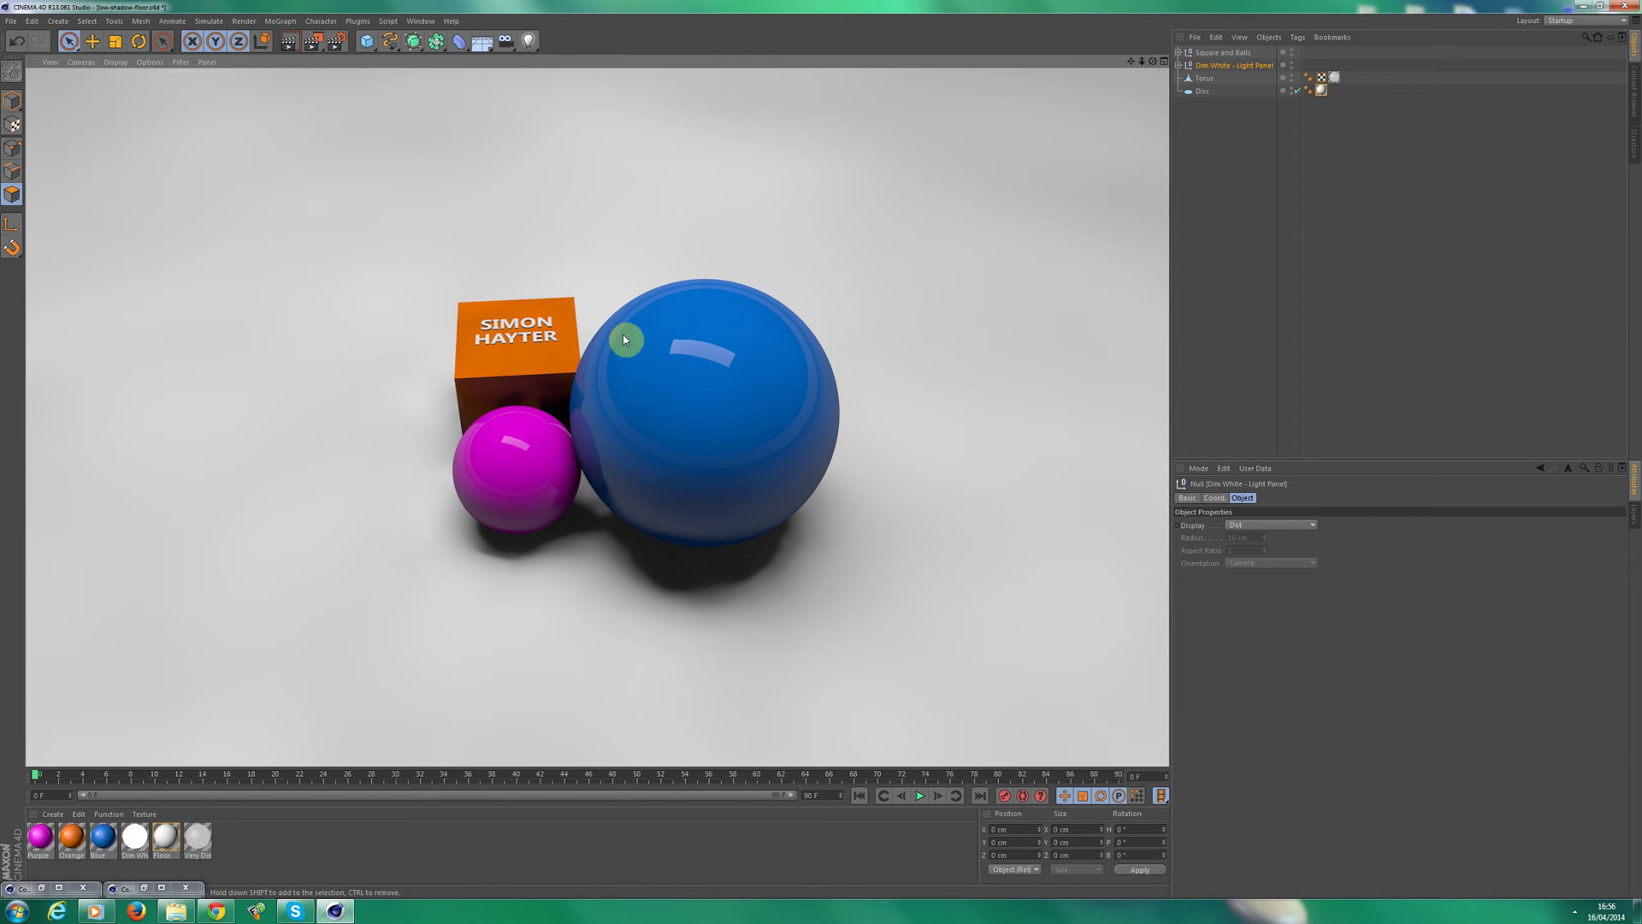
drag(631, 327, 647, 317)
drag(1141, 61, 296, 36)
Add a second Dim White - Light Panel from the studio pack's Lights presets and collapse its hierarchy in the object list
click(386, 22)
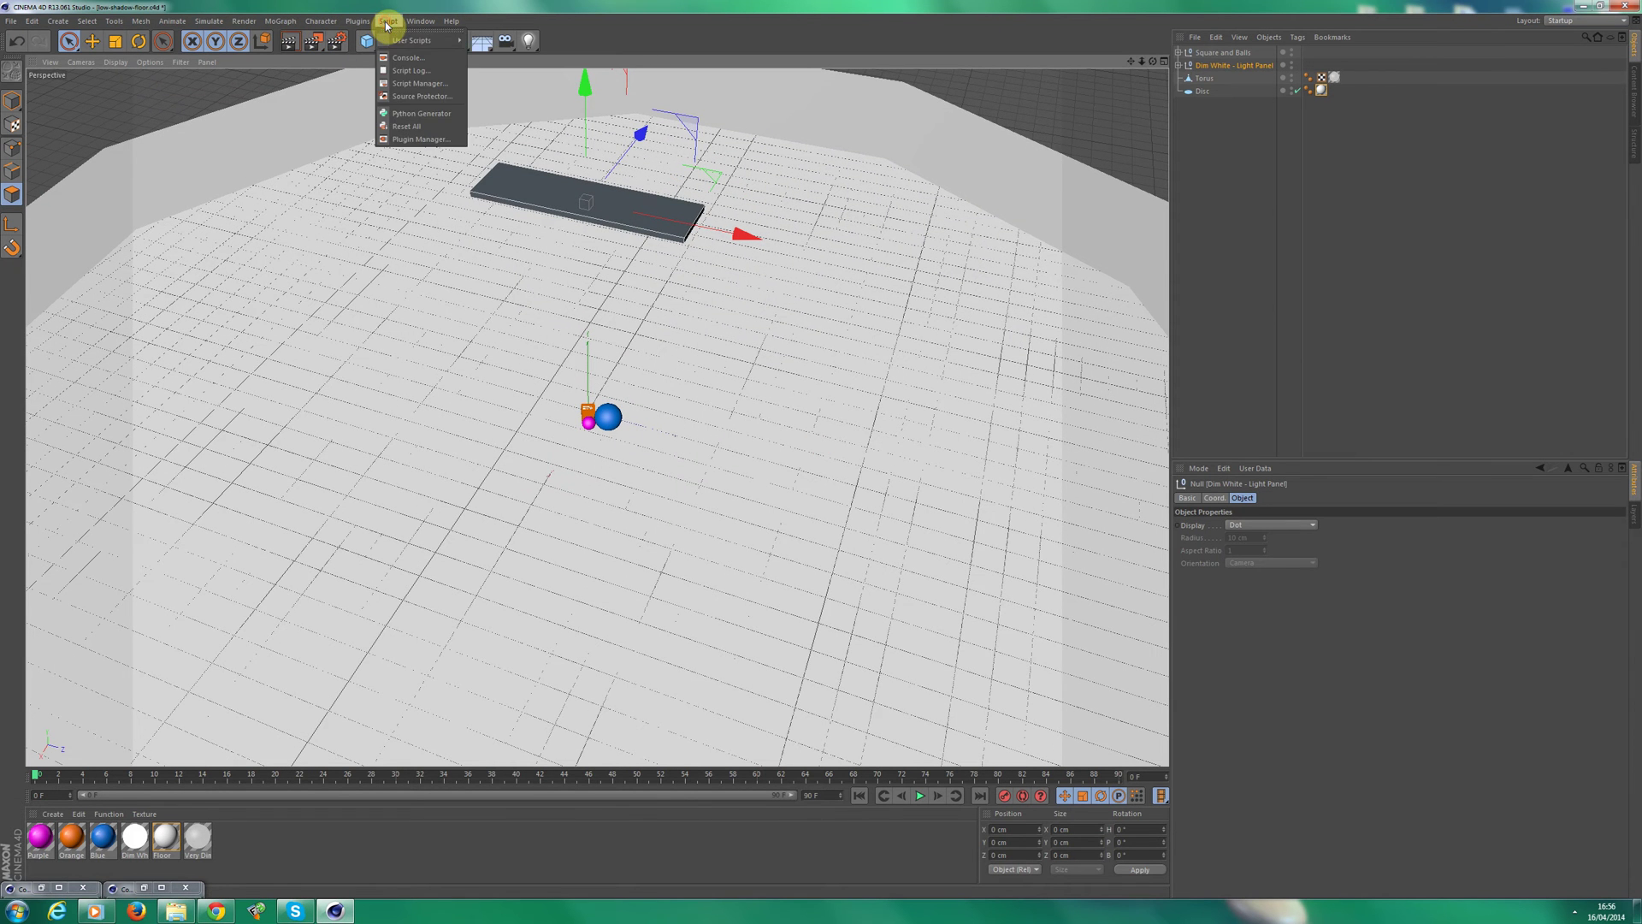
click(305, 863)
click(160, 887)
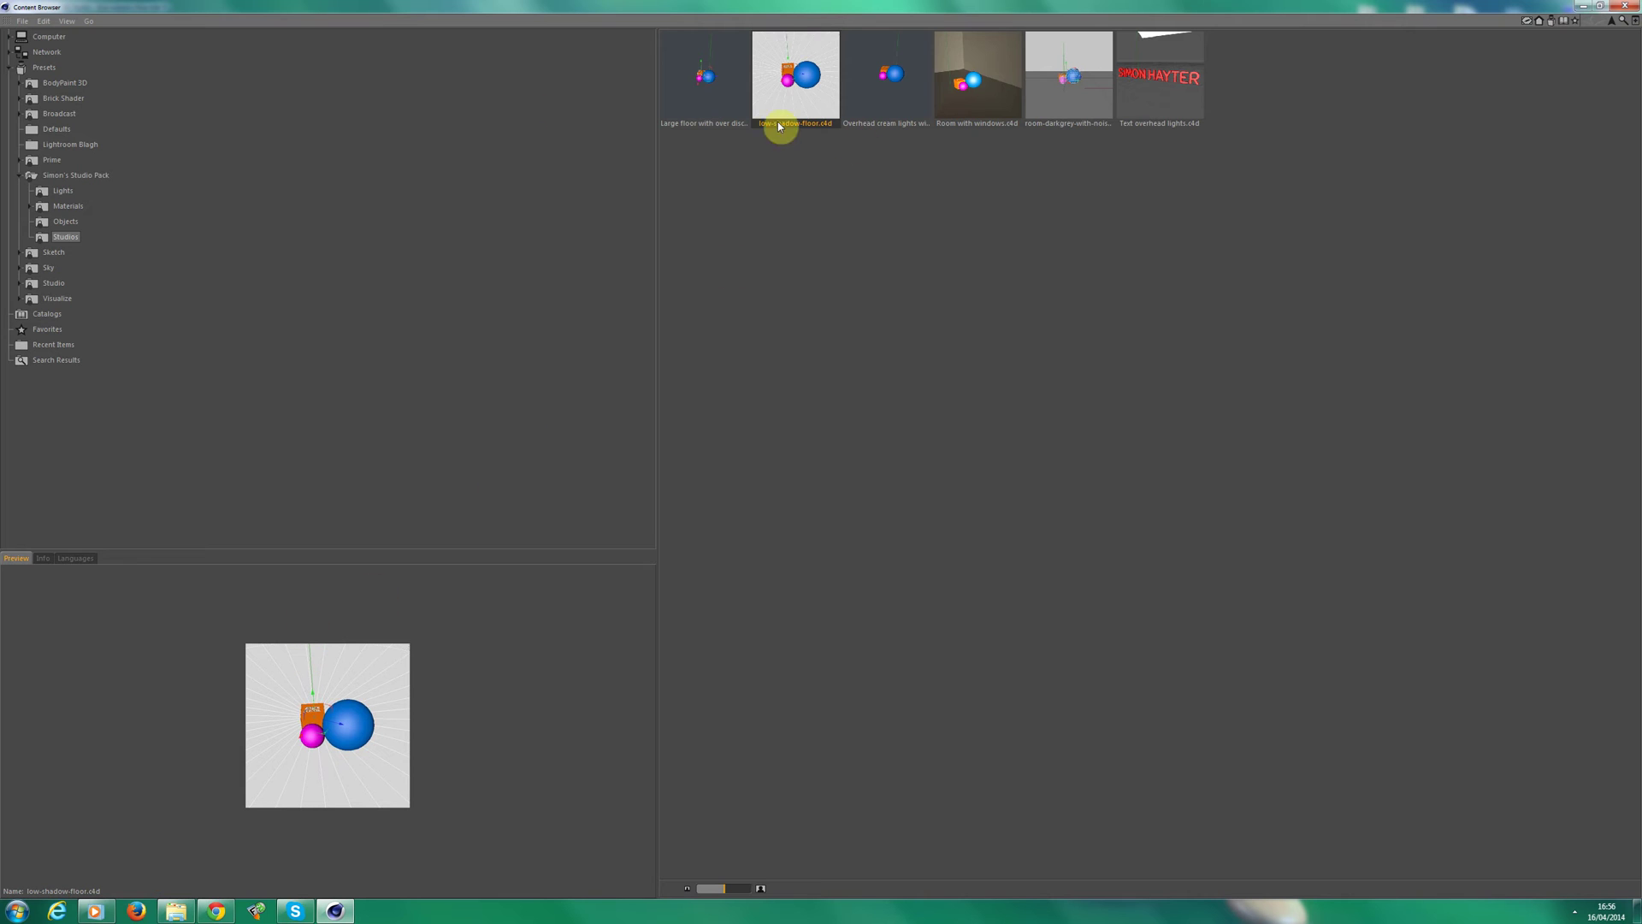
click(63, 191)
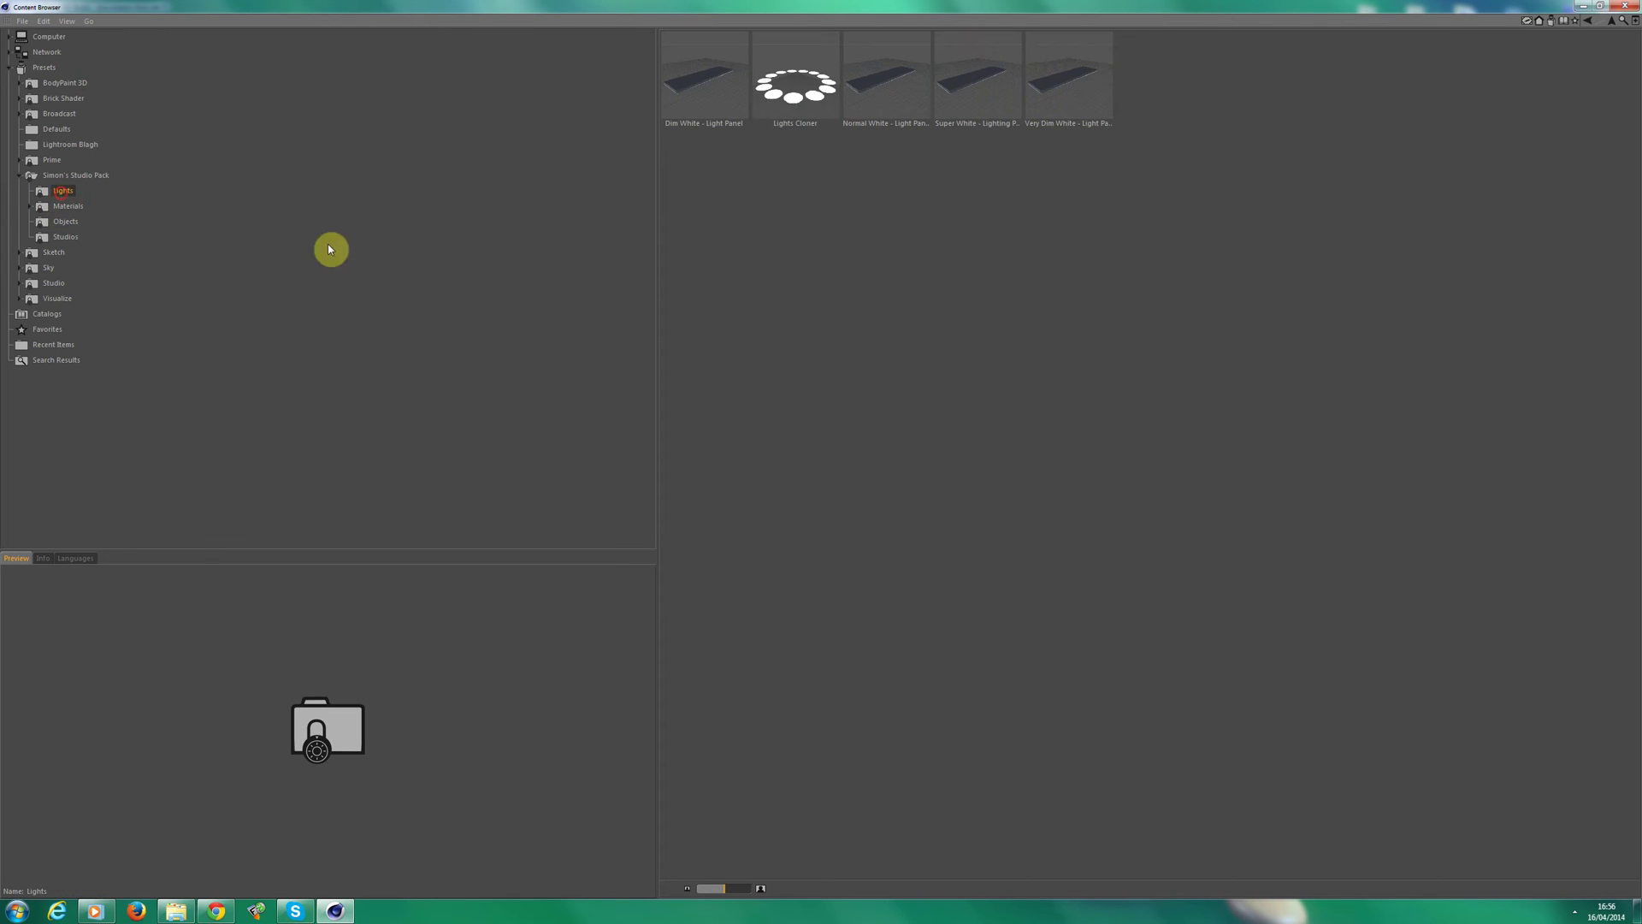
click(713, 83)
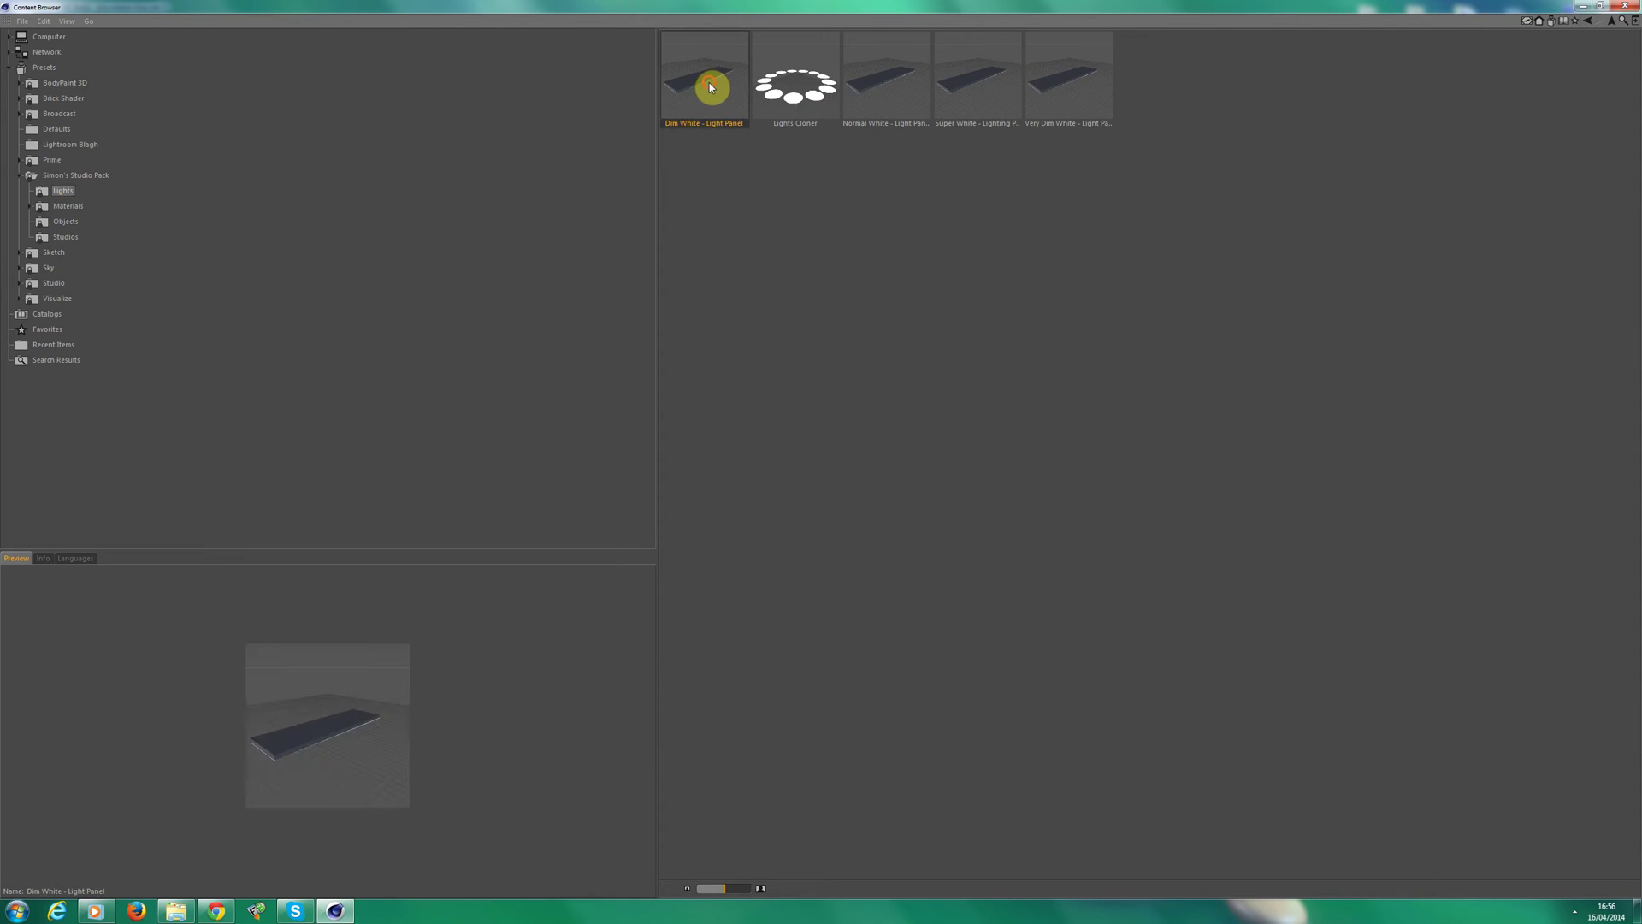
click(1581, 6)
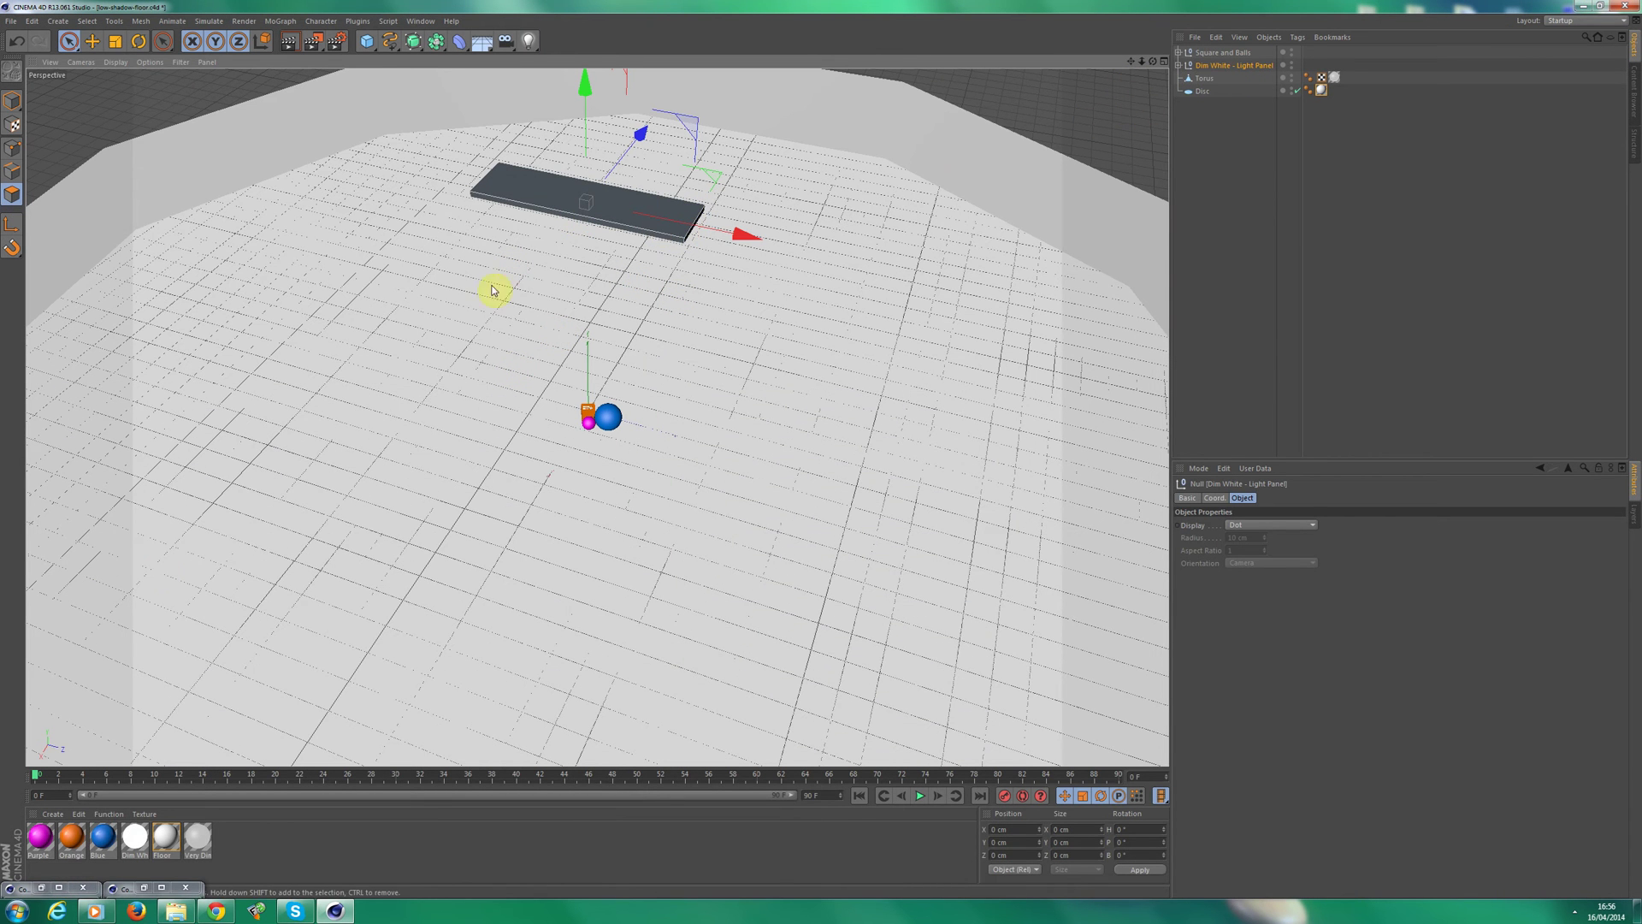
click(162, 888)
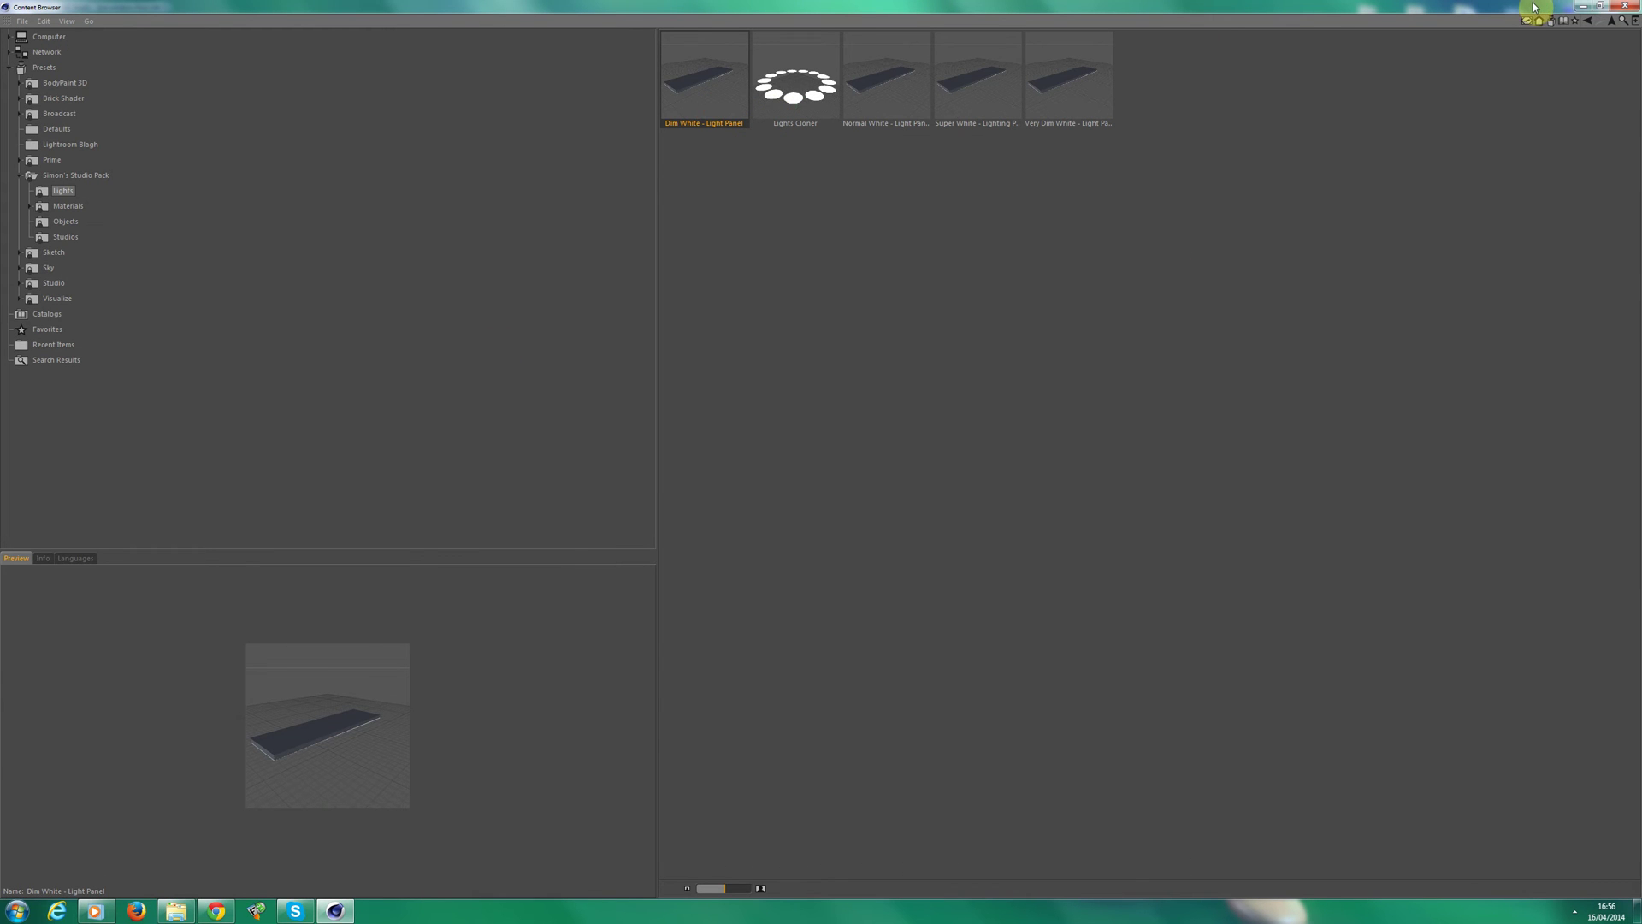
click(1583, 7)
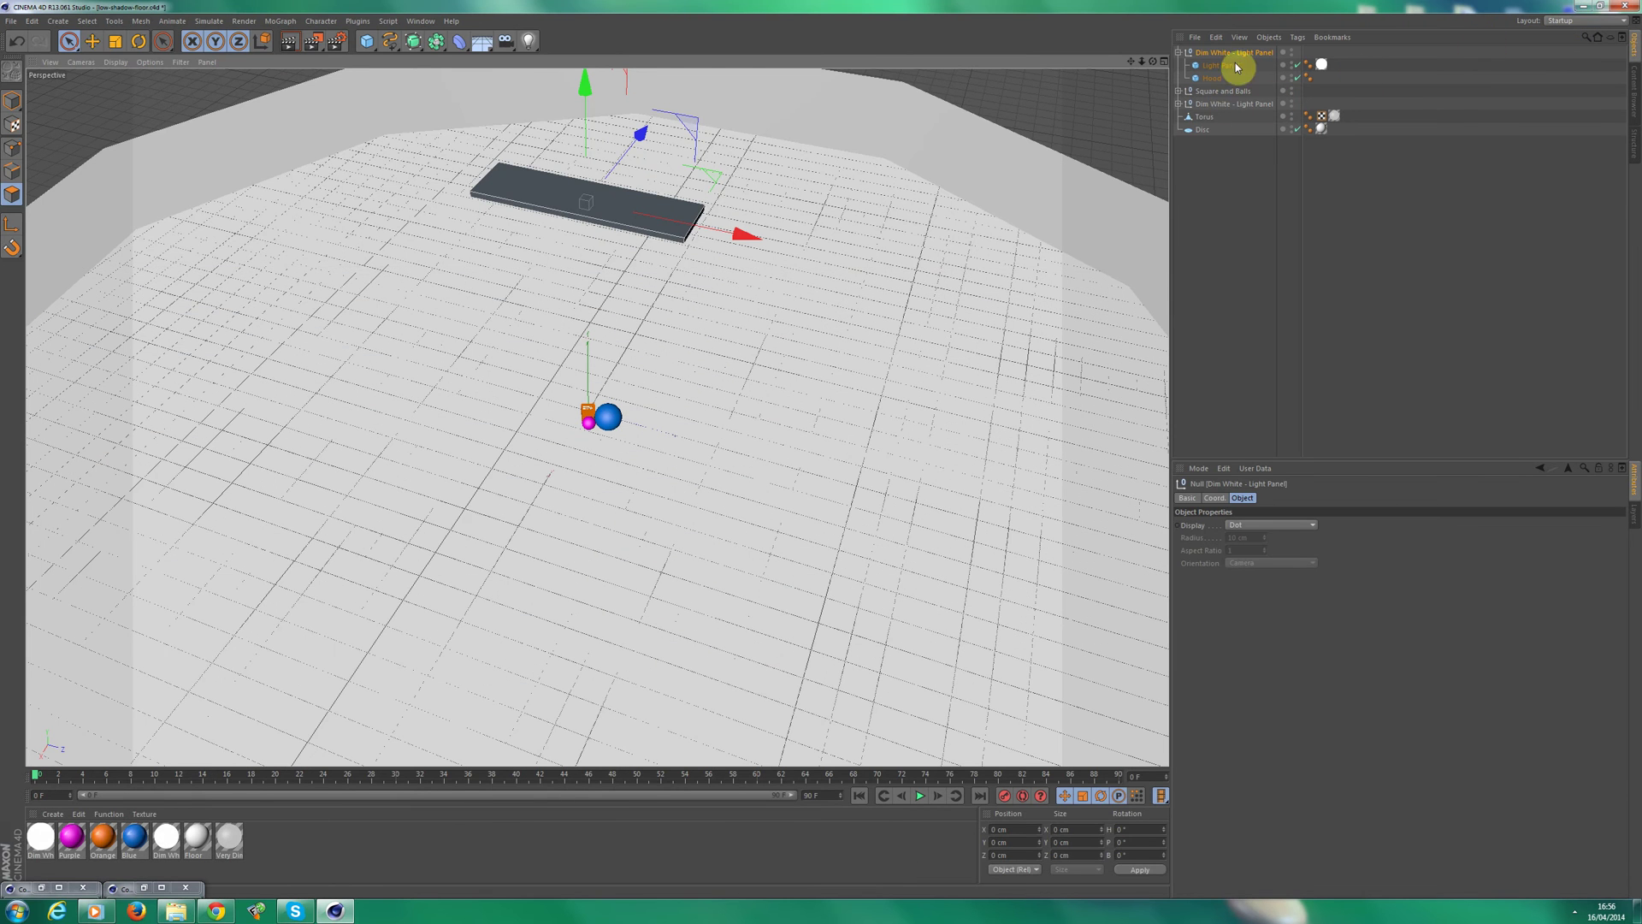
click(1178, 53)
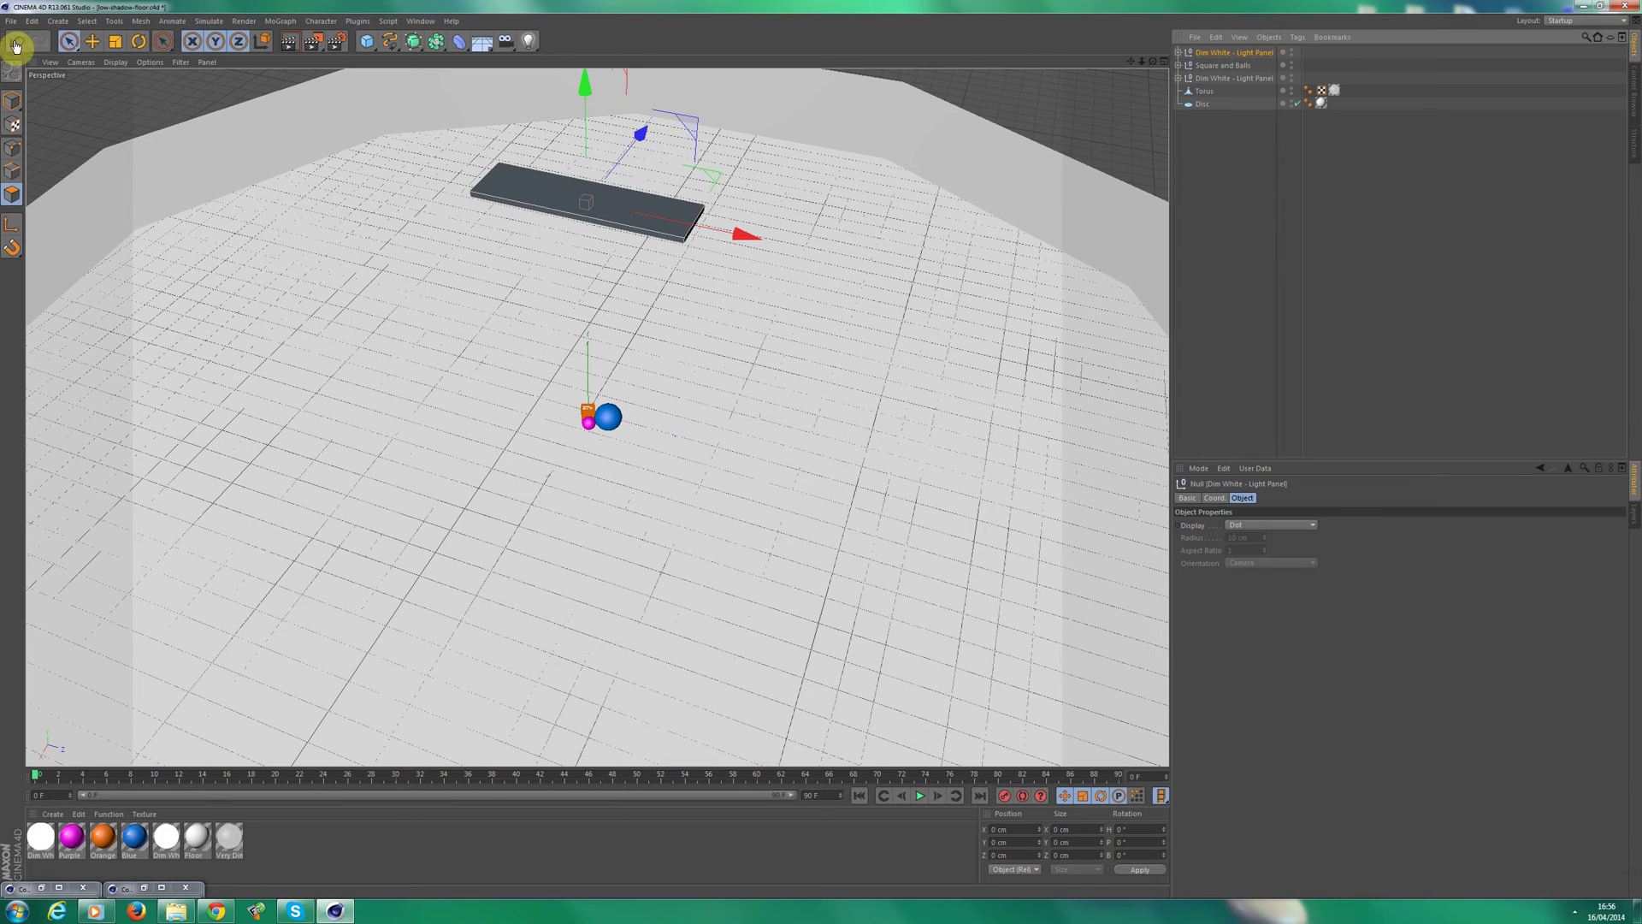
Move the added light panel away from the overhead one, tilt it about its long axis, and place it in front of the balls
click(69, 41)
drag(633, 135, 501, 273)
click(137, 40)
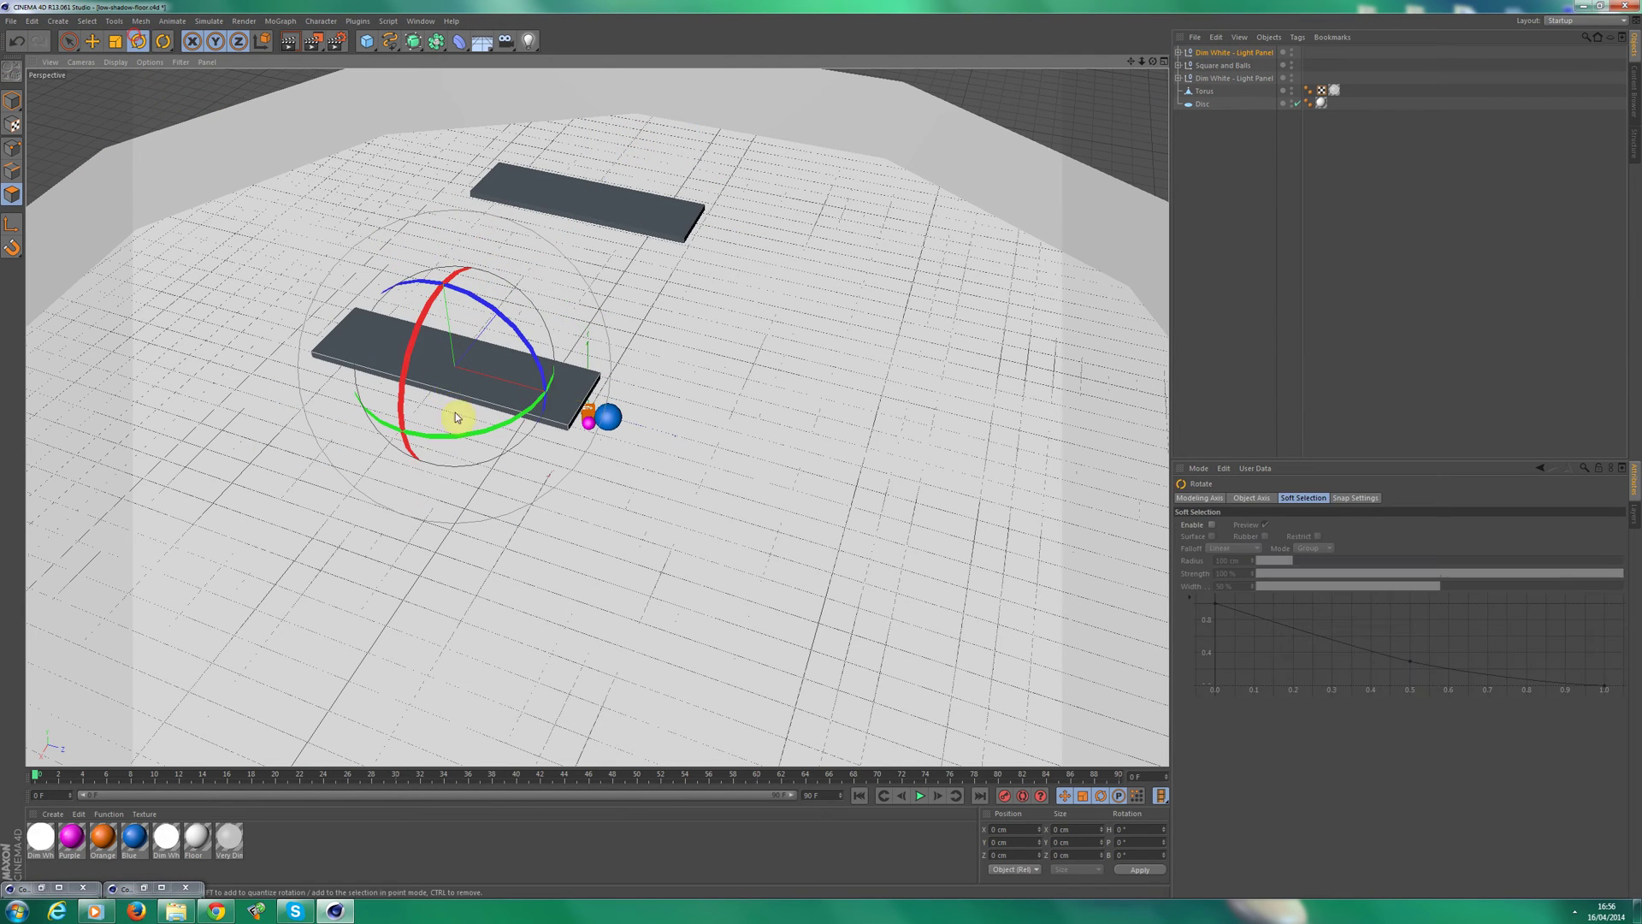
drag(414, 341, 368, 468)
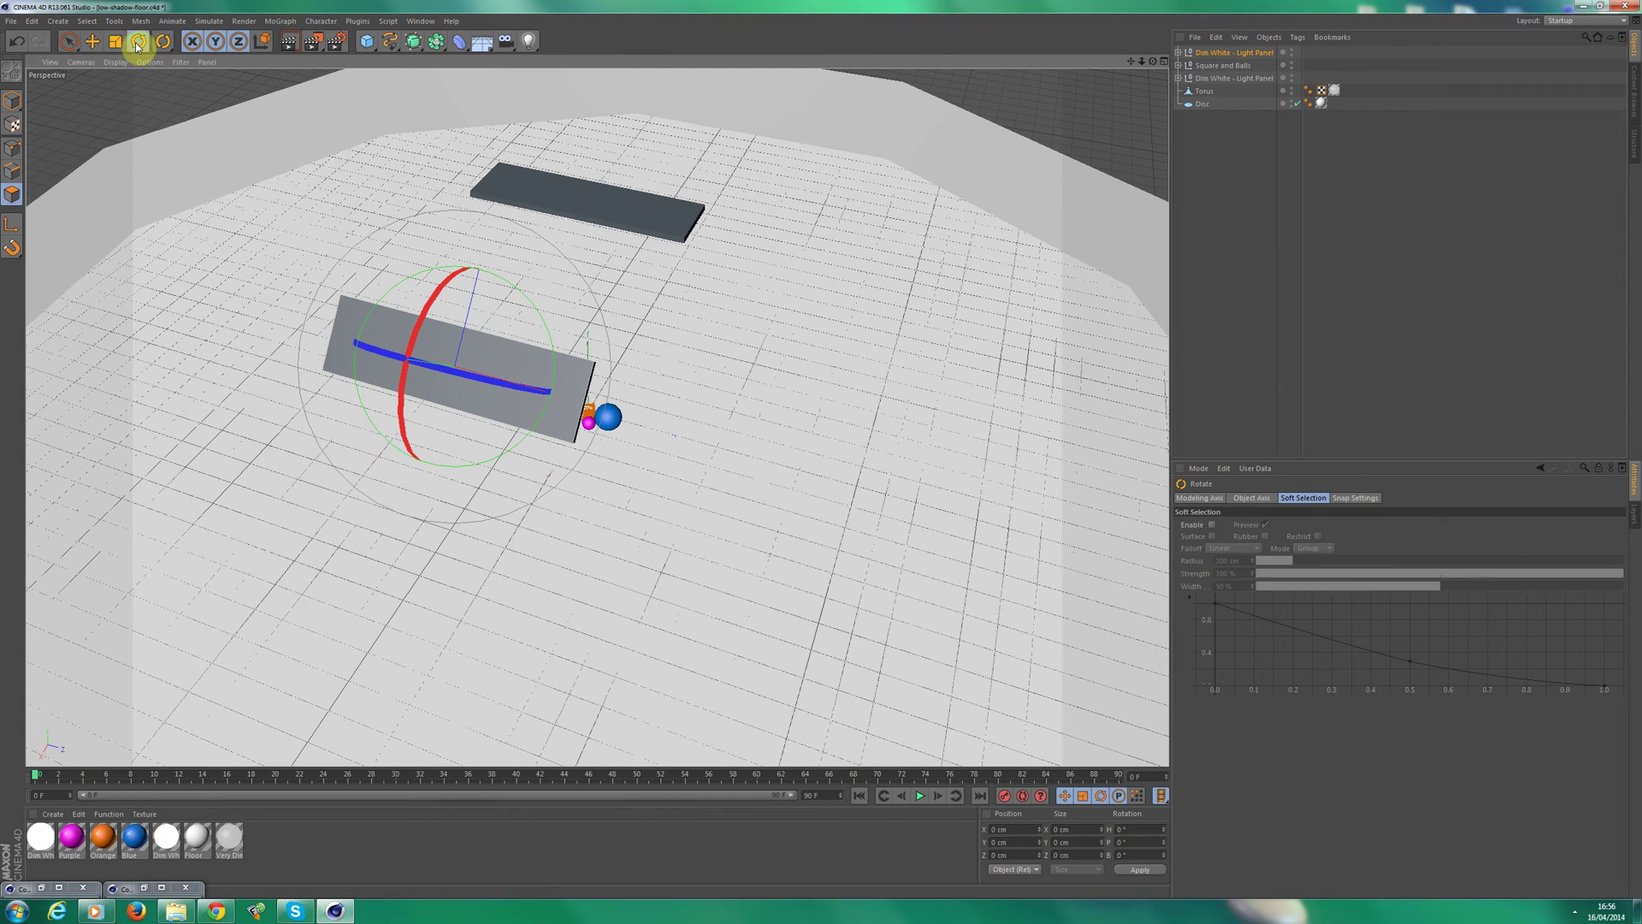
click(69, 41)
drag(581, 402, 749, 466)
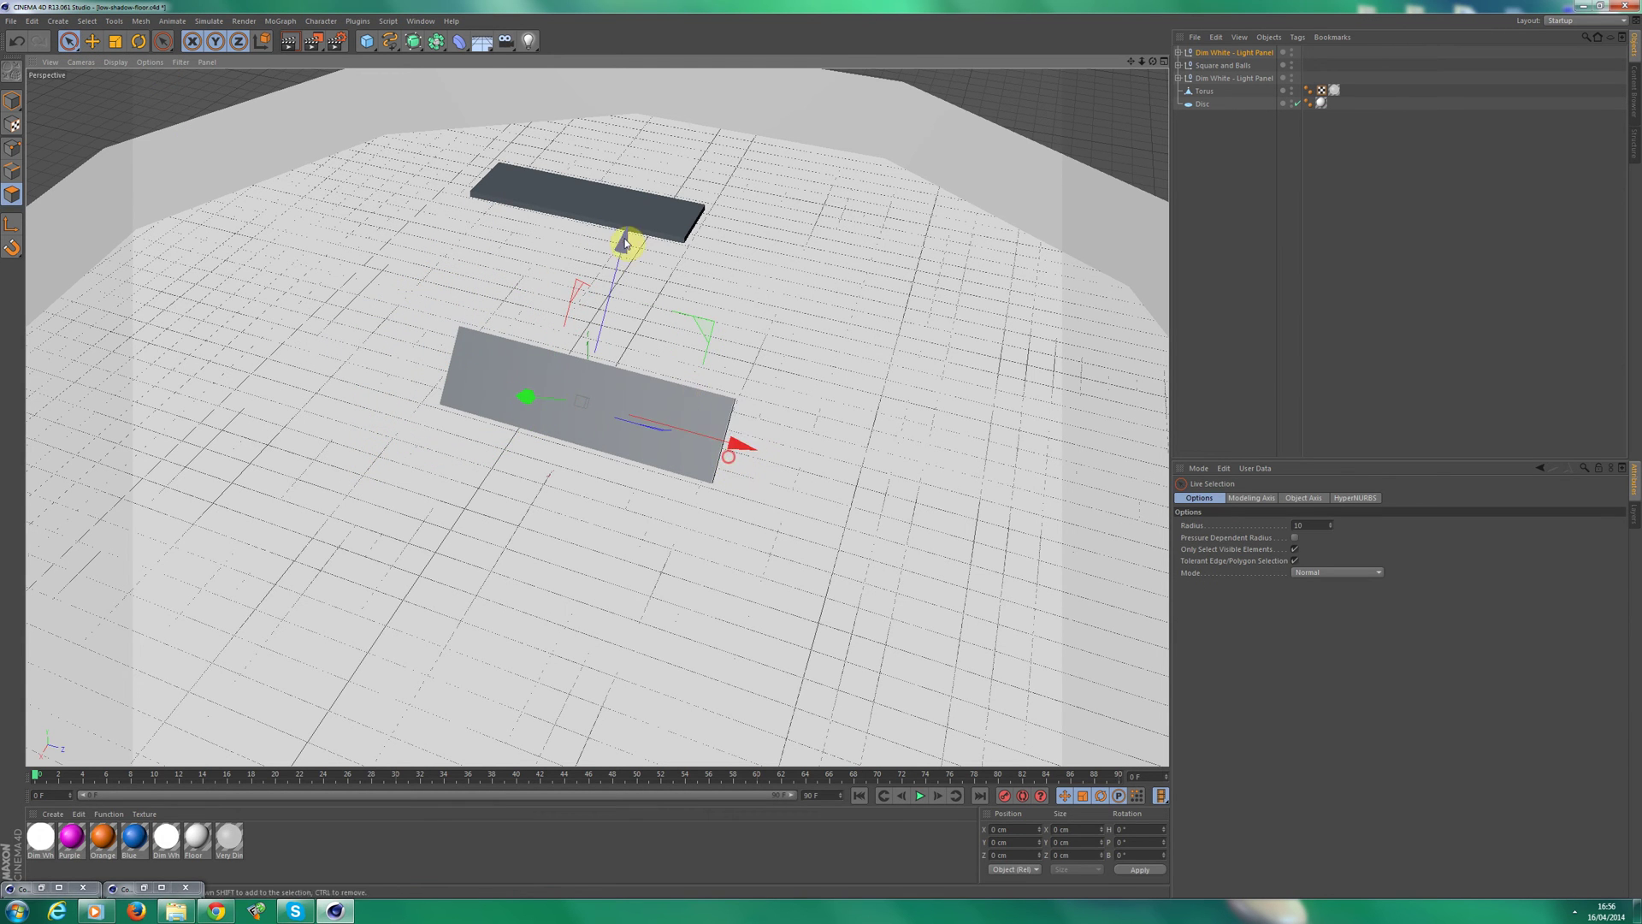
drag(624, 243, 557, 332)
alt+right_drag(534, 462, 632, 448)
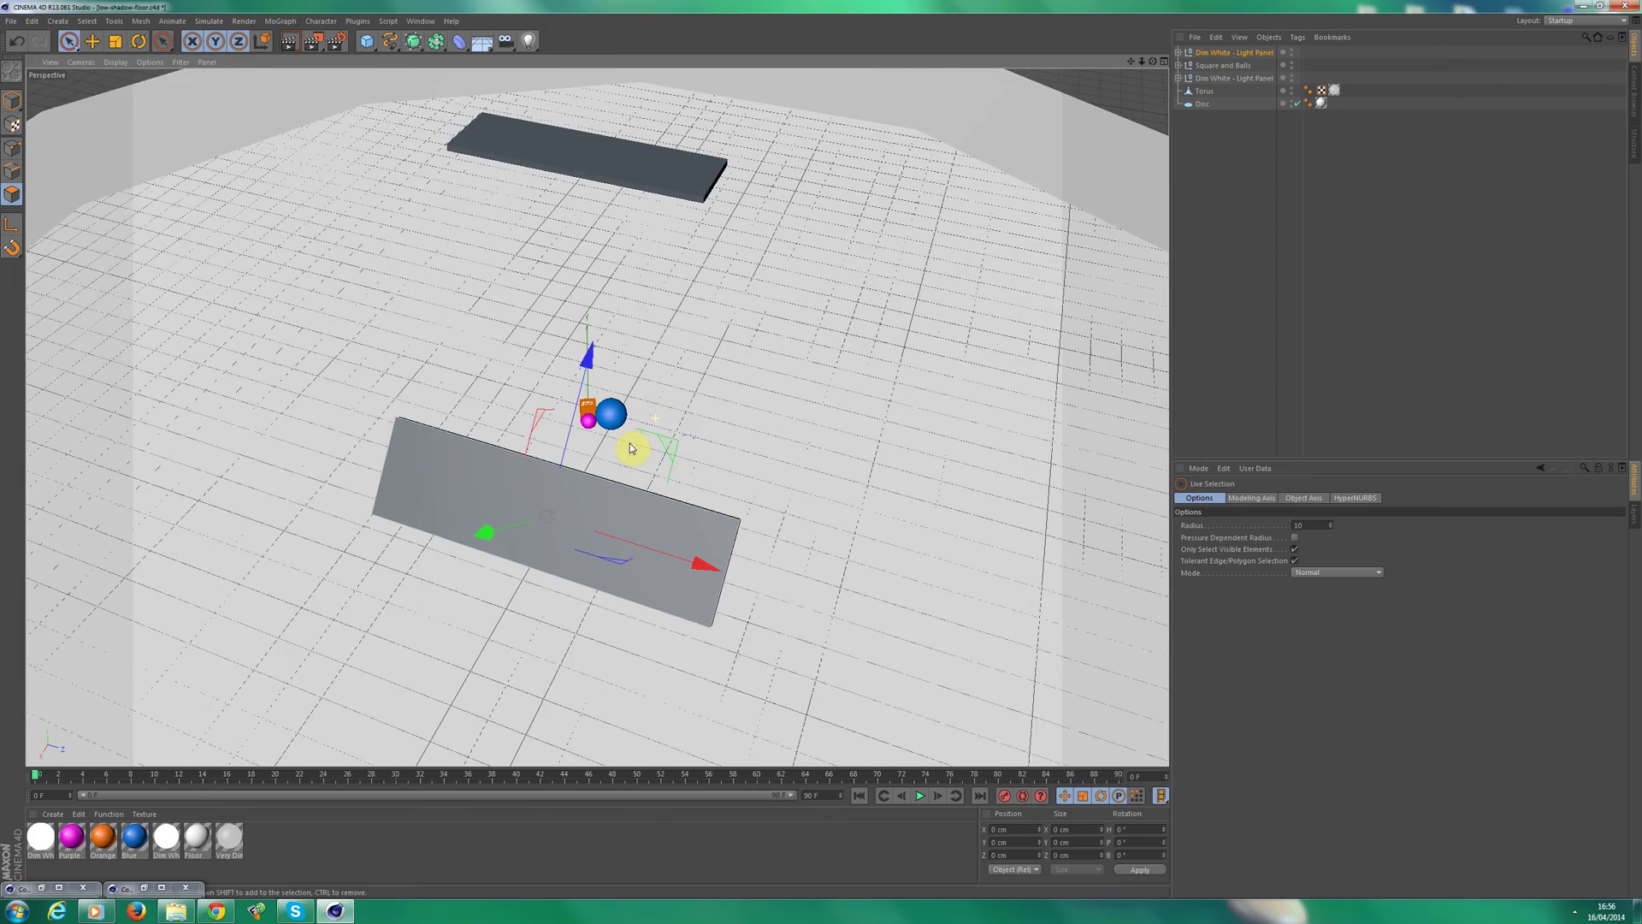
Render a close-up of the cube and balls lit by both light panels in the viewport
scroll(565, 476, up, 4)
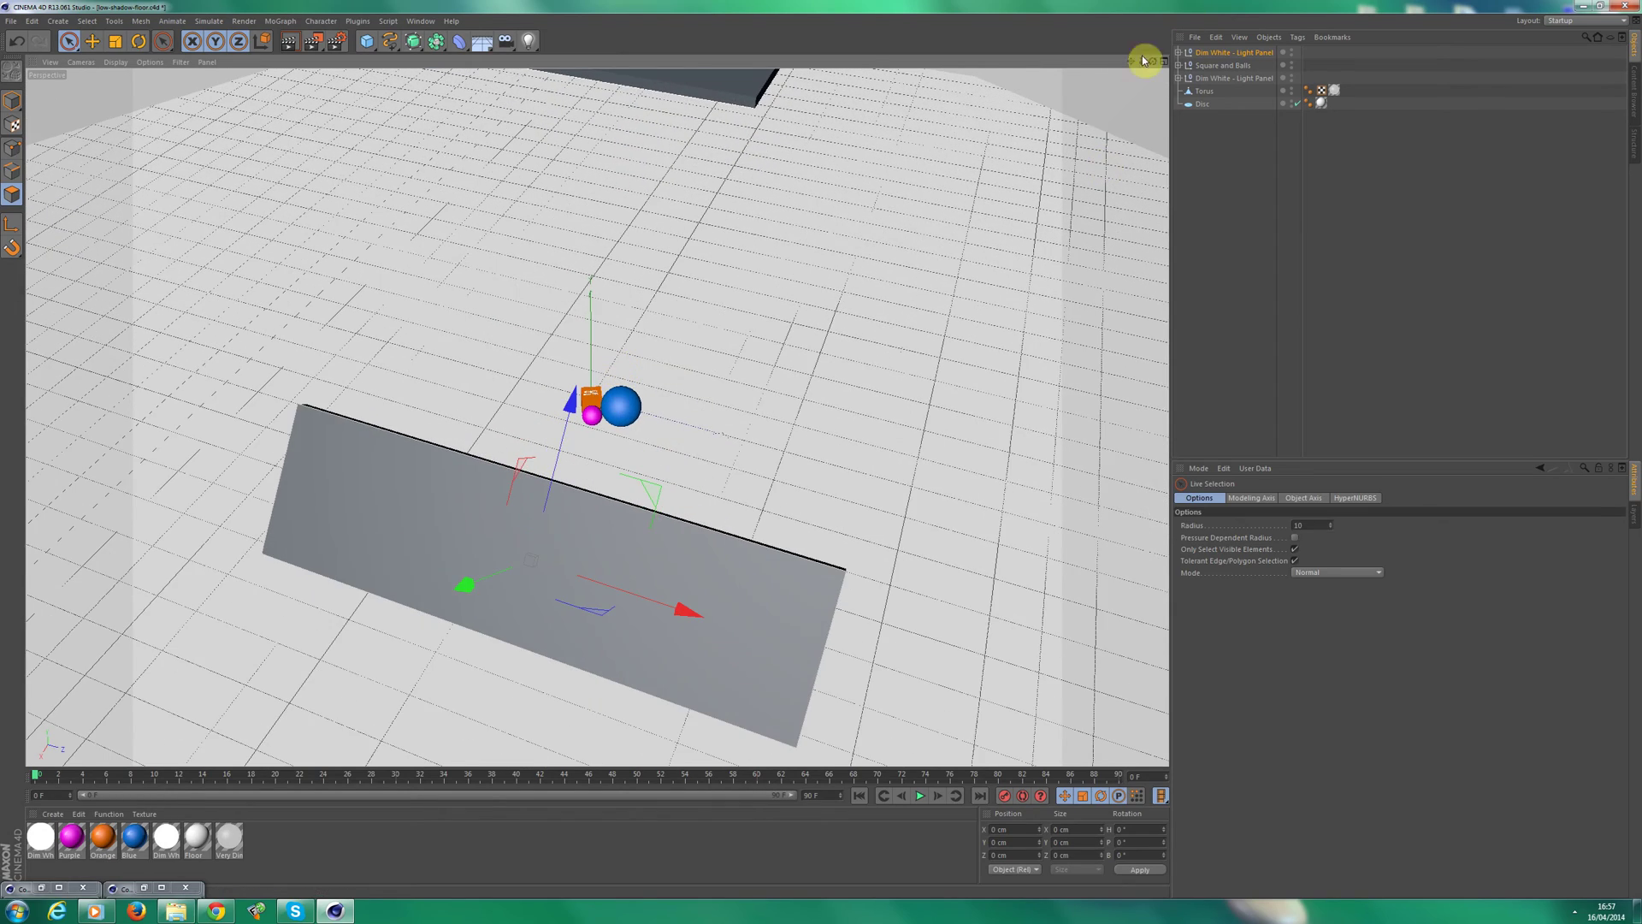
drag(1141, 61, 1044, 121)
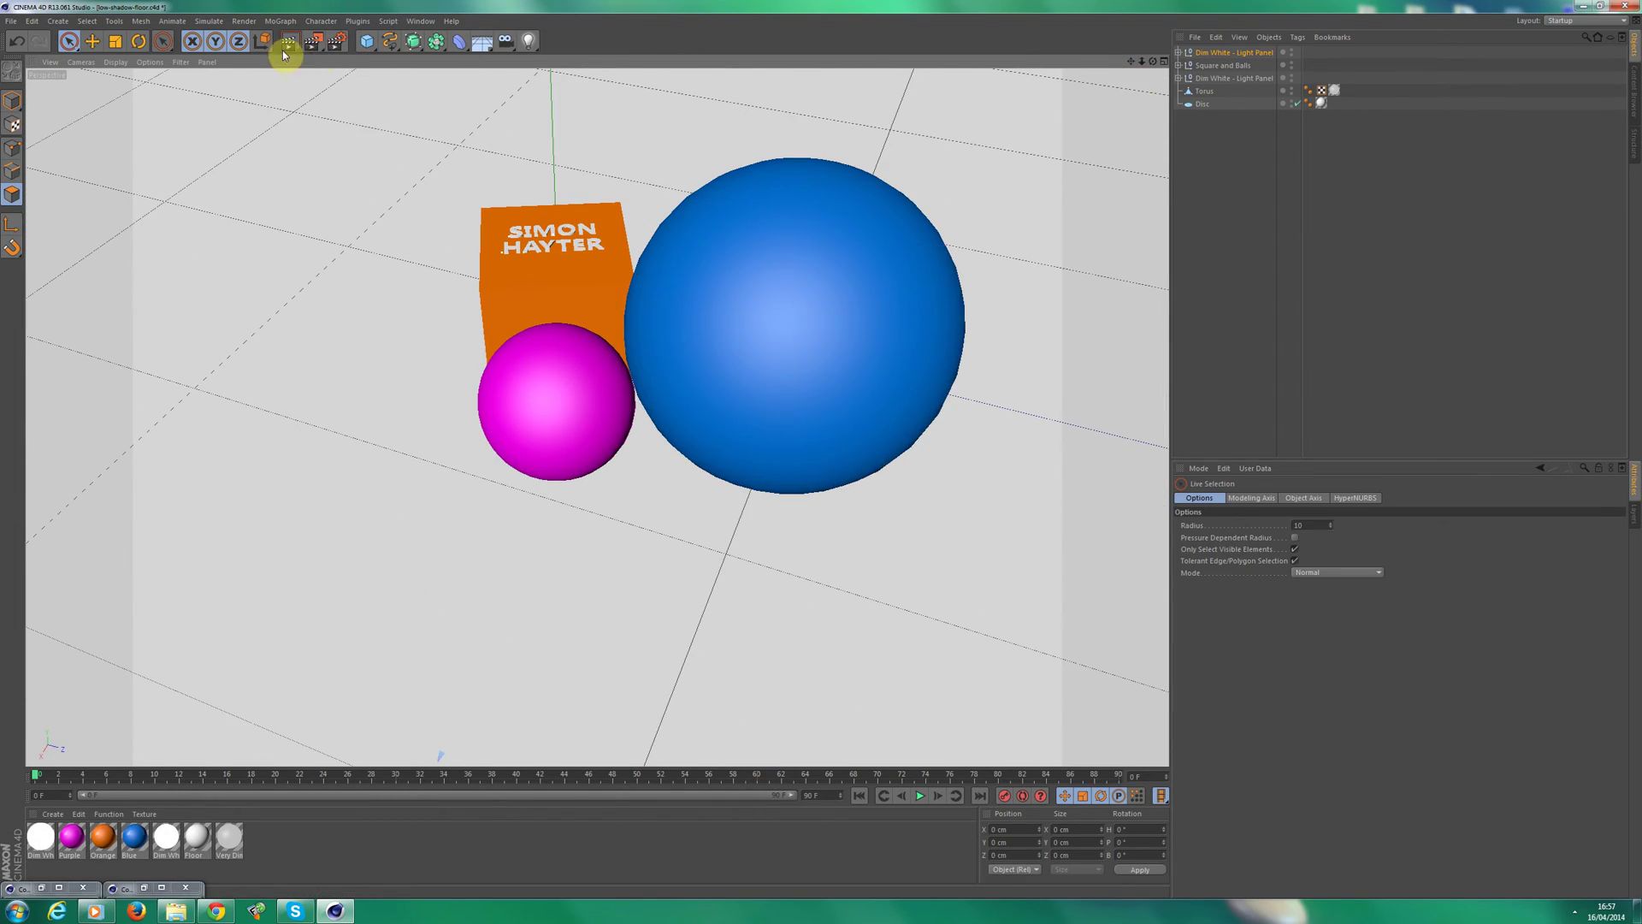
click(310, 43)
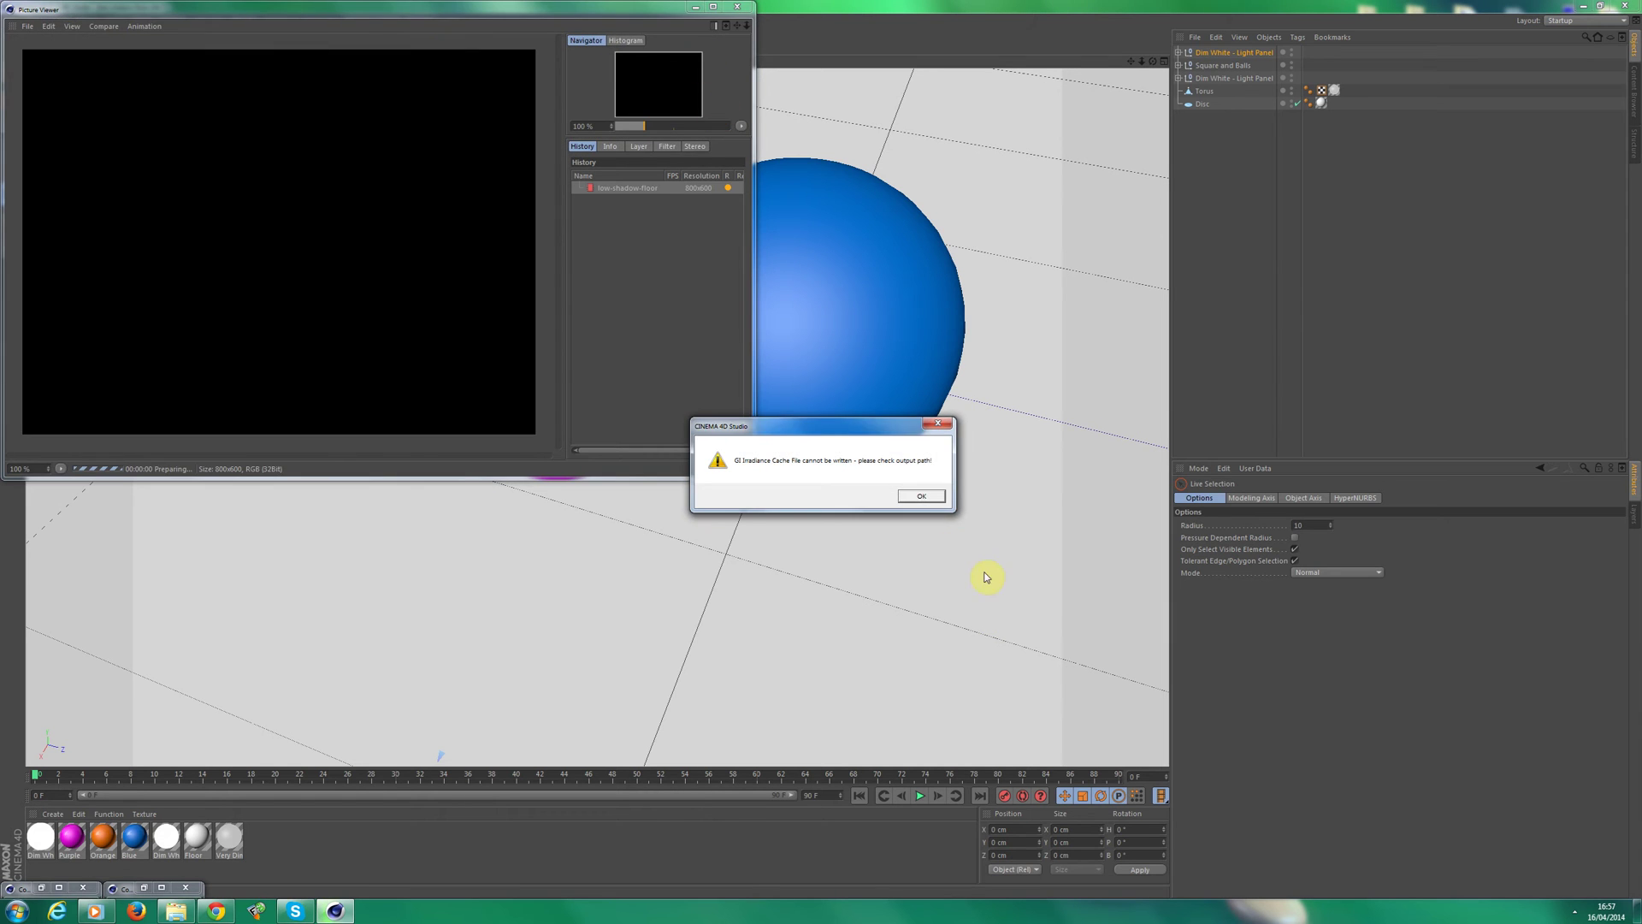
click(919, 494)
click(770, 26)
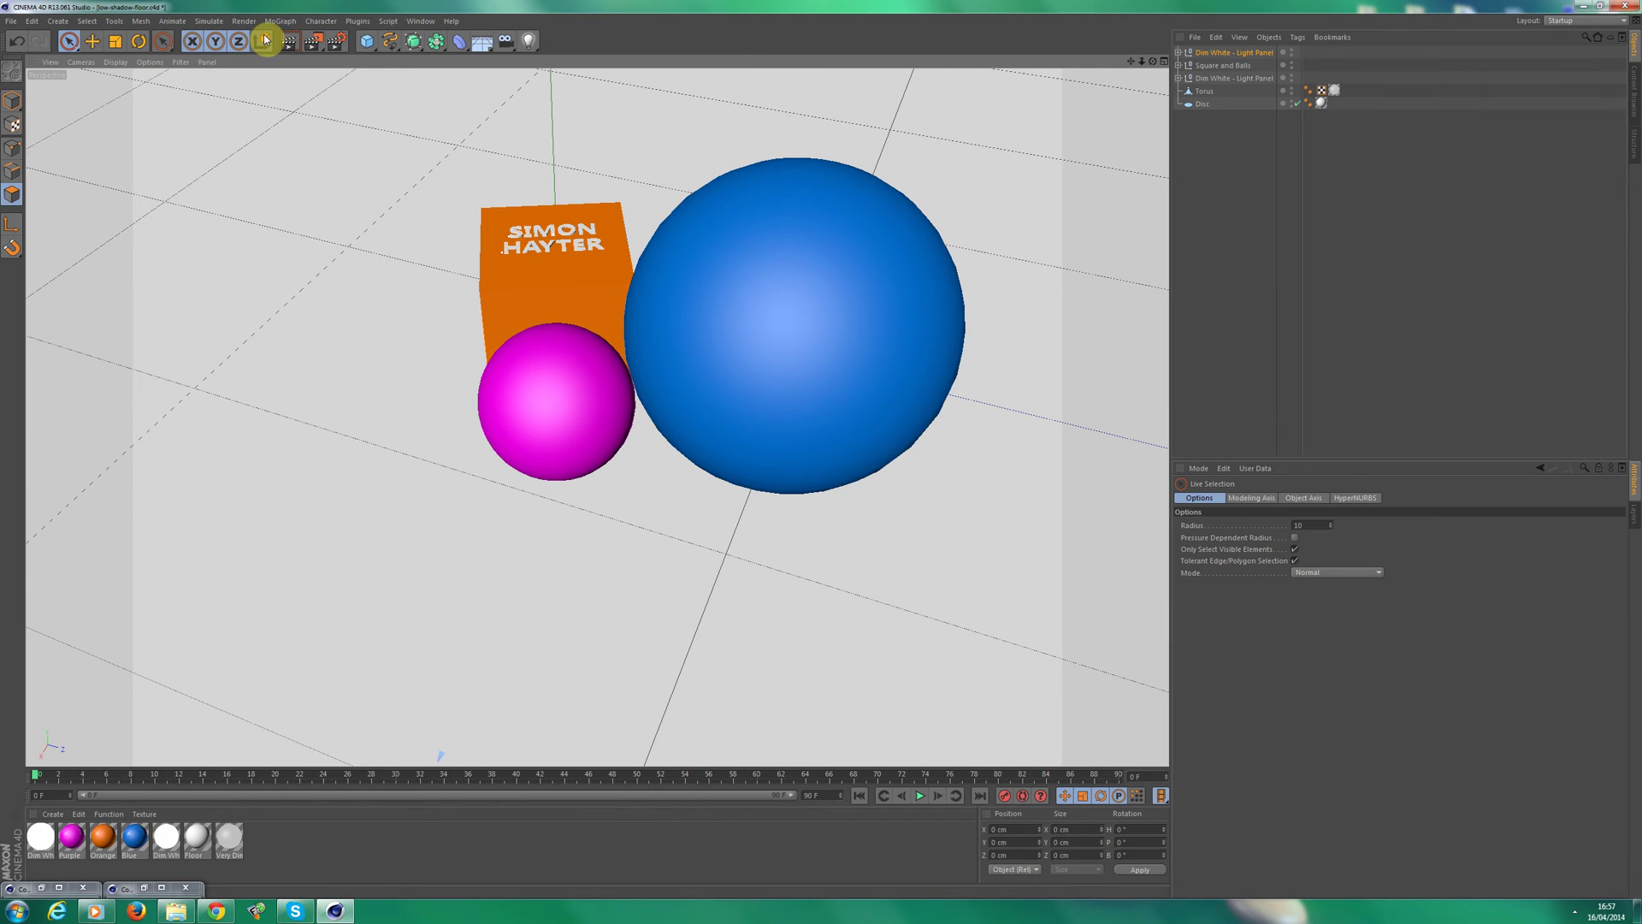
key(ctrl+r)
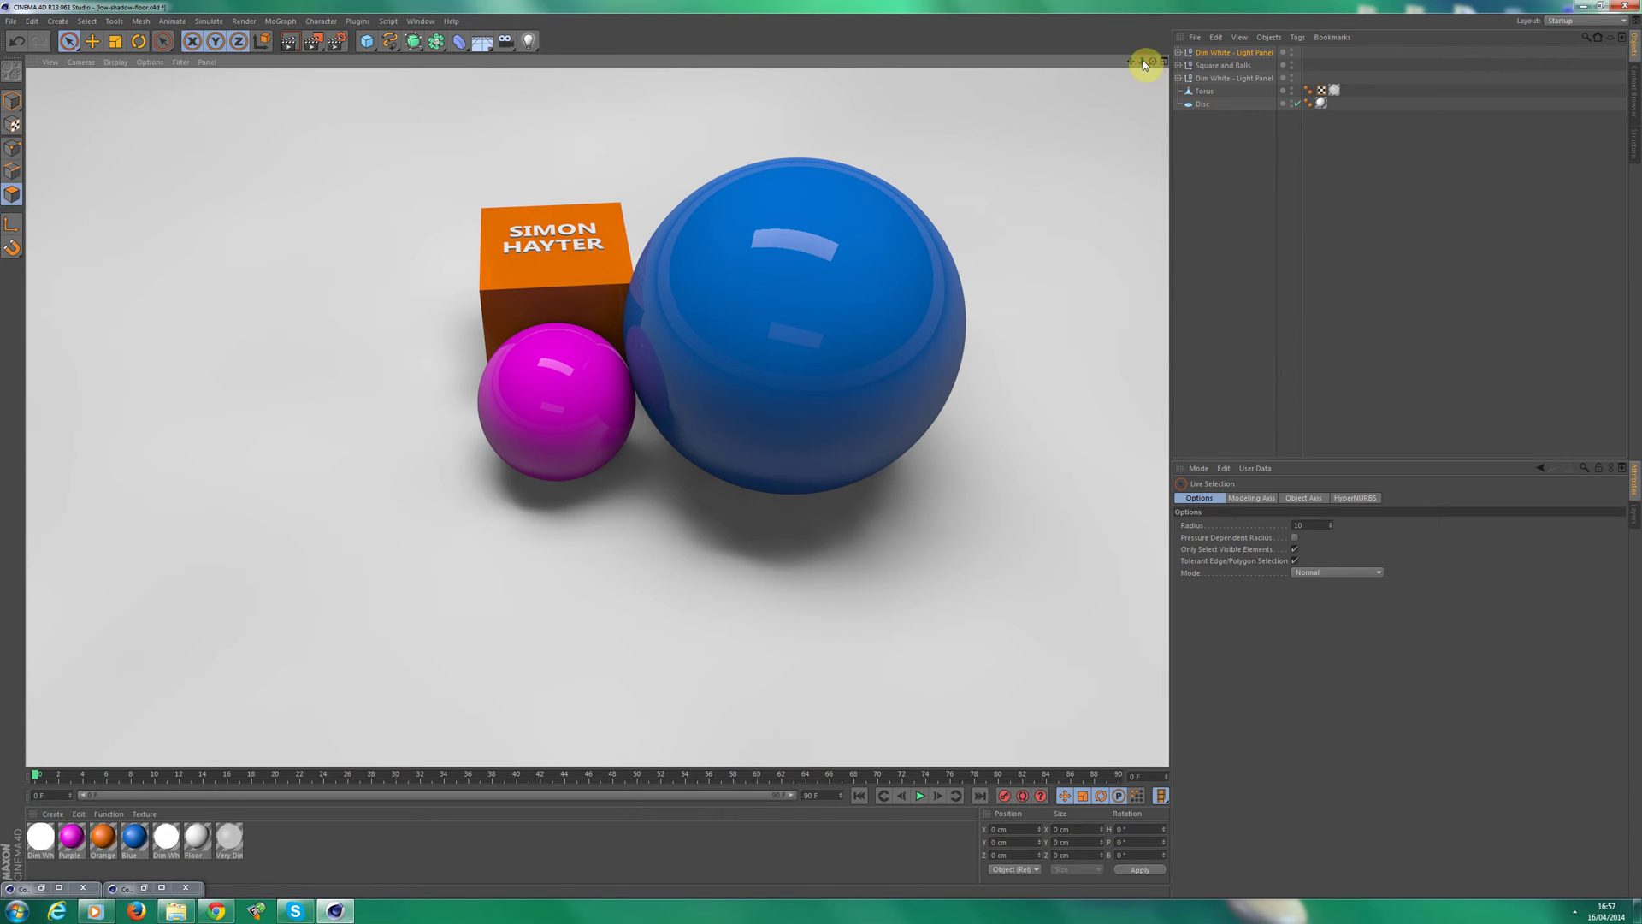
Move the added light panel higher and further out from the cube and balls
drag(1144, 63, 941, 63)
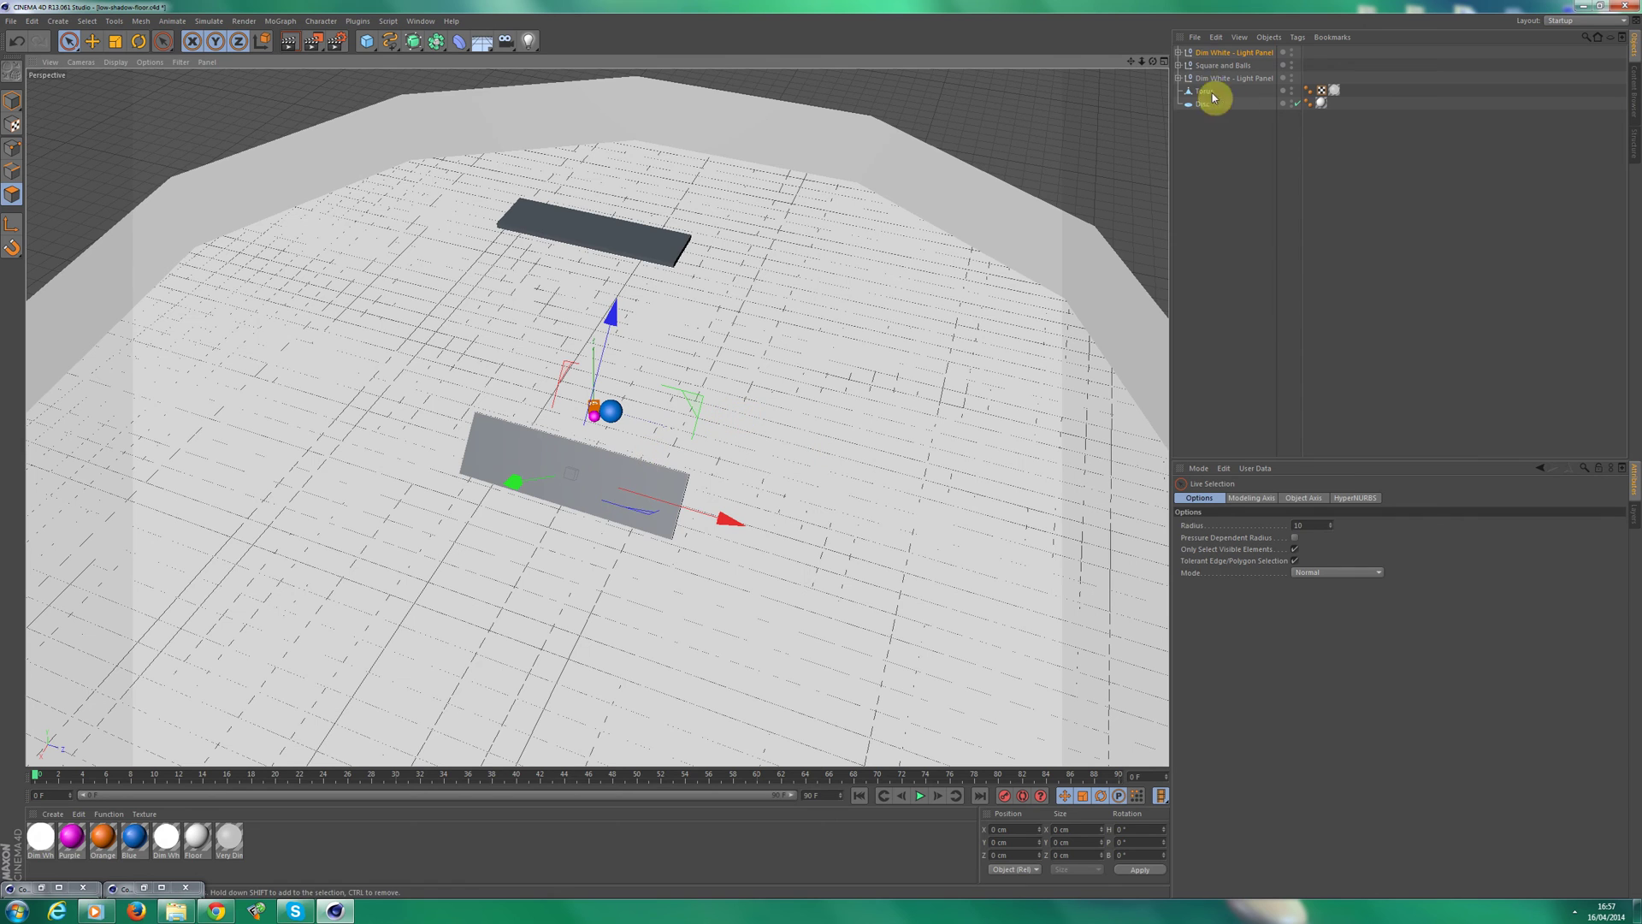
drag(1152, 61, 997, 27)
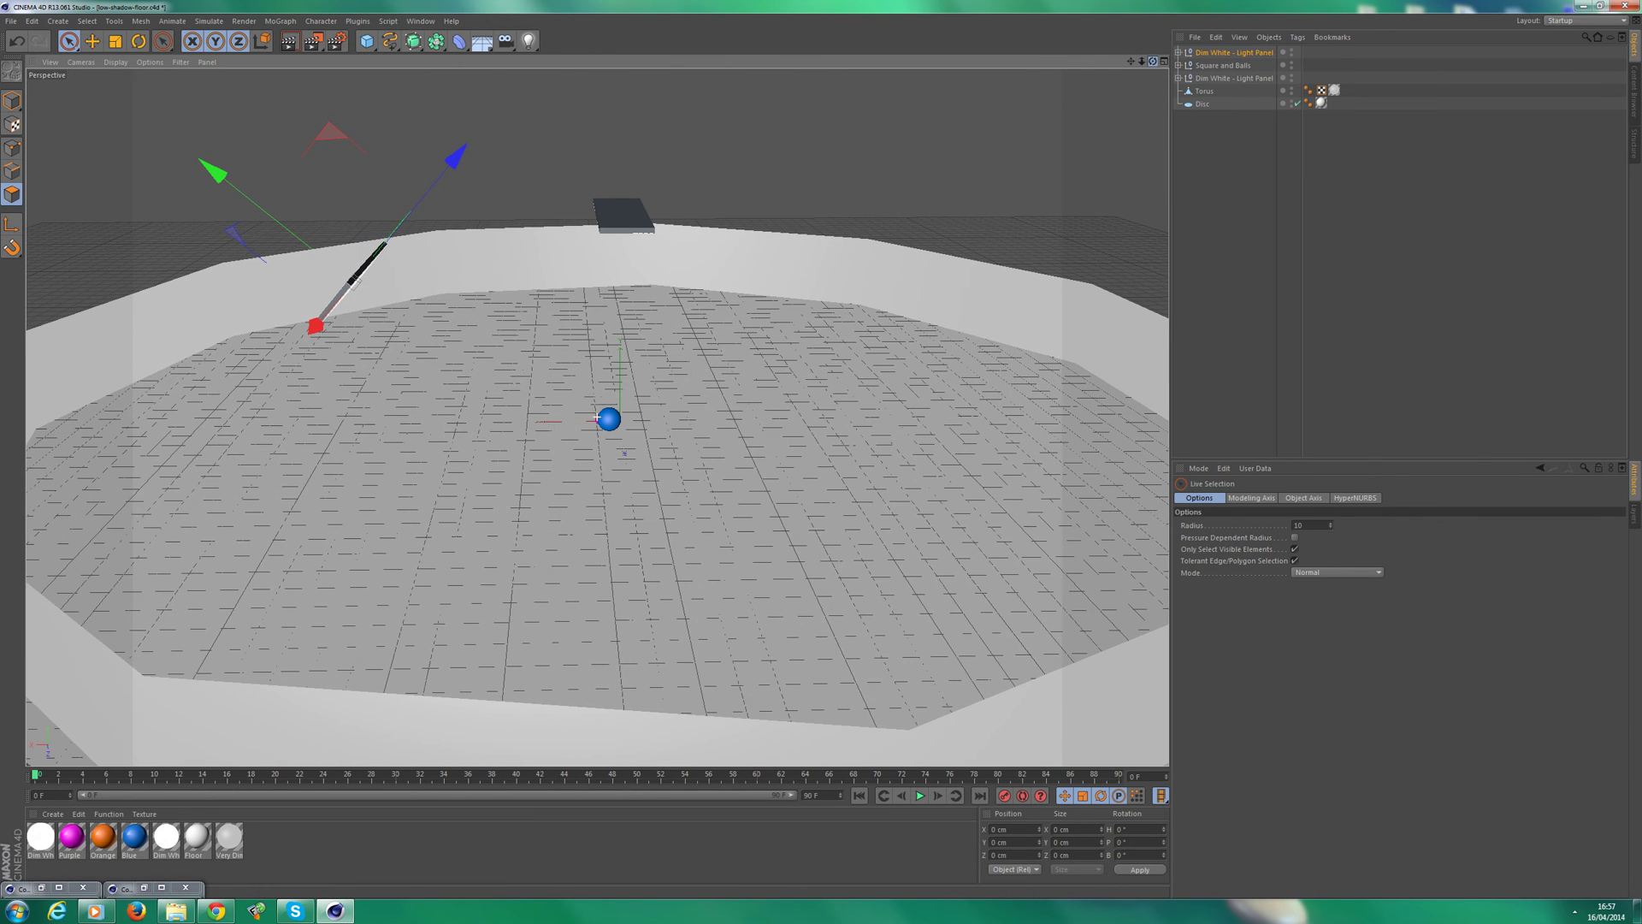
drag(239, 175, 143, 117)
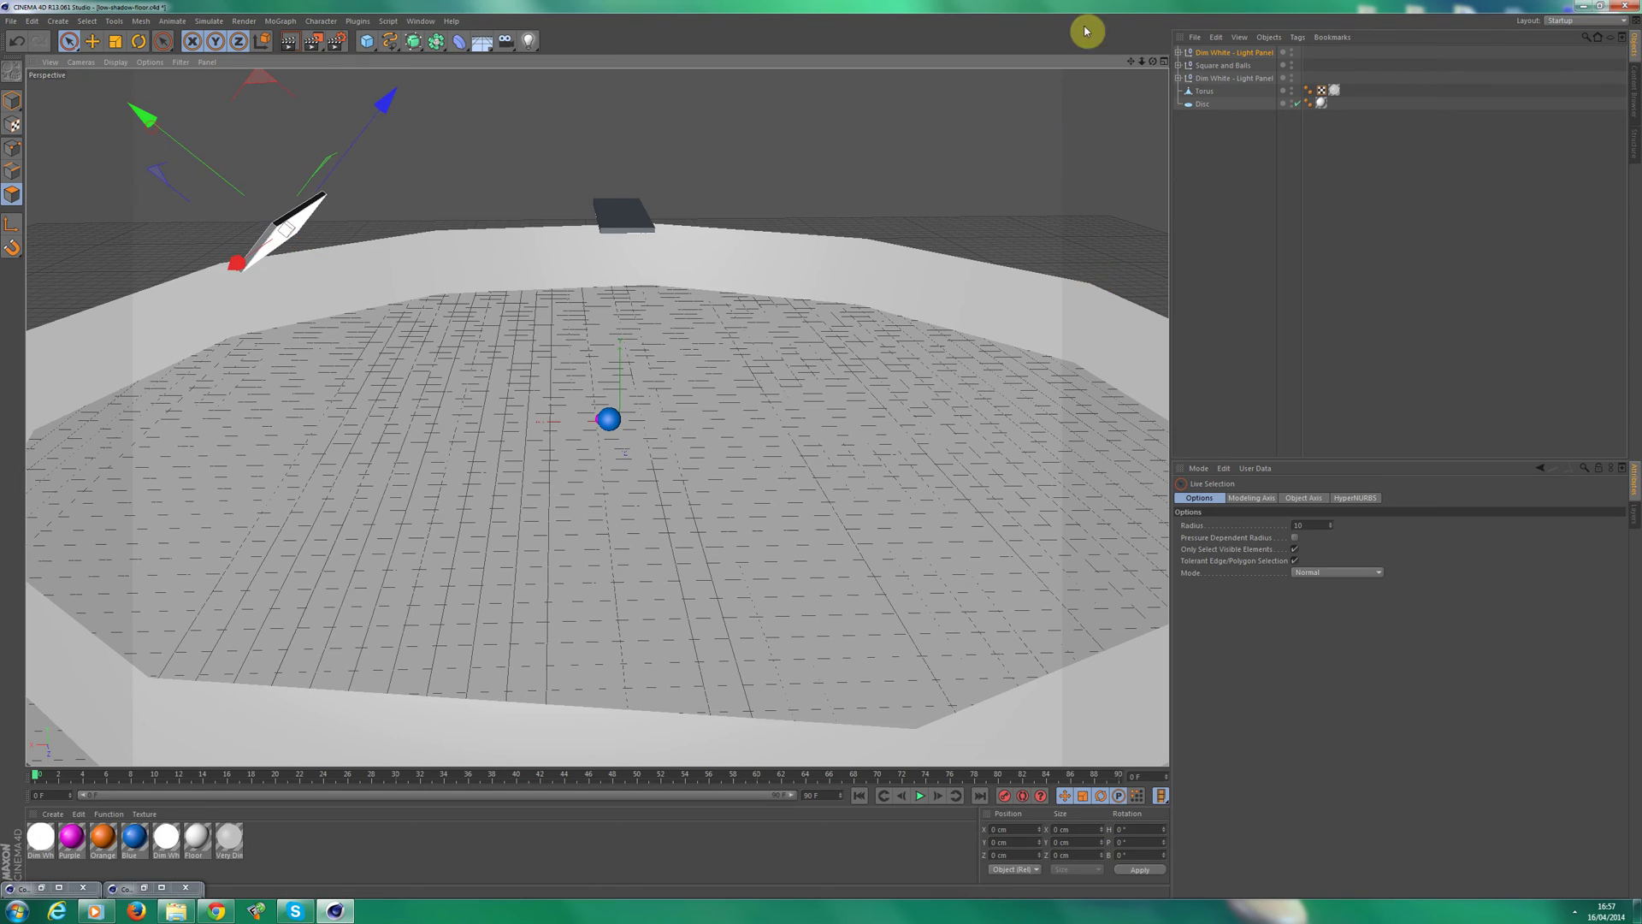
mouse_move(1152, 61)
mouse_down()
mouse_move(1306, 147)
mouse_move(1110, 128)
mouse_move(1151, 60)
mouse_up()
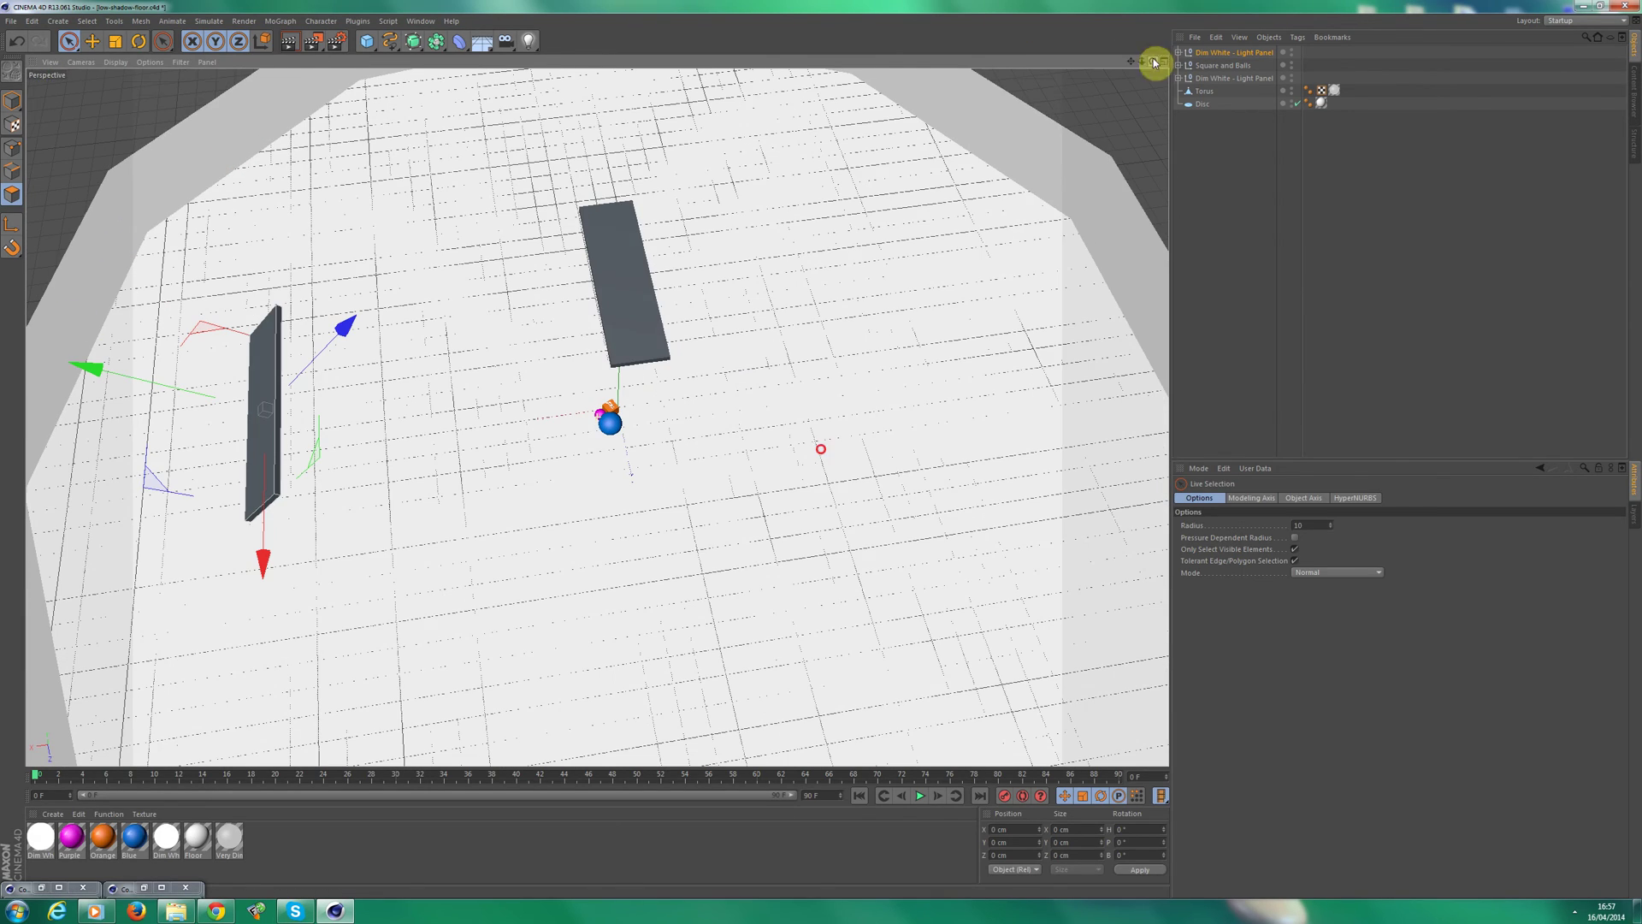
click(322, 22)
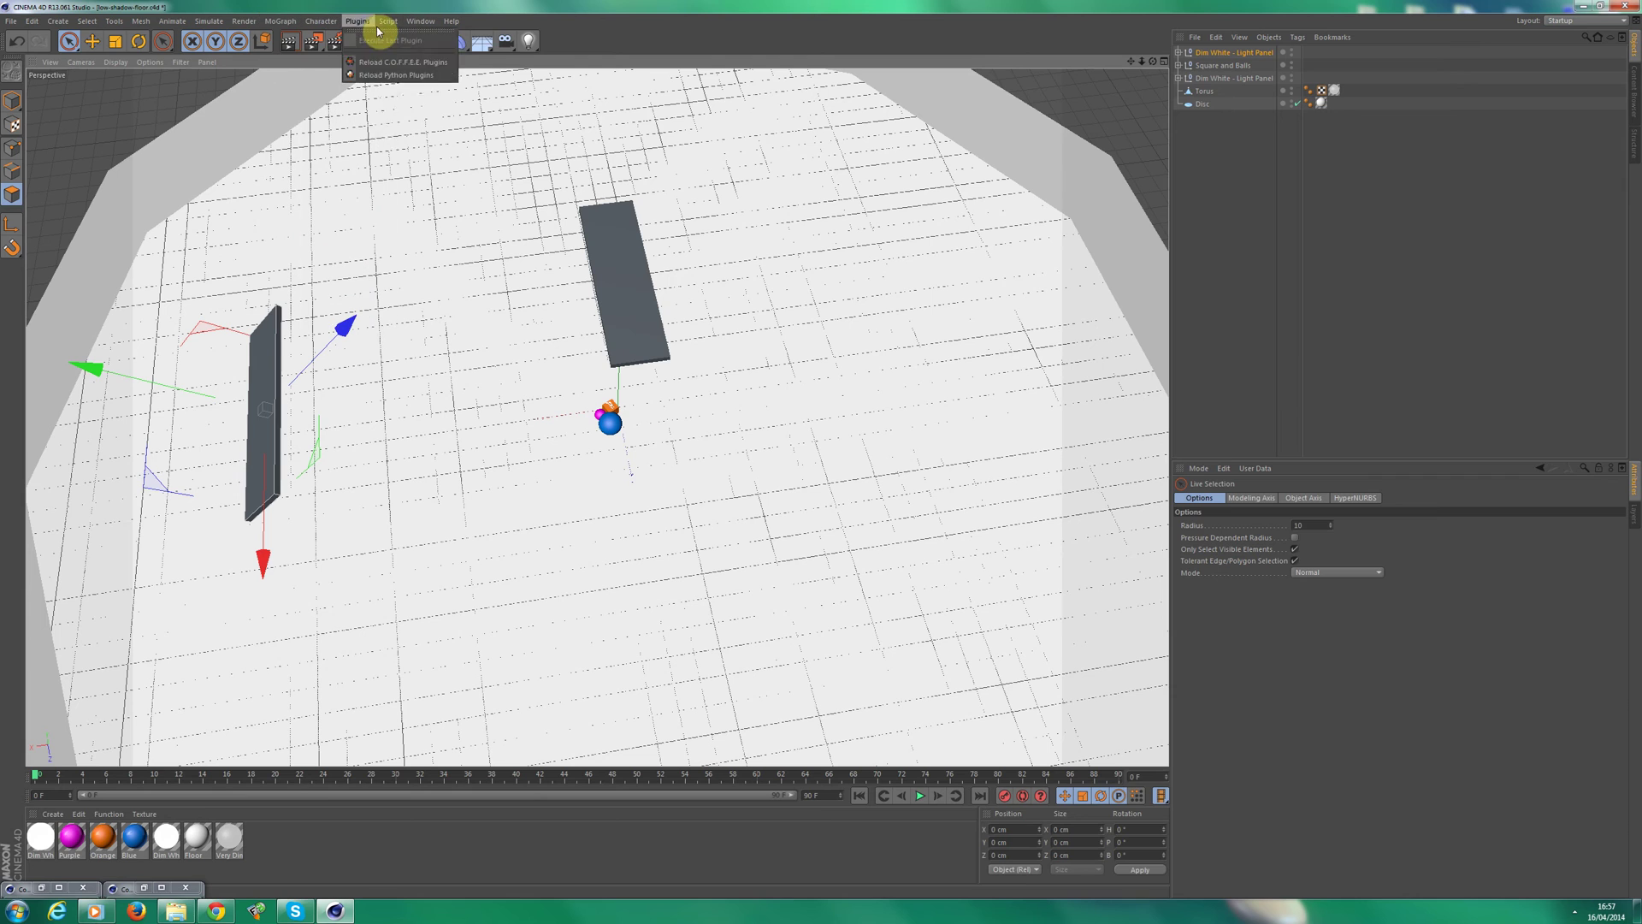
Delete the second Dim White - Light Panel, leaving only the one above the cube and balls
click(1233, 78)
click(1235, 53)
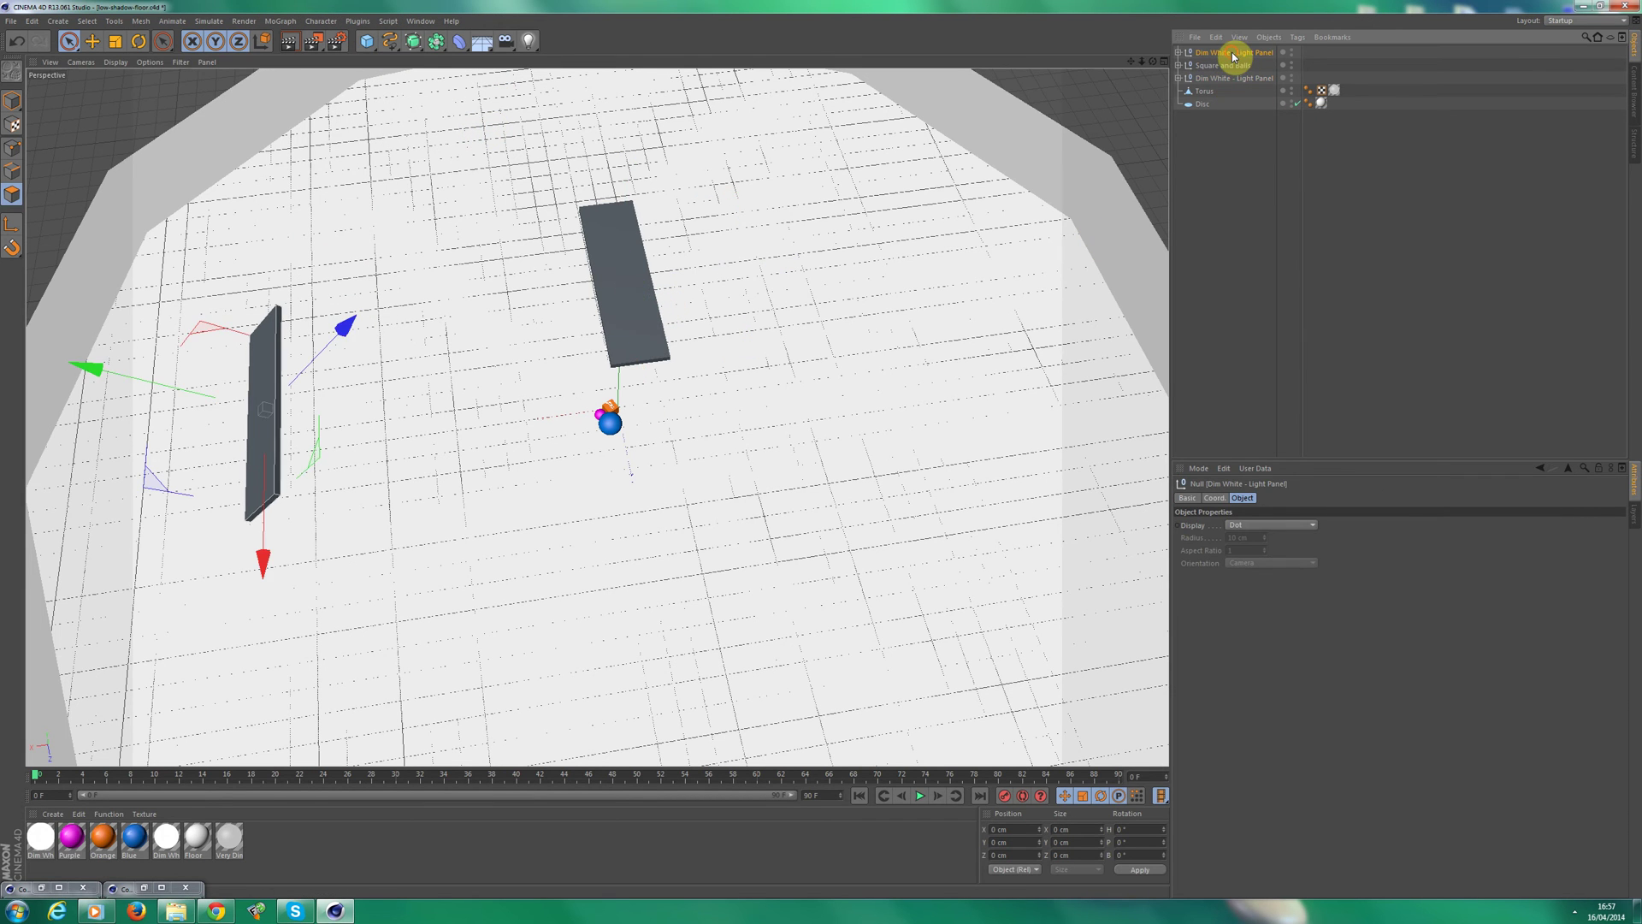
key(Delete)
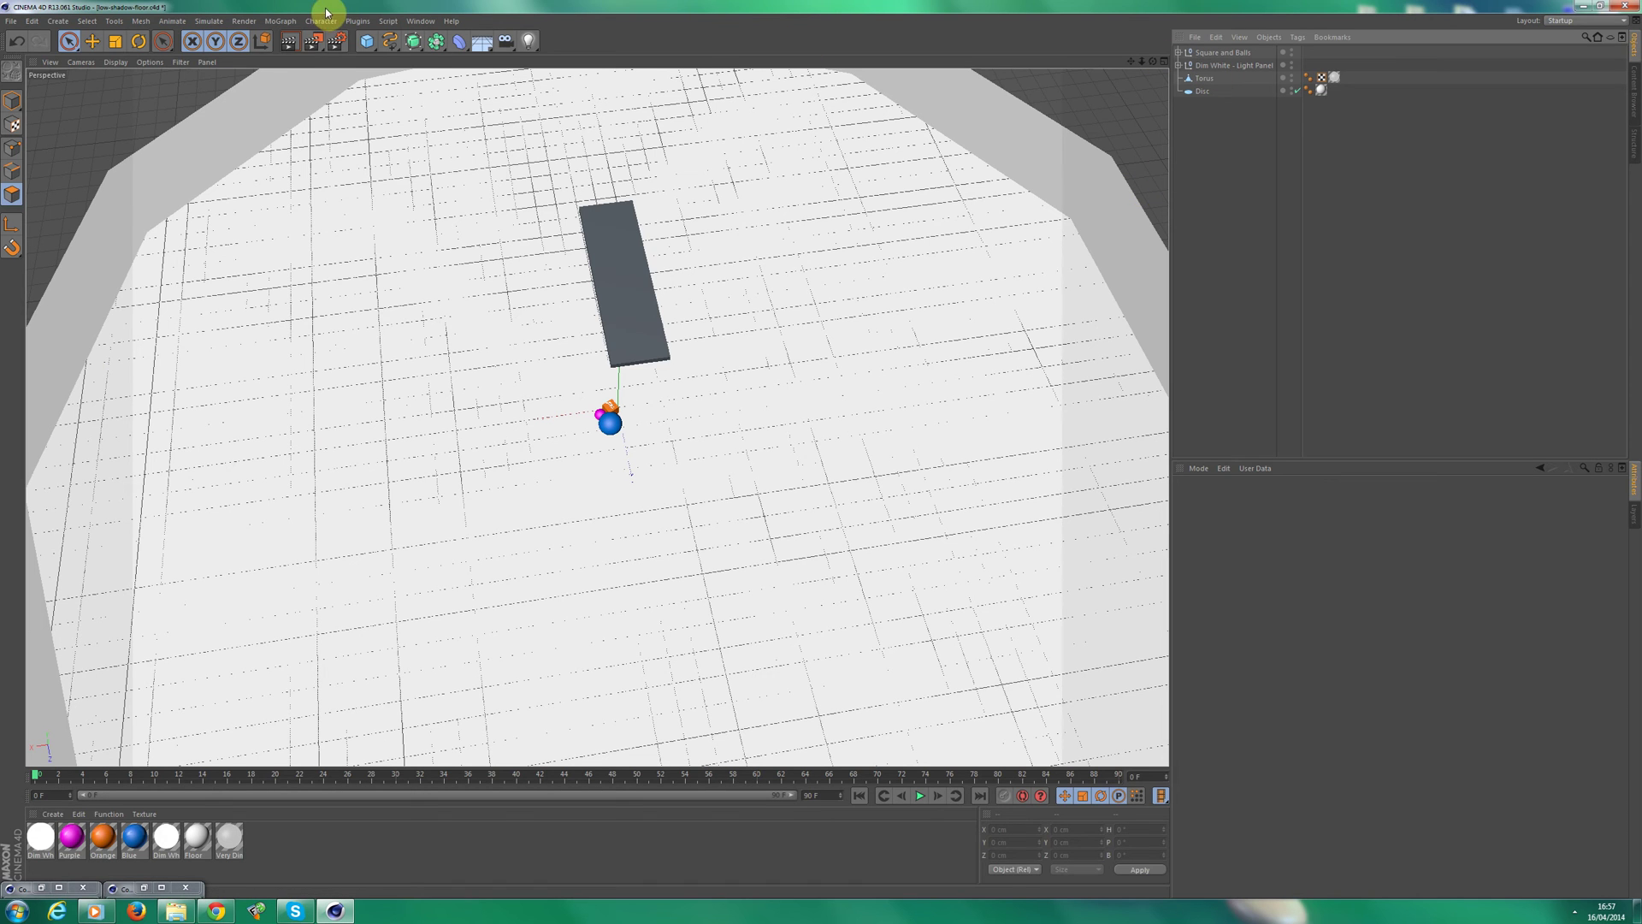
Add a MoGraph Cloner and place the remaining Dim White - Light Panel inside it
click(242, 22)
click(323, 22)
click(275, 21)
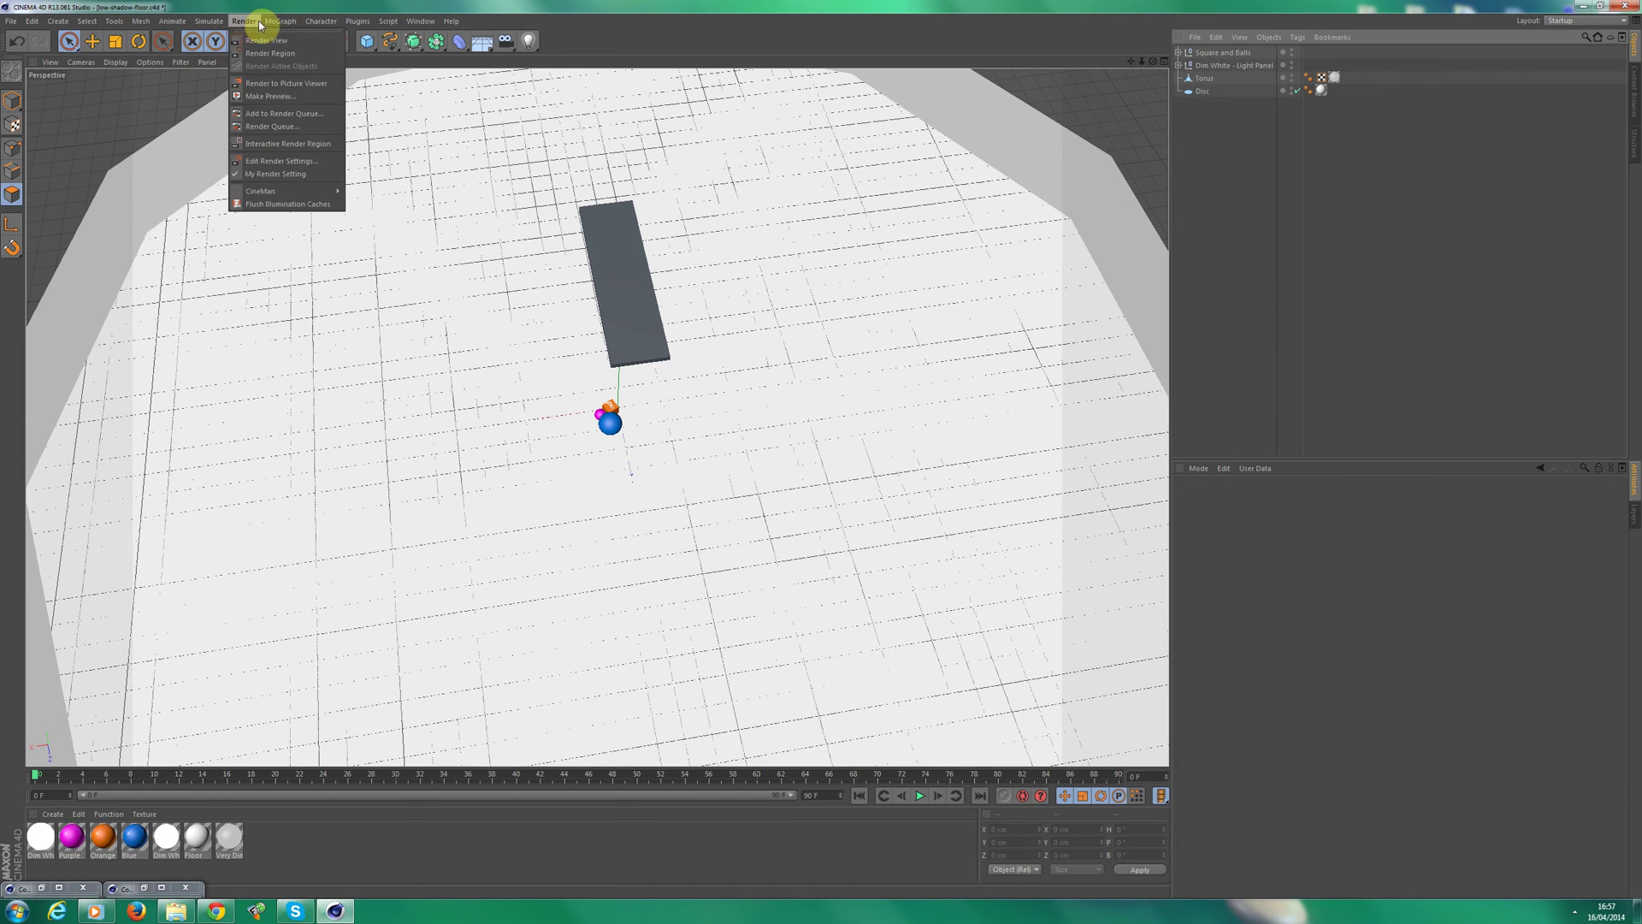
click(307, 118)
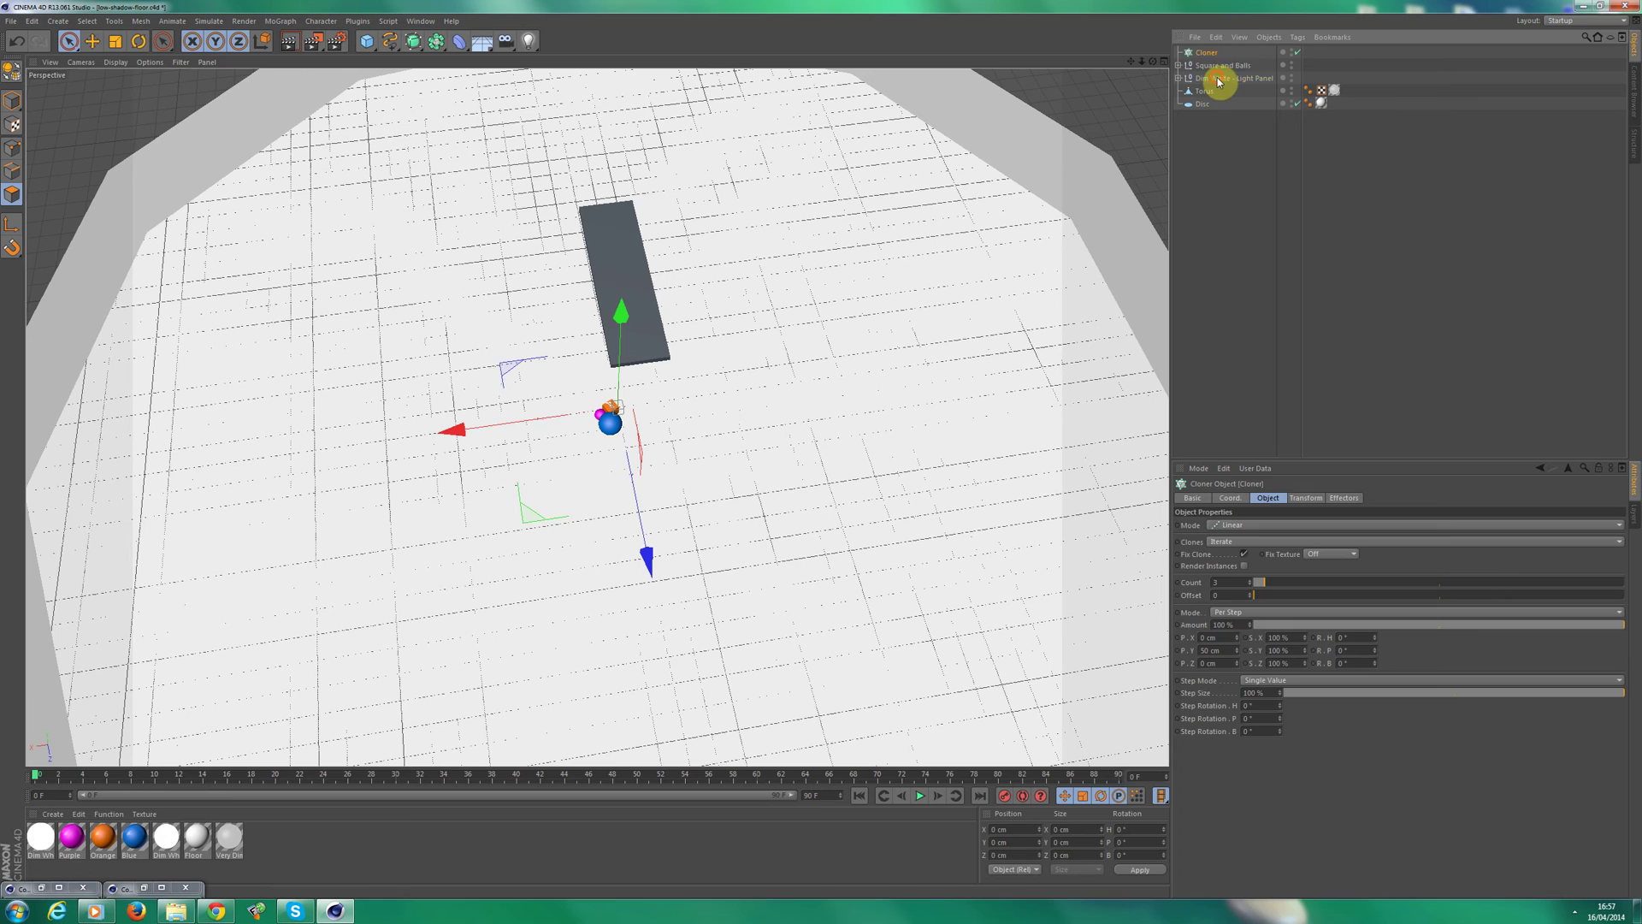
drag(1213, 55, 1215, 55)
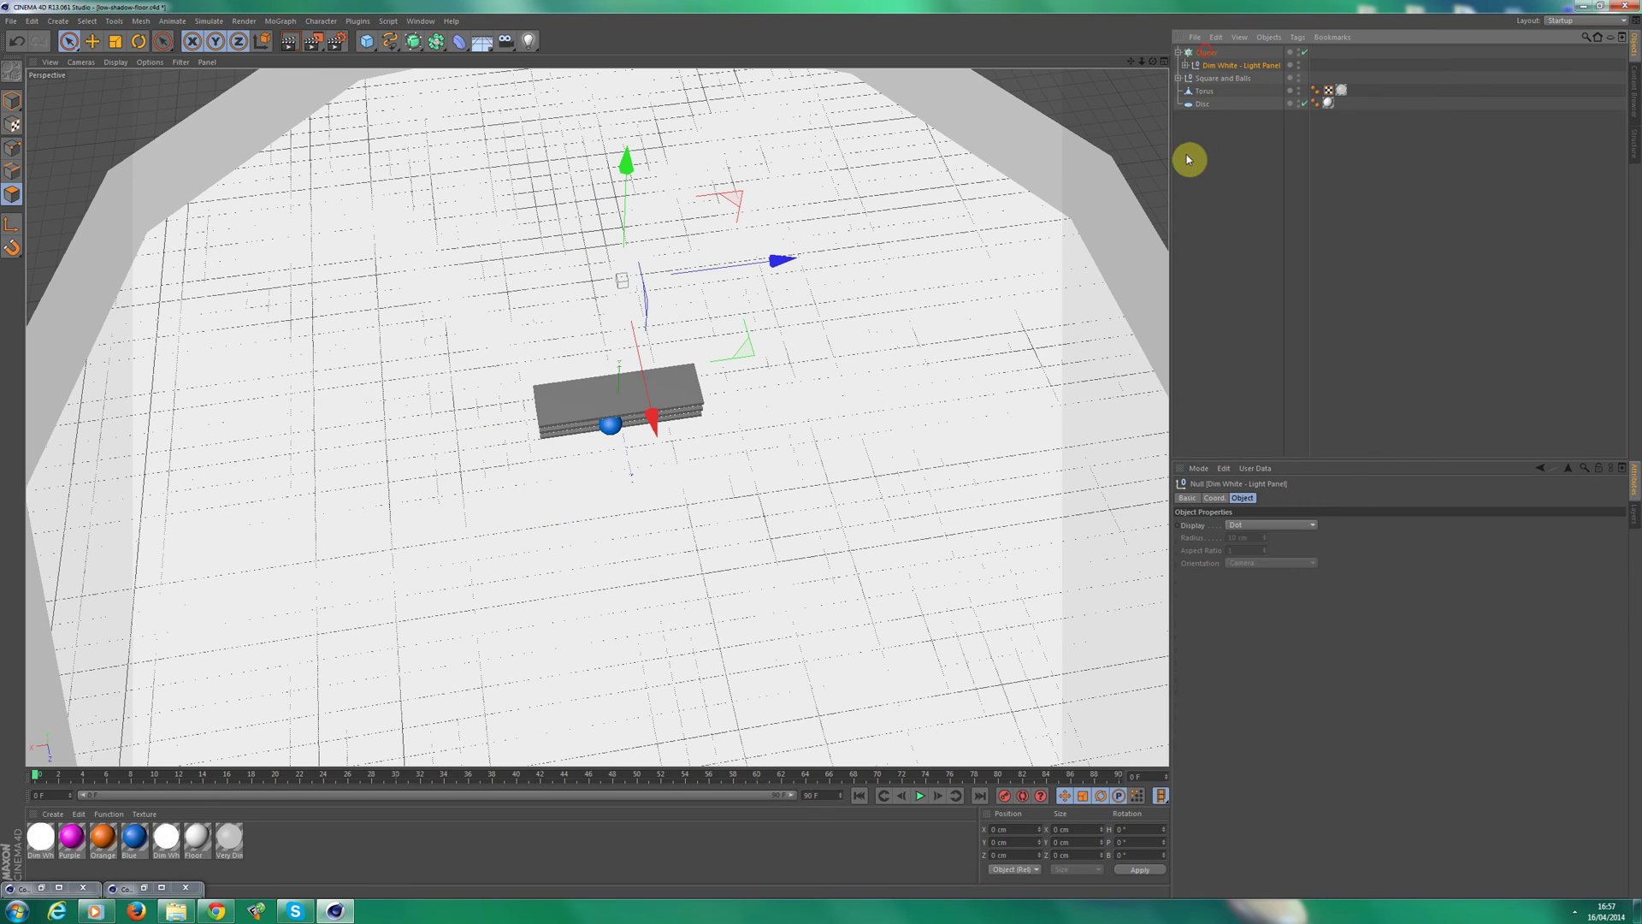
Switch the cloner to Grid Array mode and lay out a single row of 10 light panels spread widely along Z
click(1205, 55)
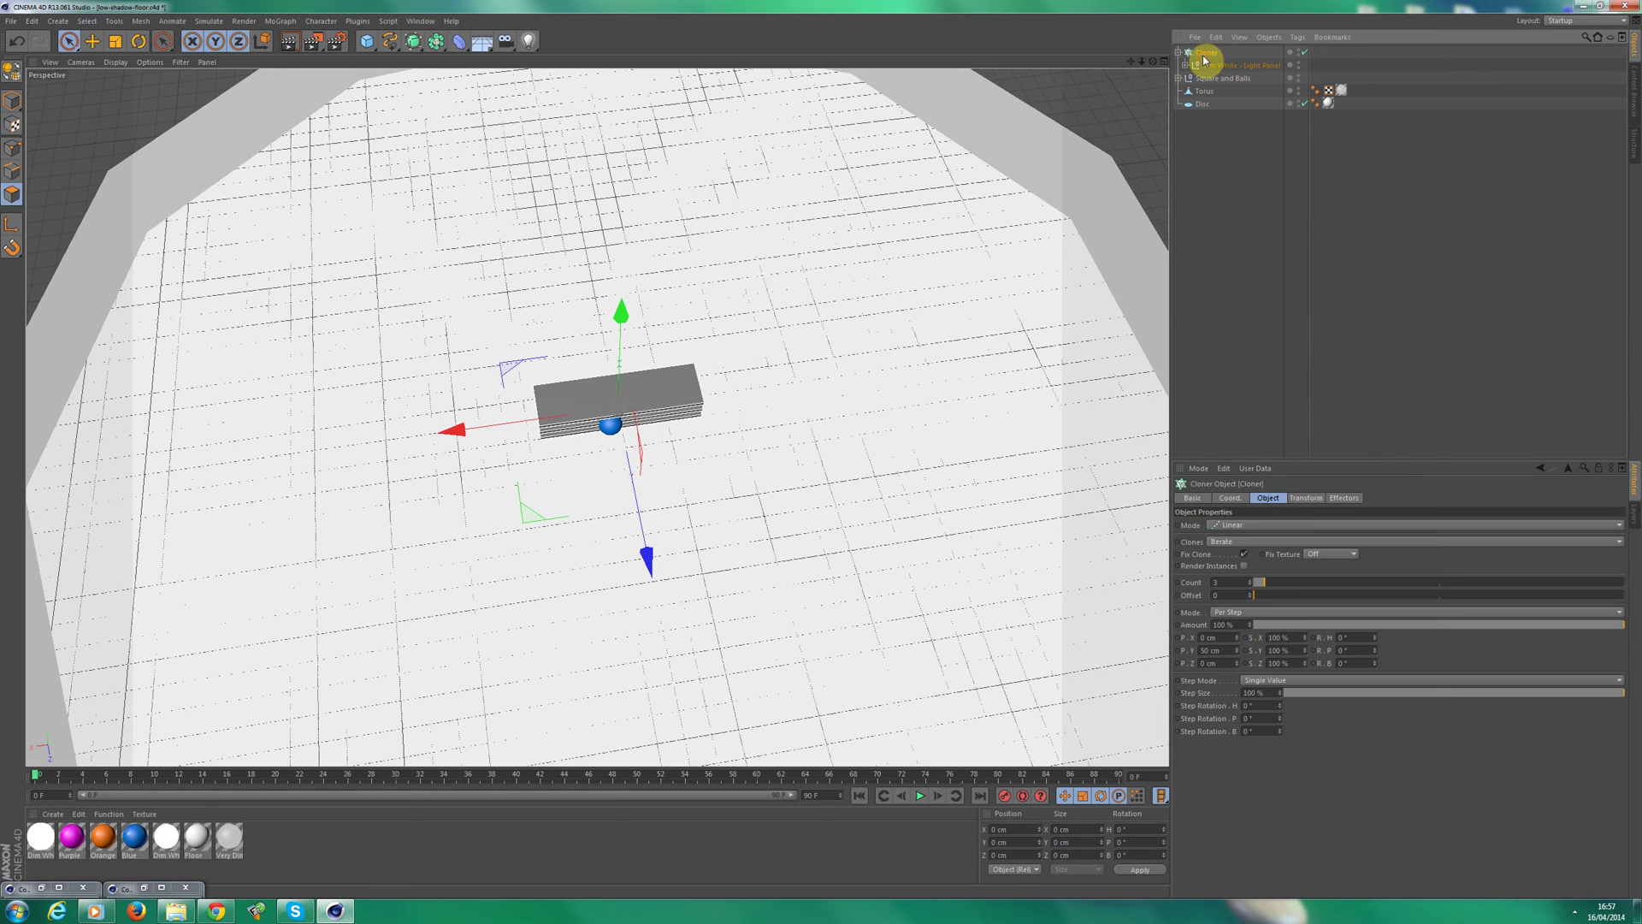
click(1253, 525)
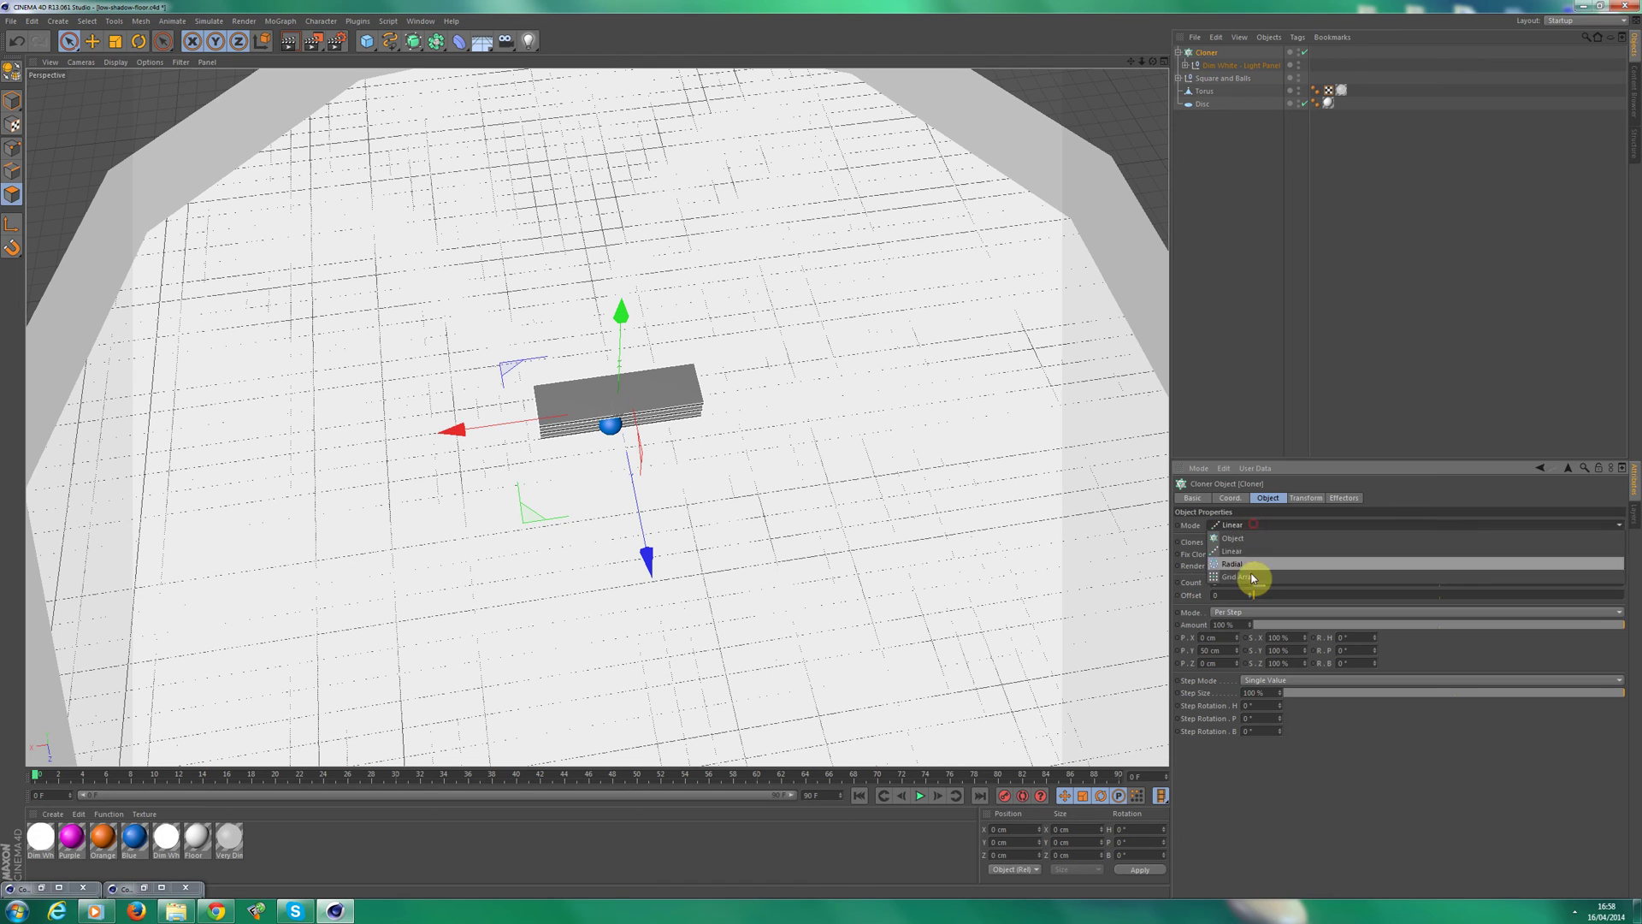
click(1249, 576)
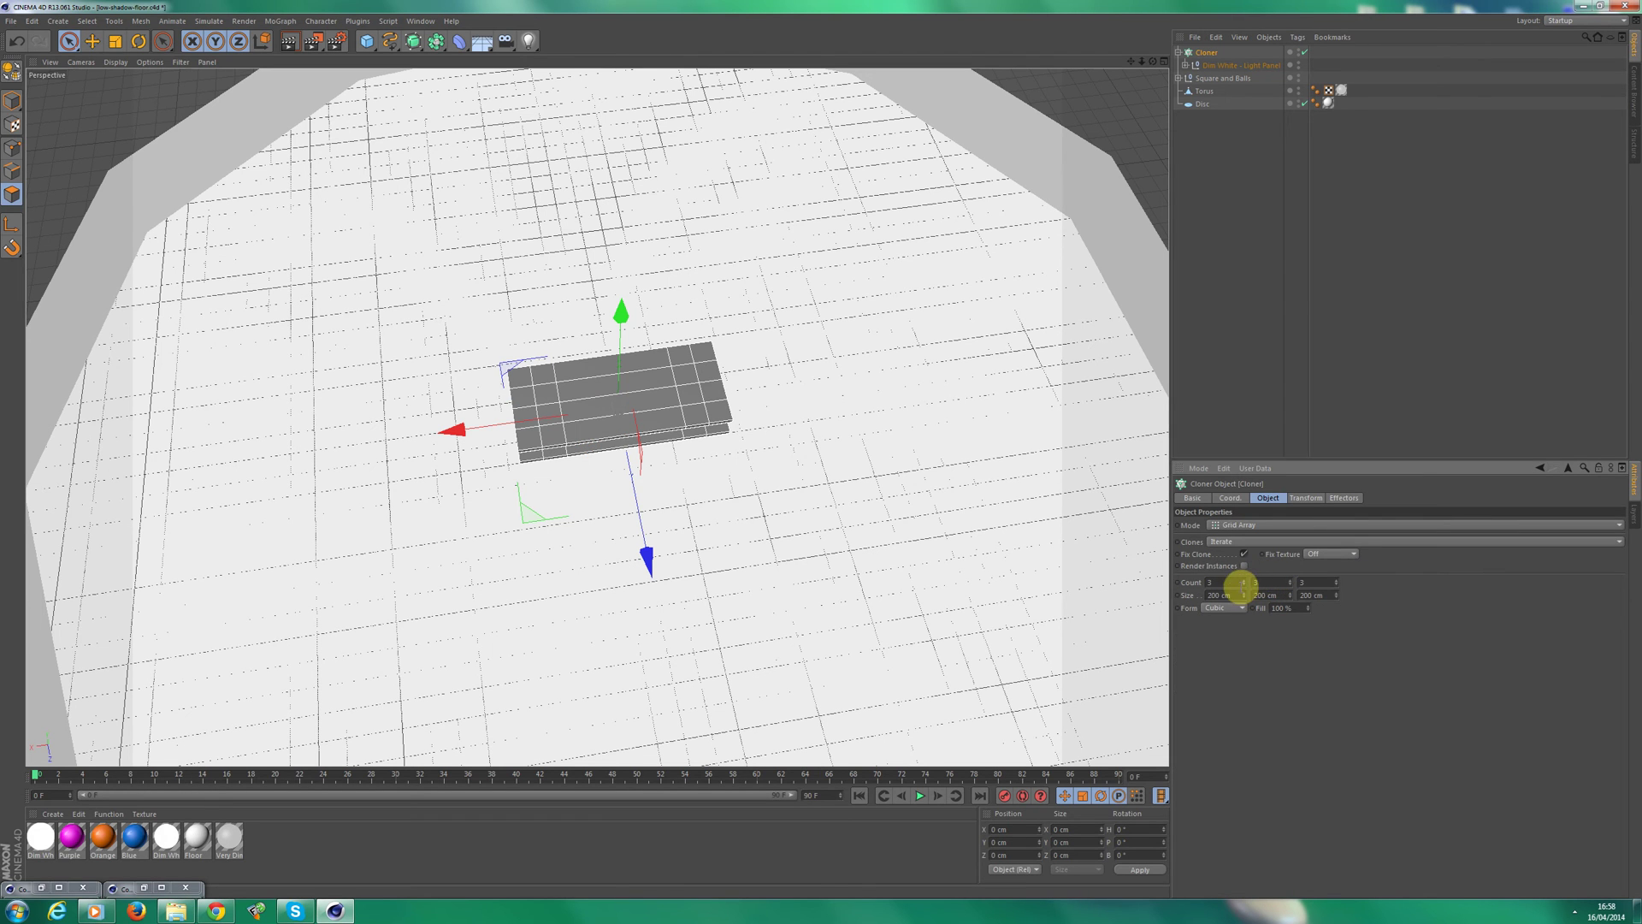
drag(1240, 584, 1344, 583)
drag(1153, 62, 1360, 18)
drag(1052, 111, 1040, 115)
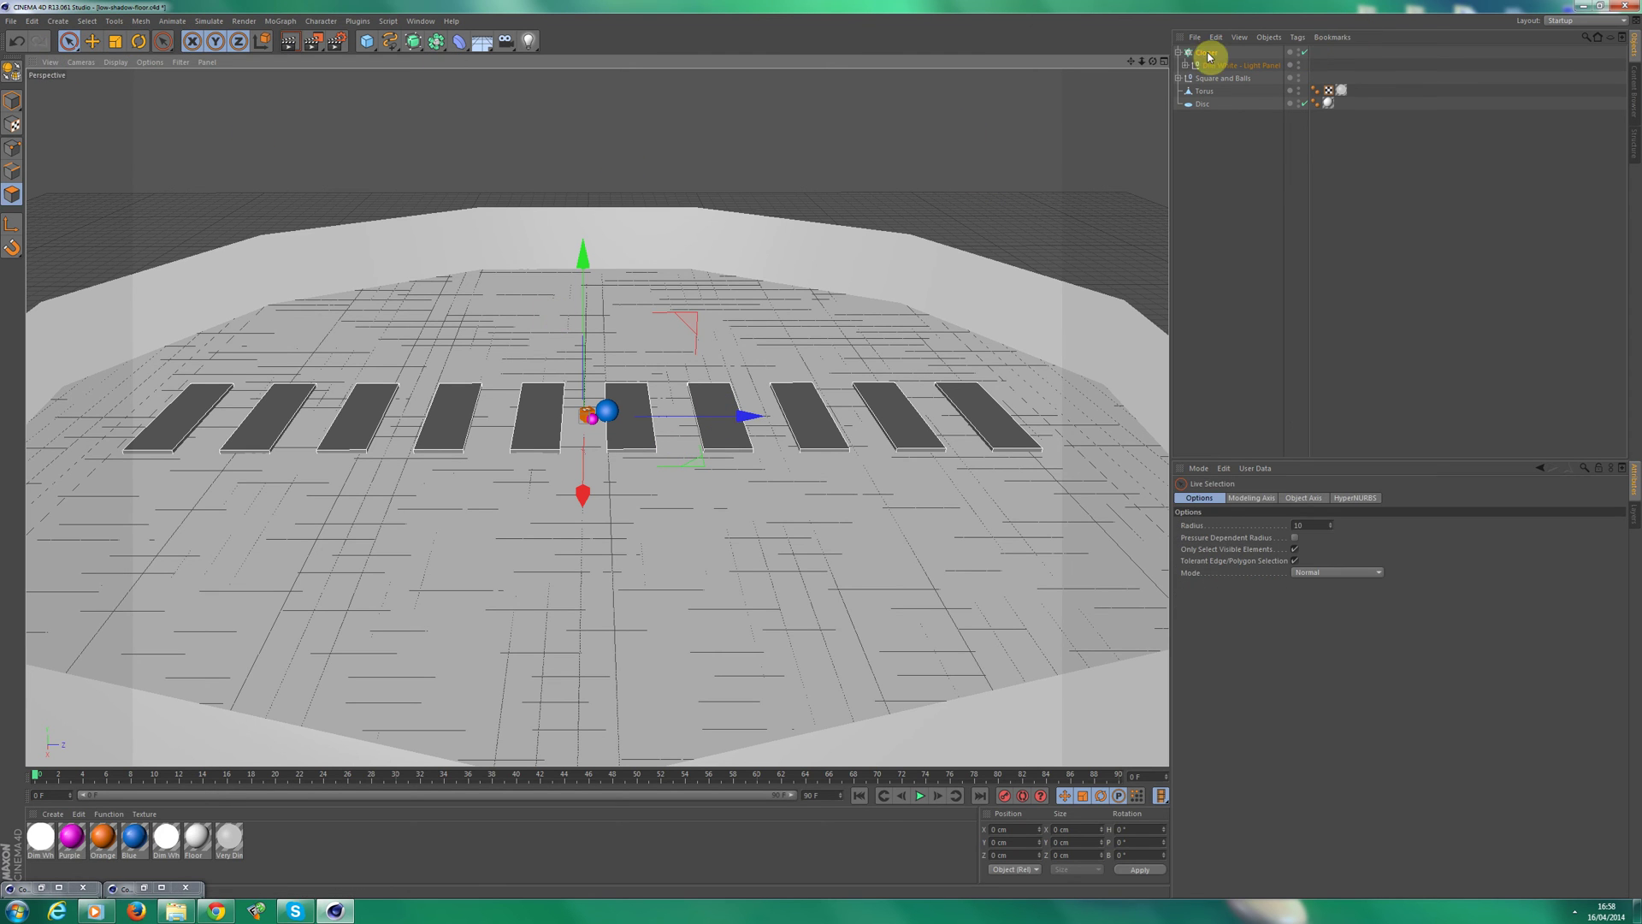
Raise the row of cloned light panels high above the cube and balls
drag(581, 261, 602, 82)
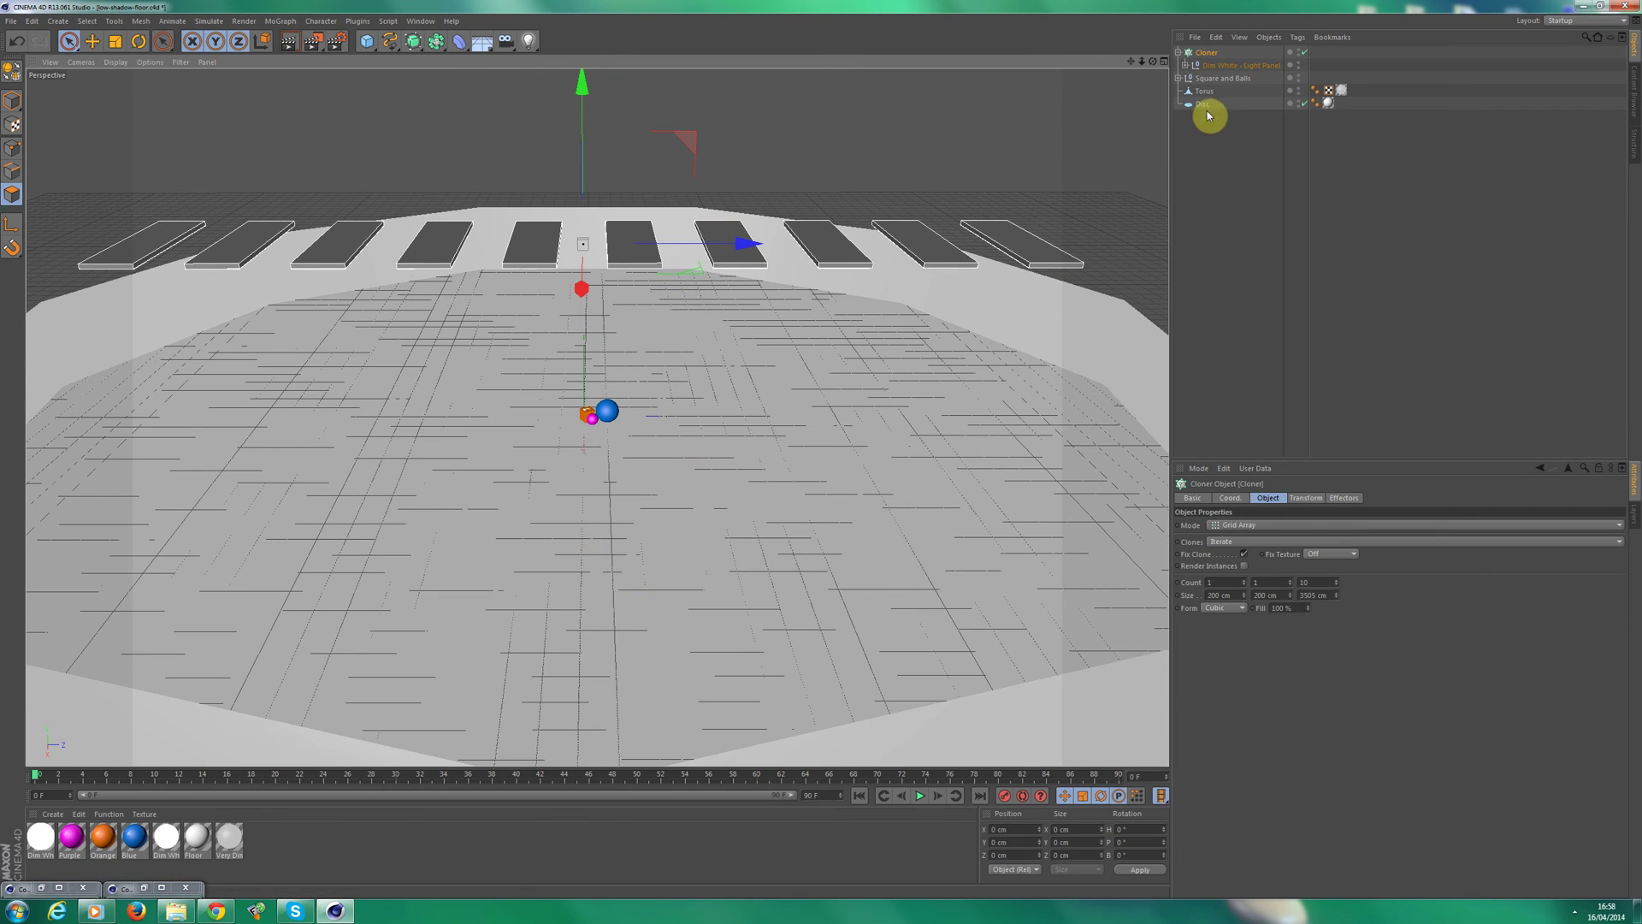
mouse_move(1153, 61)
mouse_down()
mouse_move(1026, 68)
mouse_move(1153, 61)
mouse_up()
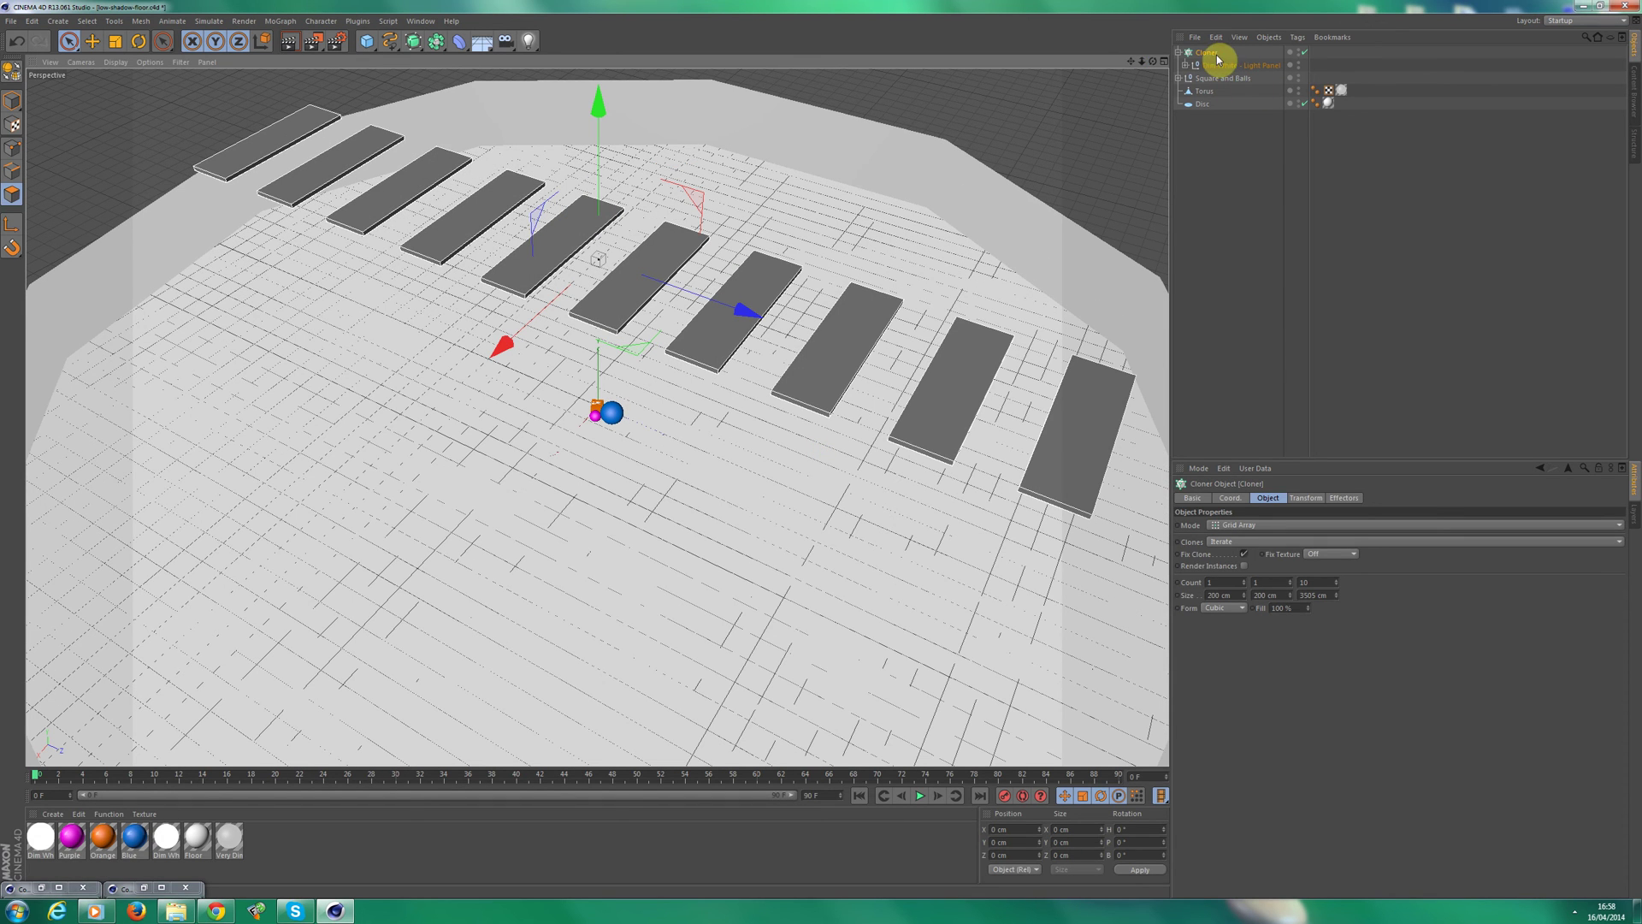
Set the cloner's X count to 3 and Y count to 1, and widen its X size to about 2042 cm
click(1217, 56)
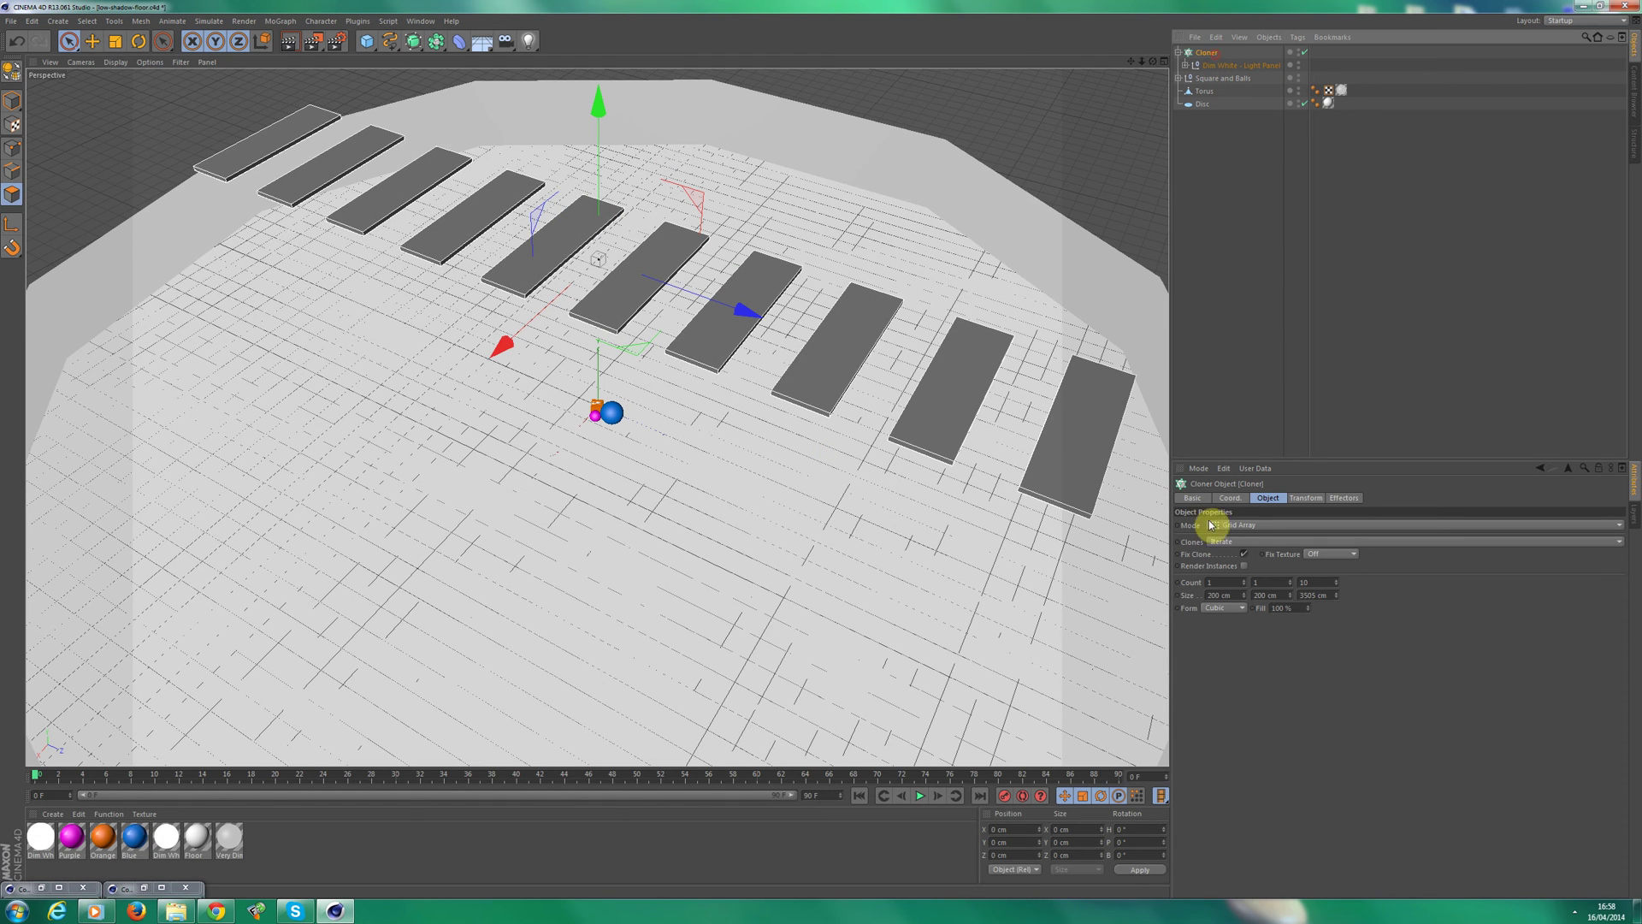
click(1291, 580)
click(1292, 586)
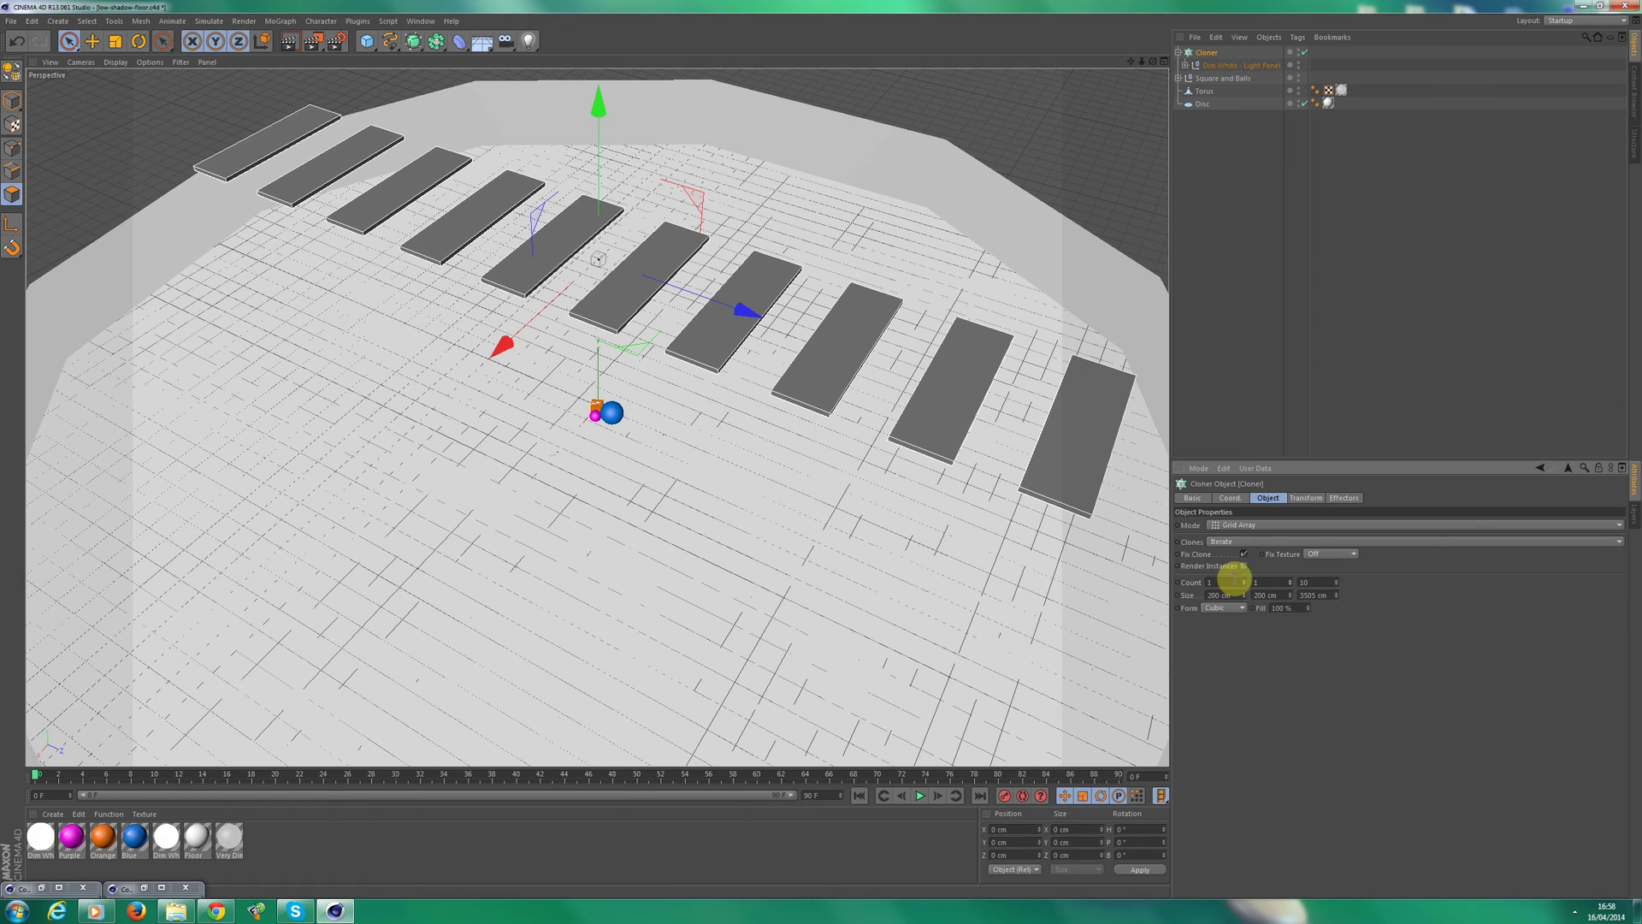
click(1246, 580)
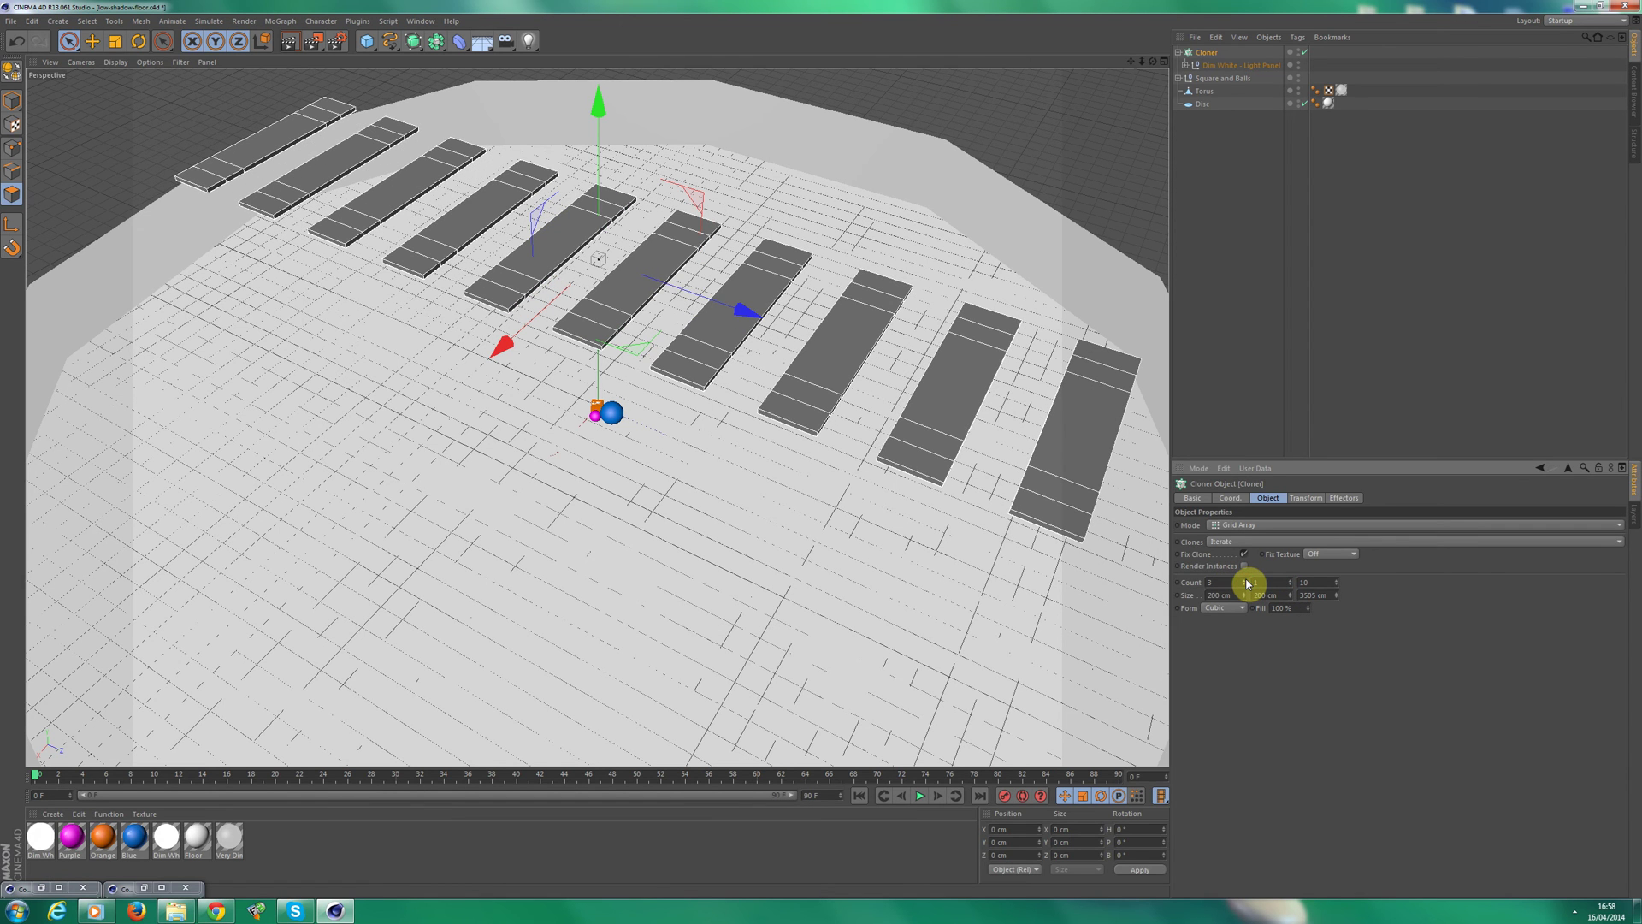
drag(1245, 596, 1283, 586)
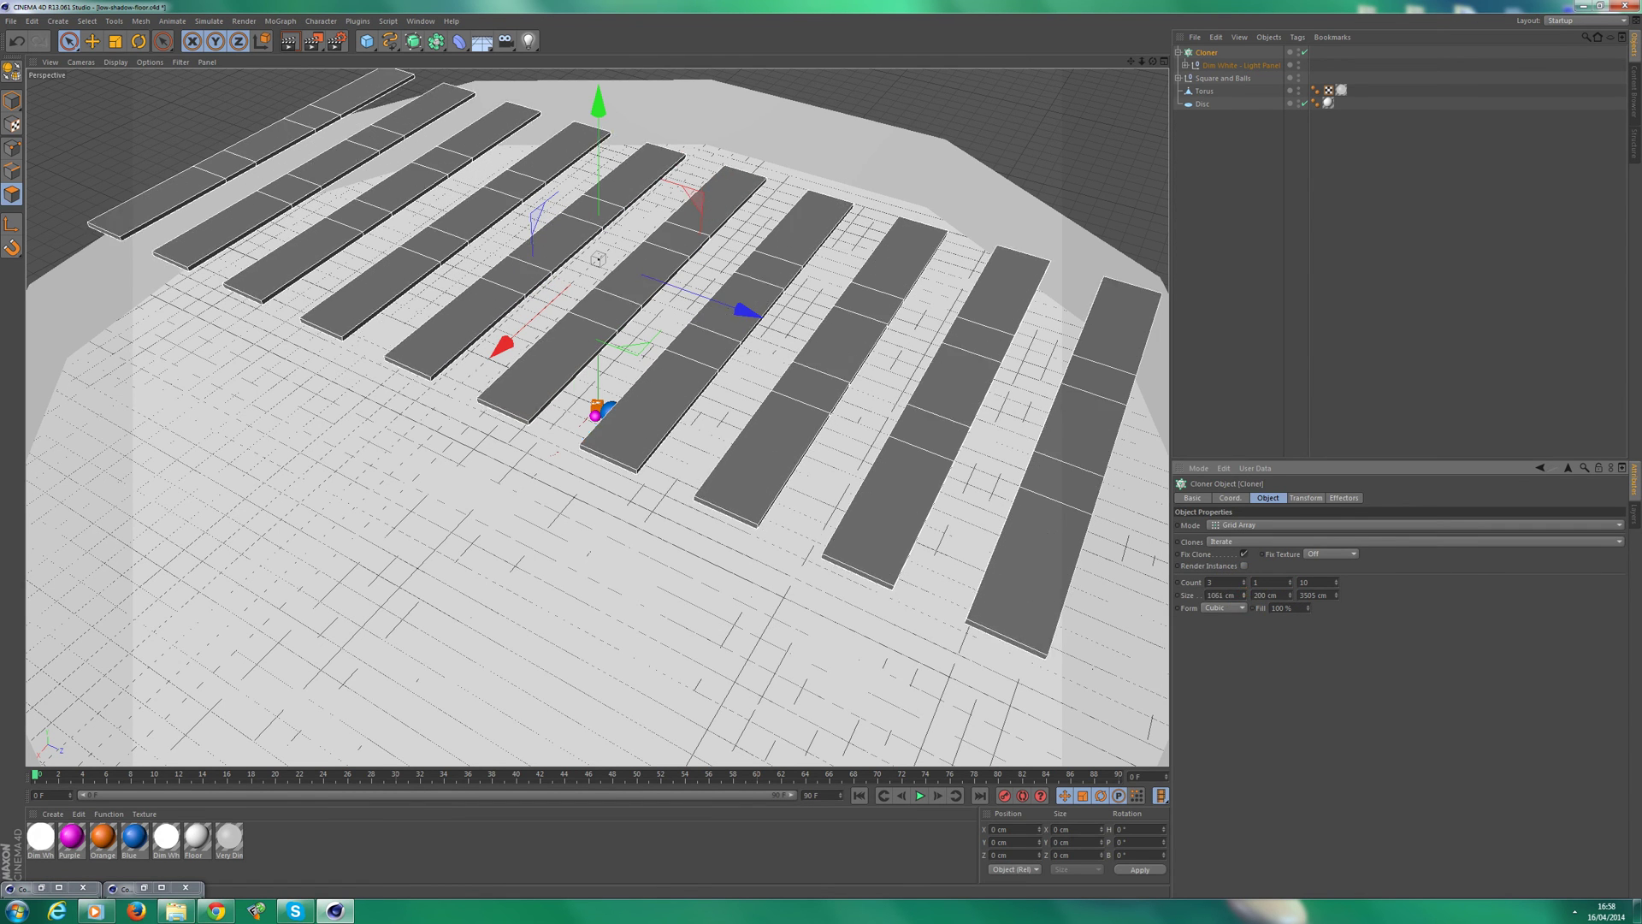
drag(1244, 596, 1243, 601)
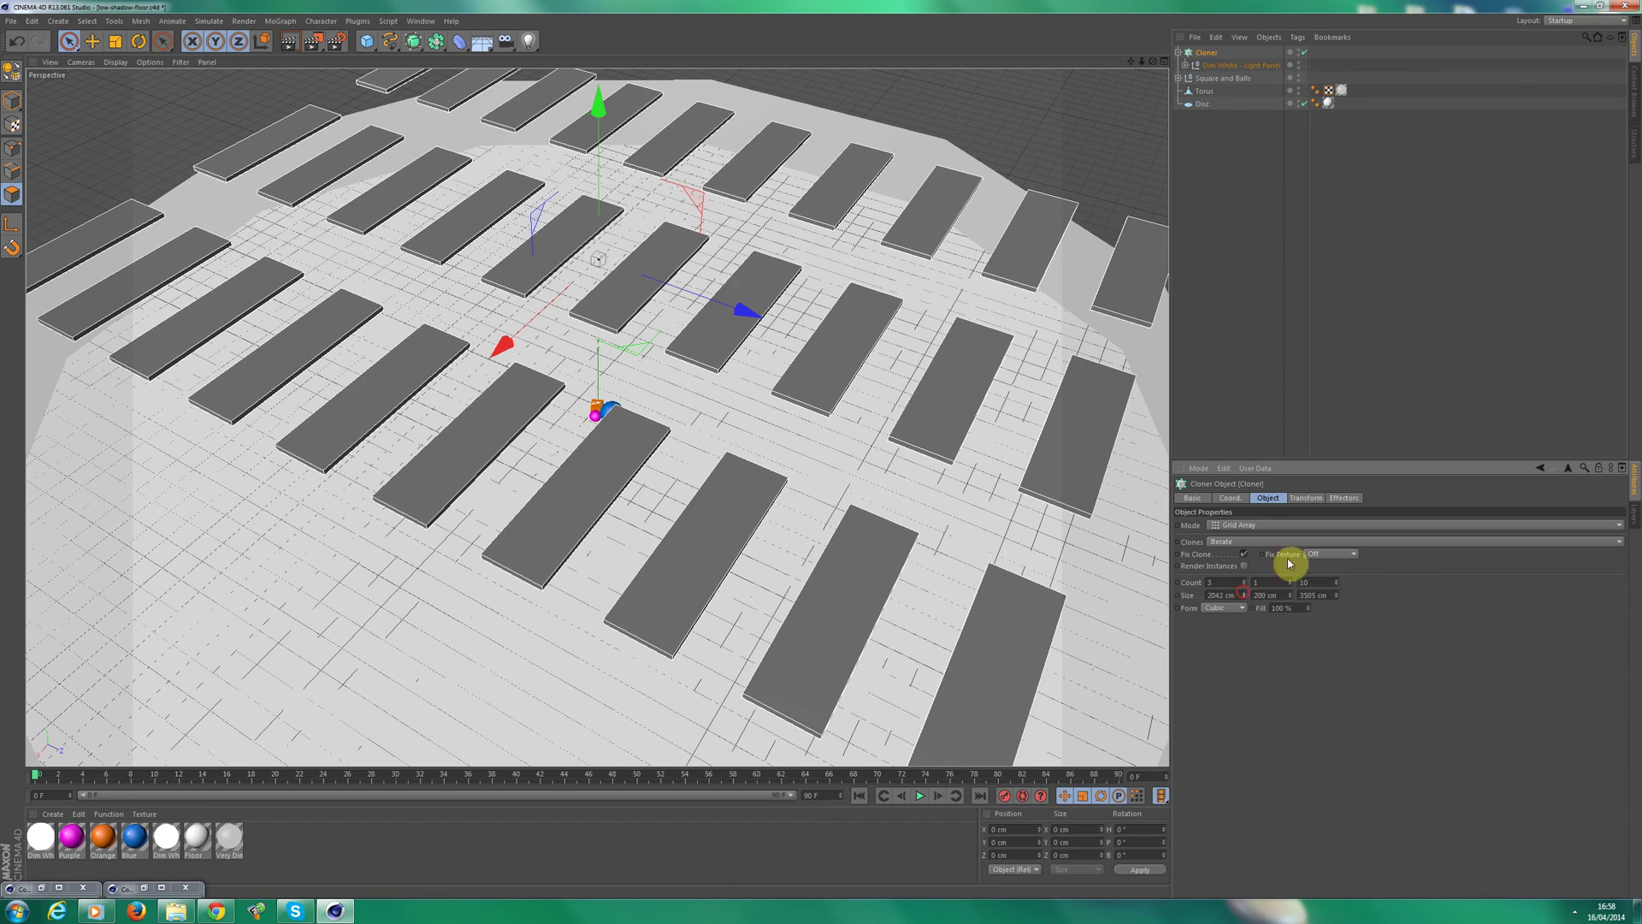
Render a close-up of the cube and balls lit by the grid of light panels in the viewport
mouse_move(1153, 61)
mouse_down()
mouse_move(1052, 48)
mouse_move(1069, 61)
mouse_up()
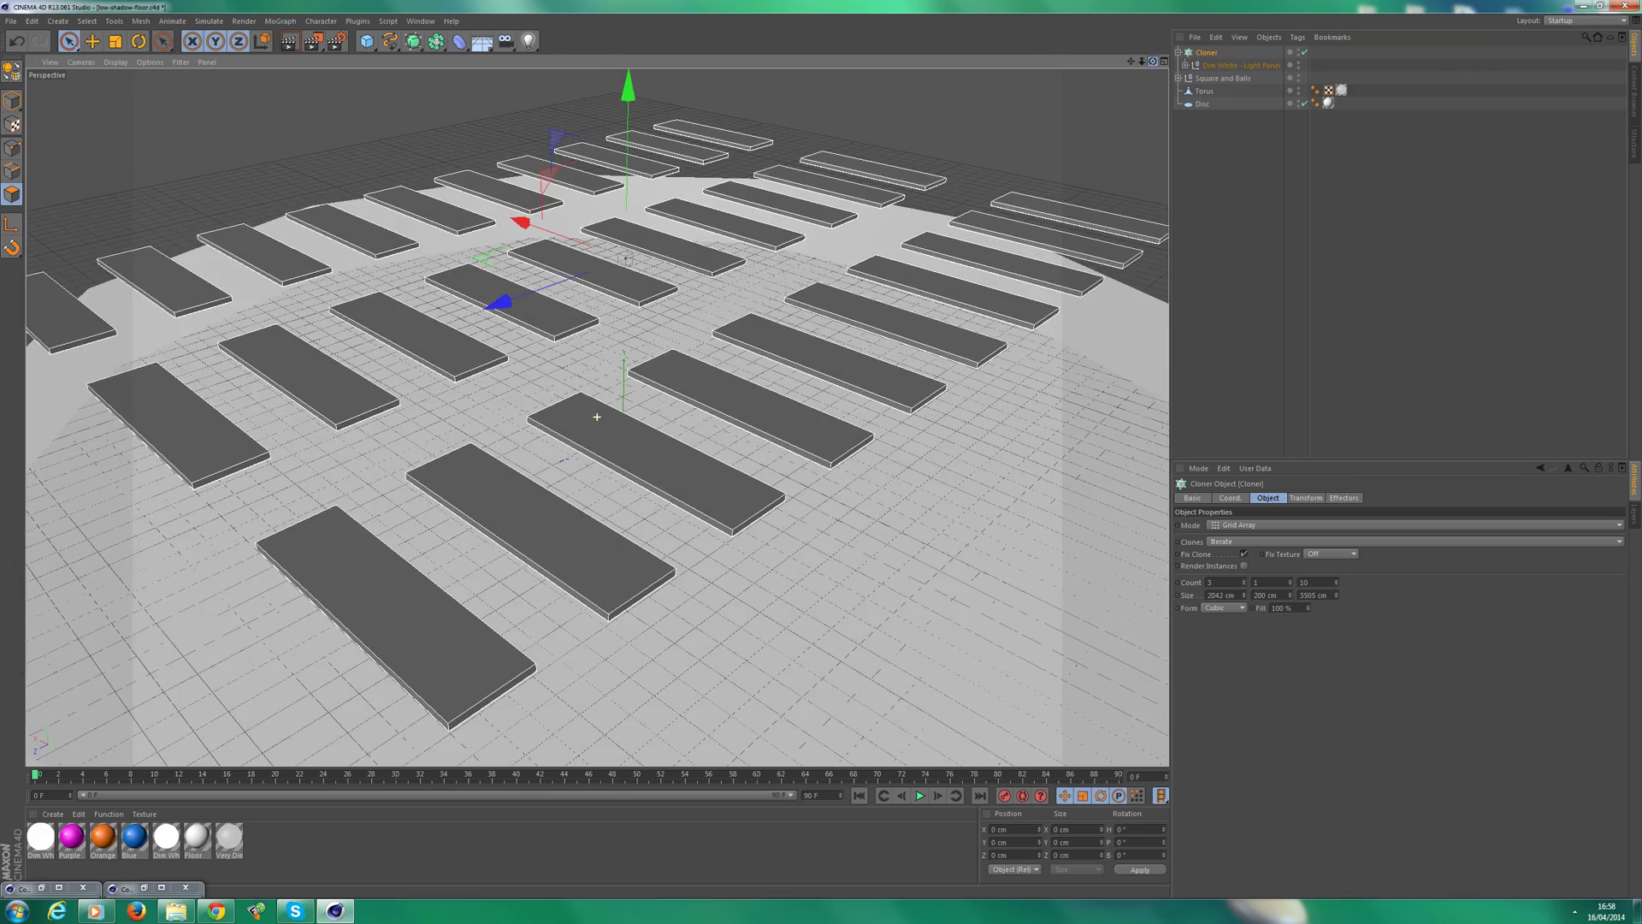
drag(597, 416, 597, 417)
mouse_move(1142, 62)
mouse_down()
mouse_move(597, 417)
mouse_move(1144, 62)
mouse_up()
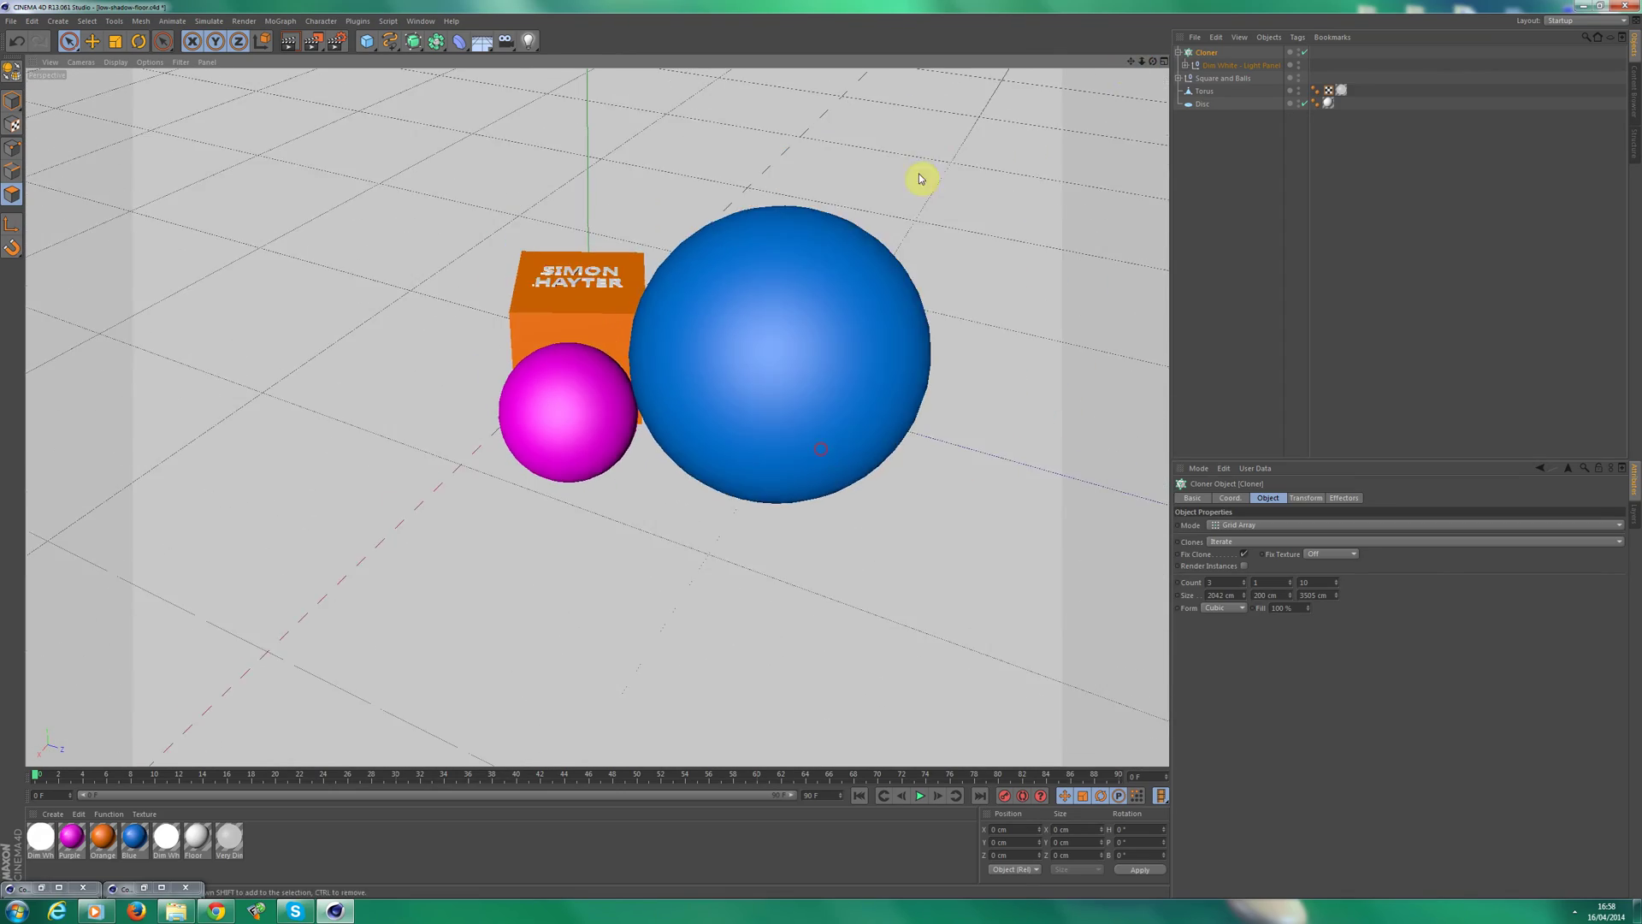
click(290, 41)
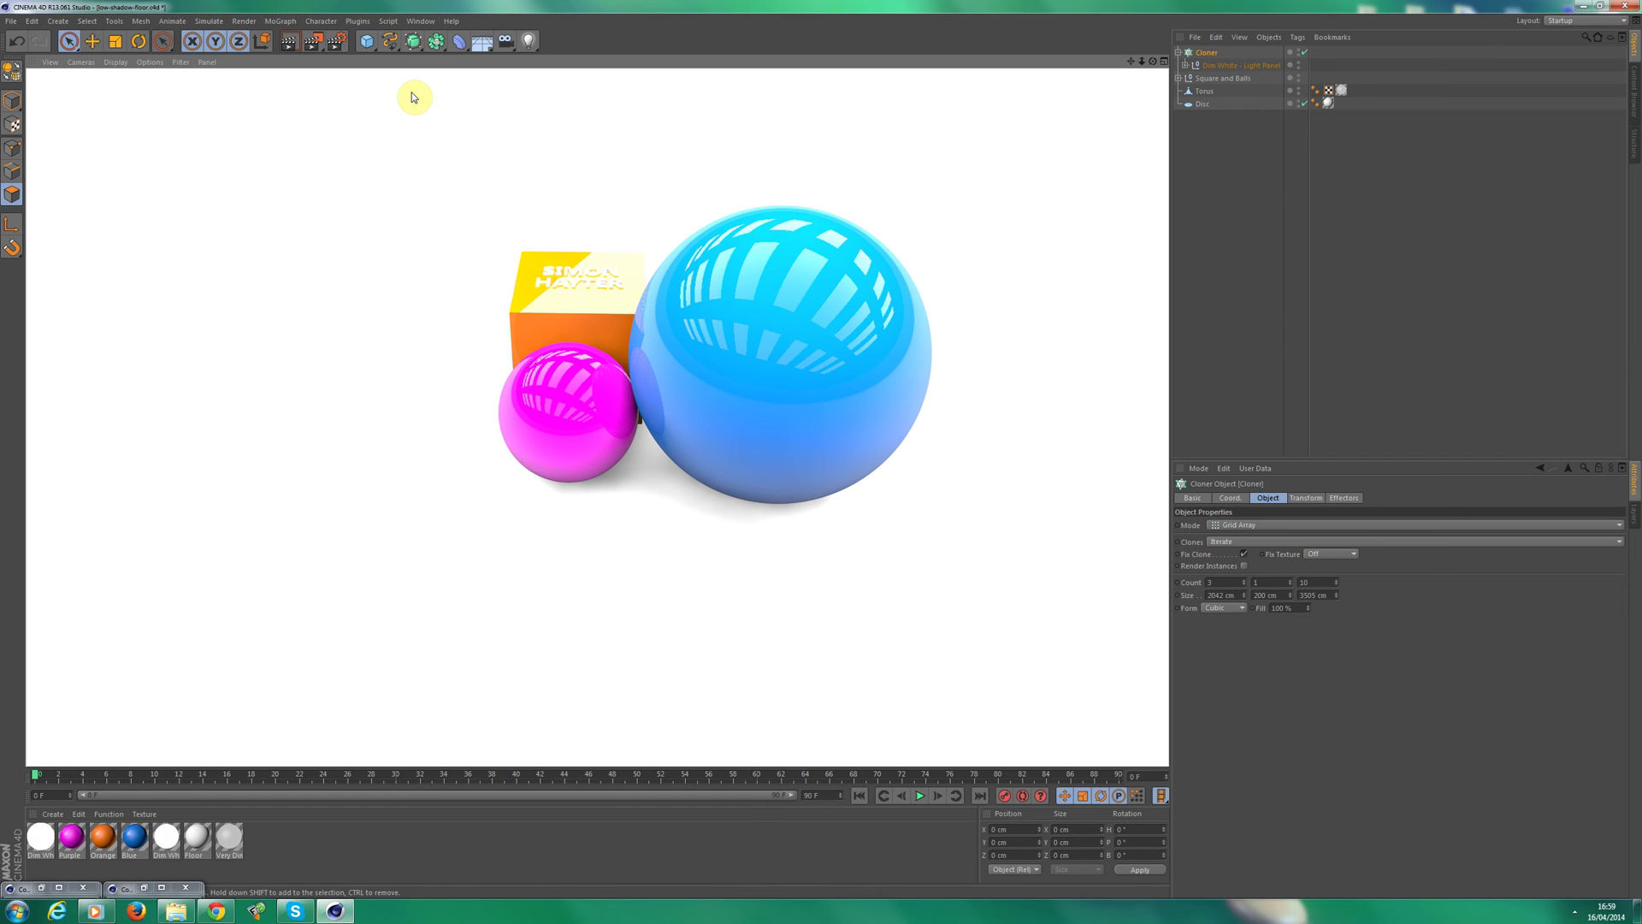
Check the luminance of the first Dim White material and which material is assigned to the Light Panel object
double_click(40, 836)
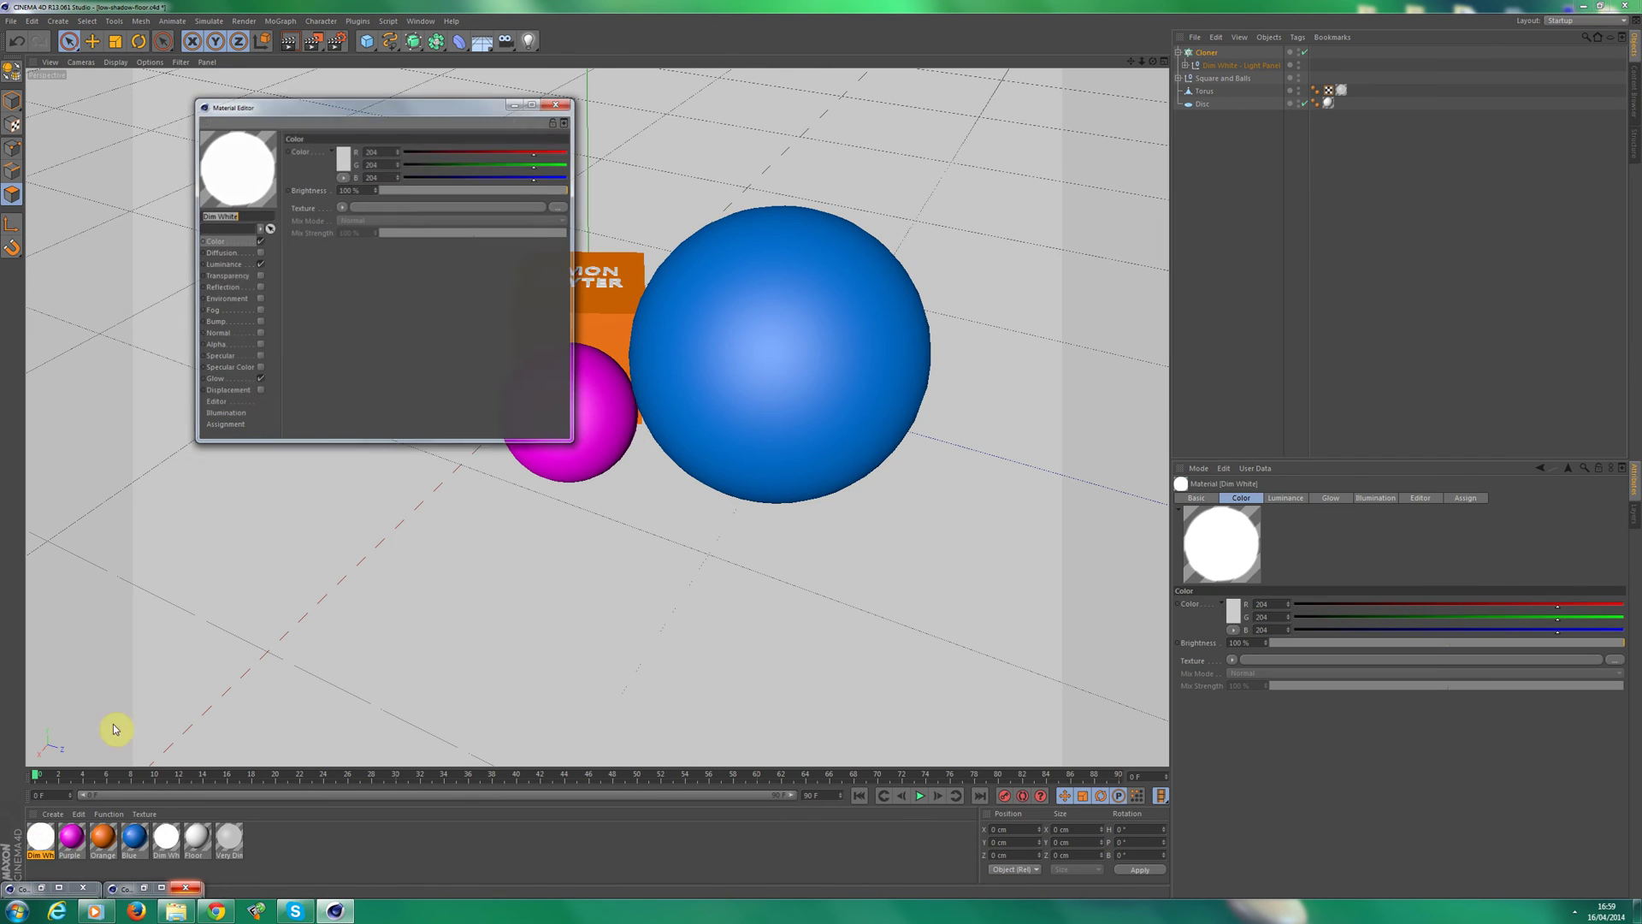
click(240, 265)
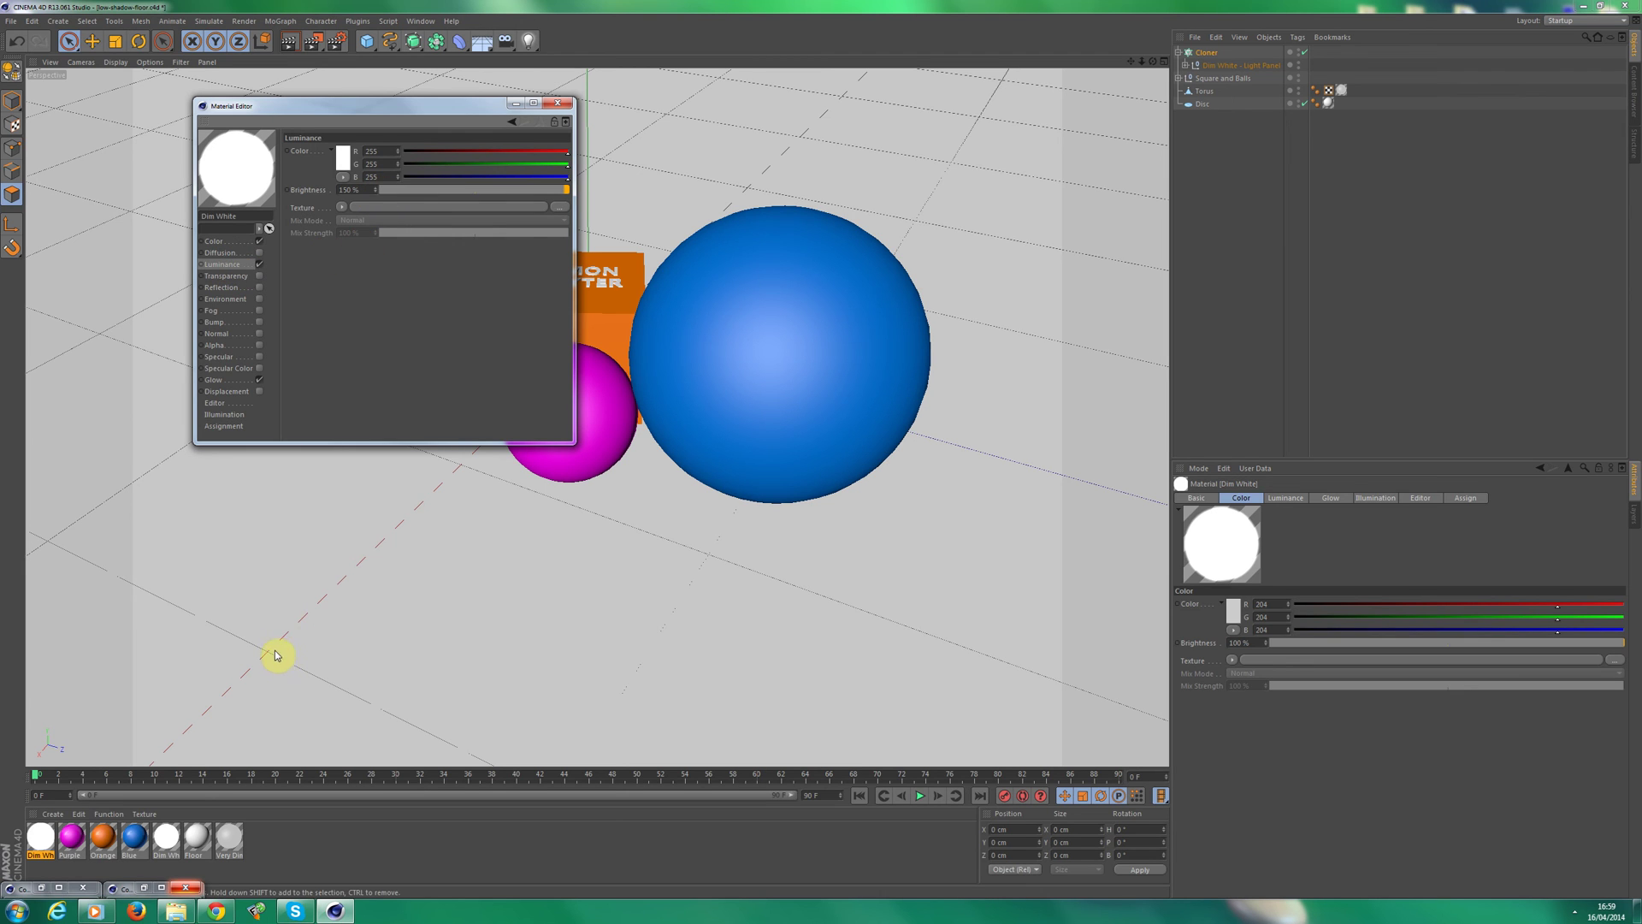
click(558, 103)
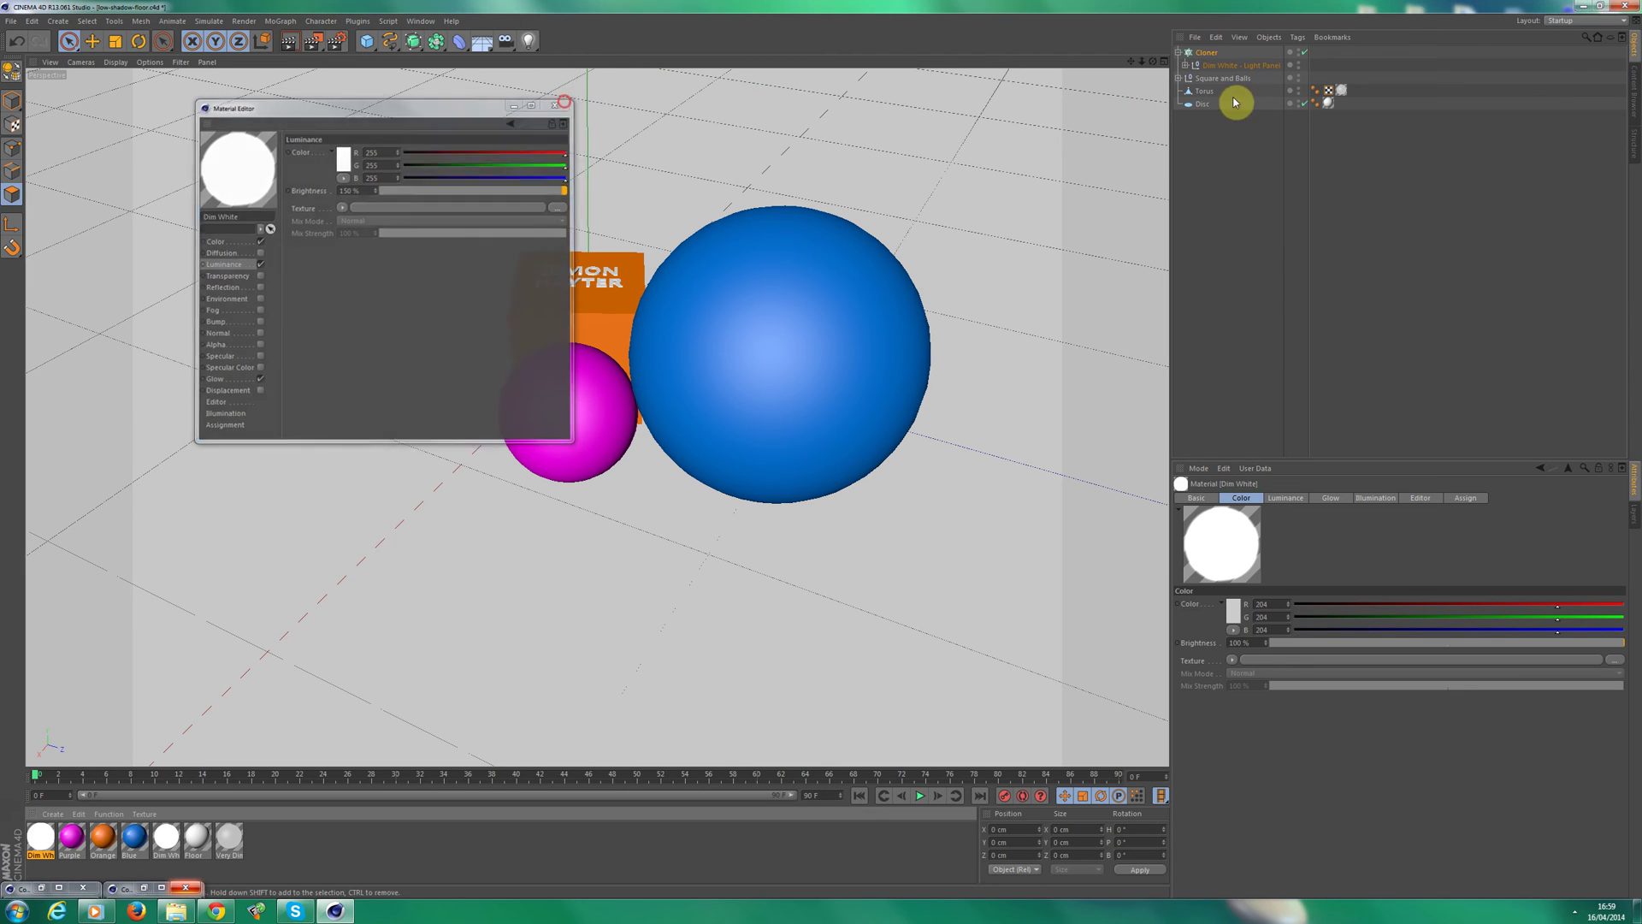
click(1180, 53)
click(1179, 53)
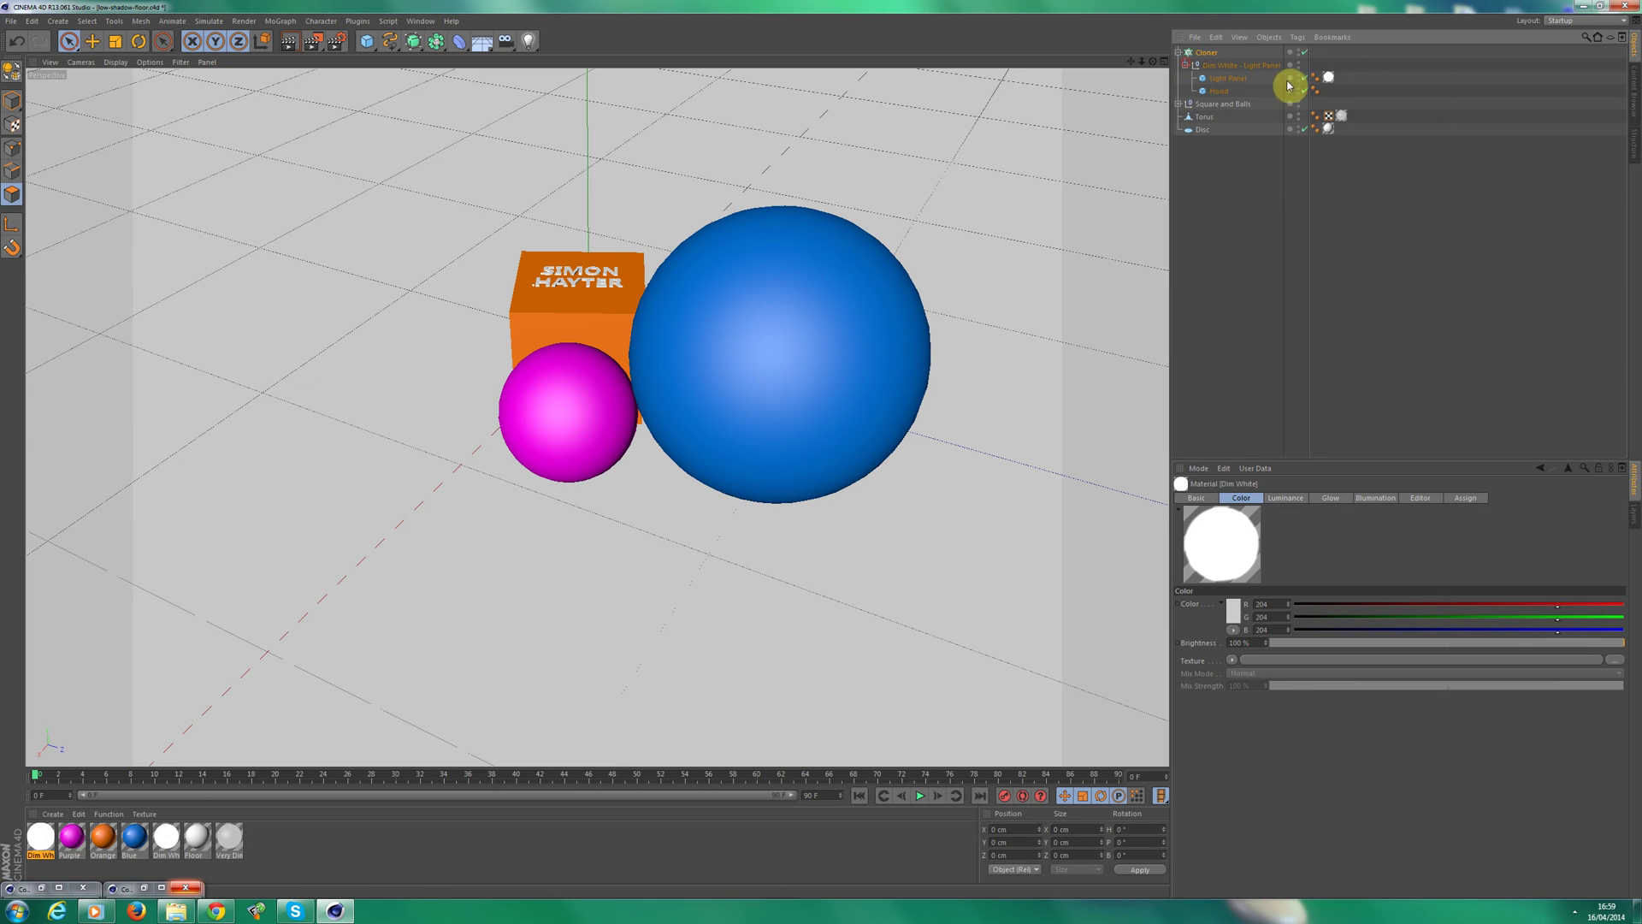
click(1329, 78)
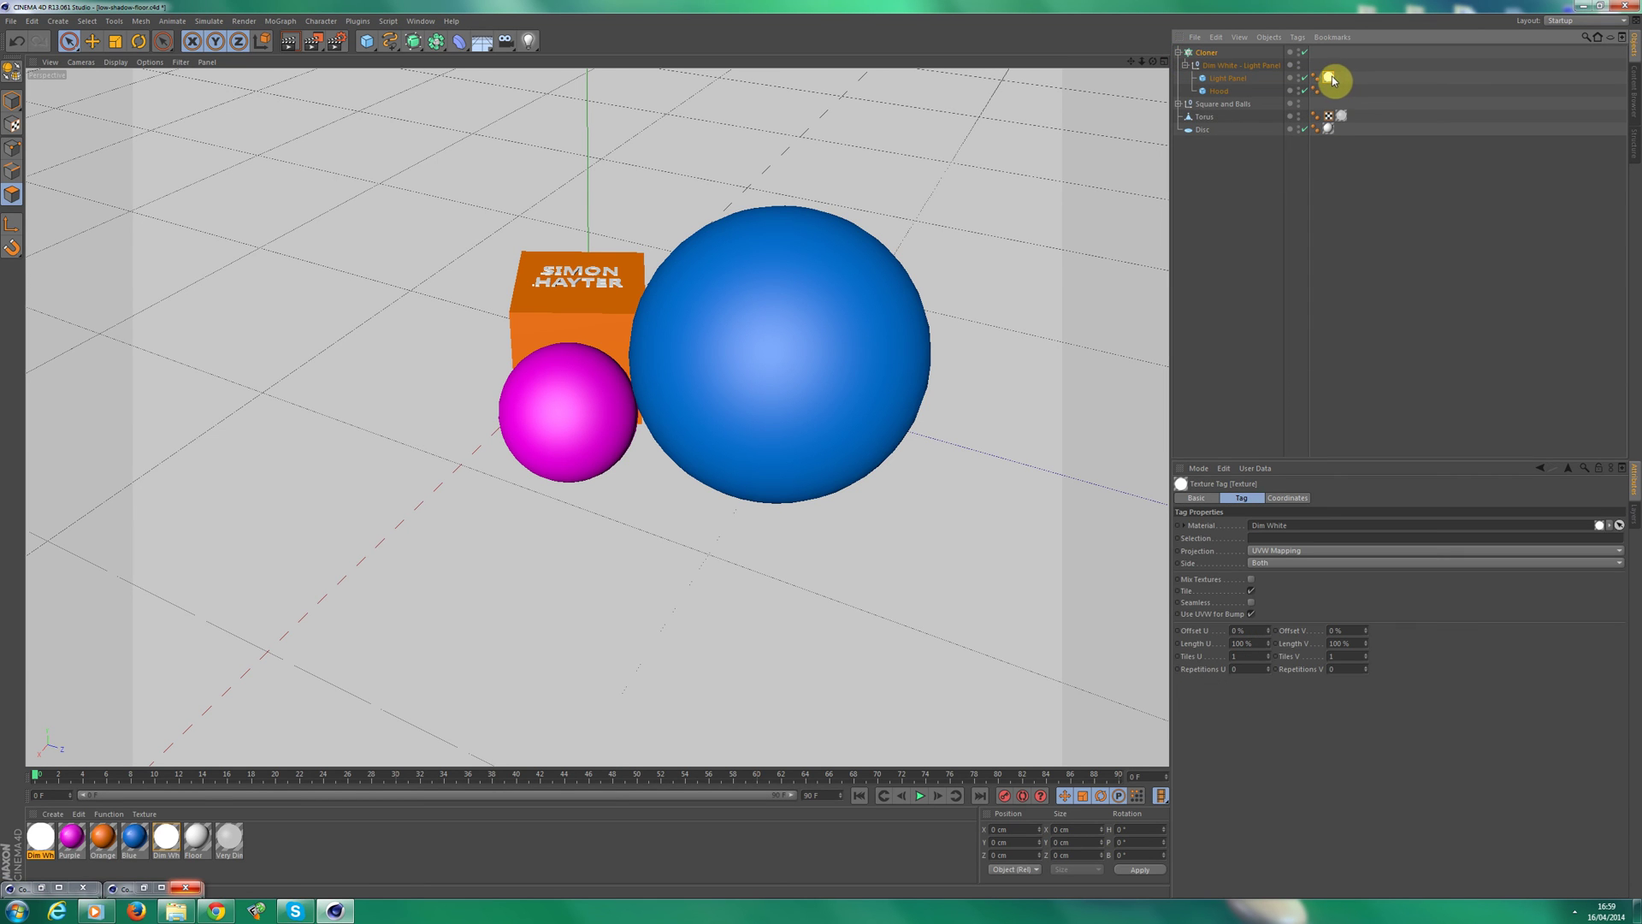
Lower the luminance brightness of the Dim White material used by the light panels to about 71%
double_click(166, 836)
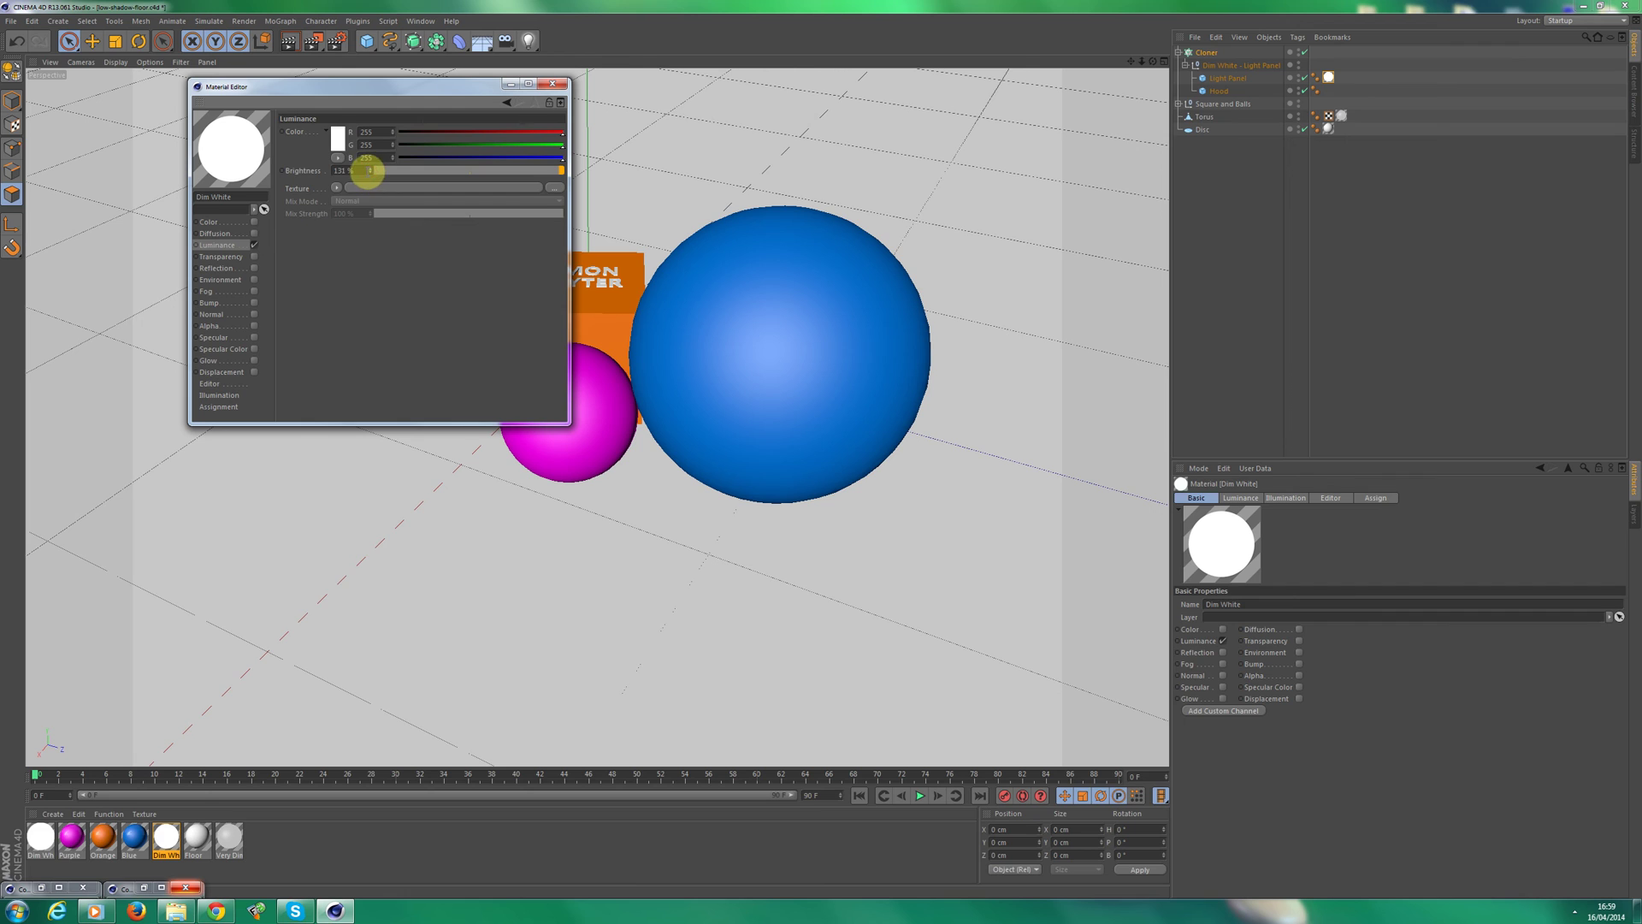
drag(370, 175, 370, 241)
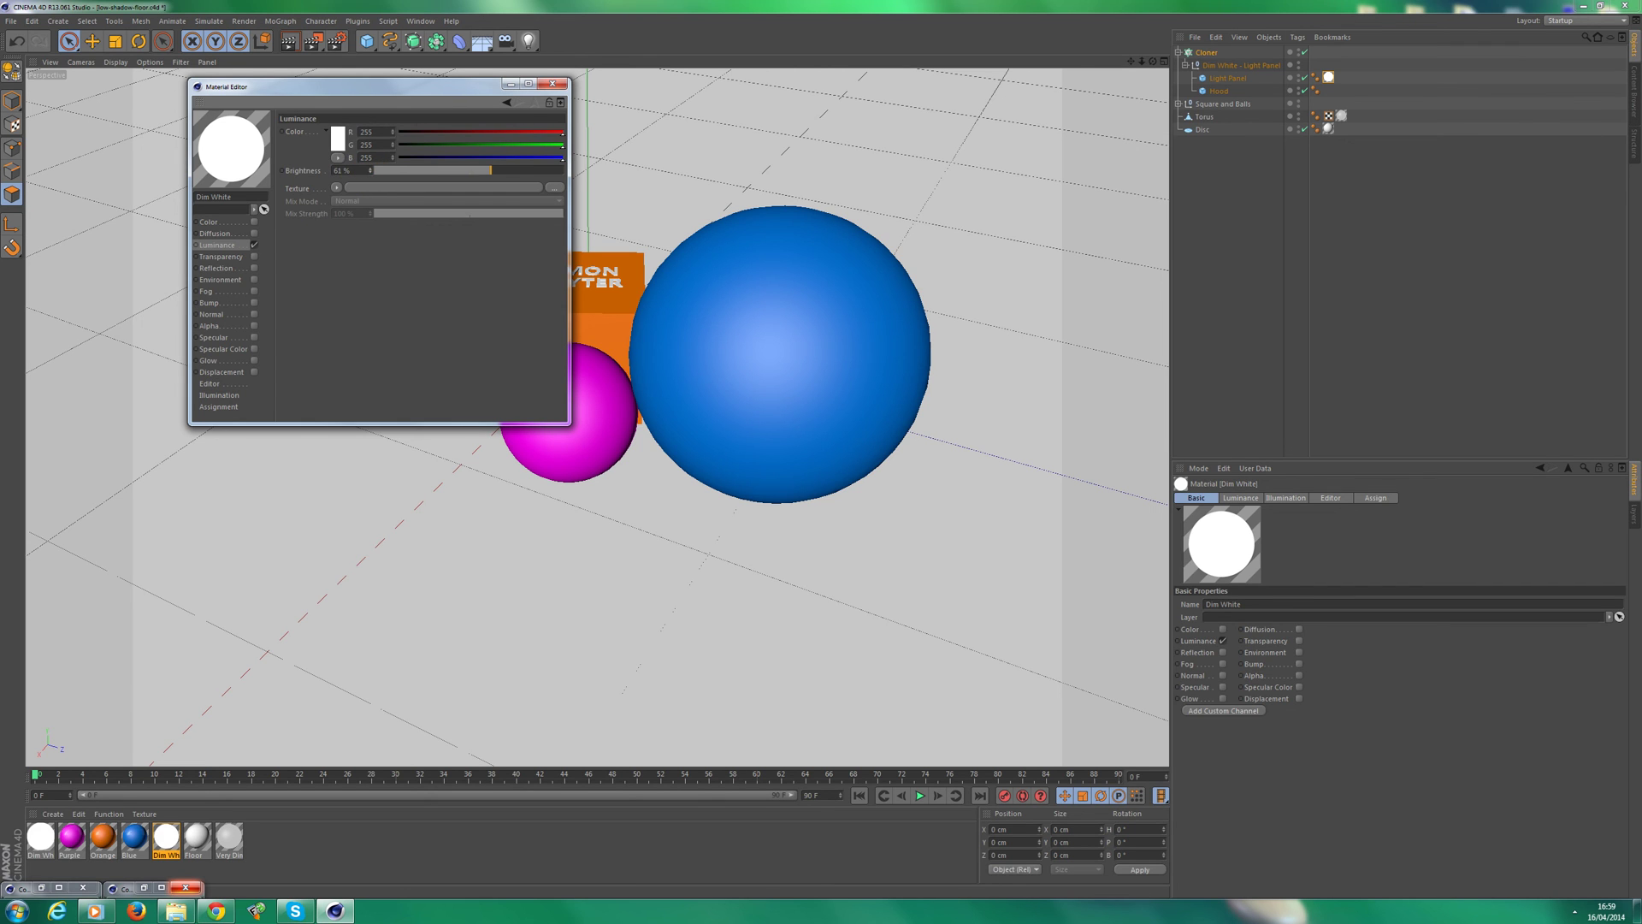
click(551, 85)
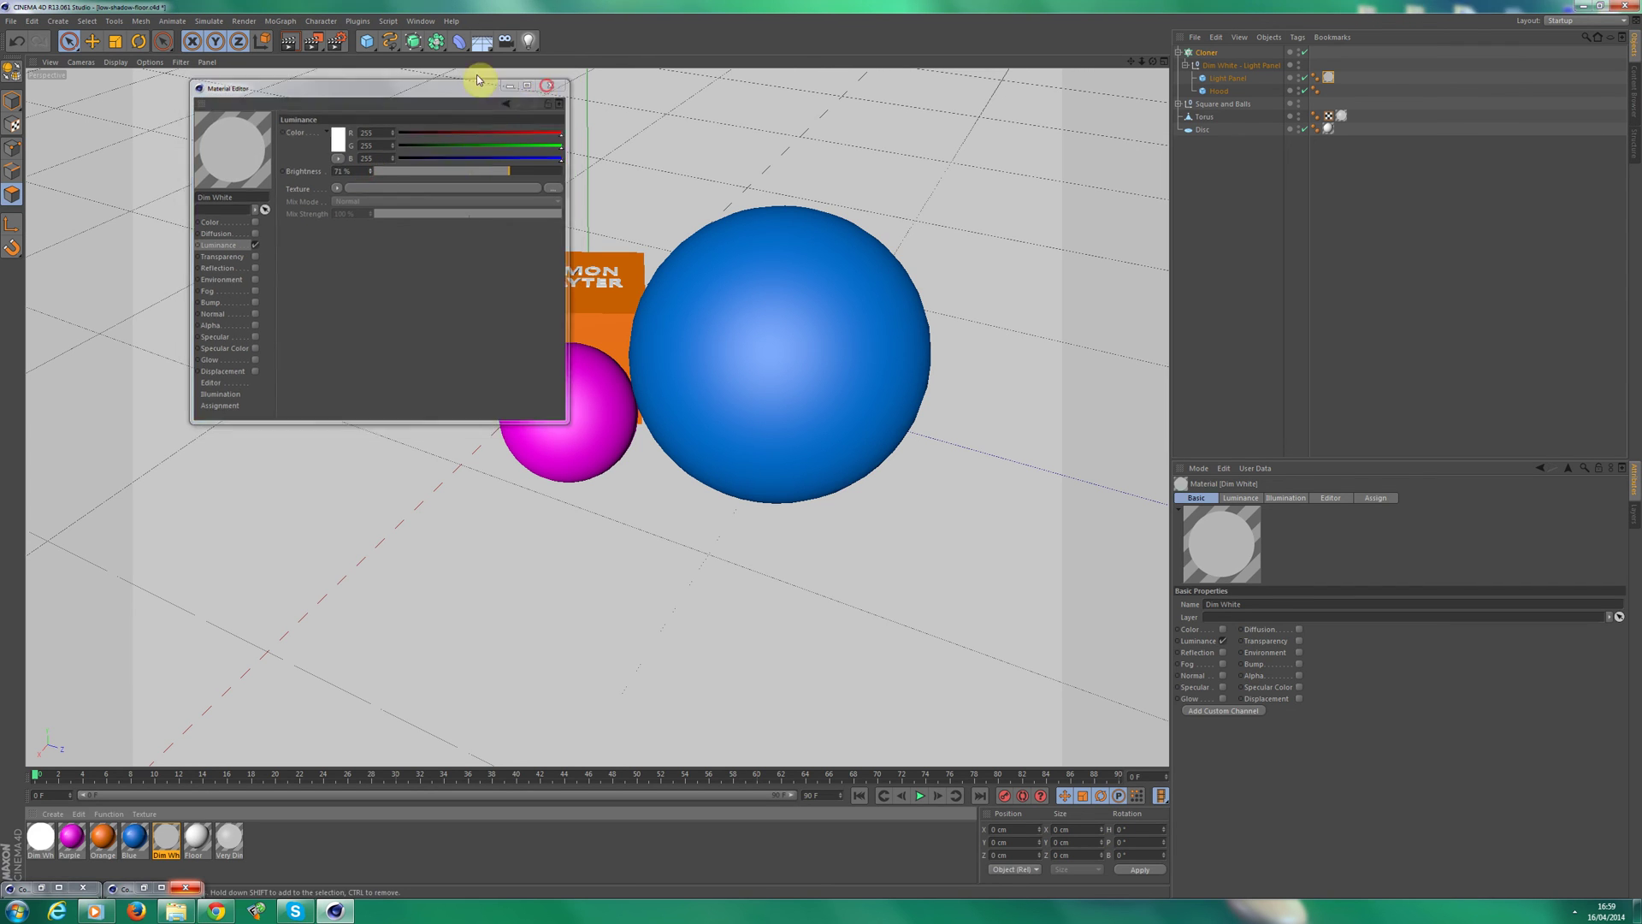
Delete the unused first Dim White material and render the cube and balls again in the viewport
click(41, 837)
key(Delete)
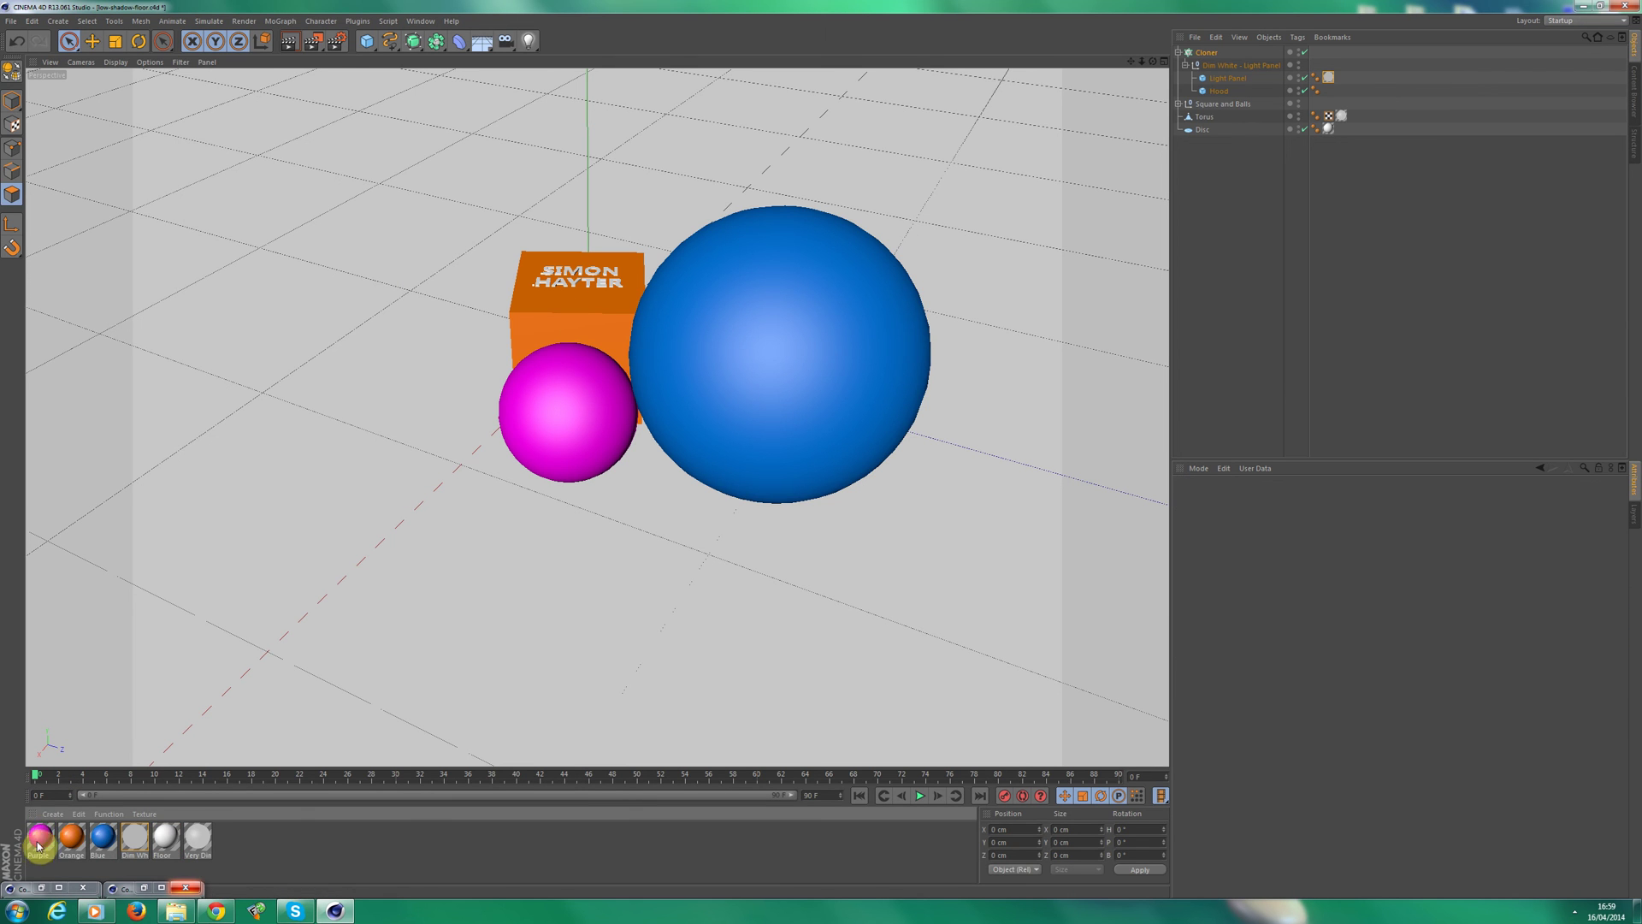
click(289, 49)
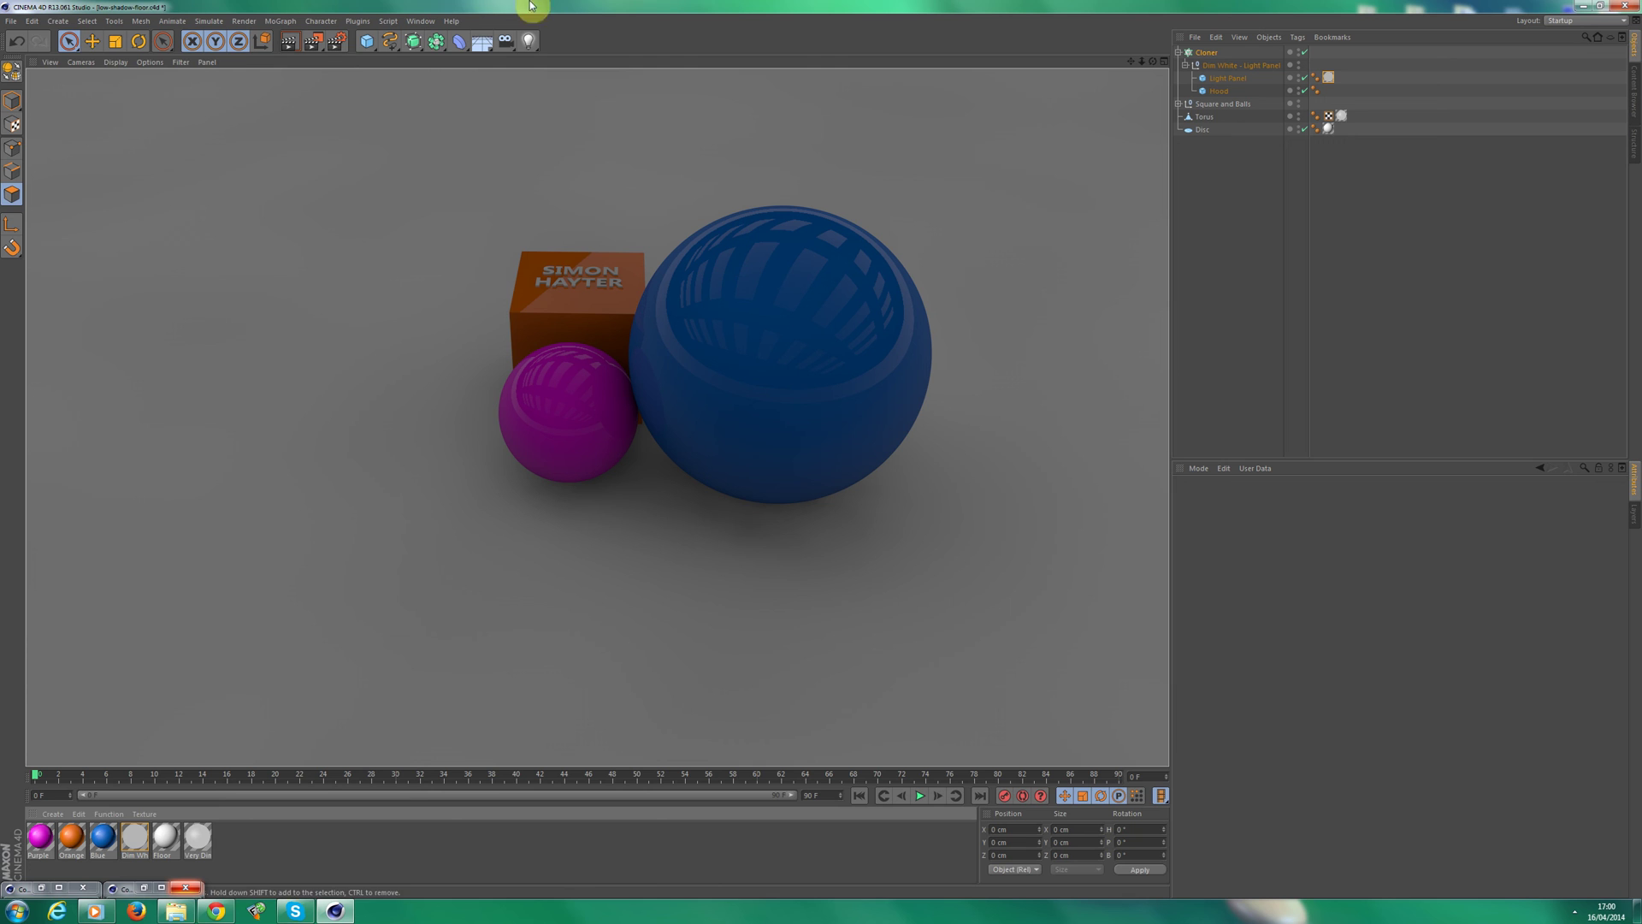
Load the Lights Cloner preset from the studio pack's Lights folder and delete the existing light panel cloner
click(430, 19)
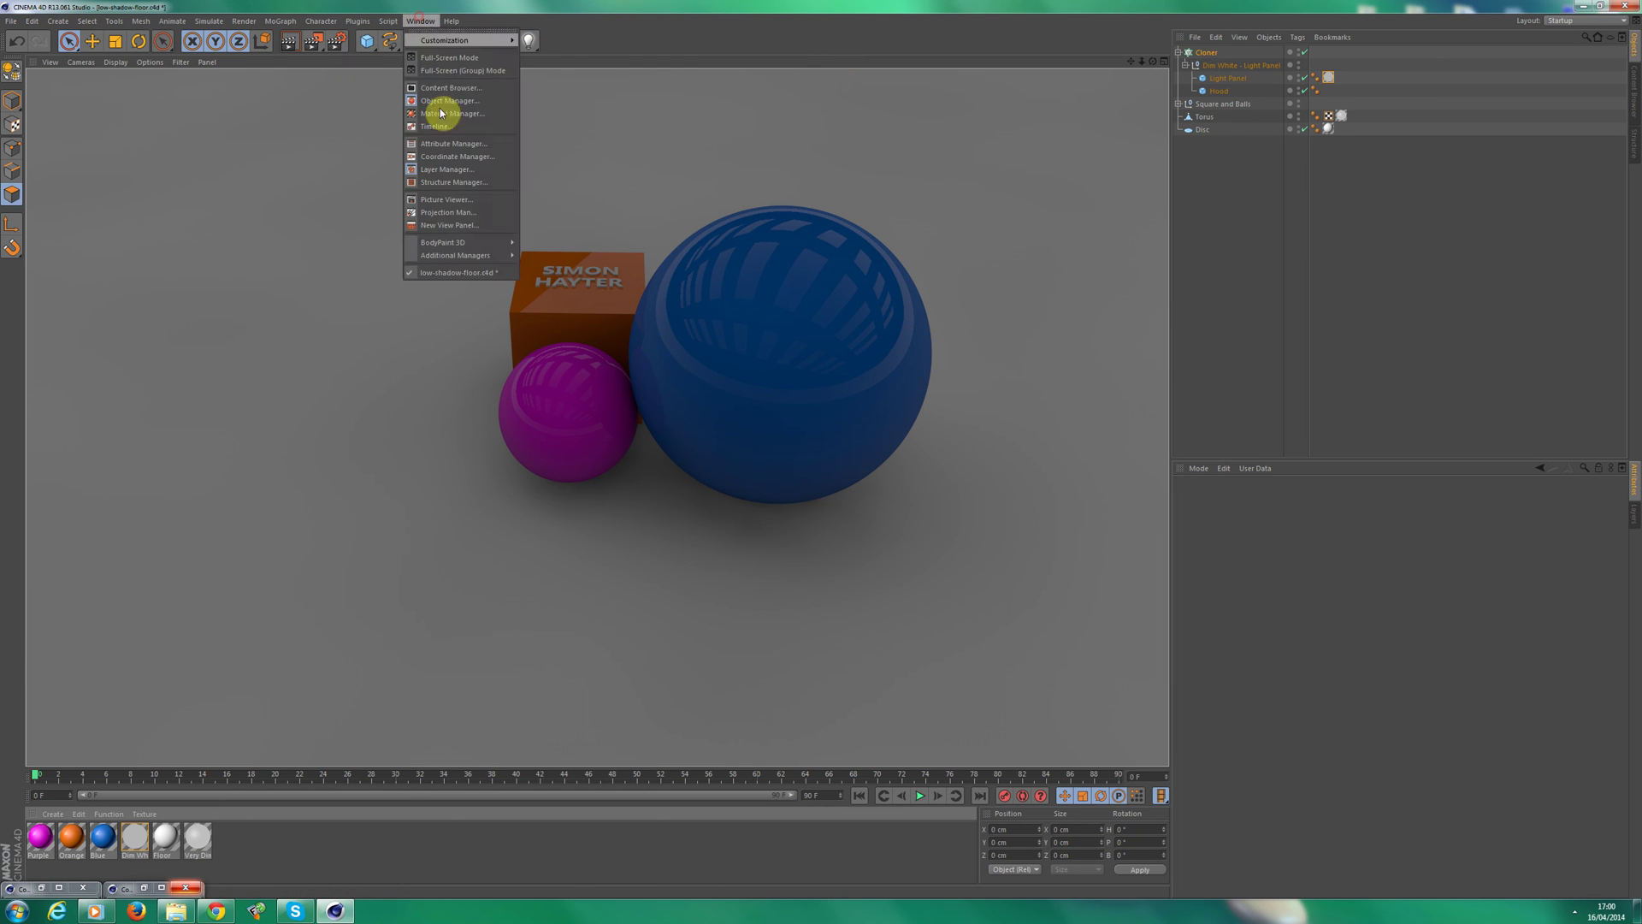
click(445, 92)
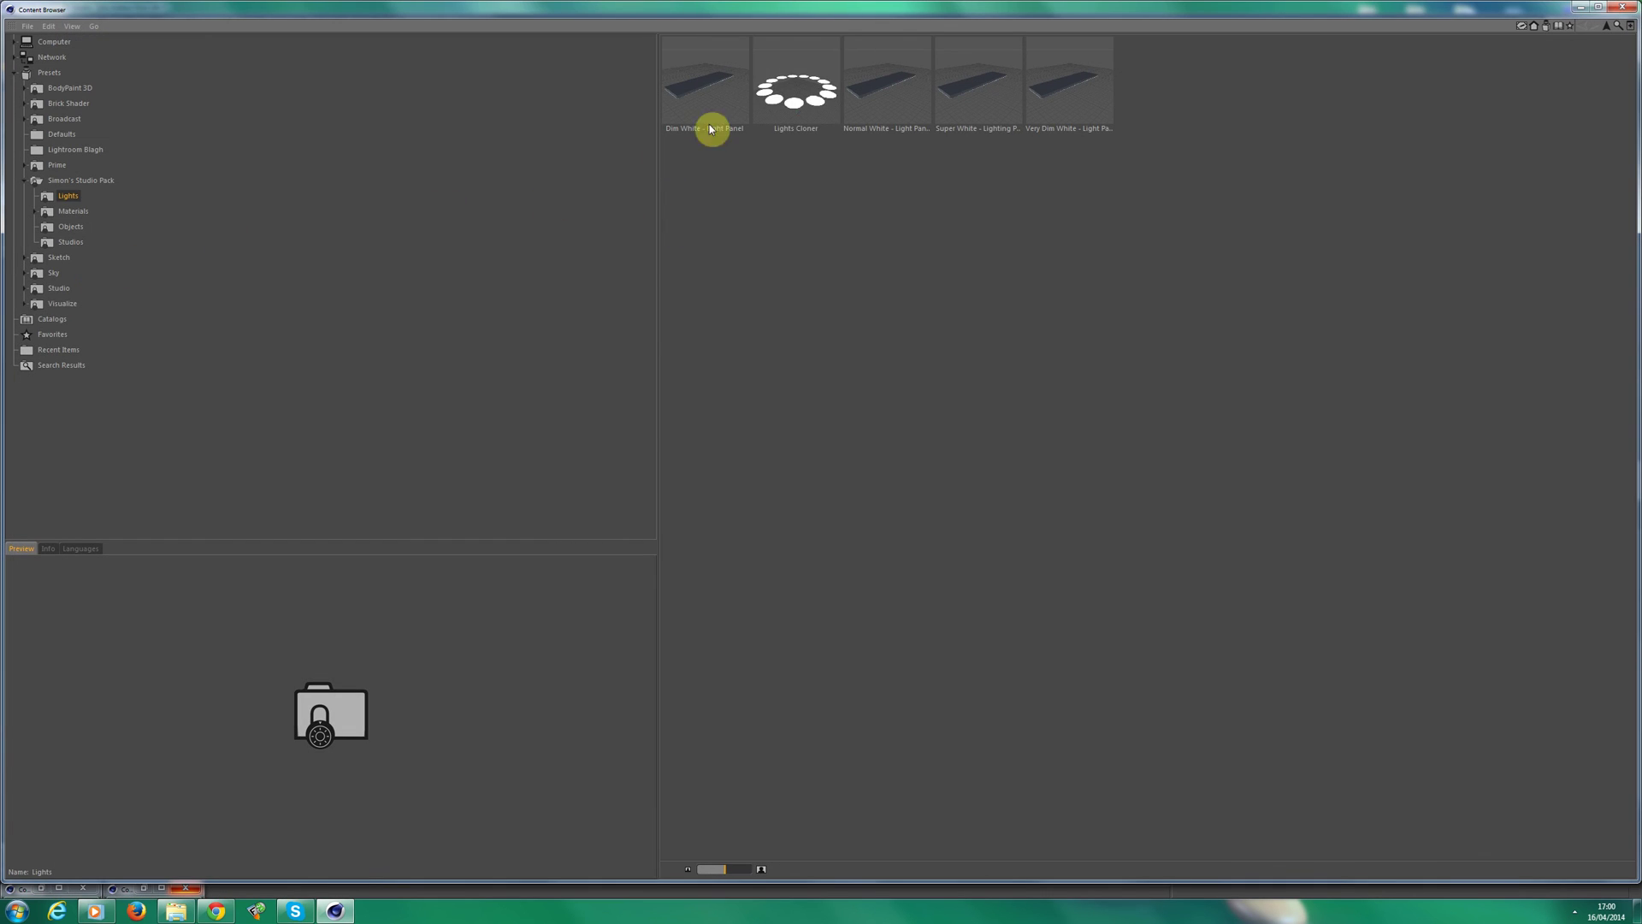
click(774, 94)
click(1584, 8)
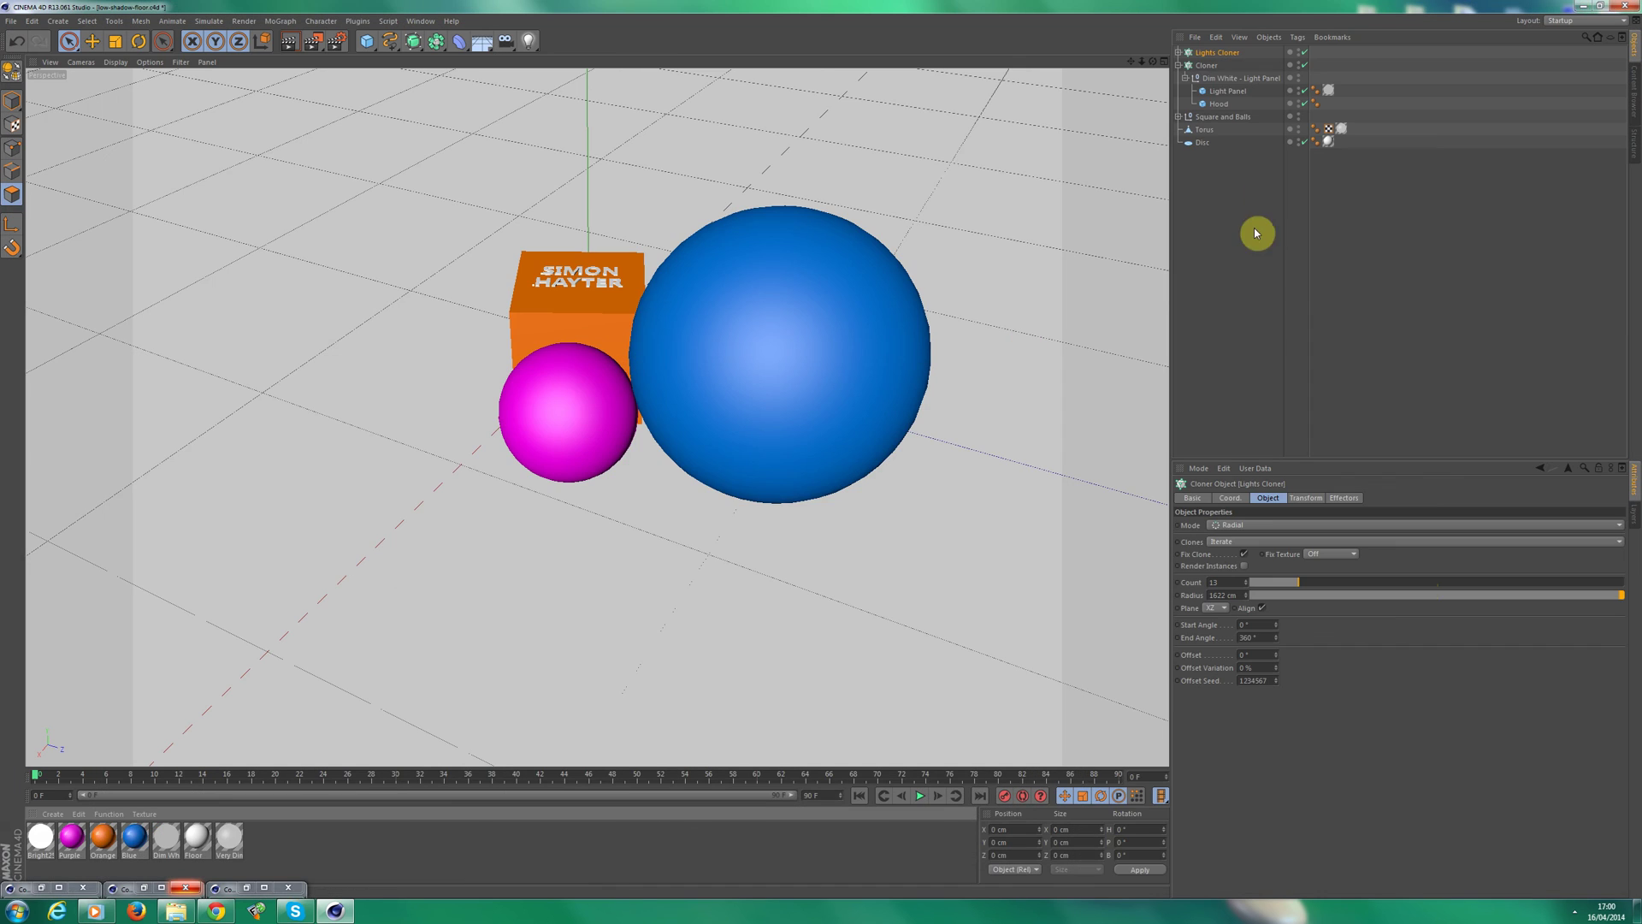
click(1210, 65)
key(Delete)
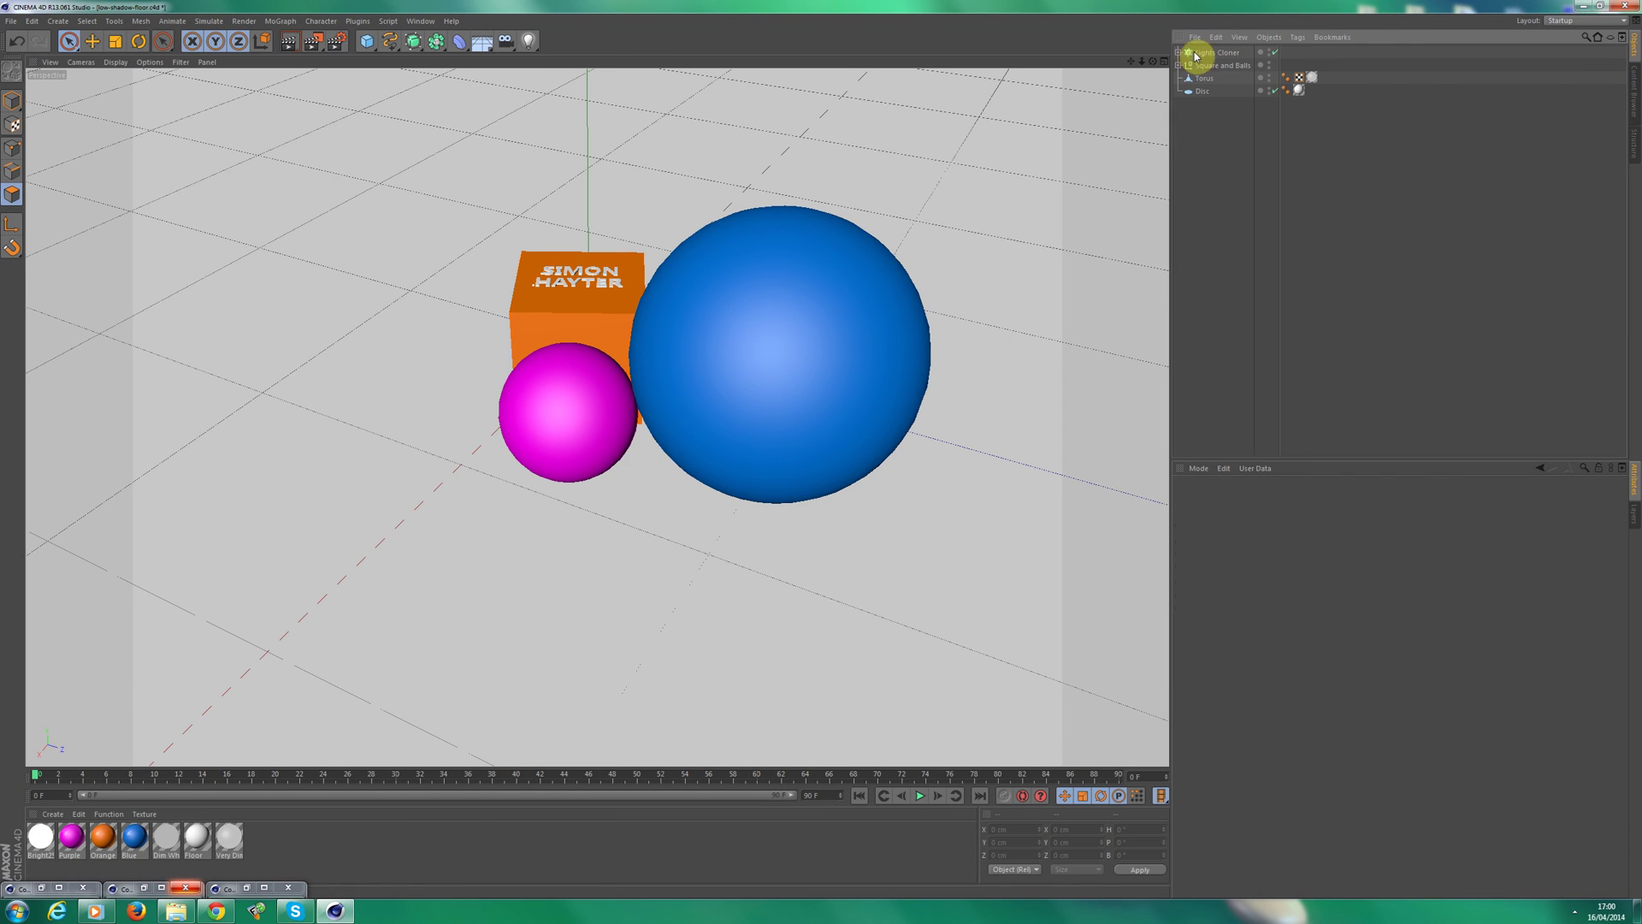
Lower the Lights Cloner ring along its vertical axis, closer to the disc floor
mouse_move(1142, 60)
mouse_down()
mouse_move(1026, 61)
mouse_move(1181, 60)
mouse_move(1138, 61)
mouse_up()
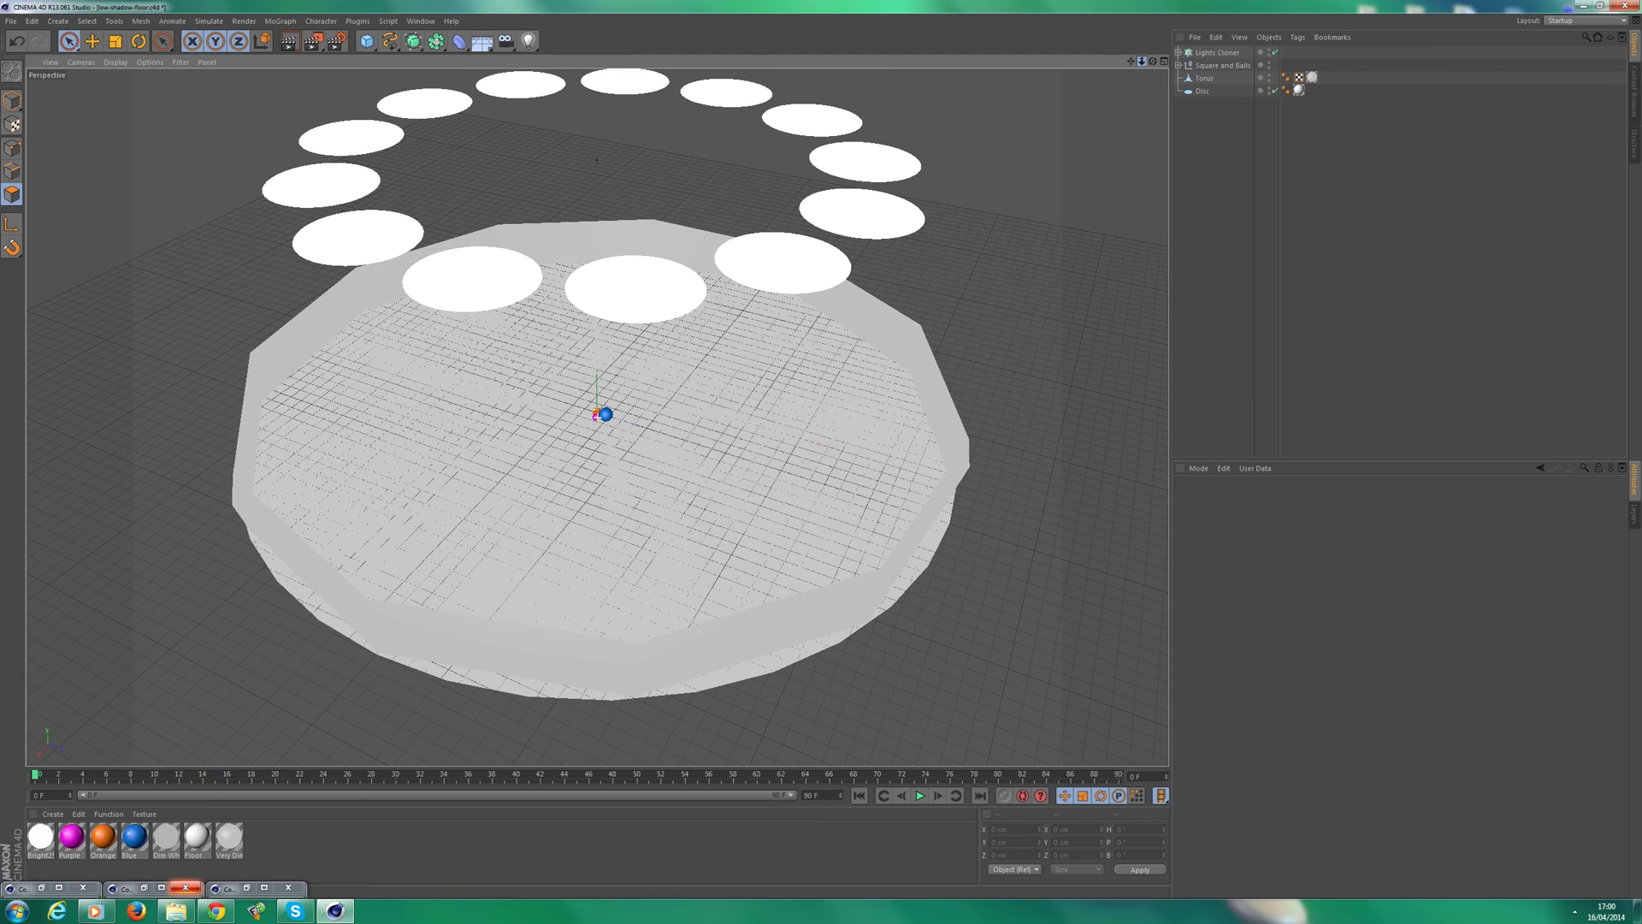
click(1213, 54)
scroll(608, 260, down, 3)
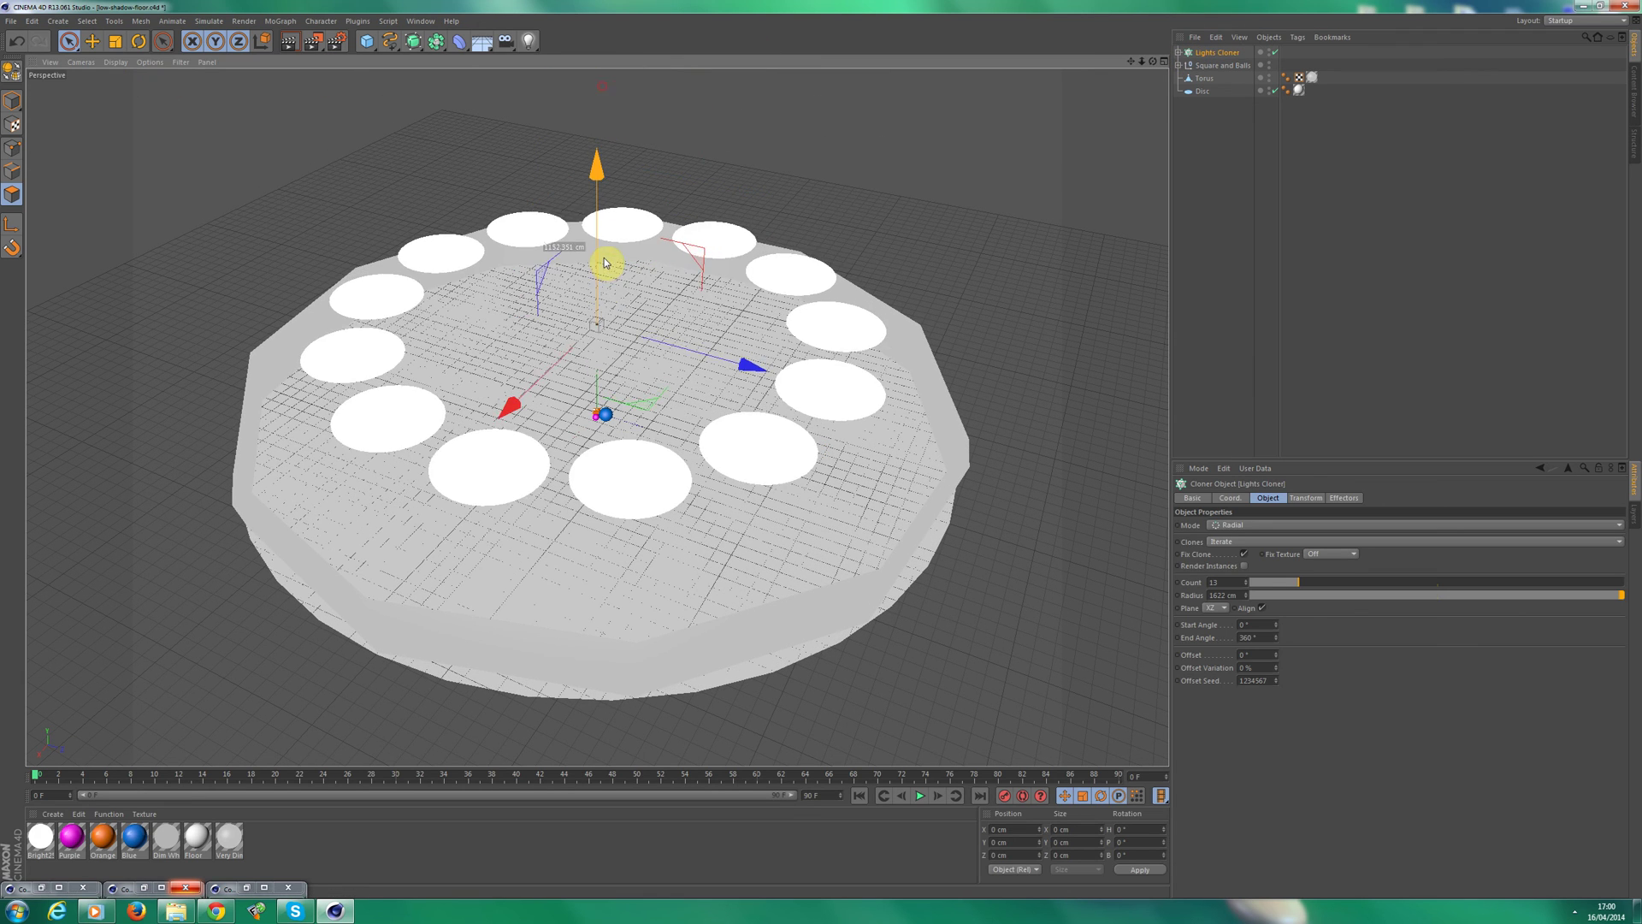
scroll(565, 509, up, 4)
scroll(577, 508, up, 2)
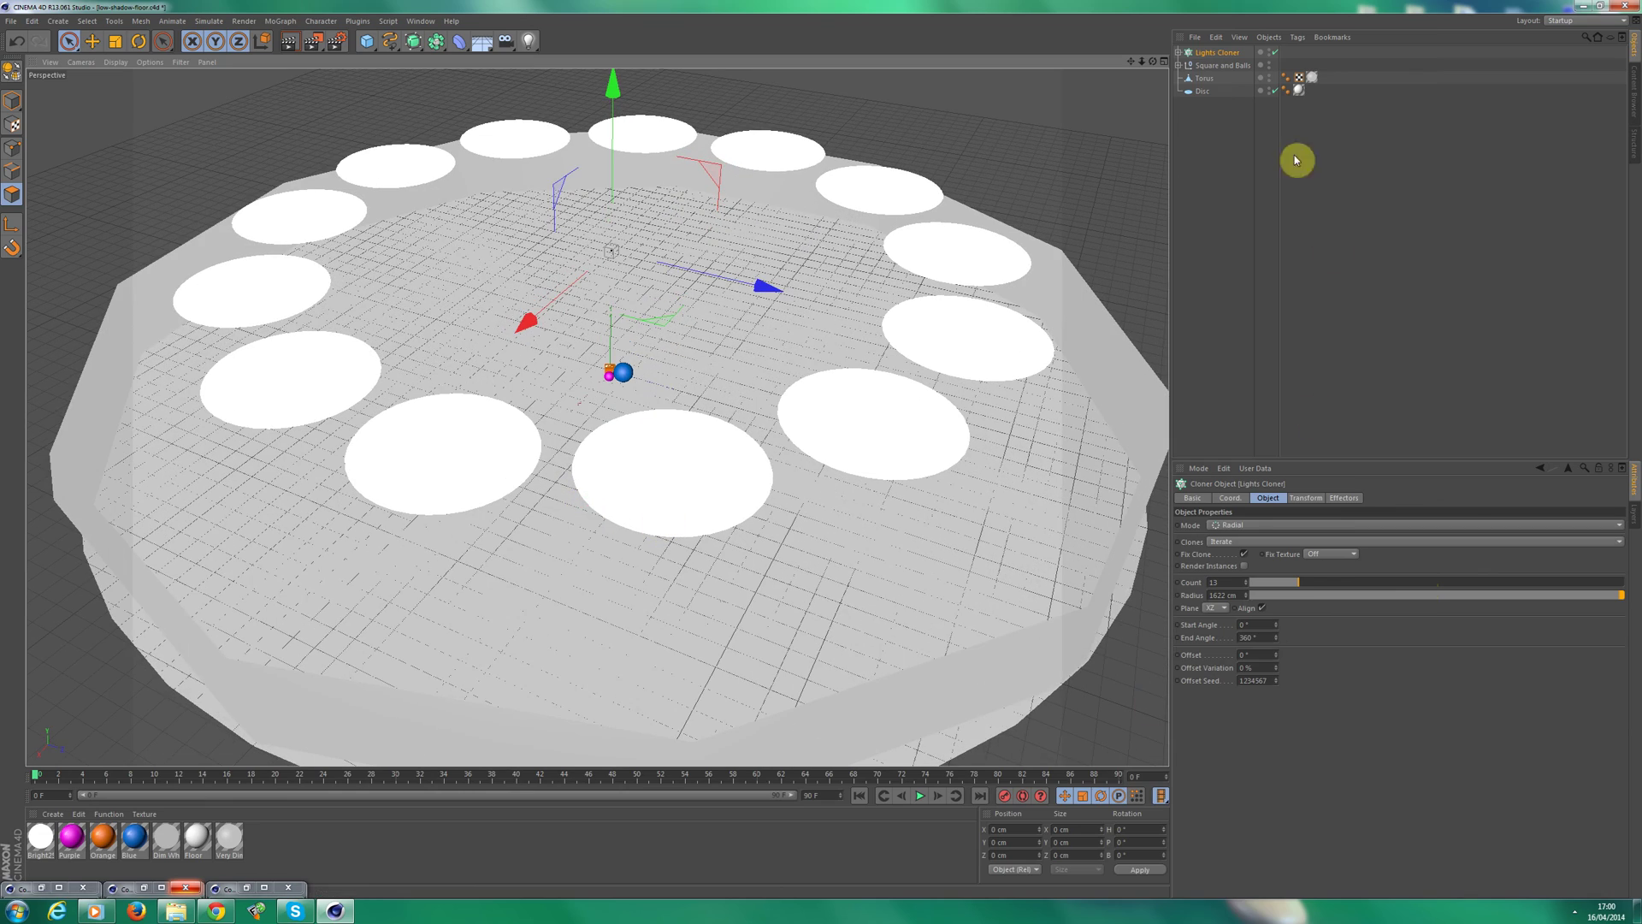
Delete the Torus wall object surrounding the disc floor
click(1204, 90)
click(1206, 79)
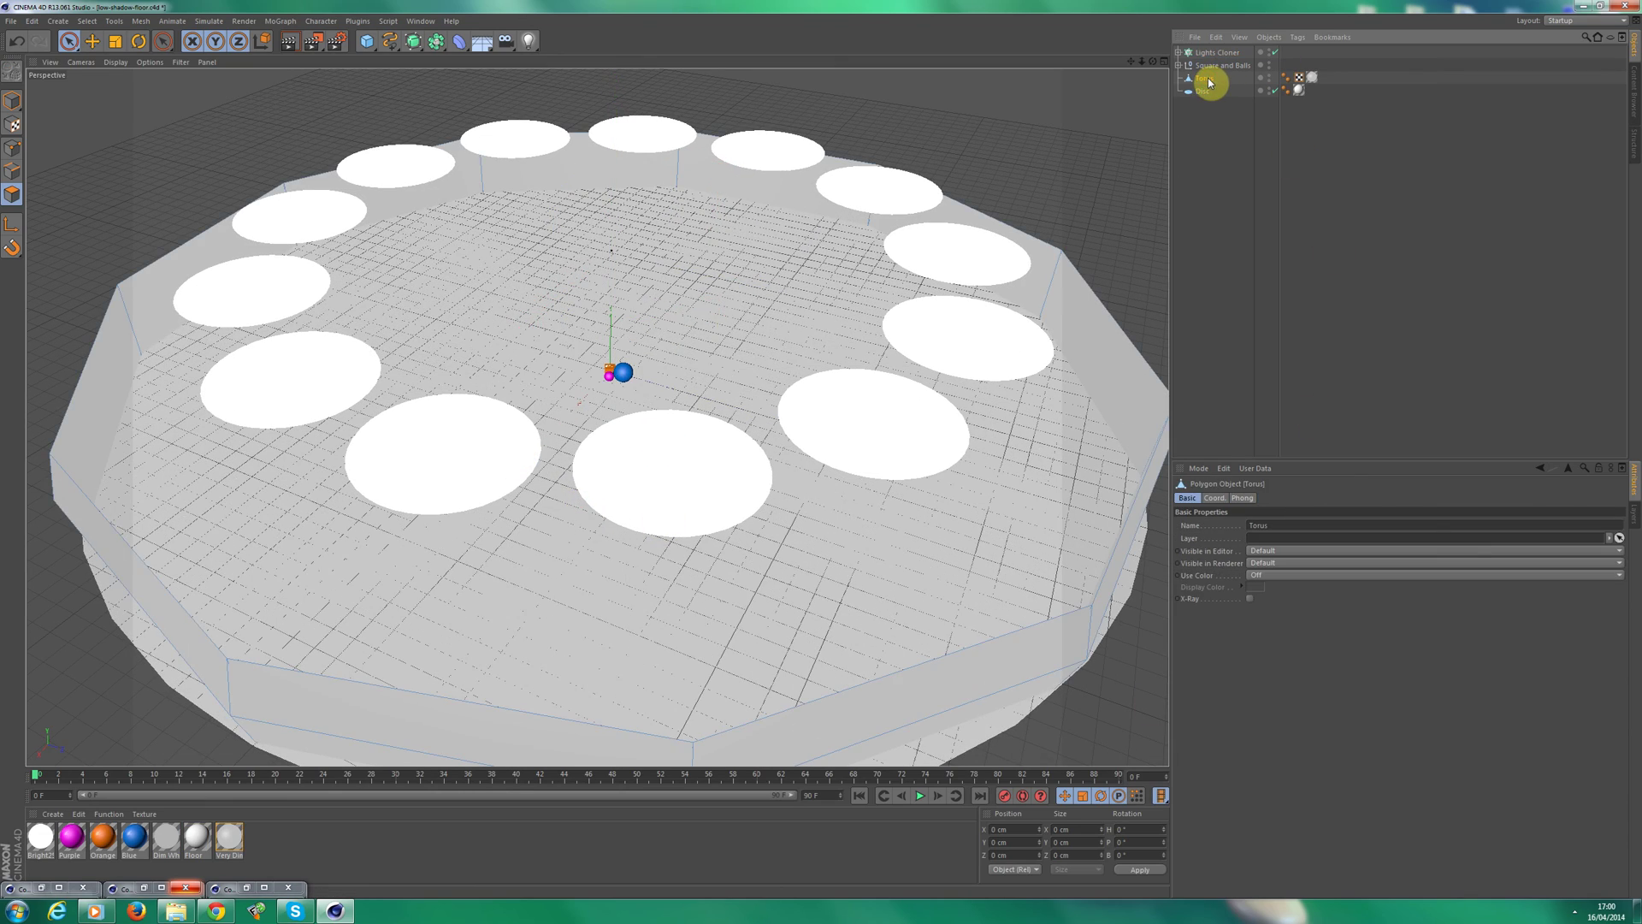
key(Delete)
Frame the cube and balls close up and render them in the viewport under the ring of lights
scroll(736, 513, up, 3)
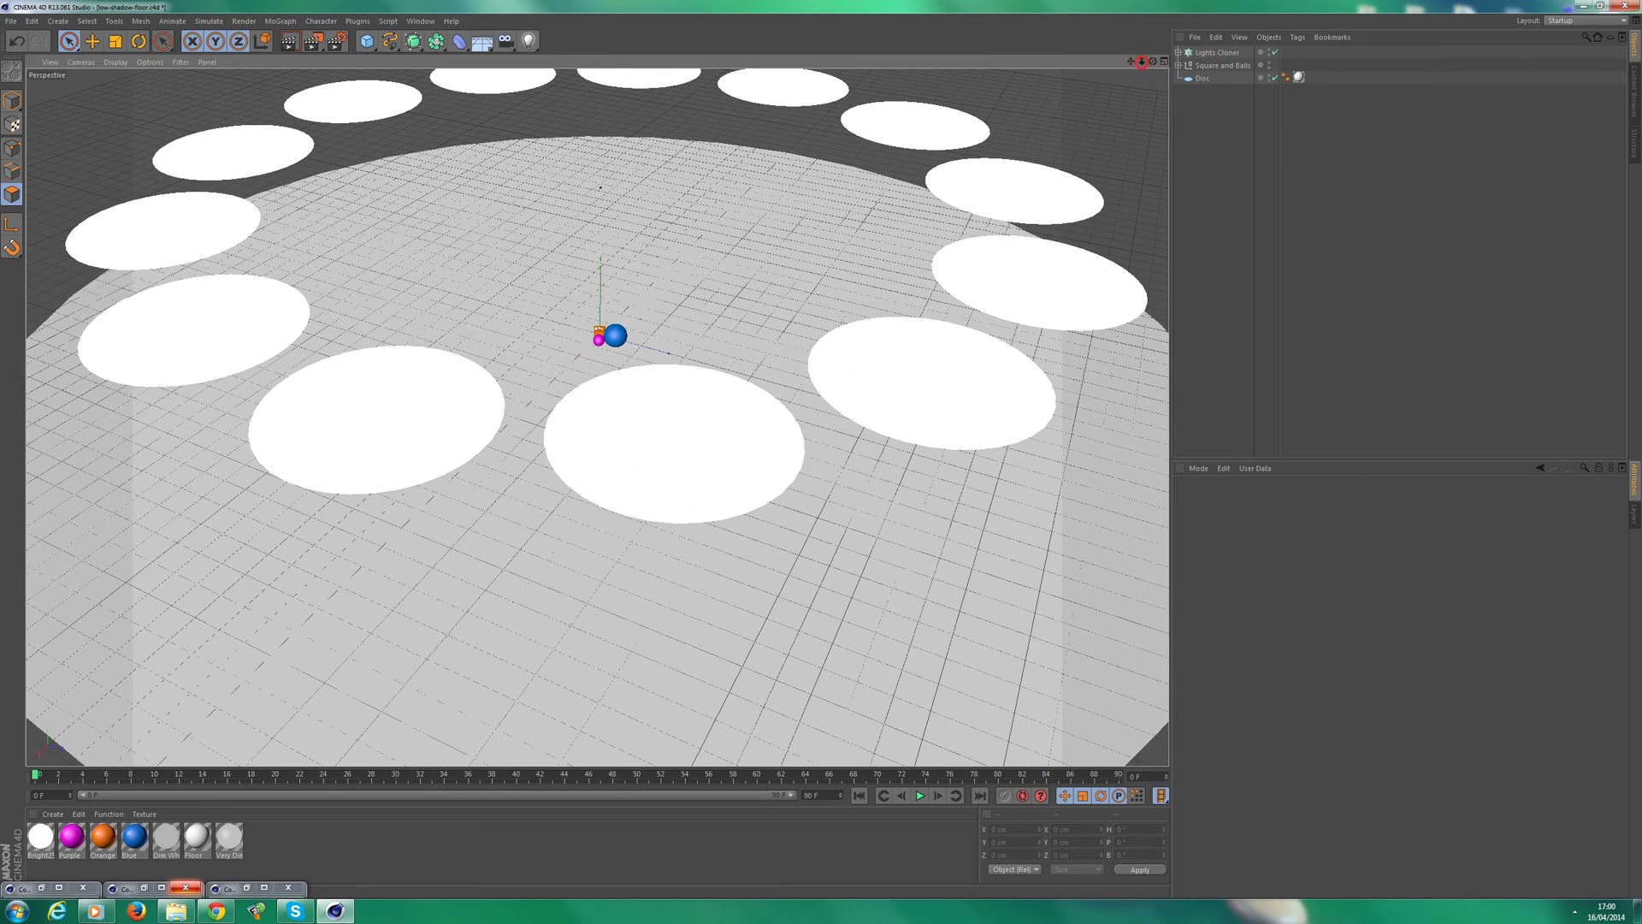
scroll(597, 418, down, 3)
scroll(598, 417, up, 6)
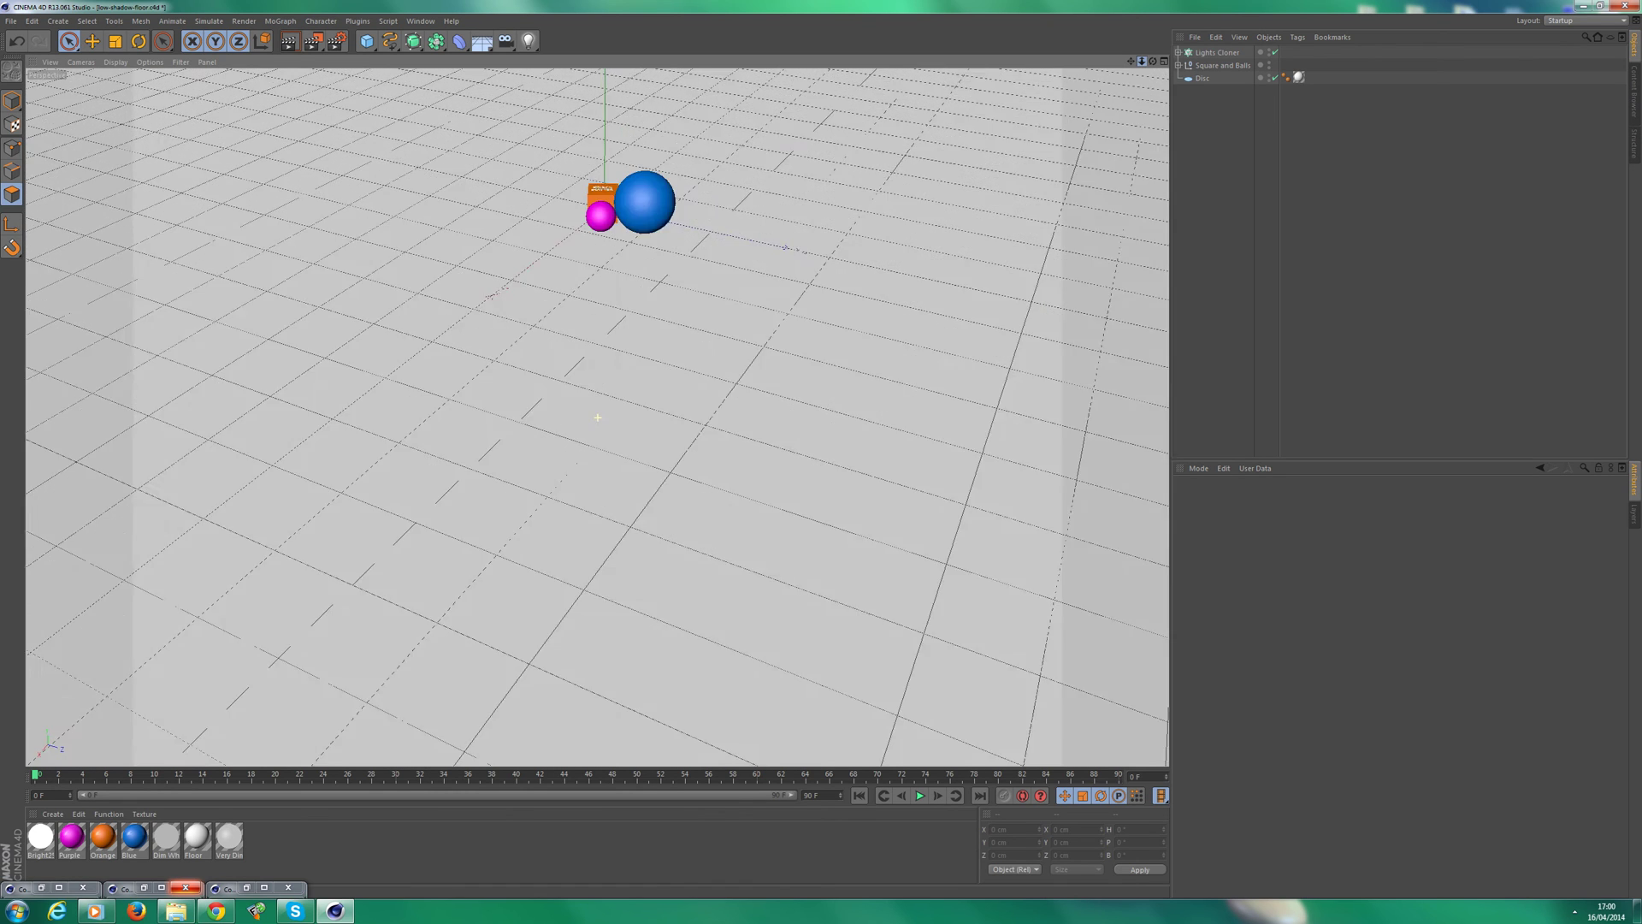
drag(1142, 60, 1202, 168)
drag(1142, 61, 821, 449)
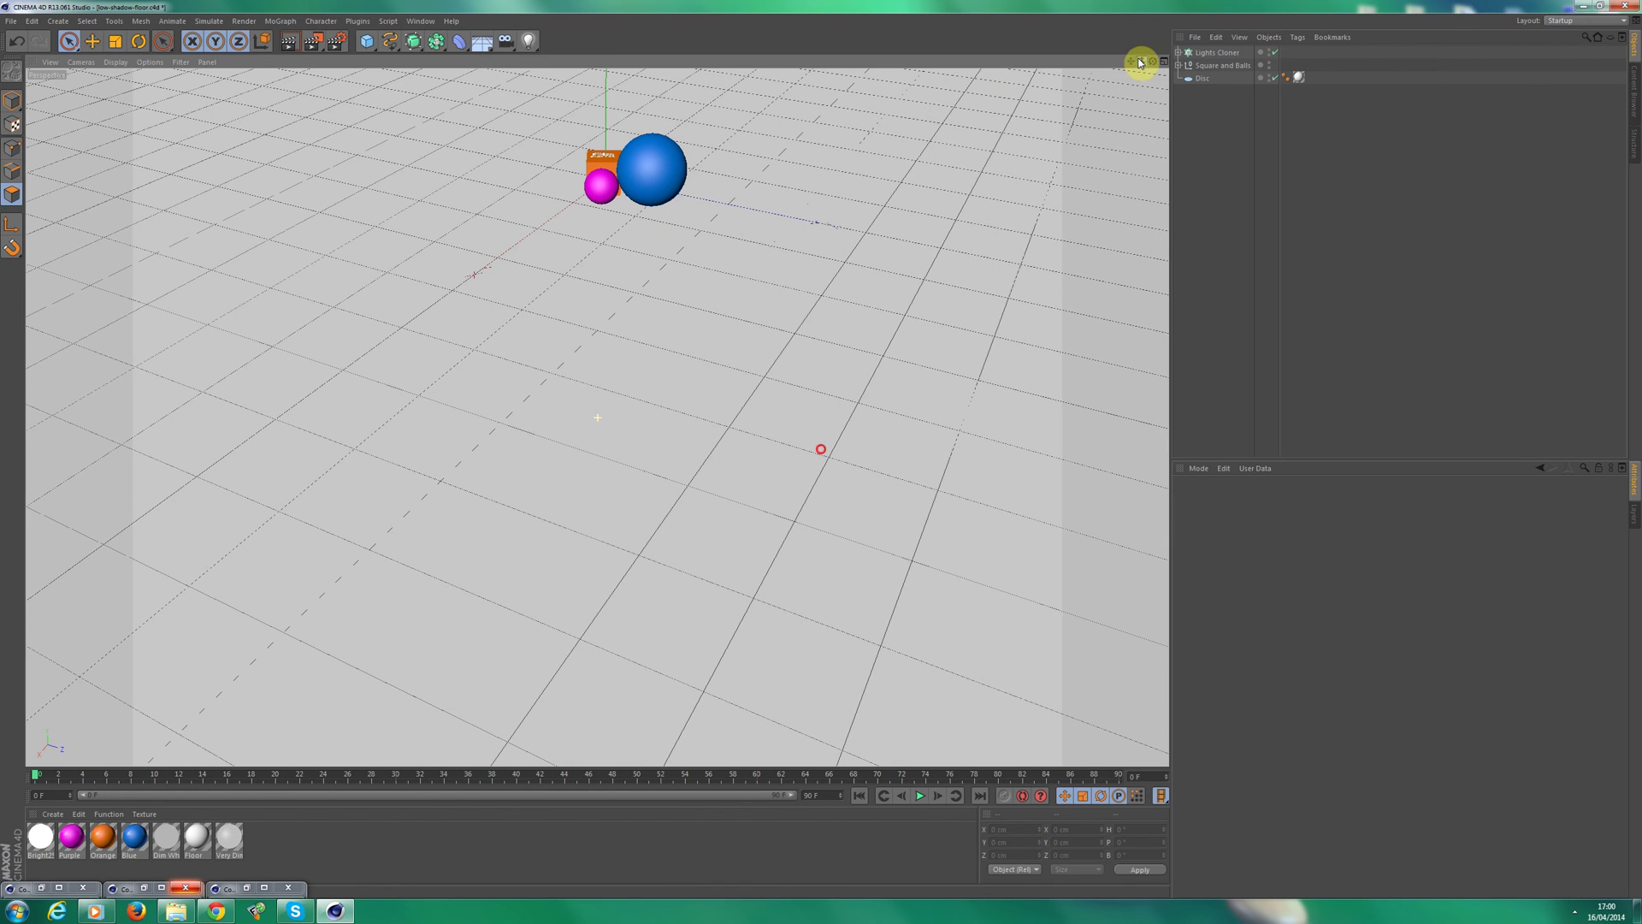
click(1134, 59)
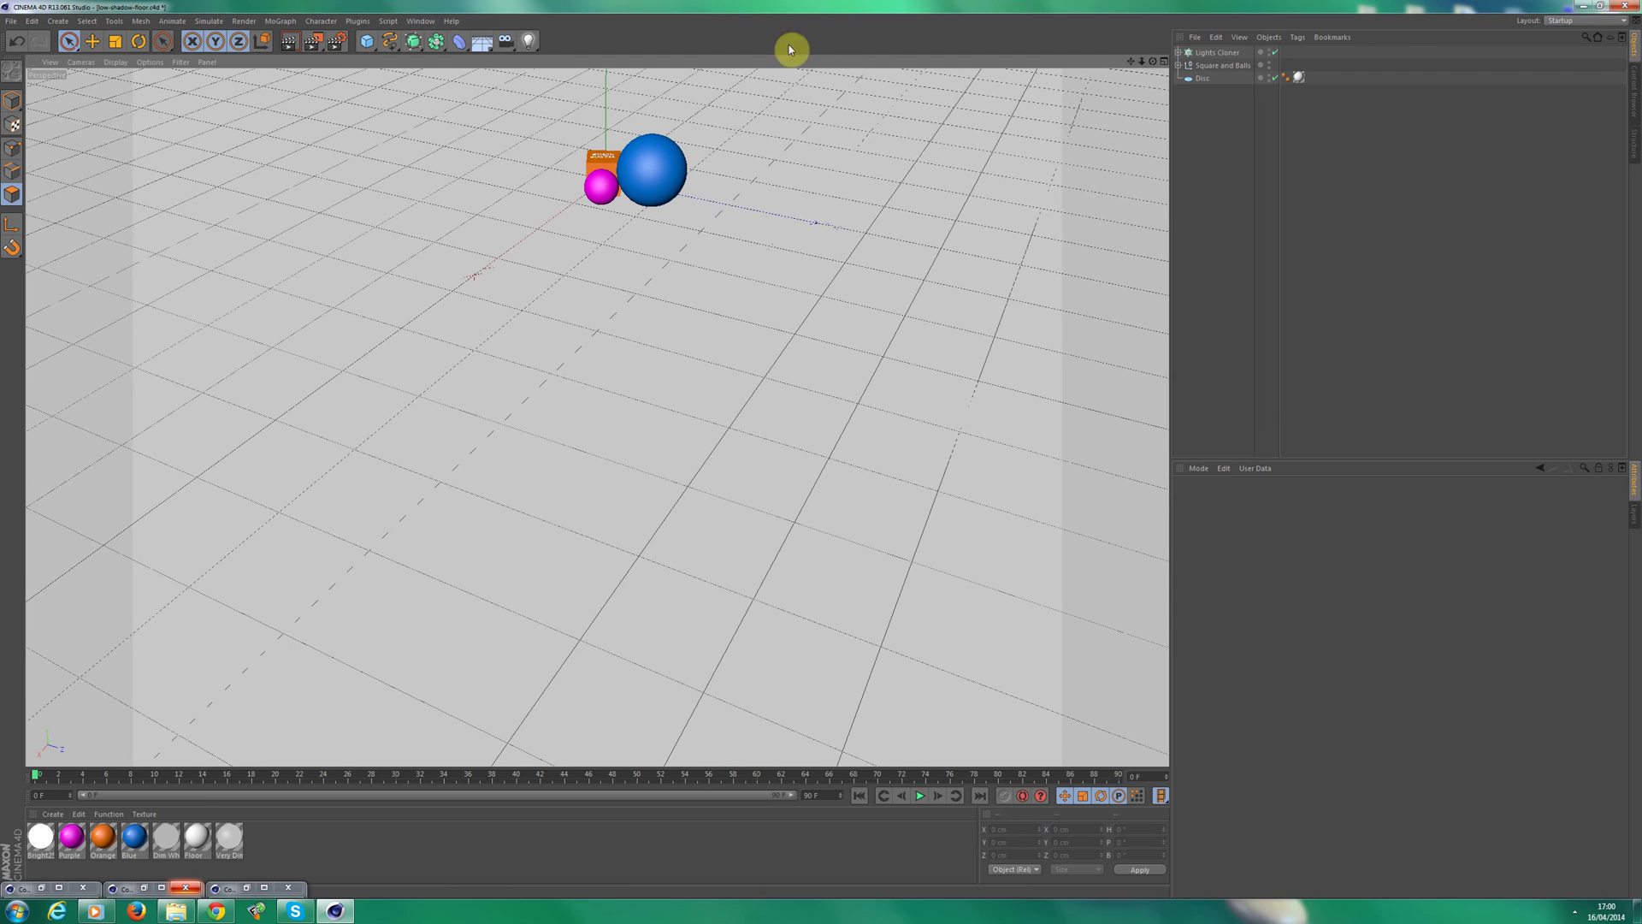
scroll(727, 146, up, 5)
scroll(654, 146, up, 6)
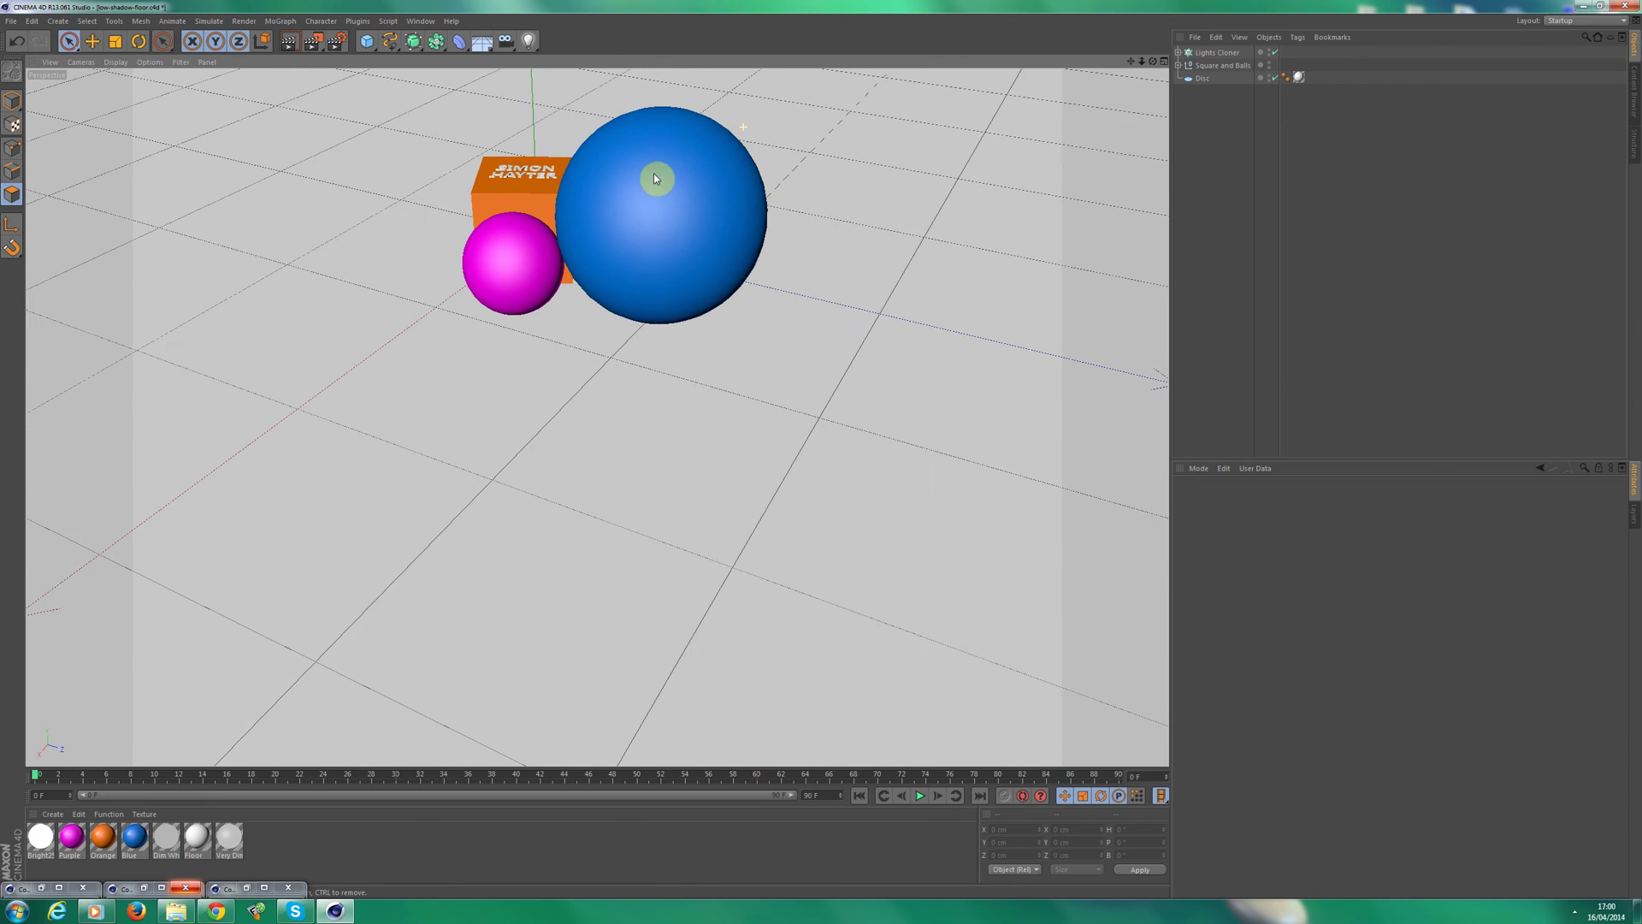
drag(1128, 60, 1150, 247)
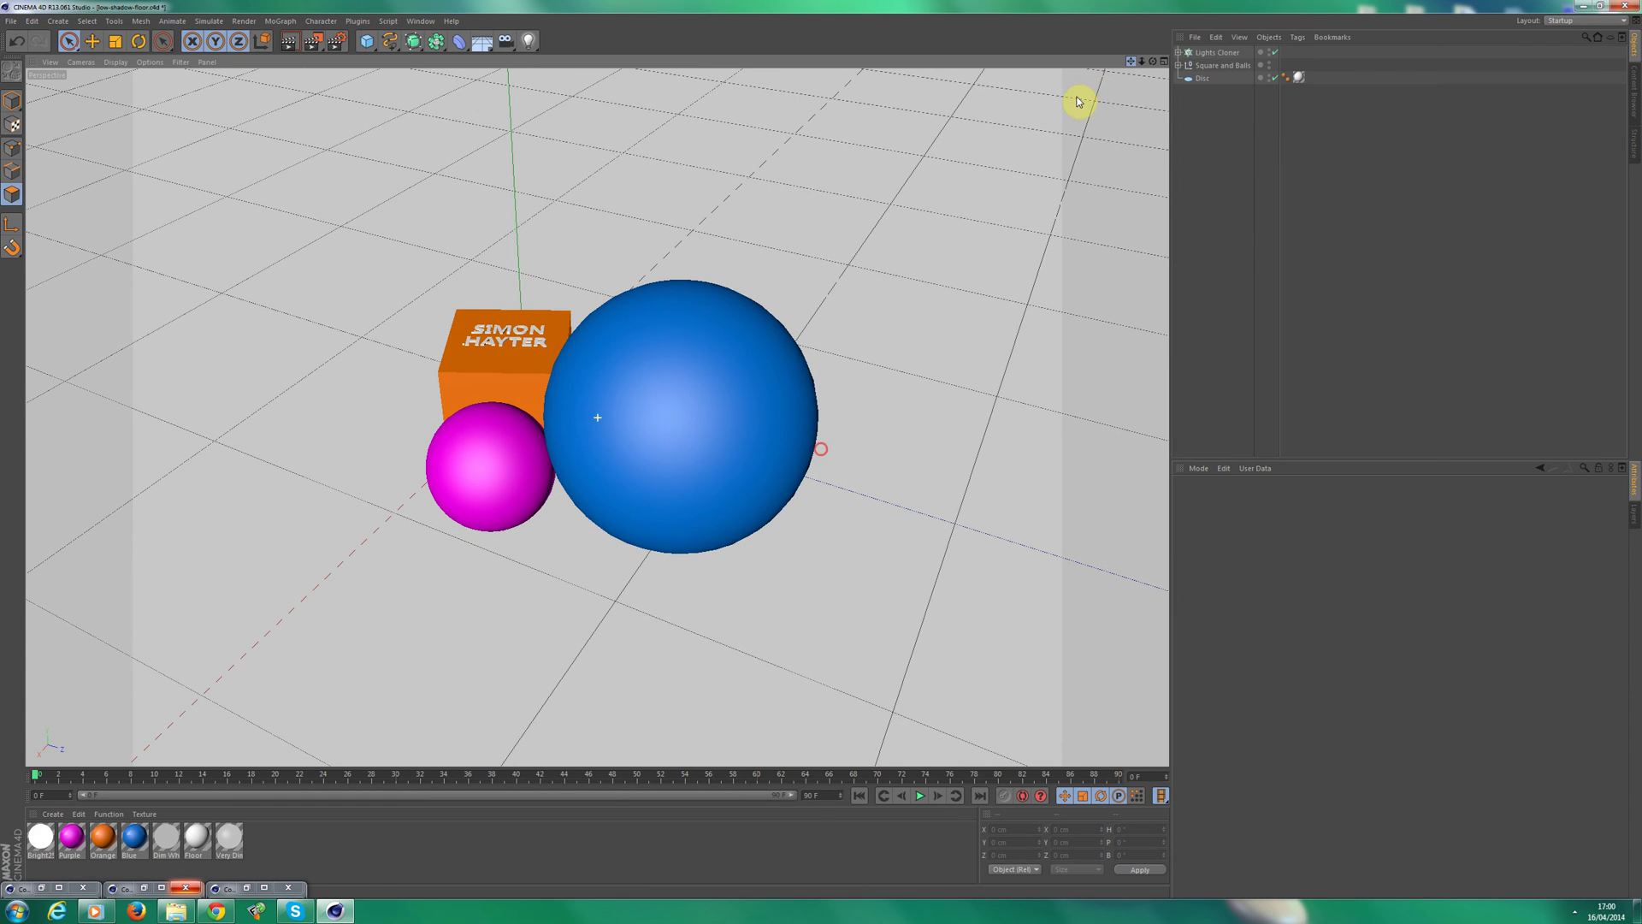
drag(1078, 102, 1091, 99)
click(282, 43)
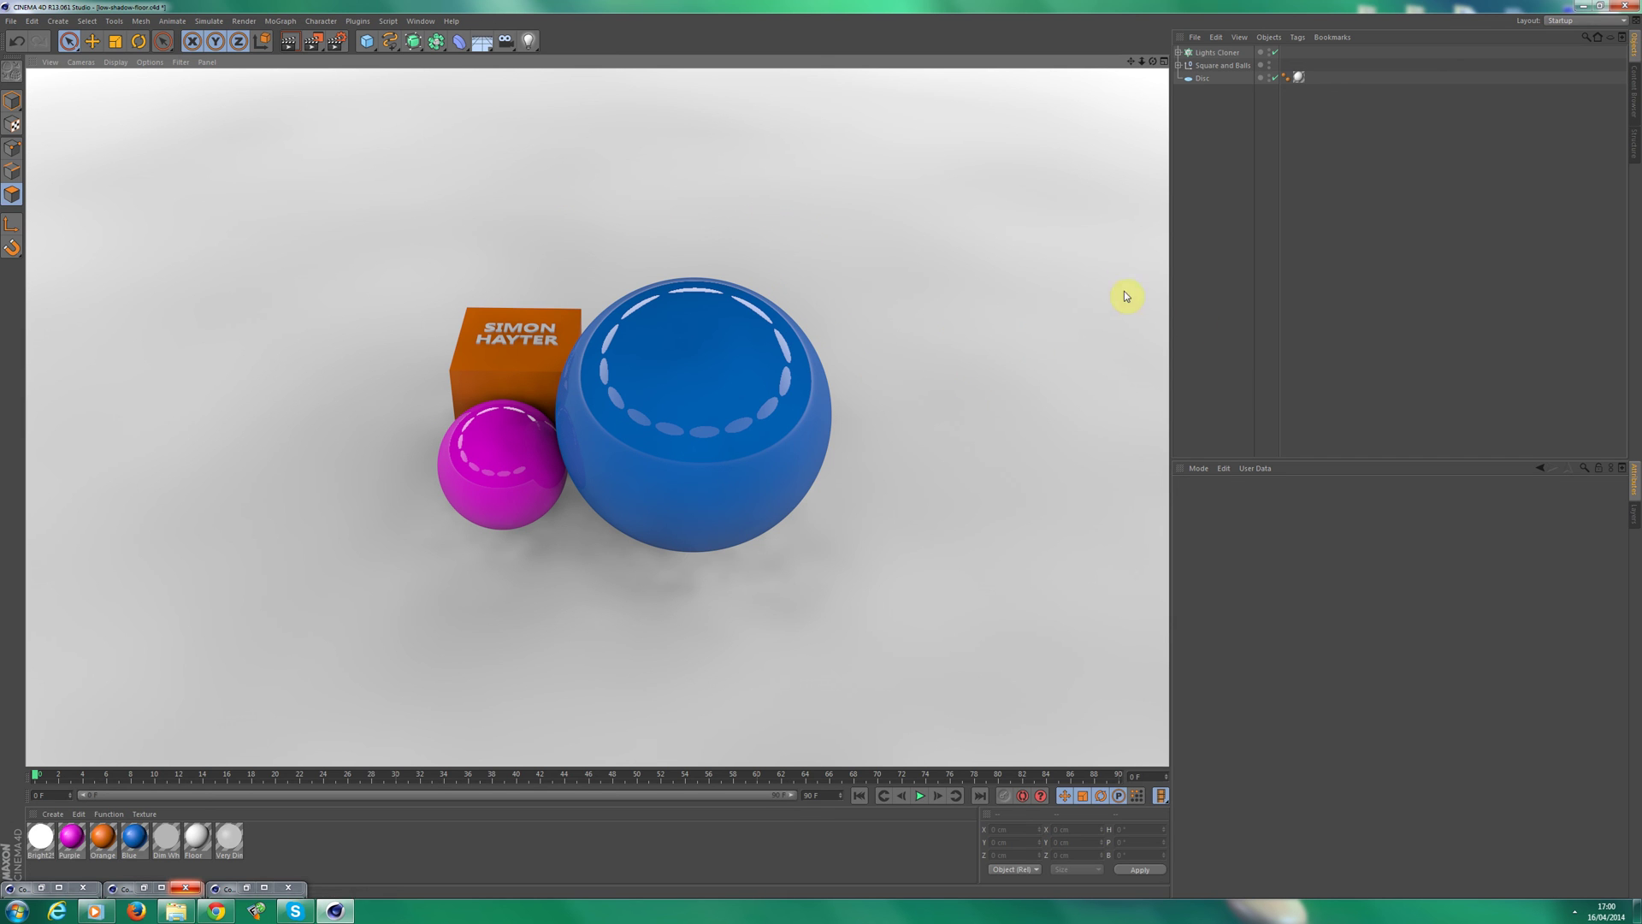
drag(1141, 60, 1096, 60)
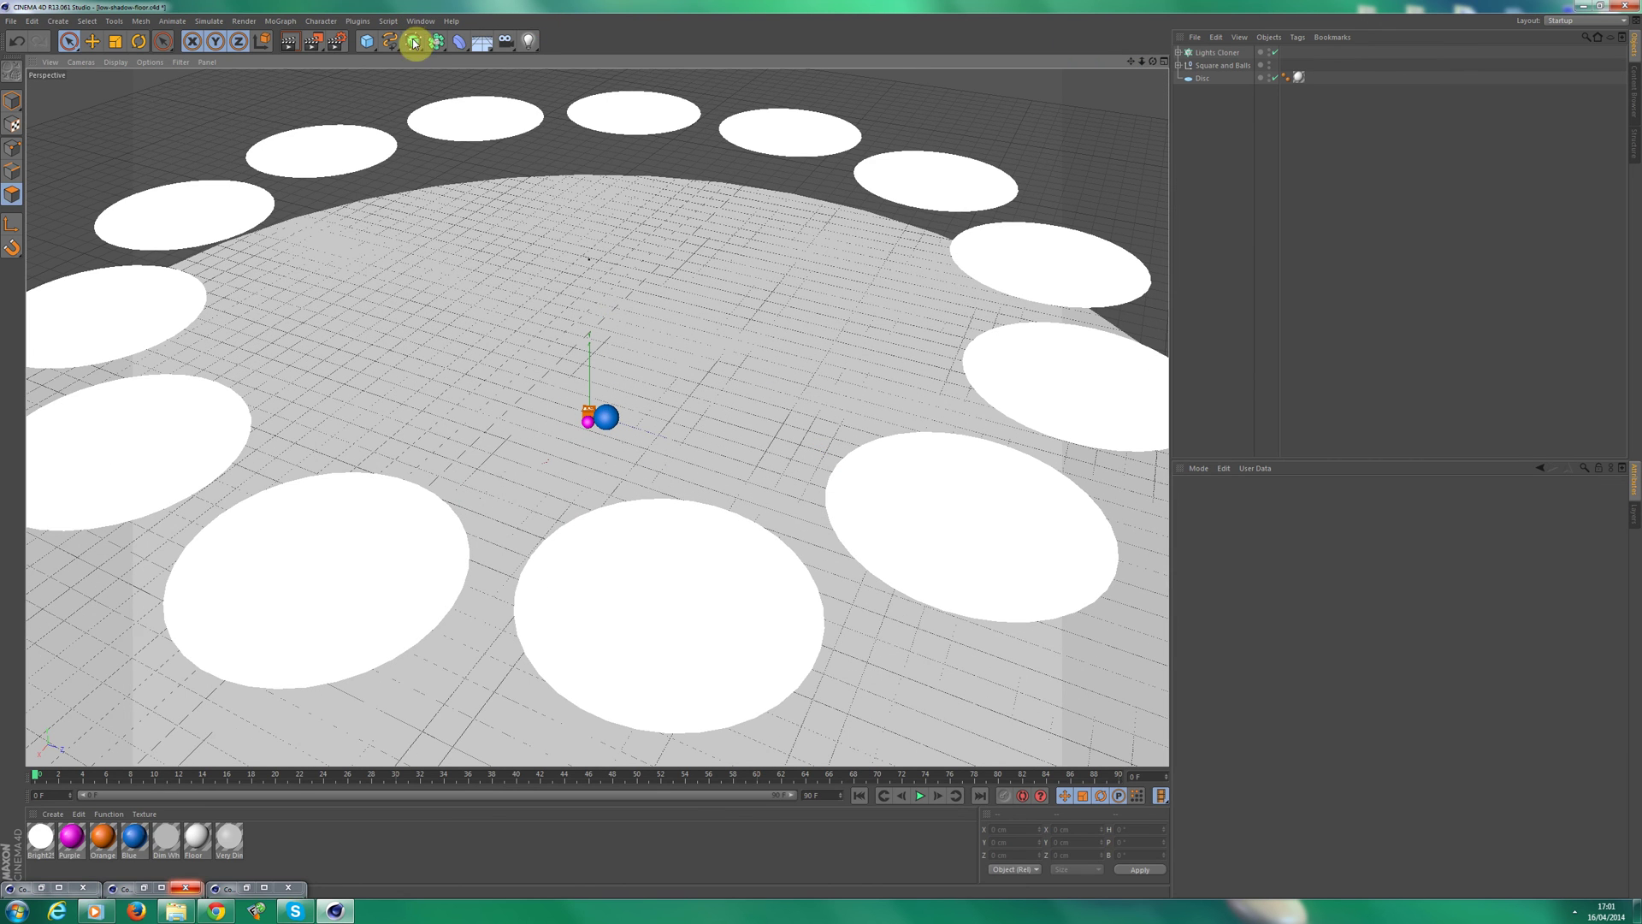
click(28, 41)
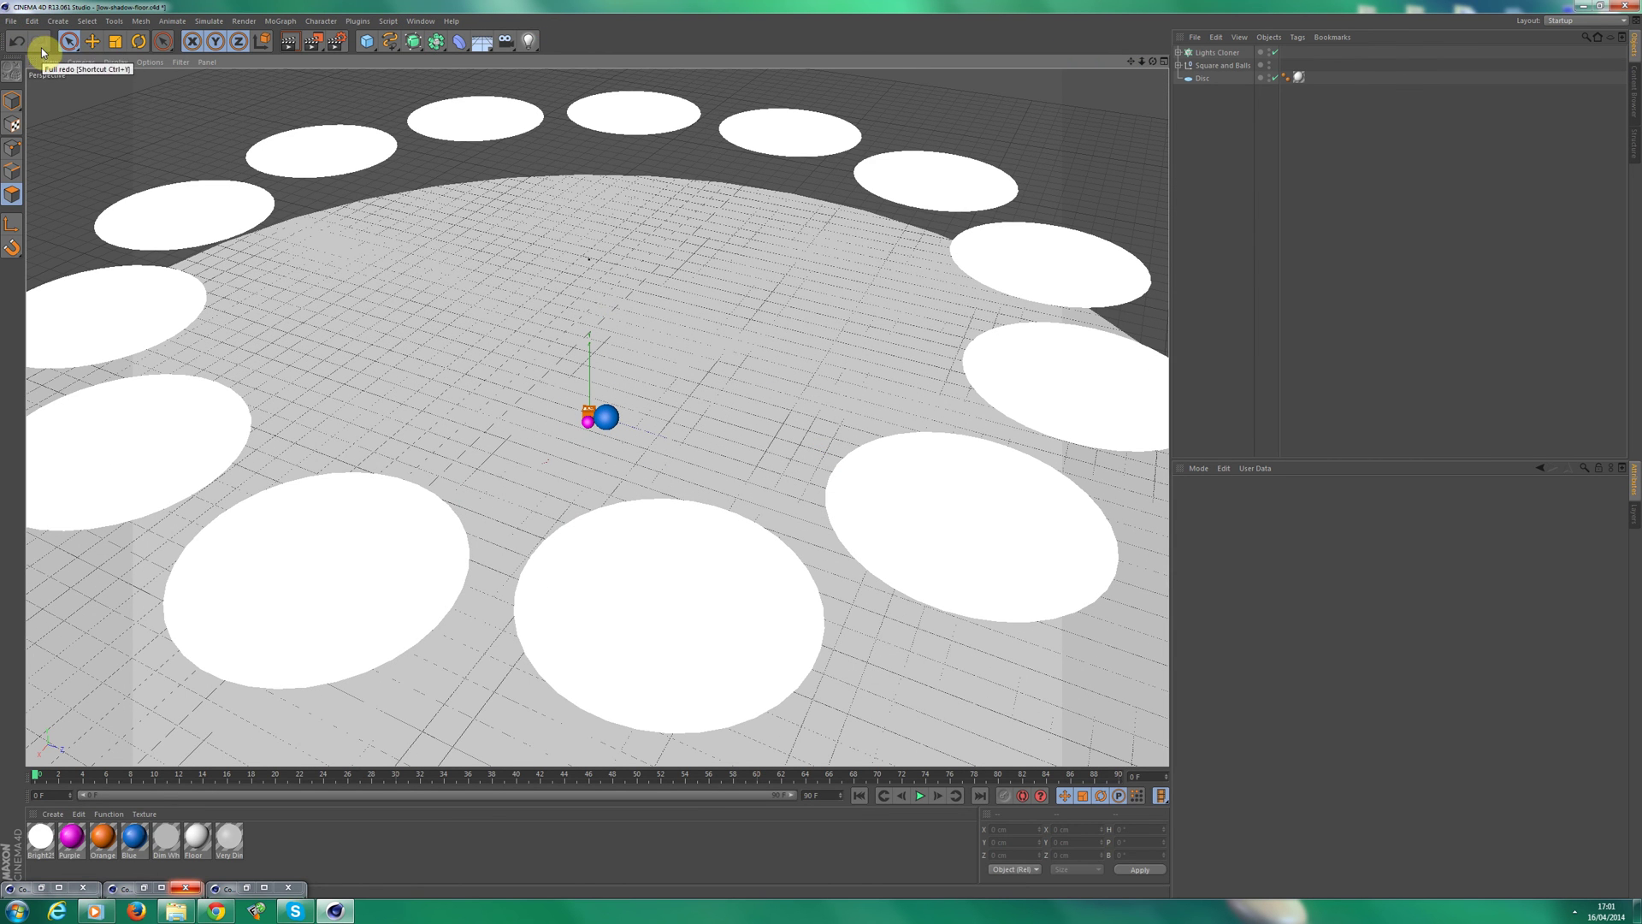